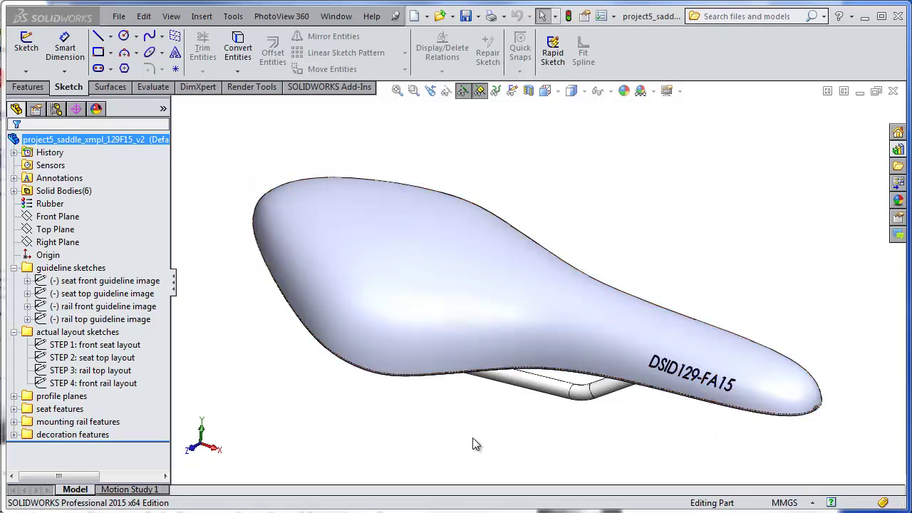
# - Examine the mounting rails on the saddle's underside and highlight the STEP 3 and STEP 4 rail layout sketches
pyautogui.moveTo(476, 444); pyautogui.dragTo(517, 466, button='middle')
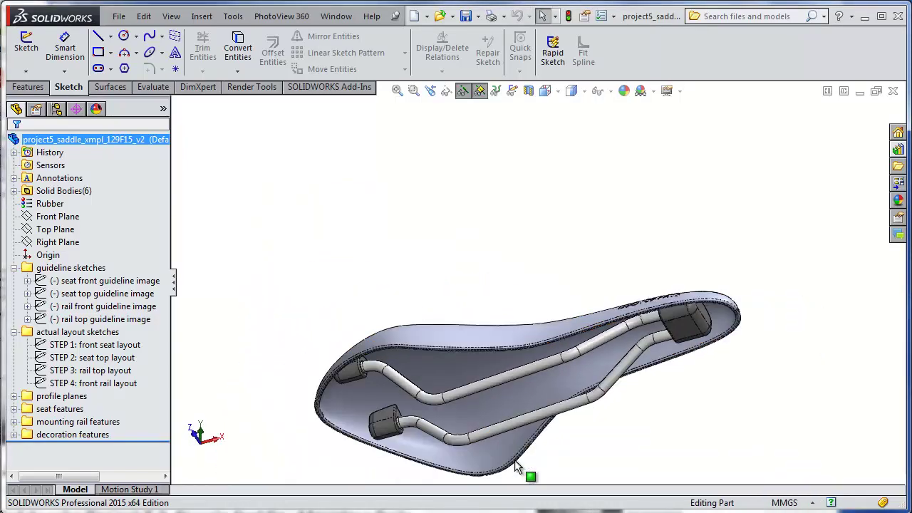
pyautogui.scroll(-3, 516, 466)
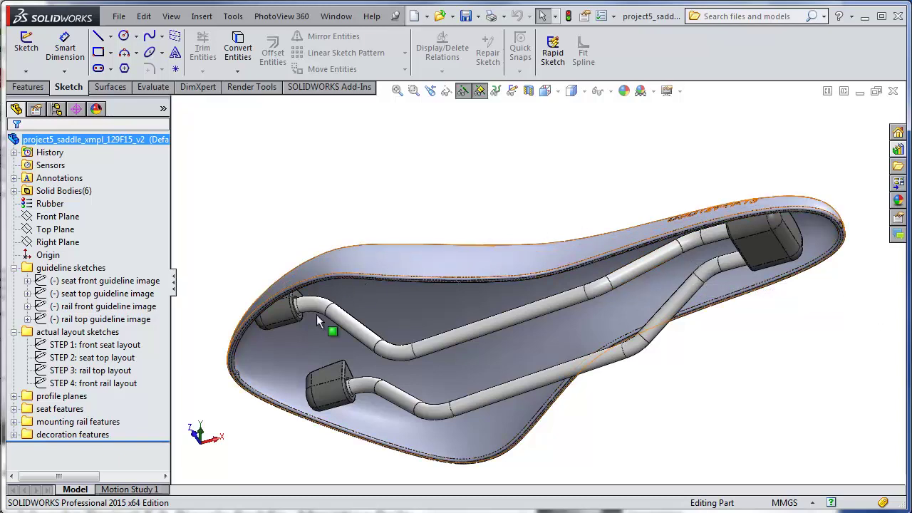
pyautogui.click(125, 373)
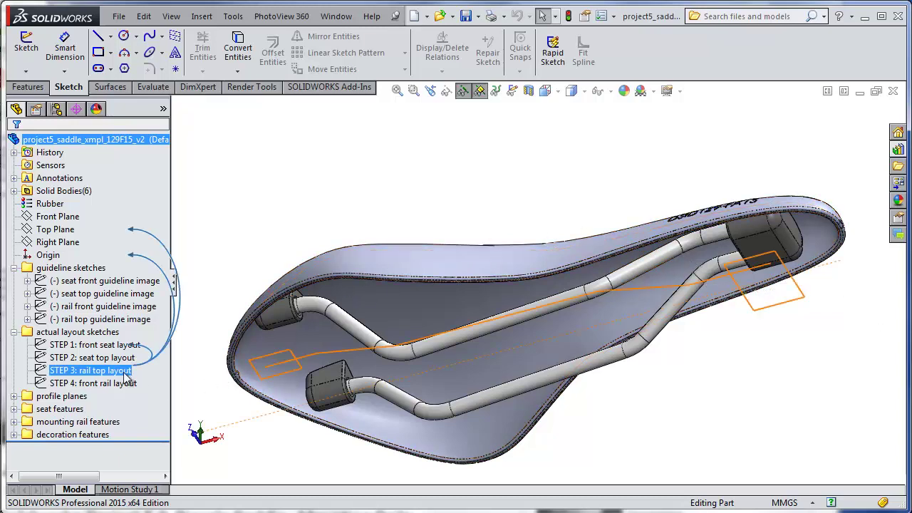
pyautogui.click(125, 385)
pyautogui.press('Escape')
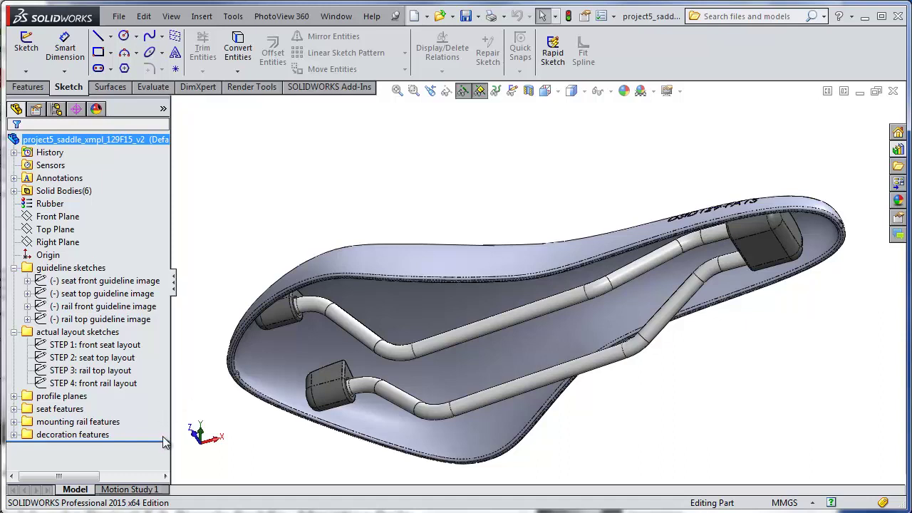
# - Roll the model back to just after STEP 3: rail top layout and make the rail top guideline image visible
pyautogui.moveTo(166, 444); pyautogui.dragTo(152, 377)
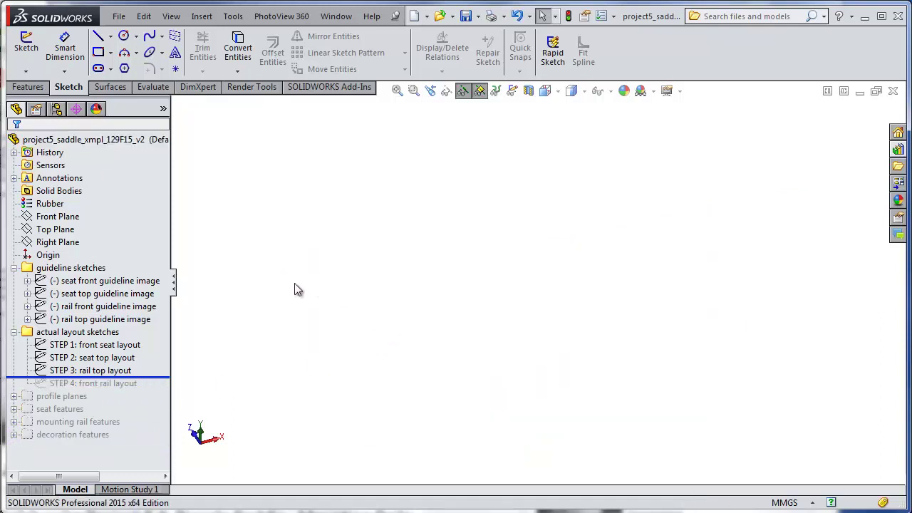
pyautogui.click(136, 319)
pyautogui.rightClick(137, 319)
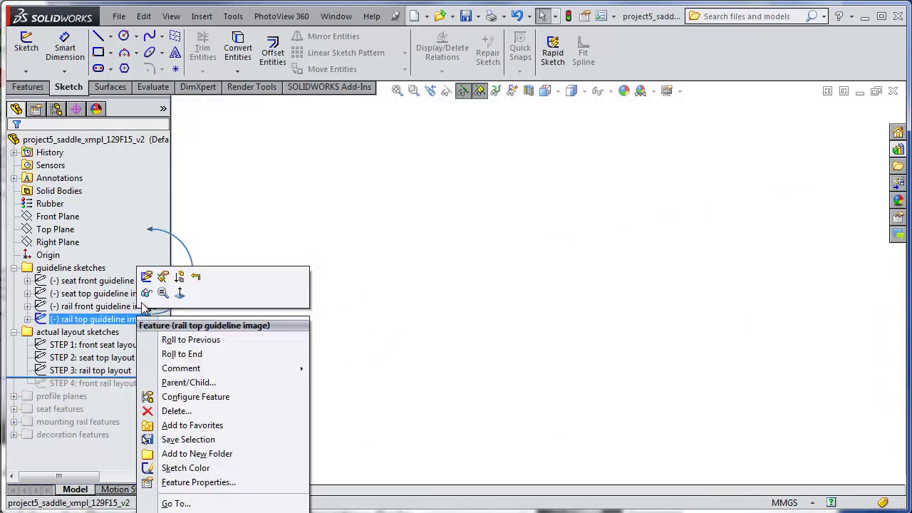
pyautogui.click(146, 294)
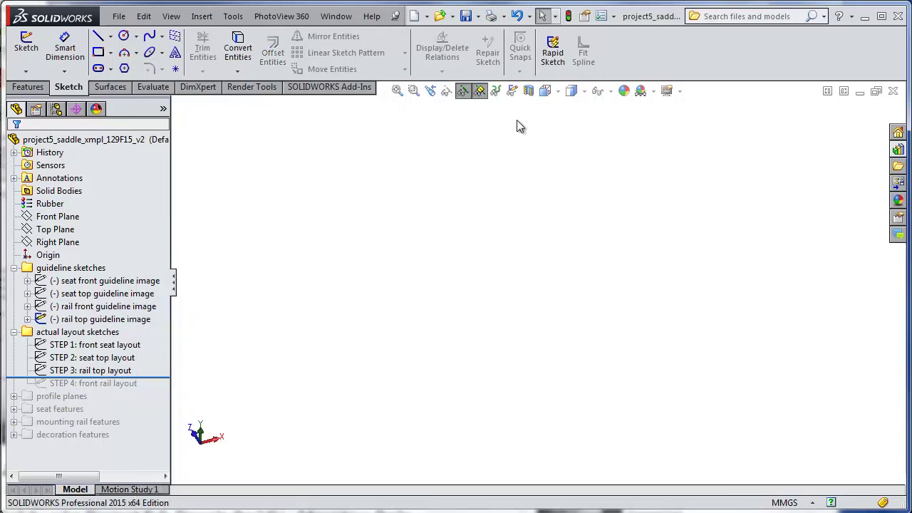
pyautogui.click(512, 91)
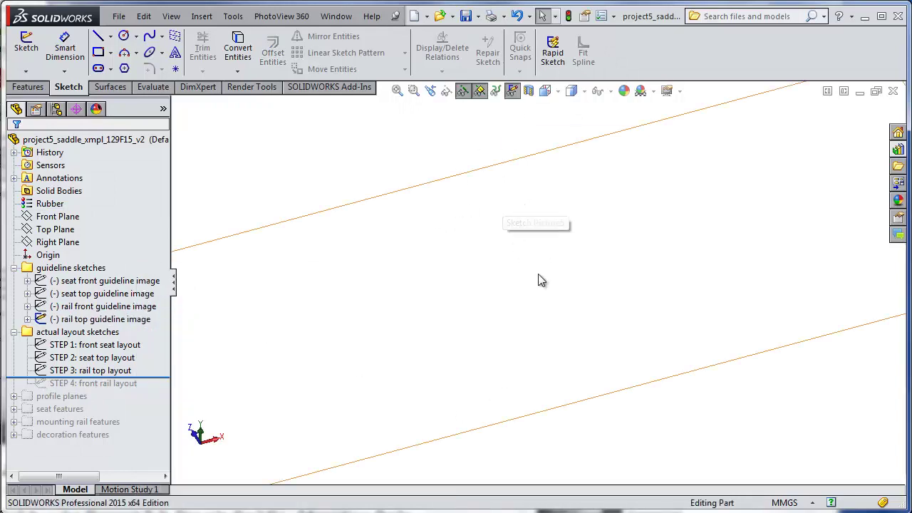
# - In the Top view, open the STEP 3: rail top layout sketch for editing and show the STEP 2: seat top layout
pyautogui.scroll(-1, 535, 277)
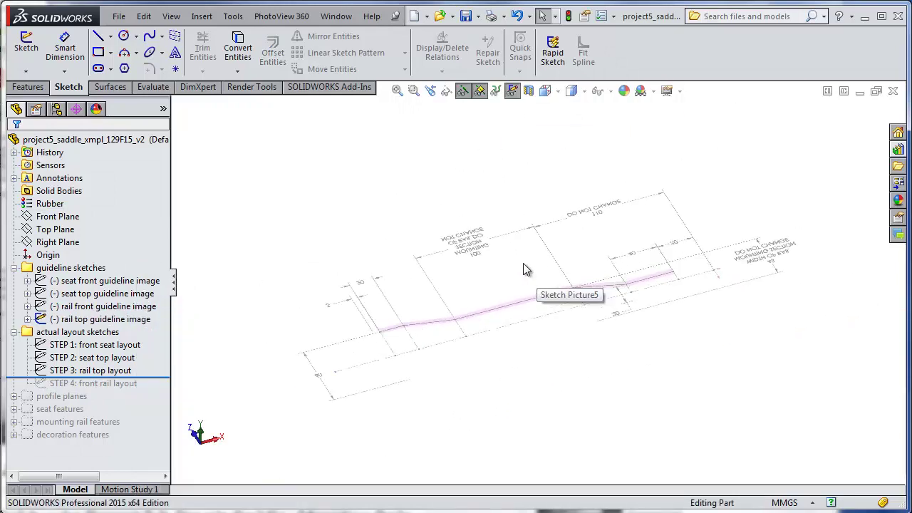
pyautogui.click(559, 102)
pyautogui.click(569, 134)
pyautogui.scroll(-2, 604, 294)
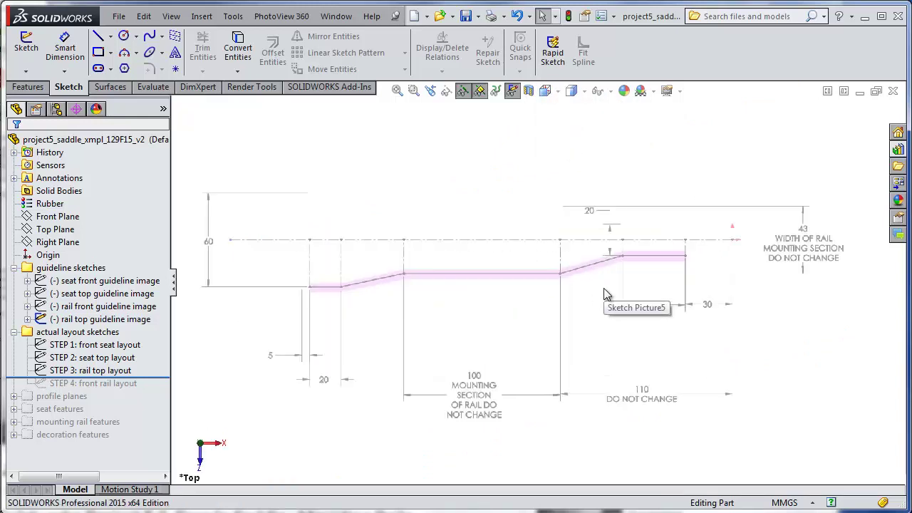
pyautogui.scroll(-1, 604, 289)
pyautogui.scroll(1, 292, 265)
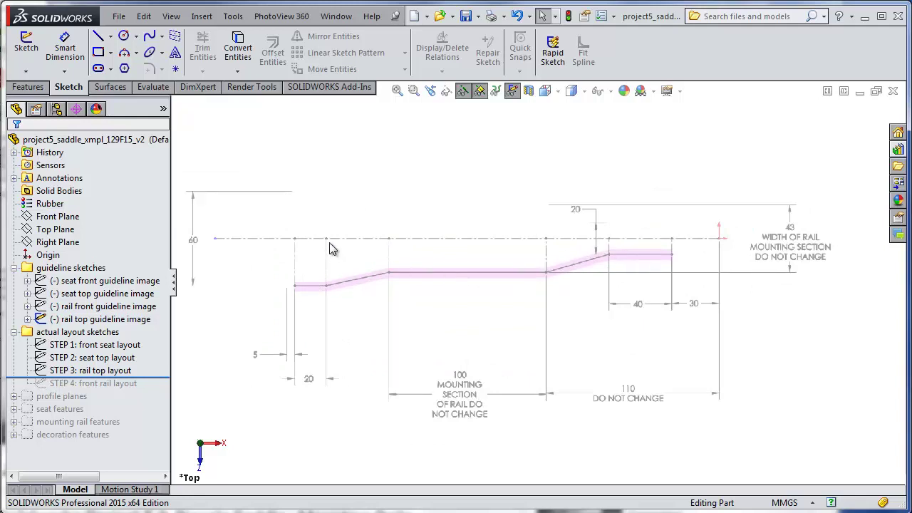
pyautogui.rightClick(107, 370)
pyautogui.click(105, 330)
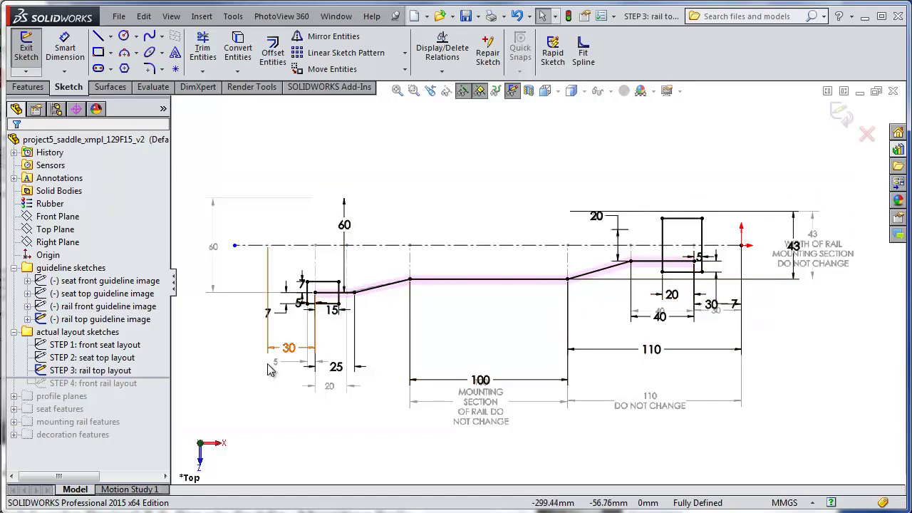
pyautogui.rightClick(117, 358)
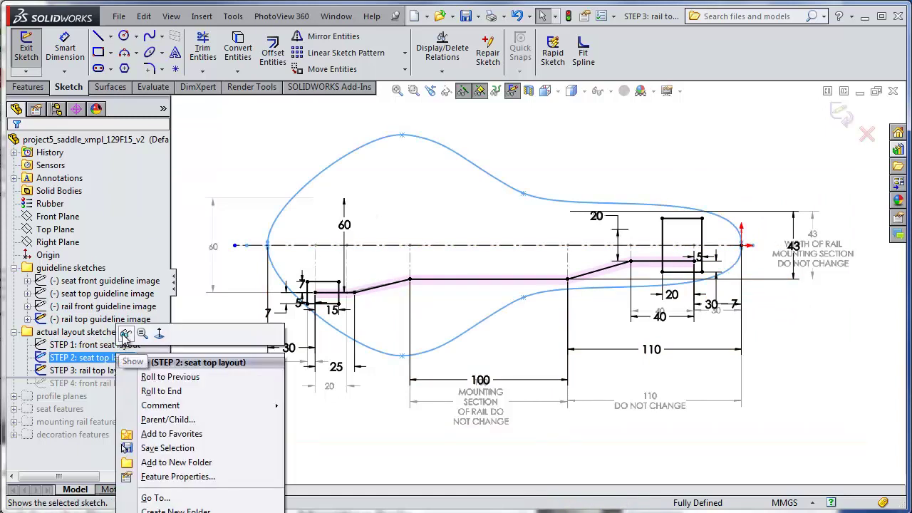
pyautogui.click(125, 334)
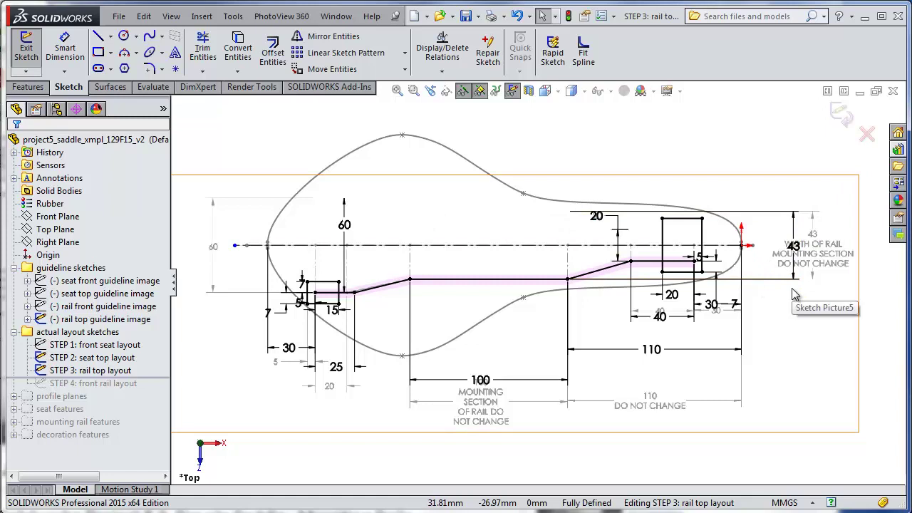
# - Hide the rail top guideline image, then exit the STEP 3 sketch and roll forward to just after STEP 4: front rail layout
pyautogui.rightClick(132, 318)
pyautogui.click(142, 297)
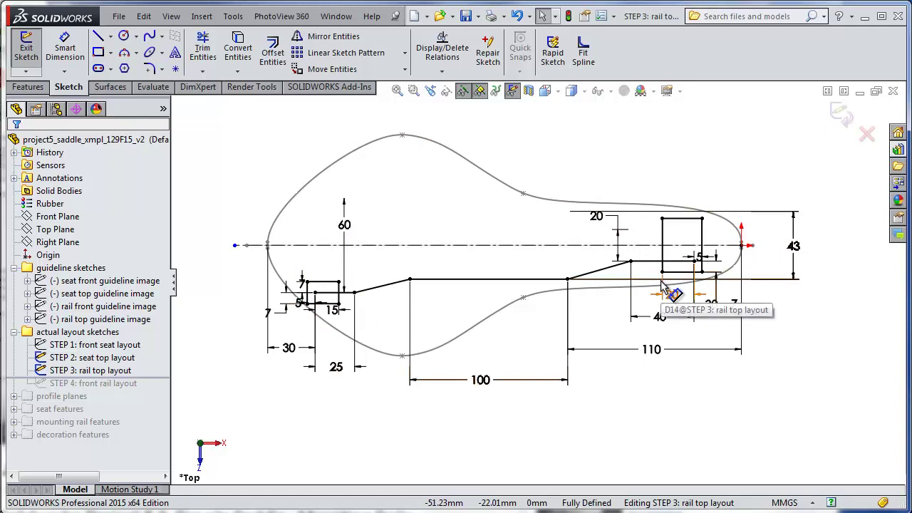
pyautogui.click(839, 114)
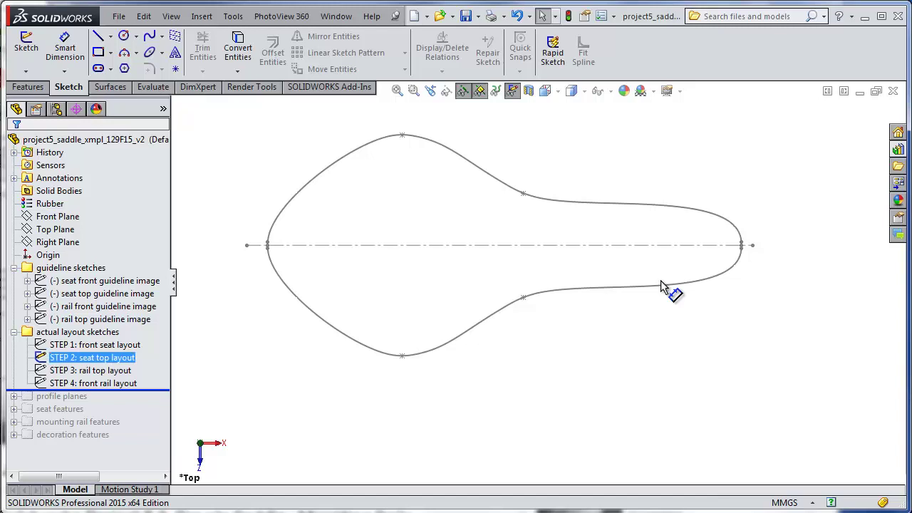
# - Show the STEP 3: rail top layout sketch and hide the STEP 2: seat top layout sketch
pyautogui.rightClick(95, 369)
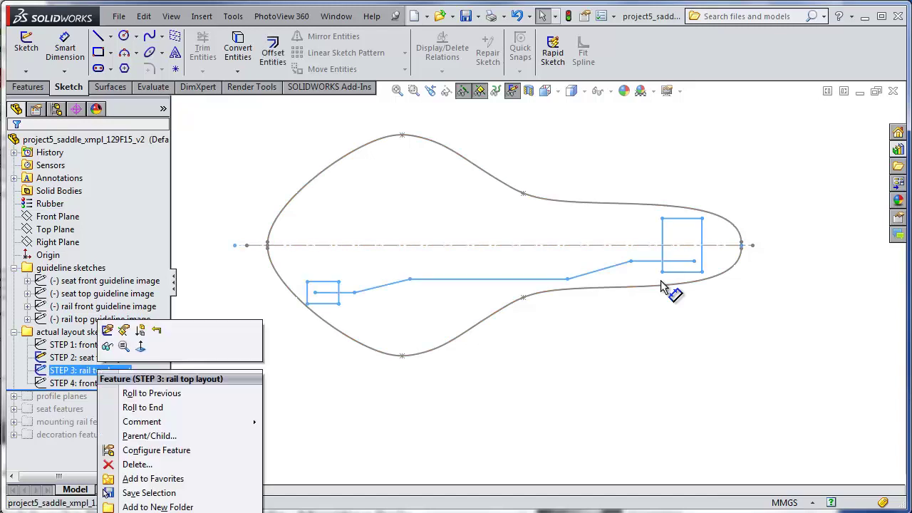
pyautogui.click(108, 346)
pyautogui.press('Up')
pyautogui.hotkey('shift', 'F10')
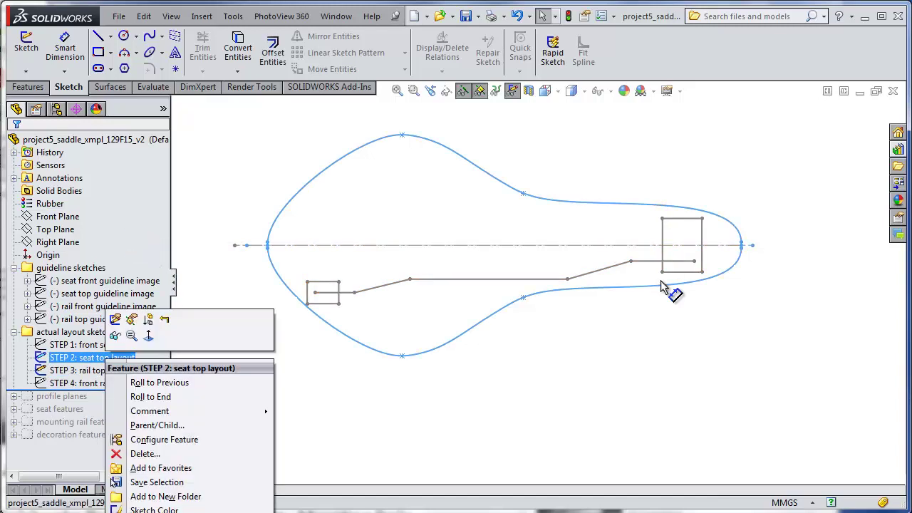
pyautogui.click(115, 335)
# - Show the STEP 4: front rail layout sketch and fit it in the Front view
pyautogui.rightClick(91, 382)
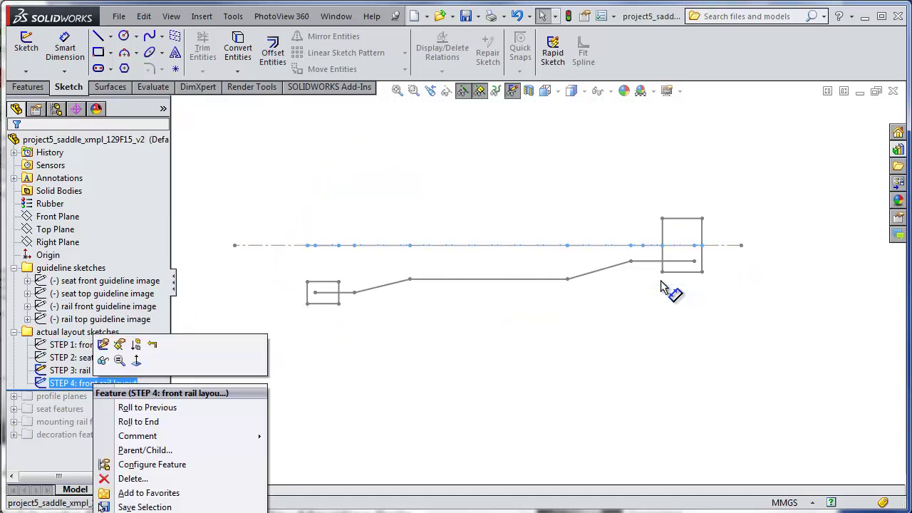
pyautogui.click(101, 360)
pyautogui.press('space')
pyautogui.hotkey('ctrl', '1')
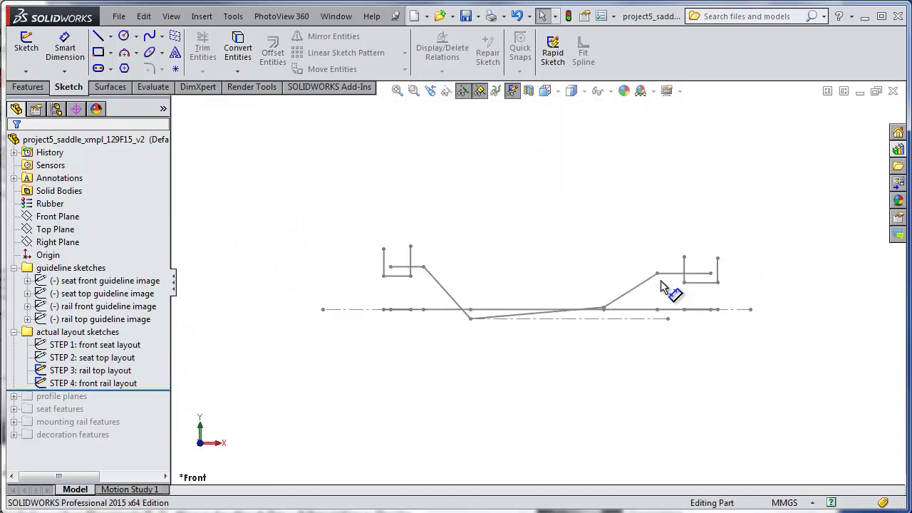
pyautogui.press('f')
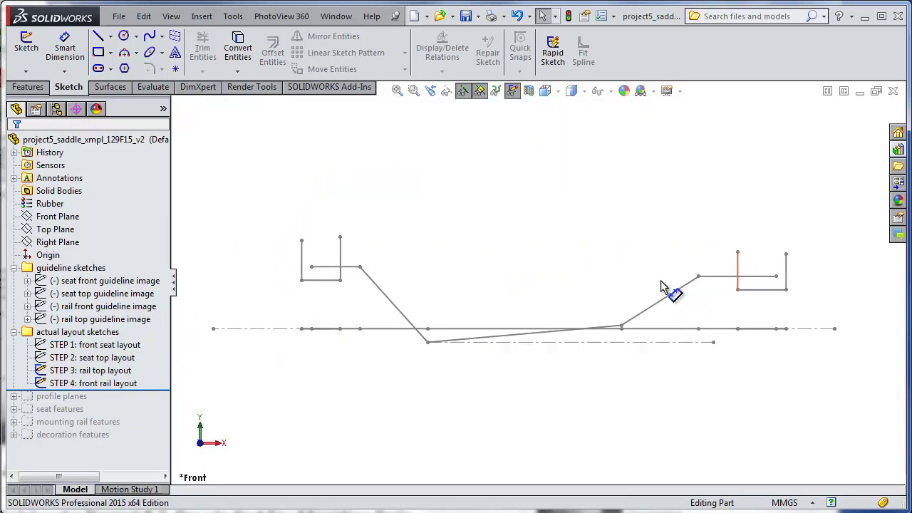
# - Show the rail front guideline image sketch behind the rail layout
pyautogui.press('Up')
pyautogui.press('Up')
pyautogui.press('Up')
pyautogui.press('Up')
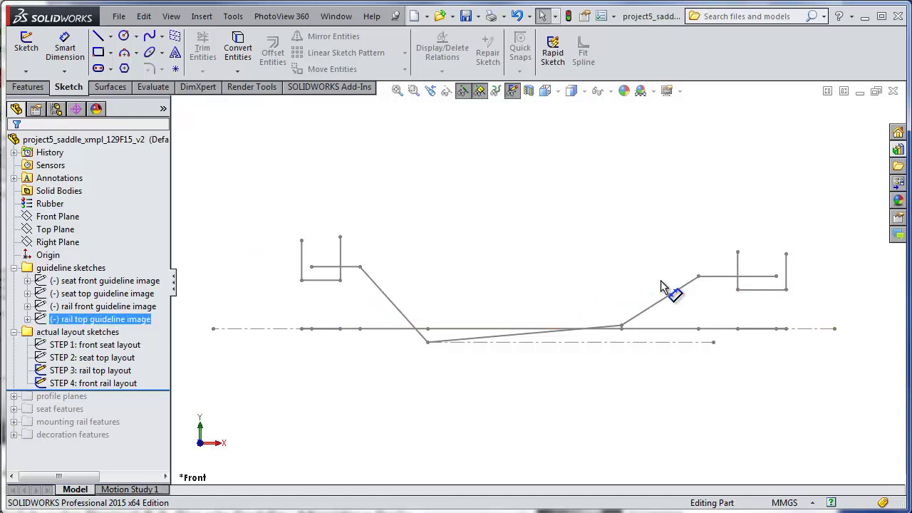
pyautogui.rightClick(116, 308)
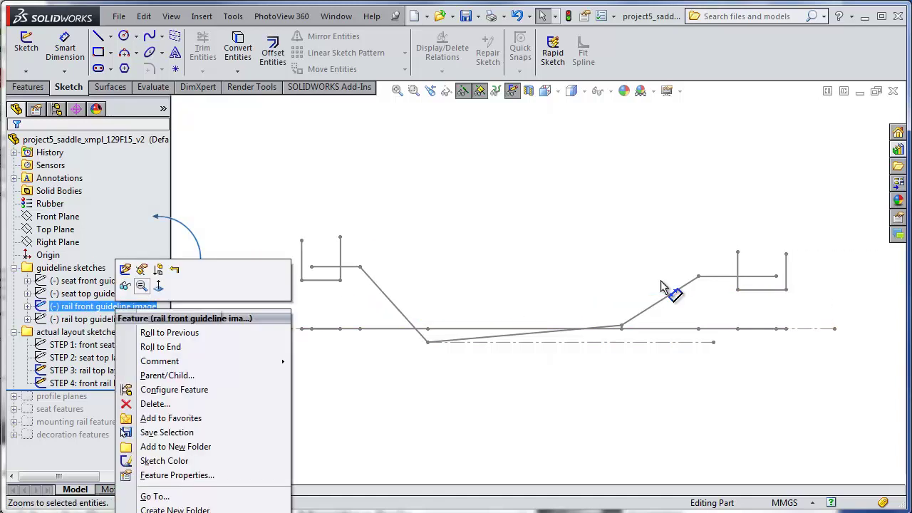
pyautogui.click(127, 287)
# - Open the STEP 4: front rail layout sketch for editing
pyautogui.press('Down')
pyautogui.press('Down')
pyautogui.press('Down')
pyautogui.press('Down')
pyautogui.press('Down')
pyautogui.press('Down')
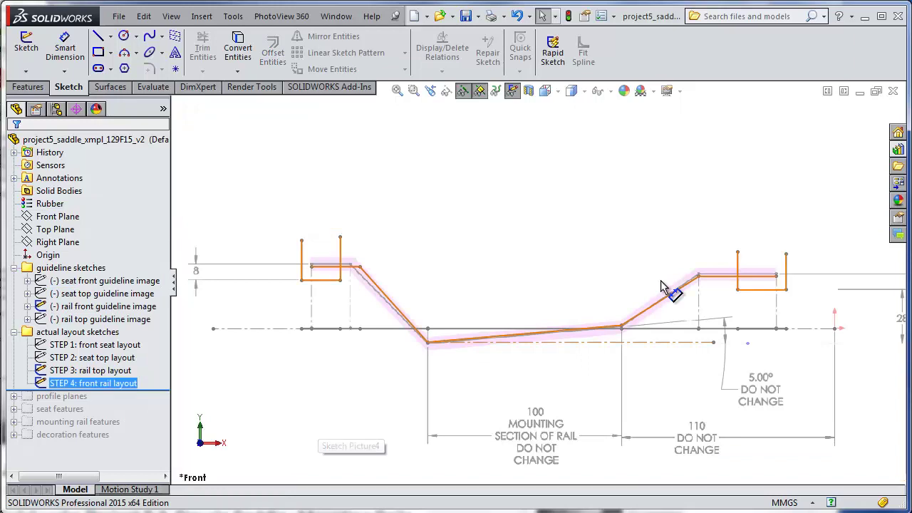
pyautogui.press('Menu')
pyautogui.press('Return')
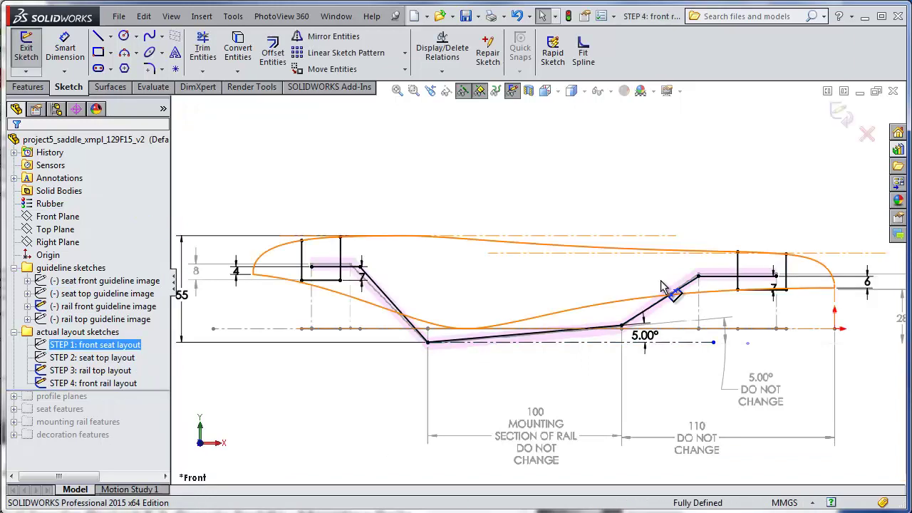
# - Compare the front rail path with its guideline image and show the STEP 1: front seat layout sketch
pyautogui.scroll(-3, 661, 285)
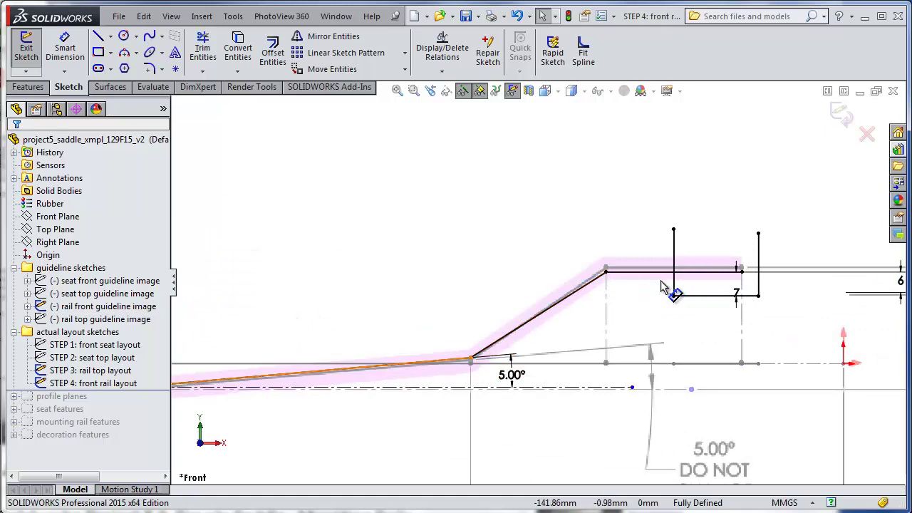
pyautogui.scroll(4, 661, 285)
pyautogui.scroll(-3, 661, 286)
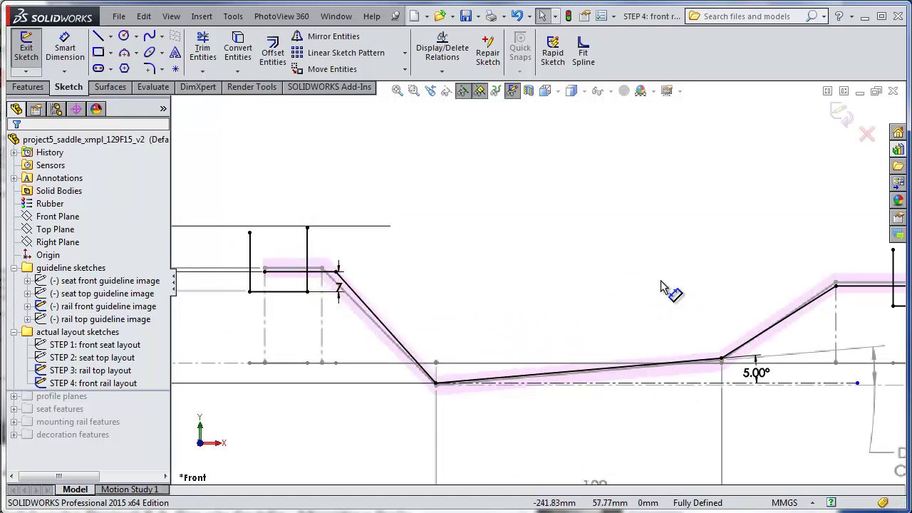
pyautogui.rightClick(121, 280)
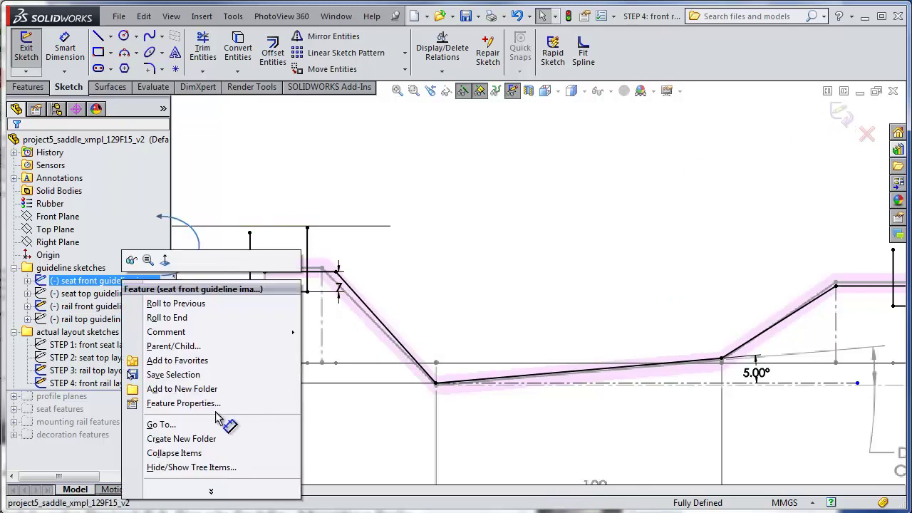
pyautogui.rightClick(83, 344)
pyautogui.click(92, 321)
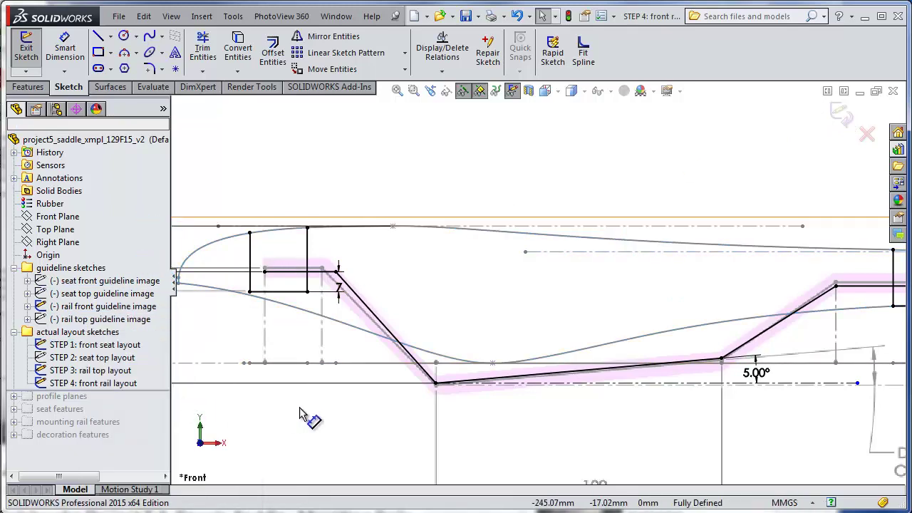
# - Fit the whole front rail layout in view and hide the rail front guideline image
pyautogui.press('z')
pyautogui.press('z')
pyautogui.press('z')
pyautogui.press('f')
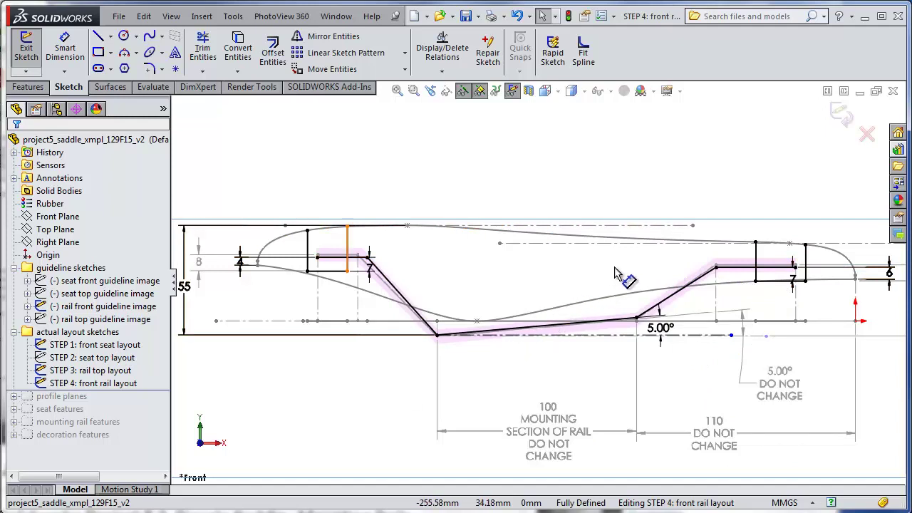
pyautogui.click(504, 349)
pyautogui.rightClick(356, 365)
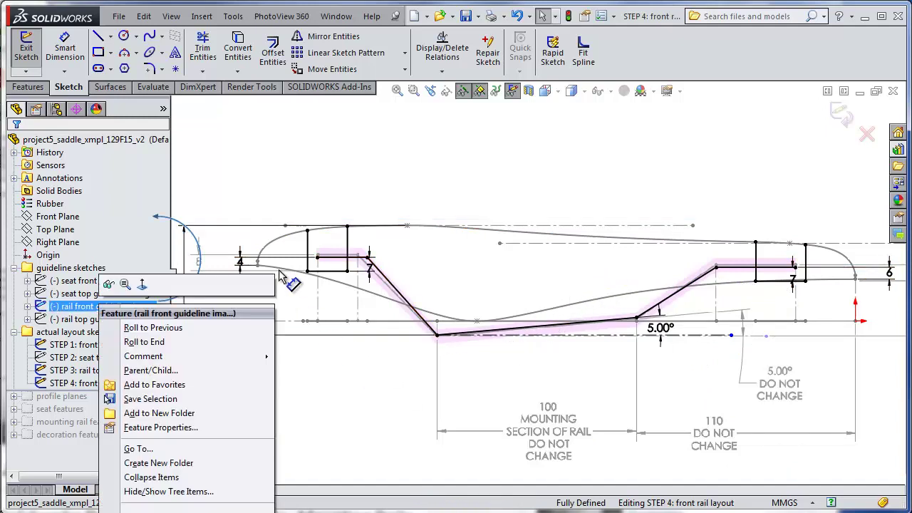
pyautogui.click(285, 279)
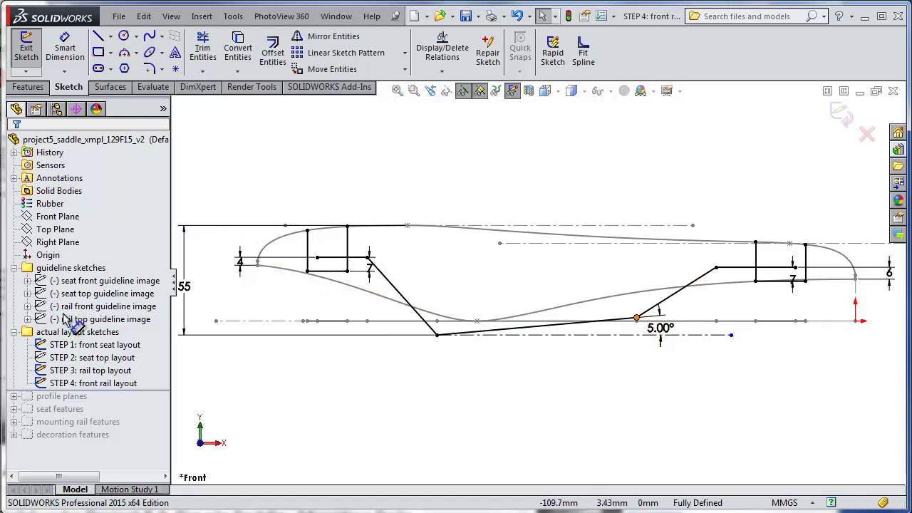
# - Try 65 mm and 45 mm for the 55 mm rail depth dimension, then discard the change
pyautogui.scroll(-3, 652, 303)
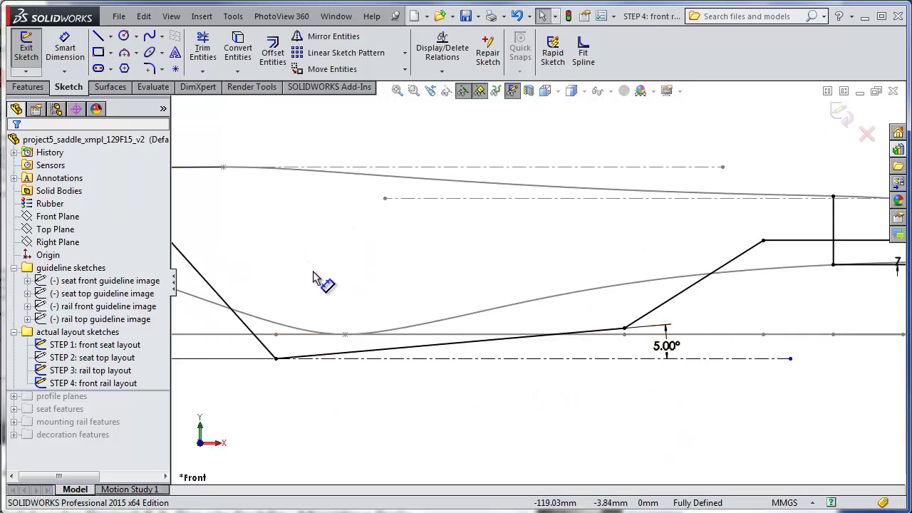
pyautogui.press('f')
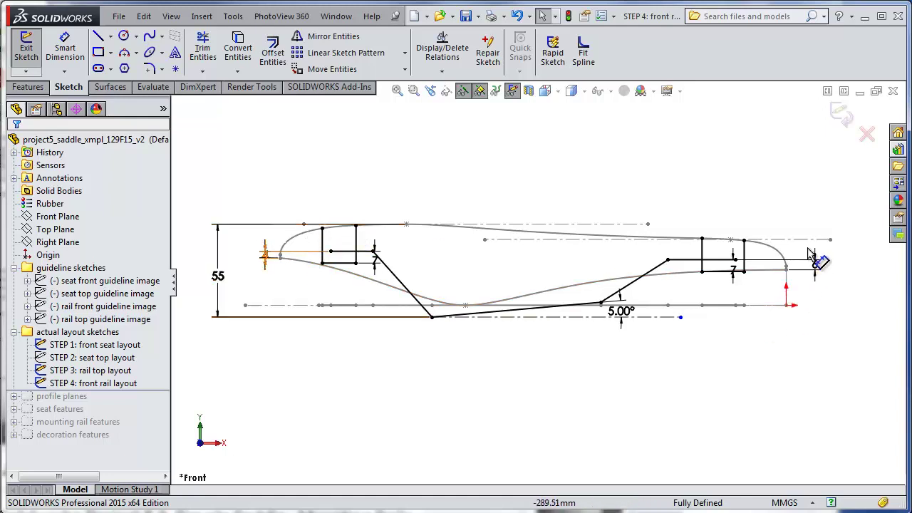
pyautogui.click(359, 225)
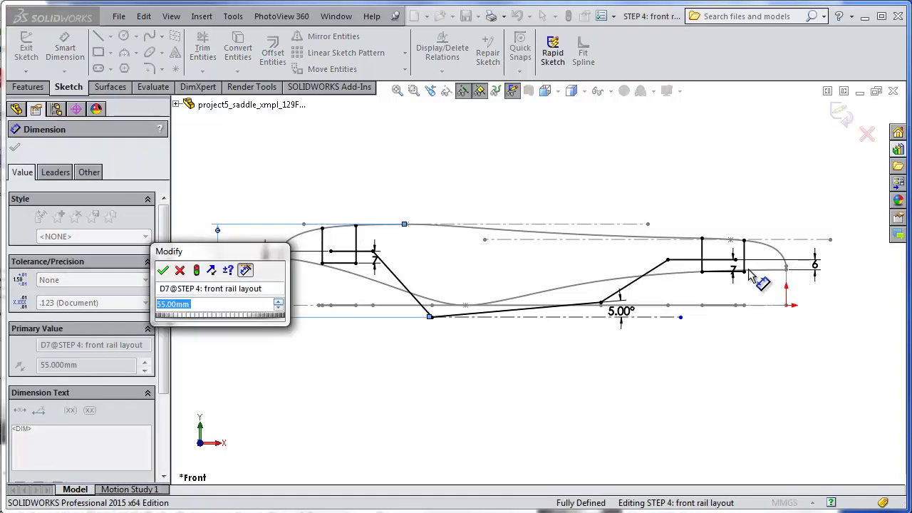
pyautogui.scroll(1, 749, 276)
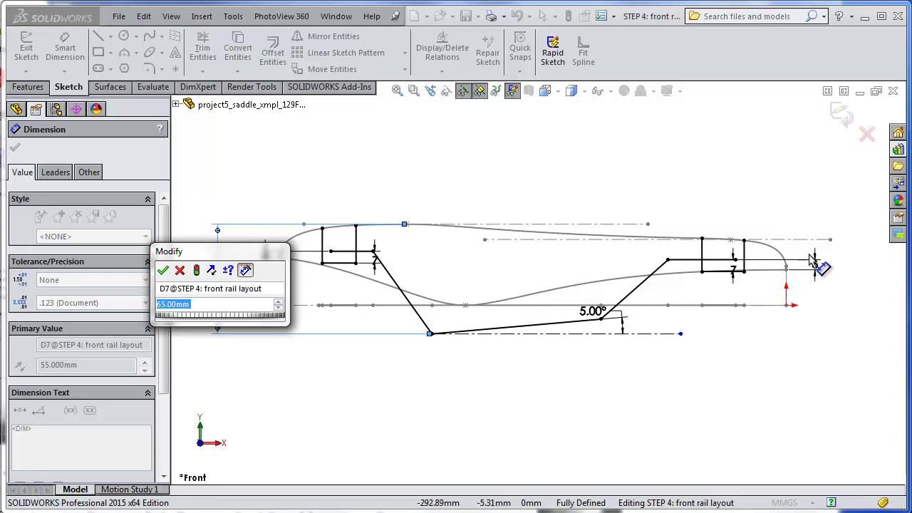
pyautogui.scroll(-2, 619, 237)
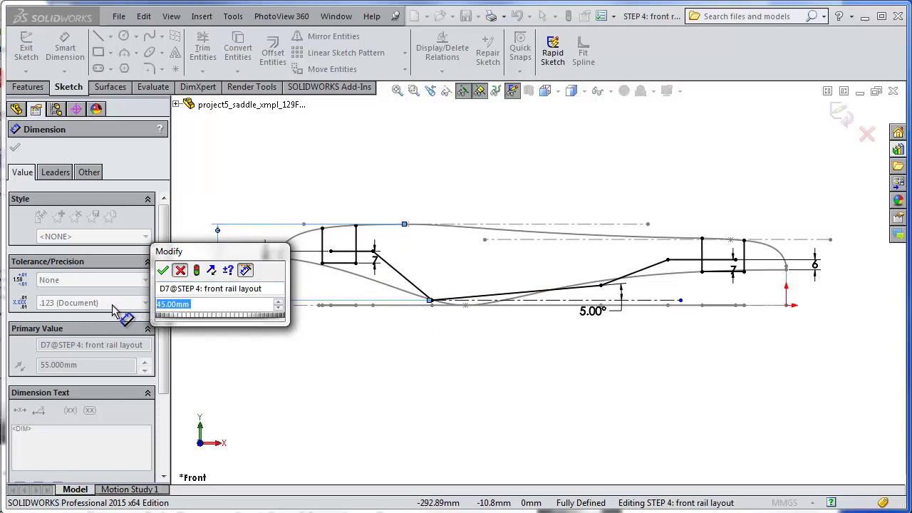
pyautogui.press('Escape')
pyautogui.click(316, 399)
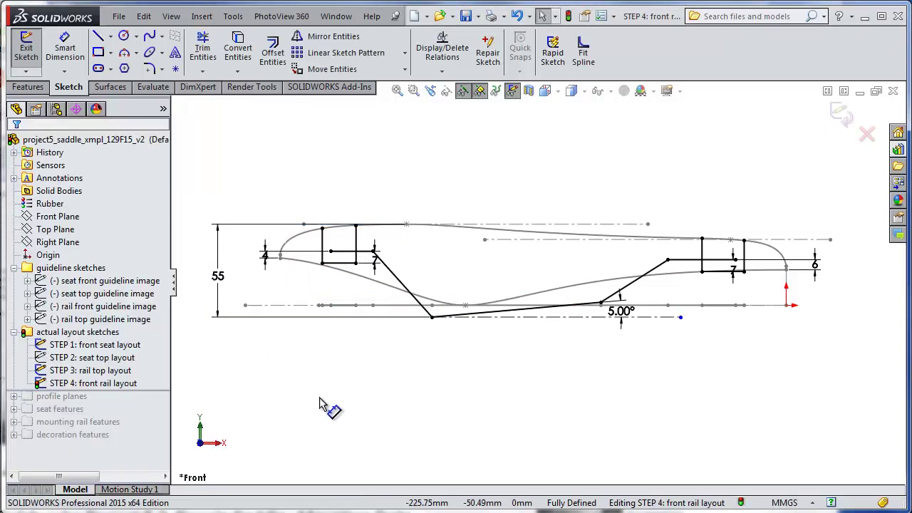
# - Compare the front rail path's bend points in a tilted 3D view with the matching points of the top rail layout
pyautogui.moveTo(319, 398); pyautogui.dragTo(336, 404, button='middle')
pyautogui.scroll(-2, 719, 270)
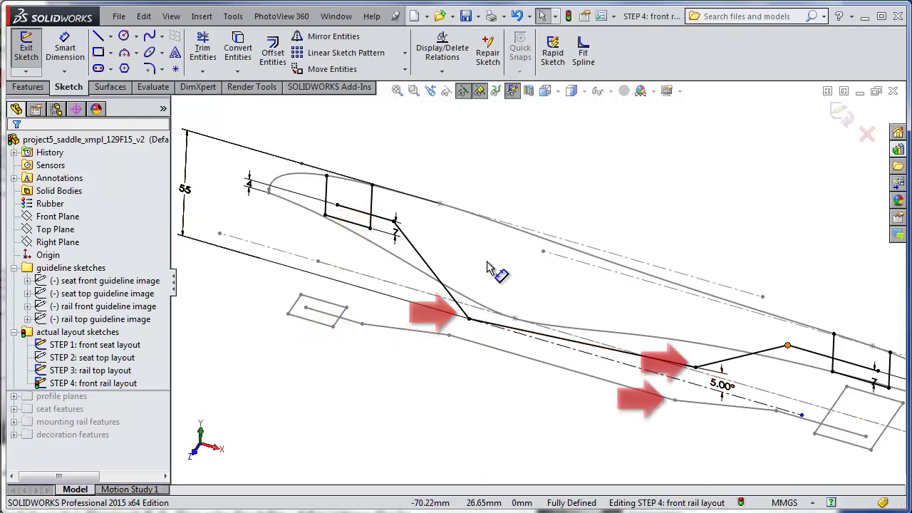
pyautogui.scroll(2, 502, 283)
pyautogui.scroll(-2, 509, 319)
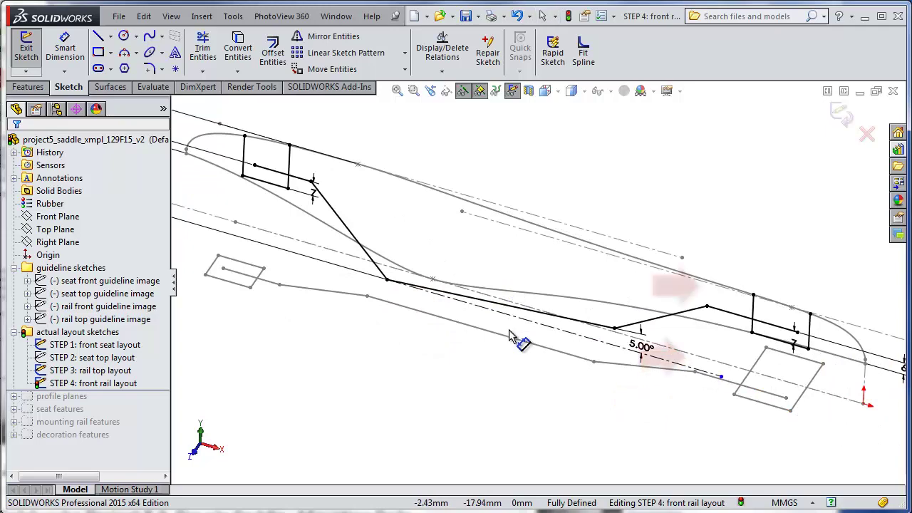
pyautogui.moveTo(509, 332); pyautogui.dragTo(275, 258, button='middle')
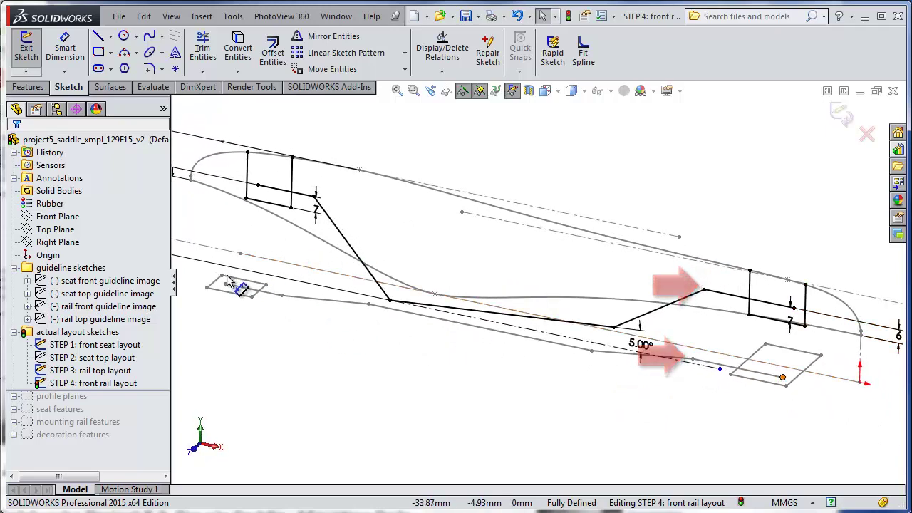
pyautogui.scroll(2, 407, 230)
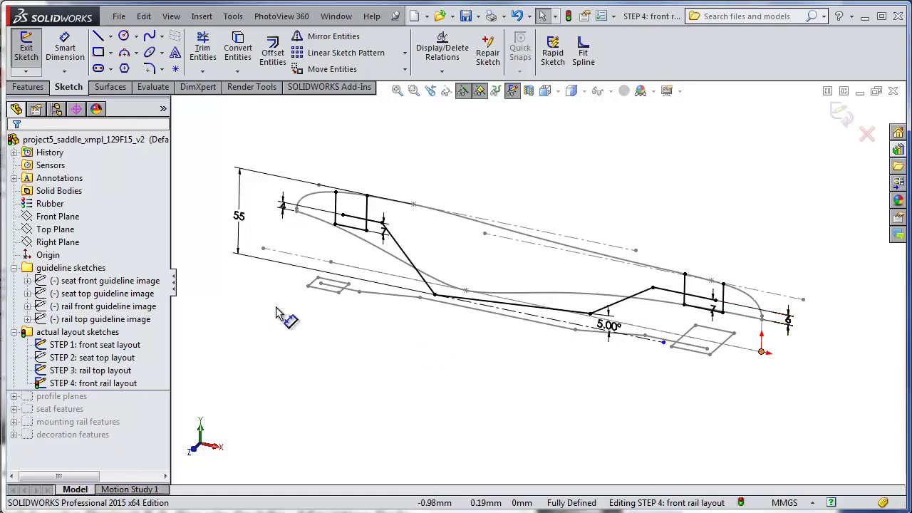
# - Delete the vertical relation on the upper bend point nearest the origin end and pull that point along the rail away from the origin
pyautogui.scroll(-2, 577, 299)
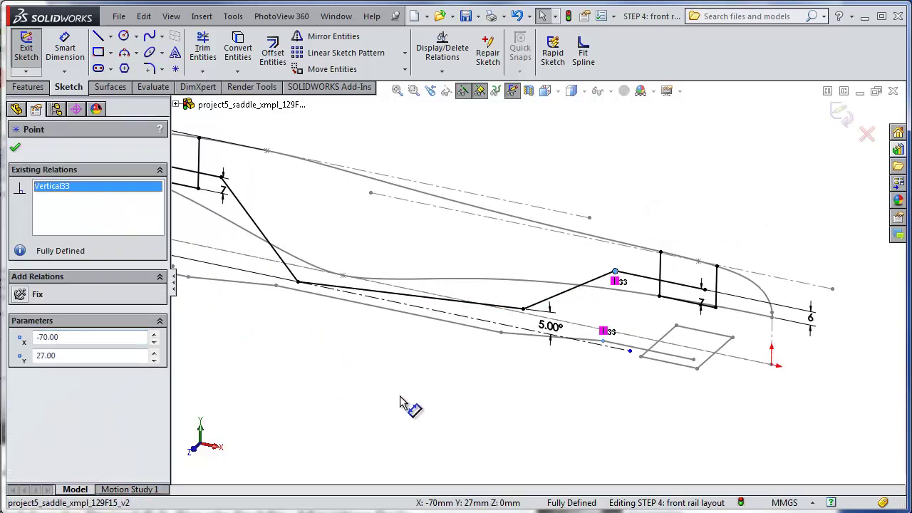
pyautogui.press('Delete')
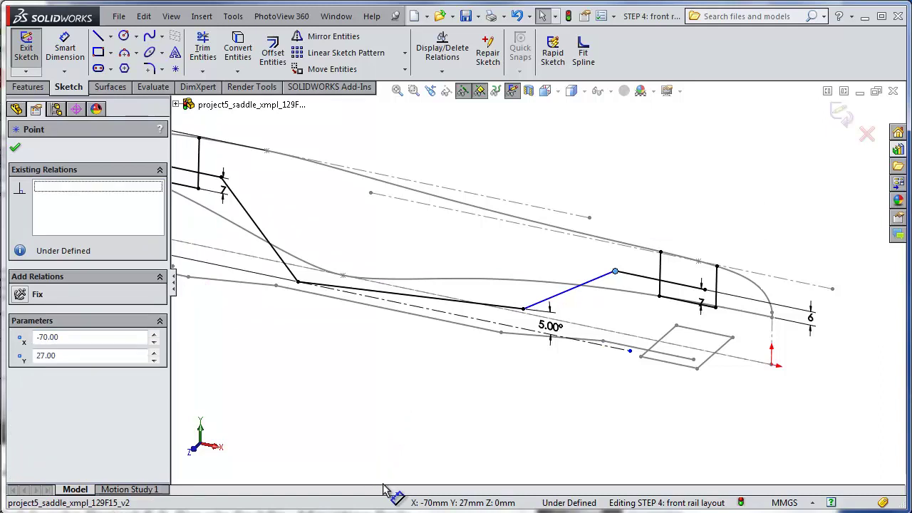
pyautogui.press('Escape')
pyautogui.moveTo(615, 271); pyautogui.dragTo(568, 261)
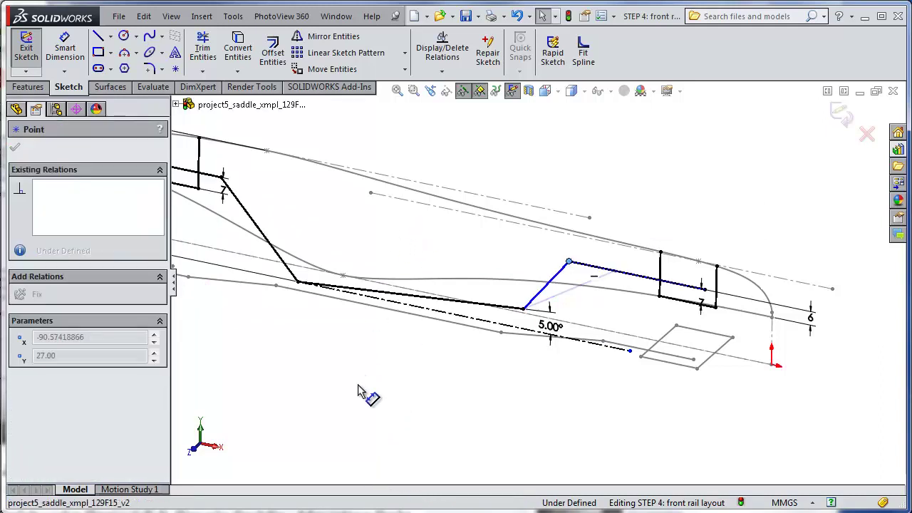
pyautogui.moveTo(358, 391); pyautogui.dragTo(343, 420)
pyautogui.press('Escape')
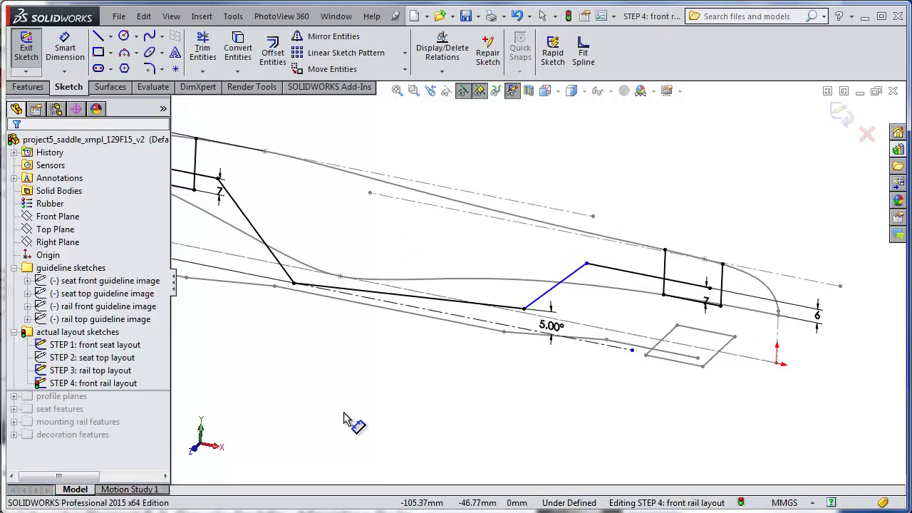
# - Add a vertical relation between the loose upper bend point and the matching bend point of the STEP 3: rail top layout sketch
pyautogui.moveTo(343, 412); pyautogui.dragTo(348, 409, button='middle')
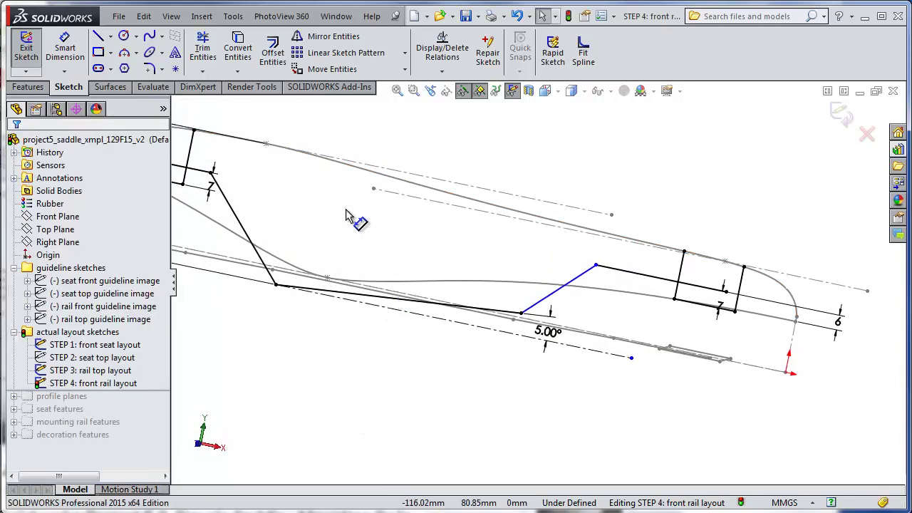
pyautogui.press('space')
pyautogui.hotkey('ctrl', '1')
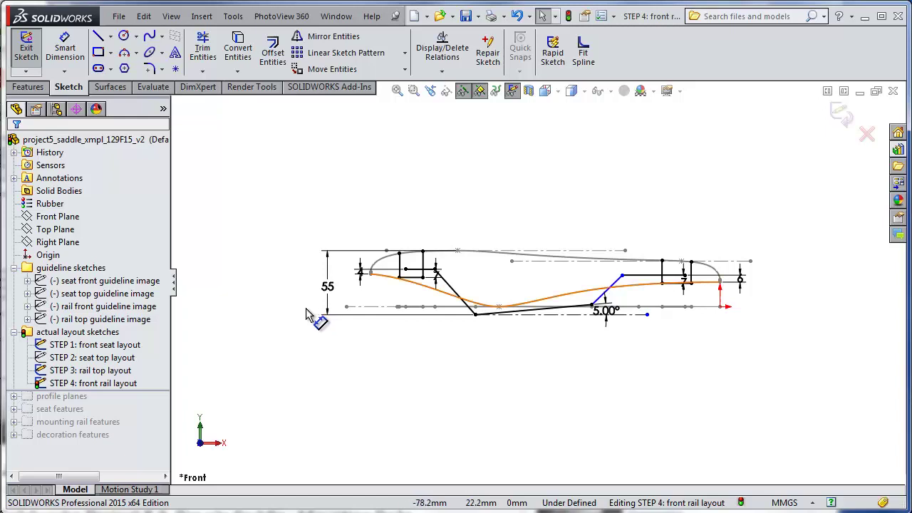
pyautogui.scroll(-6, 650, 279)
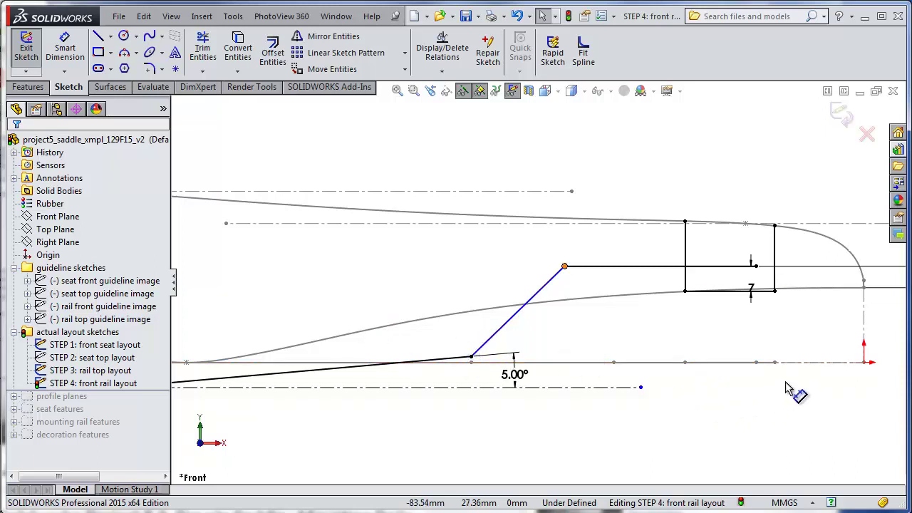
pyautogui.click(788, 352)
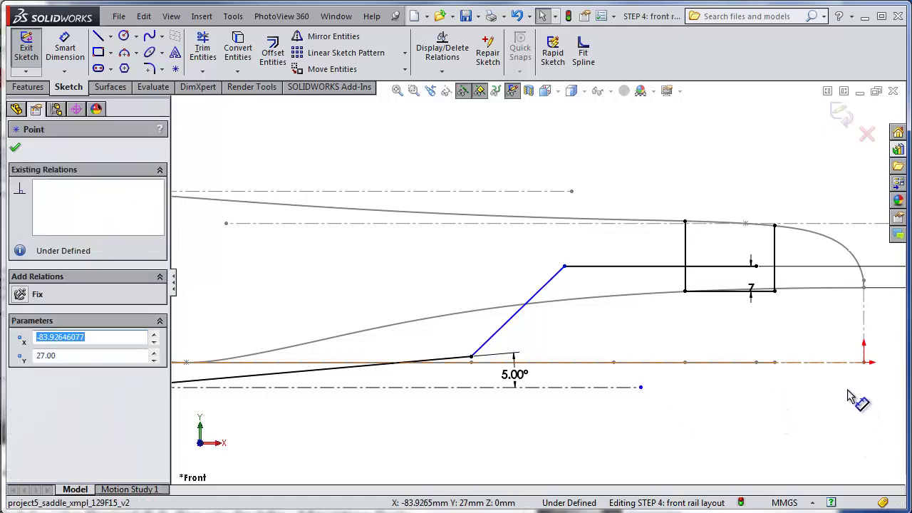
pyautogui.click(791, 362)
pyautogui.click(785, 379)
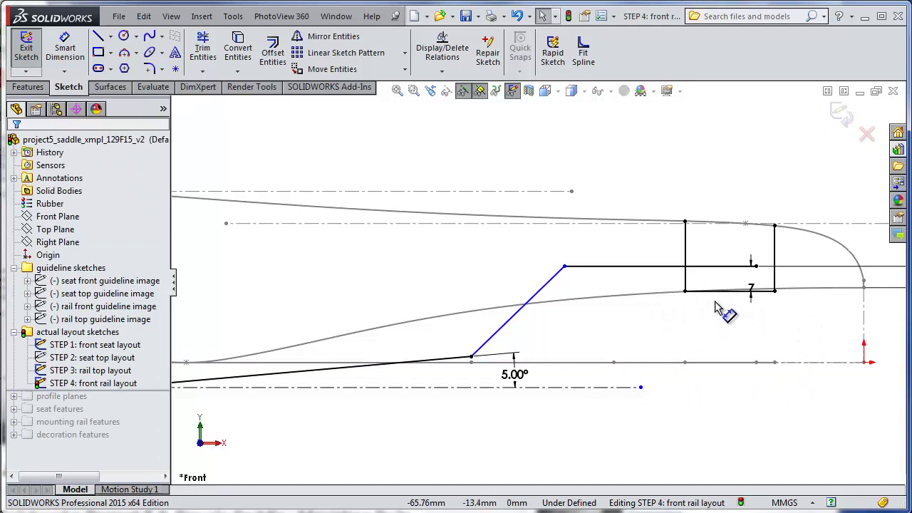
pyautogui.press('Down')
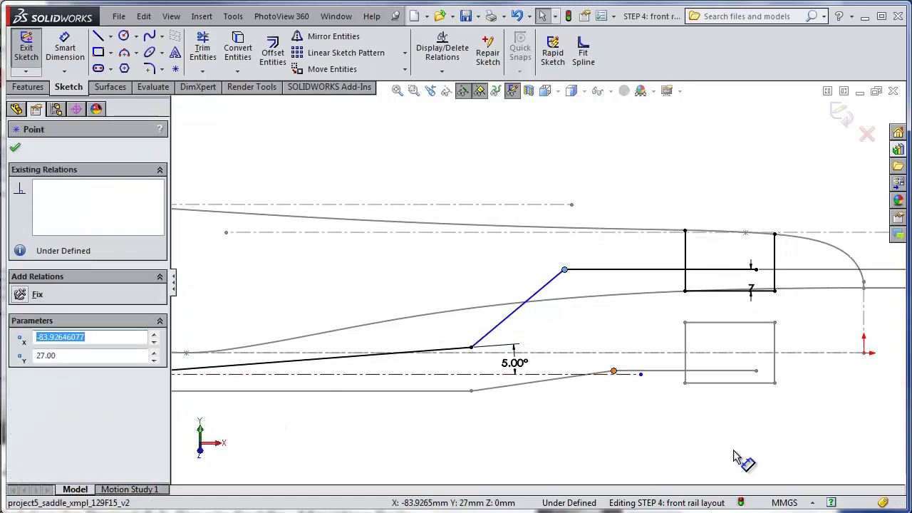
pyautogui.keyDown('ctrl'); pyautogui.click(613, 370); pyautogui.keyUp('ctrl')
pyautogui.press('v')
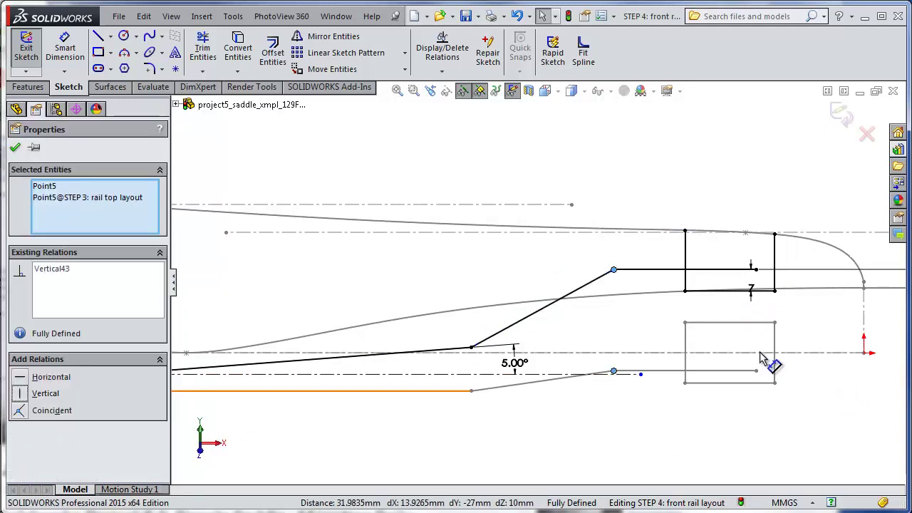
pyautogui.press('Escape')
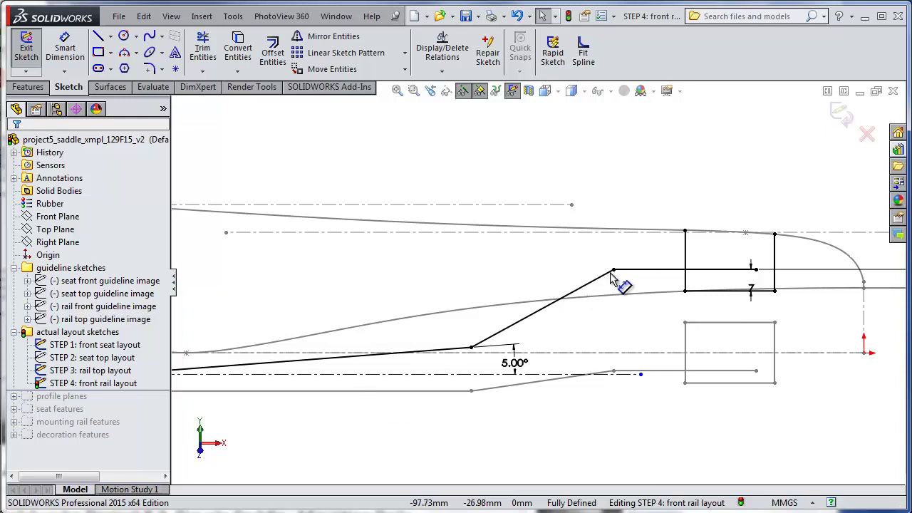
# - Close the front rail layout sketch and open the STEP 3: rail top layout sketch for editing in the Top view
pyautogui.scroll(3, 548, 264)
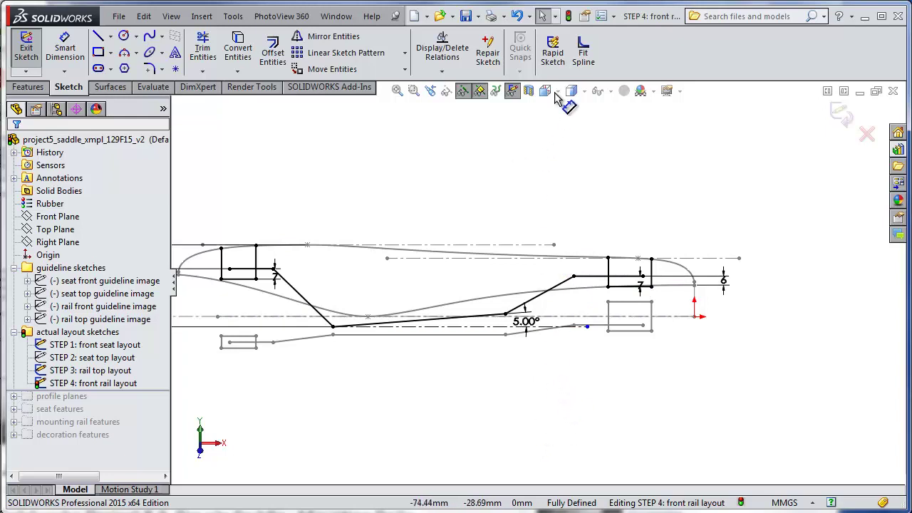
pyautogui.moveTo(725, 311)
pyautogui.mouseDown(button='middle')
pyautogui.moveTo(637, 291)
pyautogui.moveTo(603, 299)
pyautogui.moveTo(568, 278)
pyautogui.mouseUp(button='middle')
pyautogui.scroll(-1, 564, 268)
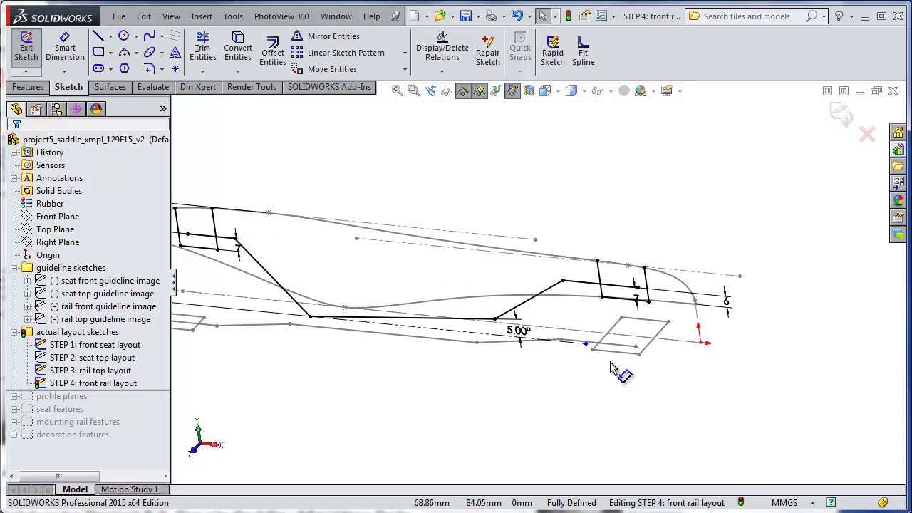
pyautogui.hotkey('ctrl', 'b')
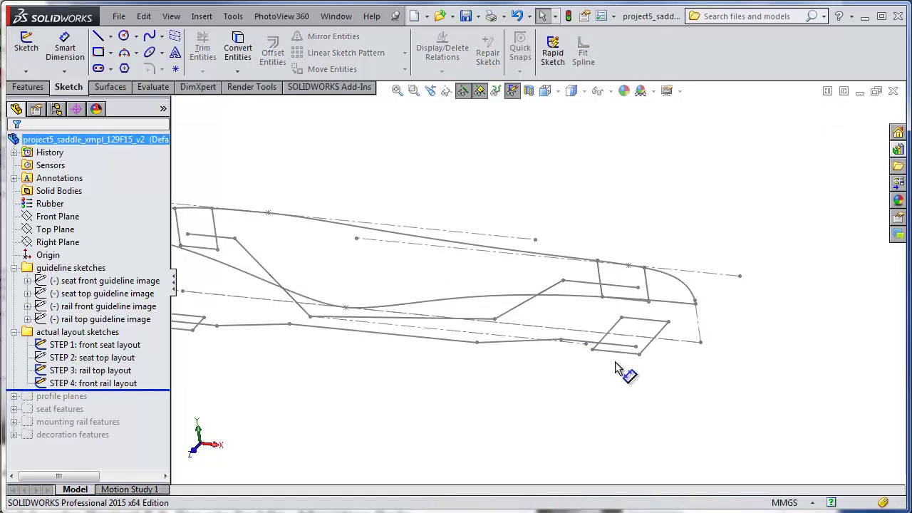
pyautogui.press('Up')
pyautogui.rightClick(93, 370)
pyautogui.click(102, 329)
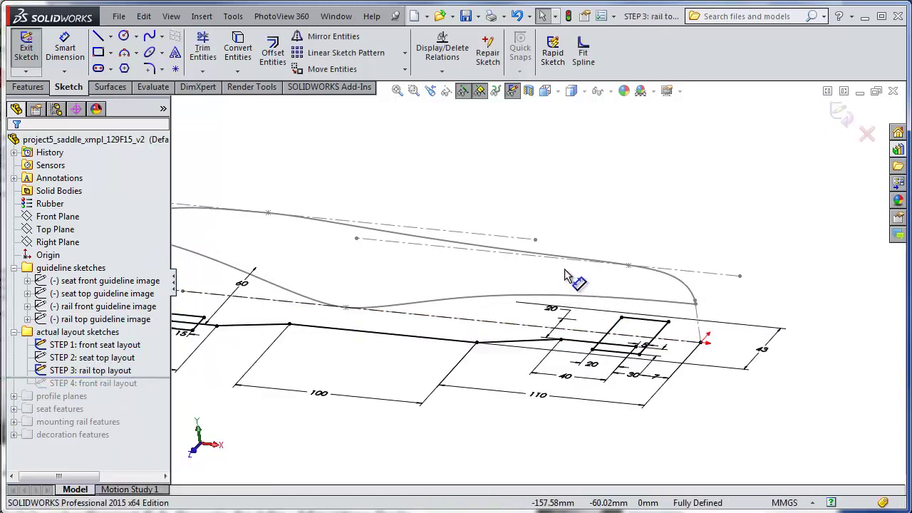
pyautogui.press('space')
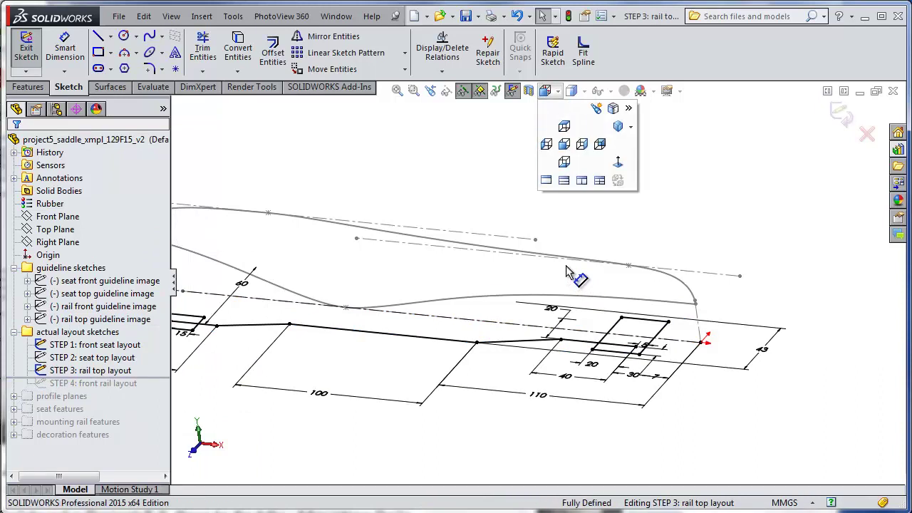
pyautogui.hotkey('ctrl', '5')
pyautogui.scroll(-5, 629, 268)
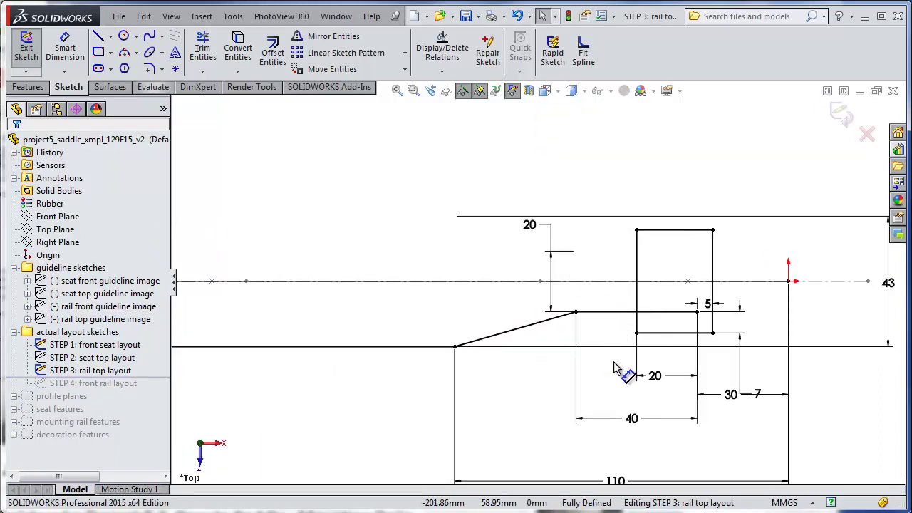
# - Draw vertical construction lines to the centerline from the rail path's endpoint and two bend points nearest the origin
pyautogui.click(110, 35)
pyautogui.press('Return')
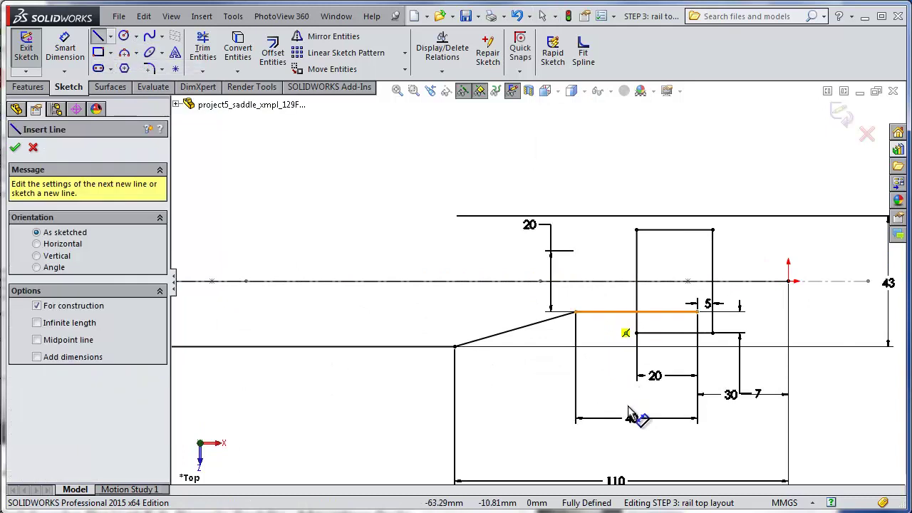
pyautogui.moveTo(575, 311); pyautogui.dragTo(575, 281)
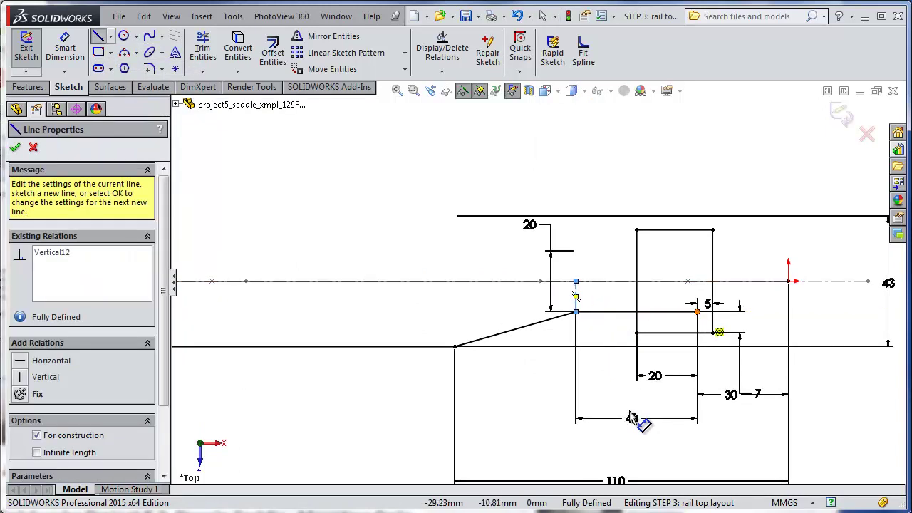
pyautogui.moveTo(697, 311); pyautogui.dragTo(698, 282)
pyautogui.press('Return')
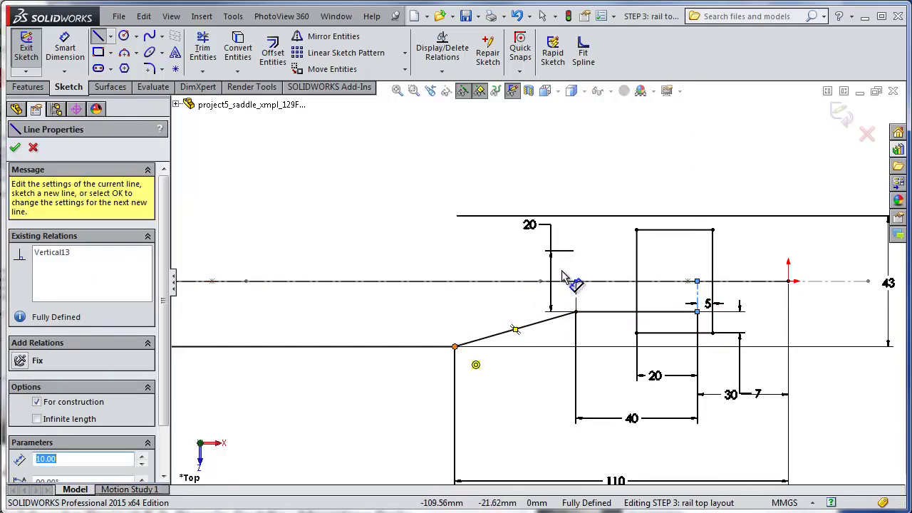
pyautogui.moveTo(454, 346); pyautogui.dragTo(455, 282)
# - Draw vertical construction lines to the centerline from the rail path's two bend points and endpoint farthest from the origin
pyautogui.scroll(5, 378, 362)
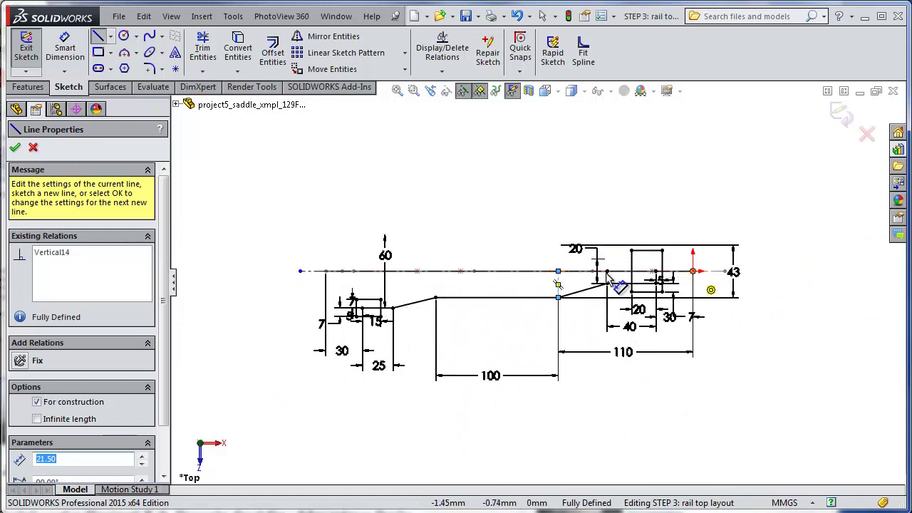
pyautogui.scroll(-4, 464, 291)
pyautogui.moveTo(403, 304); pyautogui.dragTo(404, 248)
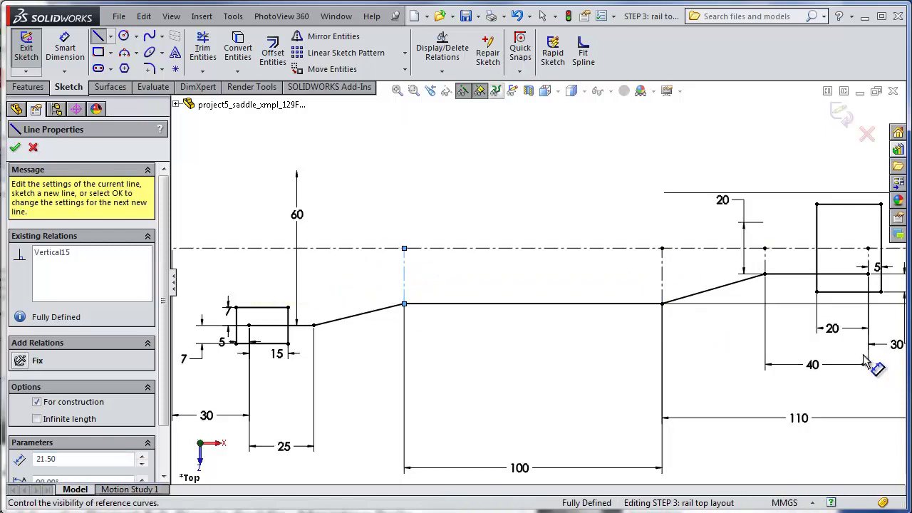
pyautogui.click(314, 325)
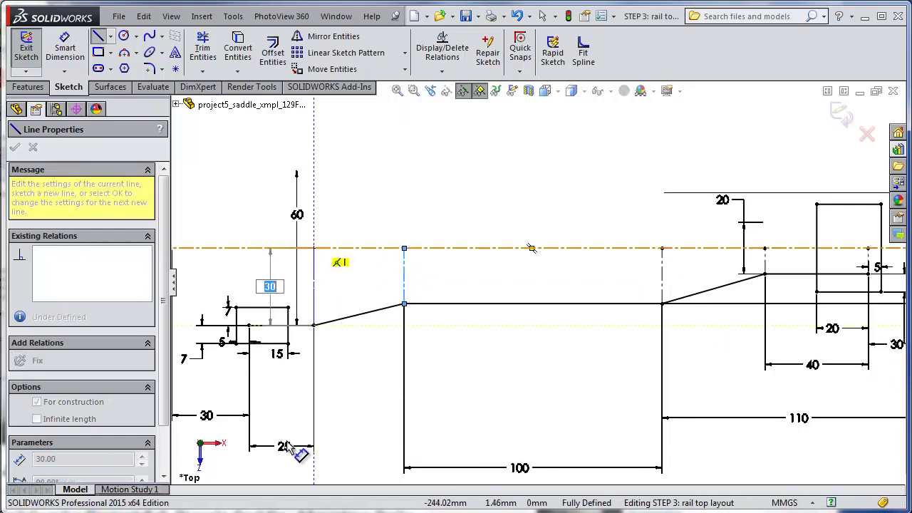
pyautogui.click(313, 248)
pyautogui.moveTo(244, 256); pyautogui.dragTo(249, 248)
pyautogui.press('Escape')
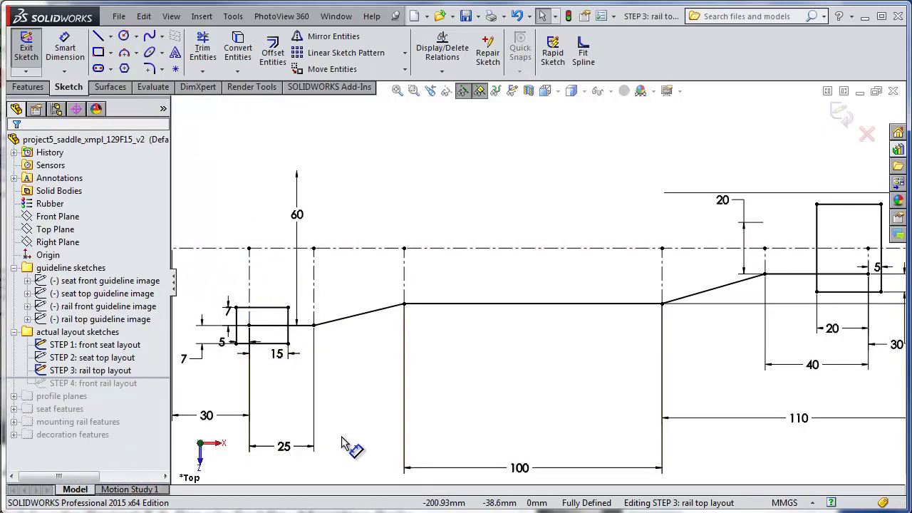
# - Close the STEP 3: rail top layout sketch and show the model in the isometric view
pyautogui.press('f')
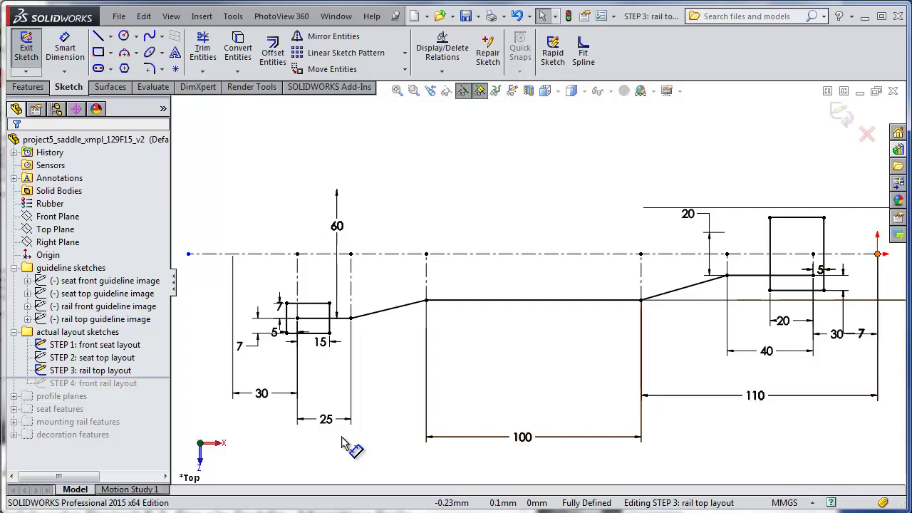
pyautogui.press('f')
pyautogui.hotkey('ctrl', '7')
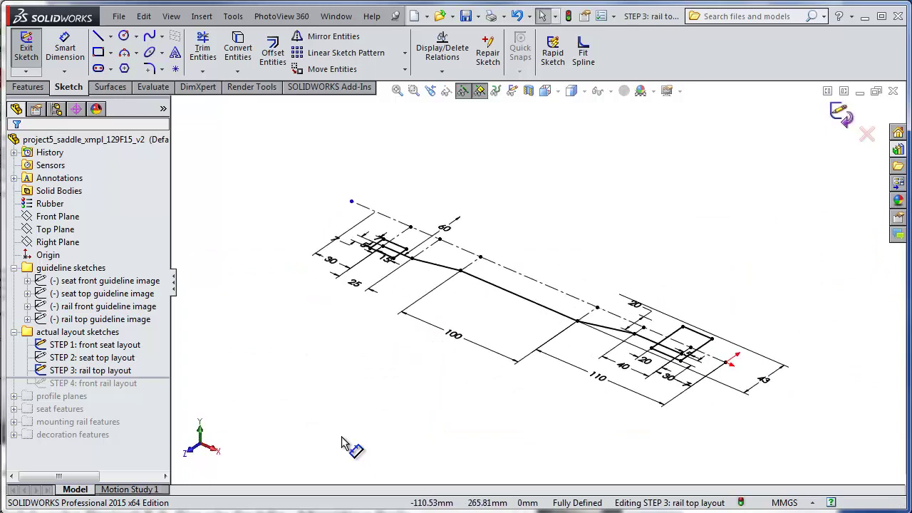
pyautogui.hotkey('ctrl', 'q')
pyautogui.press('s')
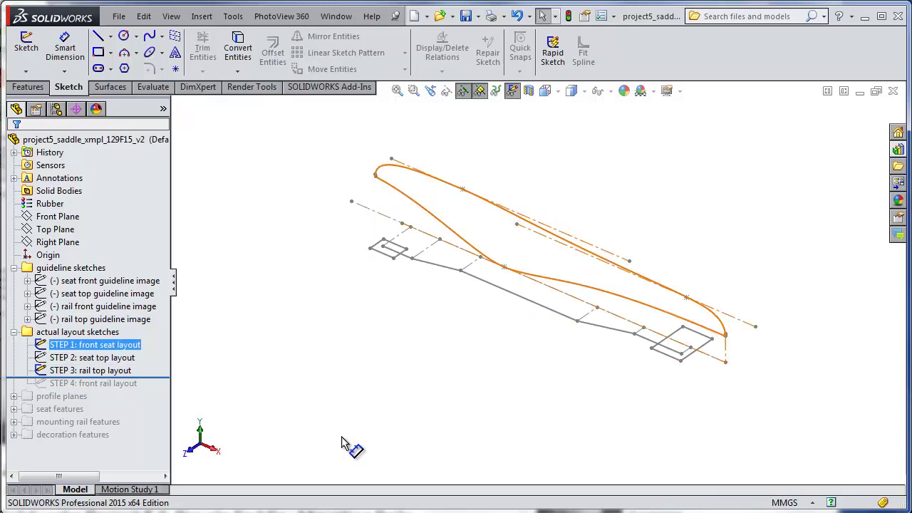
# - Hide the STEP 1: front seat layout sketch and roll the model forward to include STEP 4: front rail layout
pyautogui.rightClick(114, 344)
pyautogui.click(127, 323)
pyautogui.moveTo(96, 377); pyautogui.dragTo(96, 390)
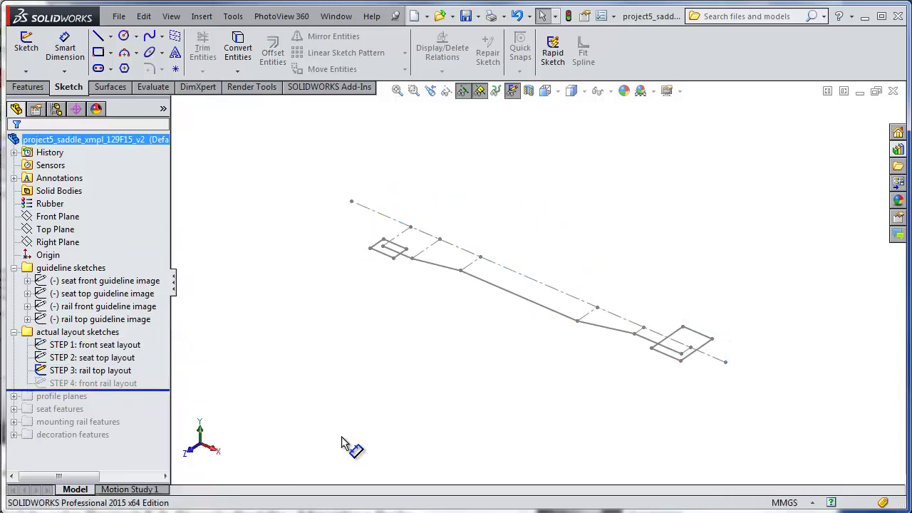
# - Open the STEP 4: front rail layout sketch and delete the vertical relation on the upper bend point nearest the origin
pyautogui.rightClick(96, 383)
pyautogui.click(106, 347)
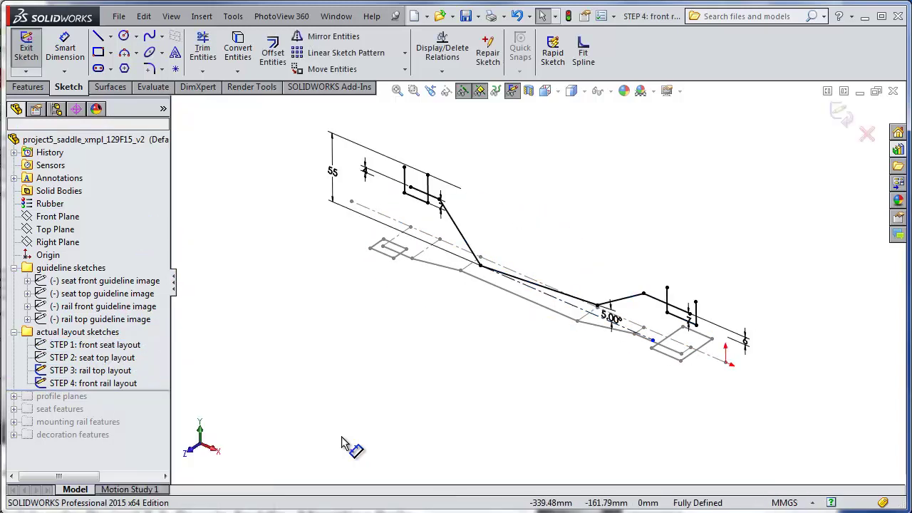
pyautogui.scroll(-5, 640, 333)
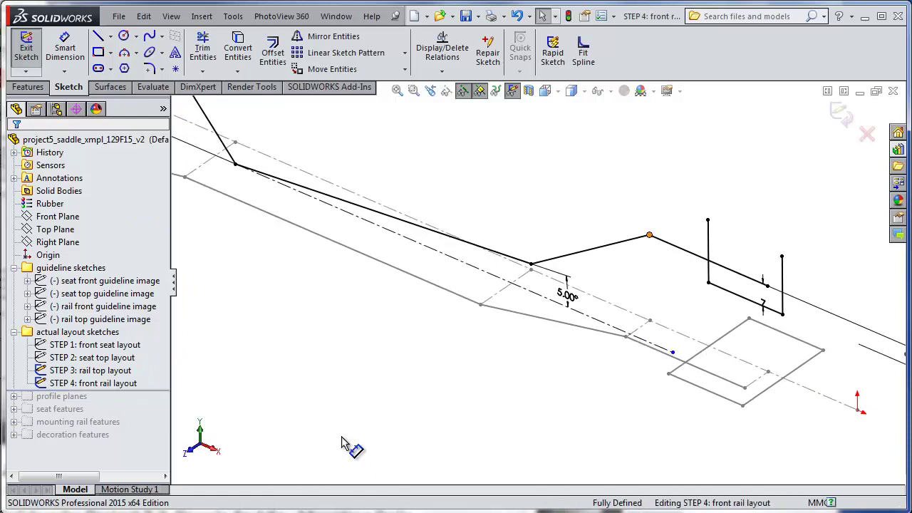
pyautogui.click(649, 234)
pyautogui.click(98, 185)
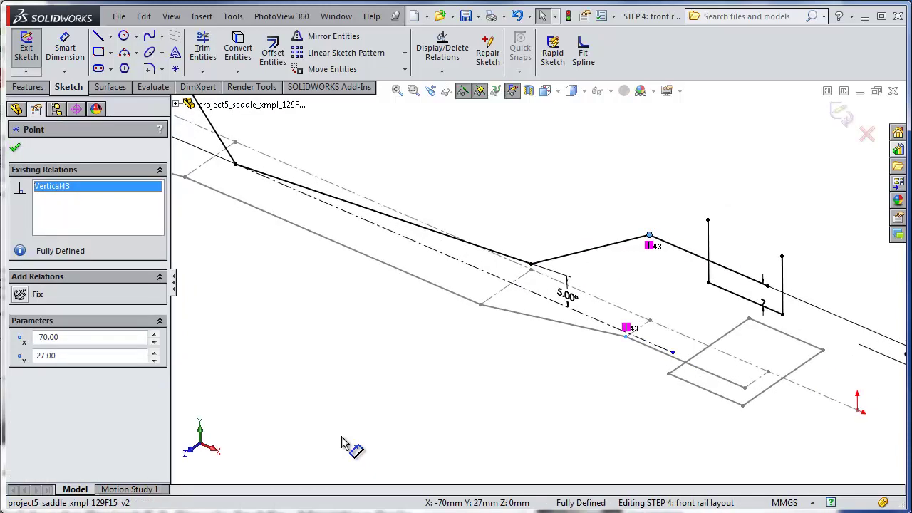
pyautogui.press('Delete')
pyautogui.press('Escape')
# - Delete the vertical relation on the rail endpoint nearest the origin, then move that endpoint and the adjacent upper bend point toward the origin
pyautogui.scroll(3, 538, 284)
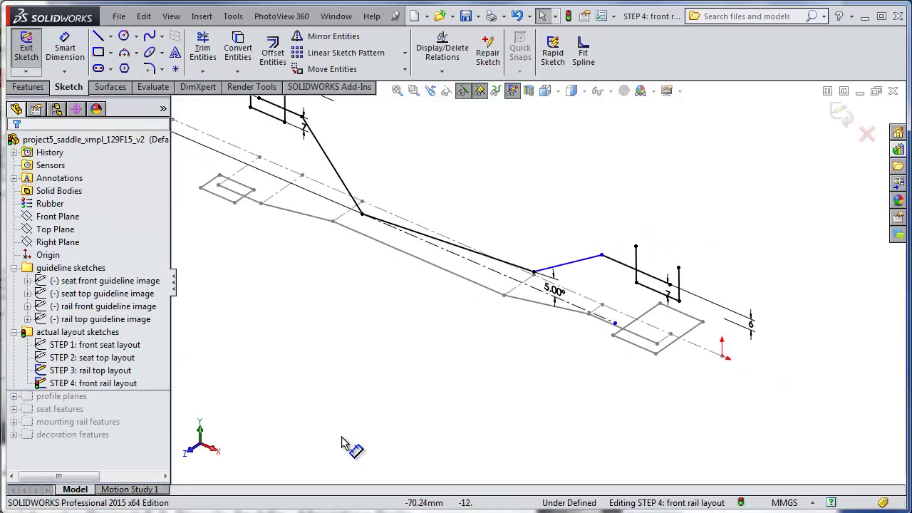
pyautogui.scroll(-5, 685, 320)
pyautogui.click(647, 231)
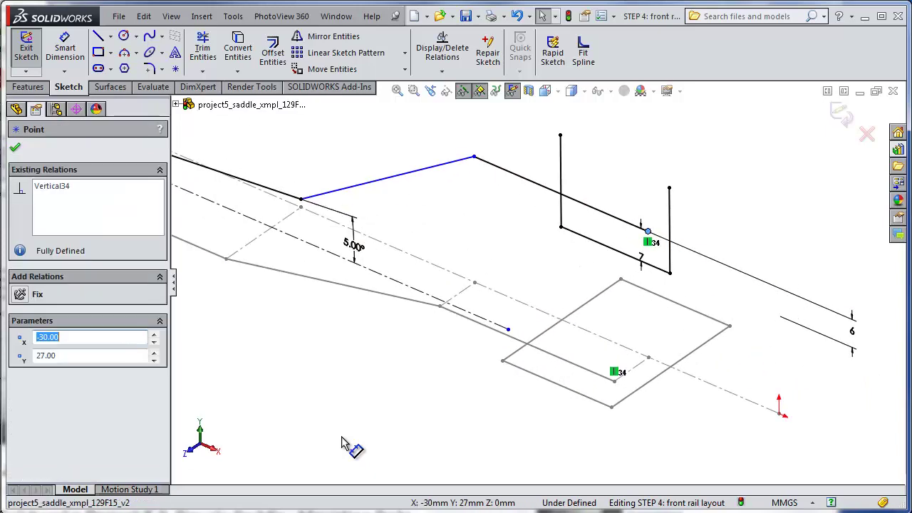
pyautogui.press('Escape')
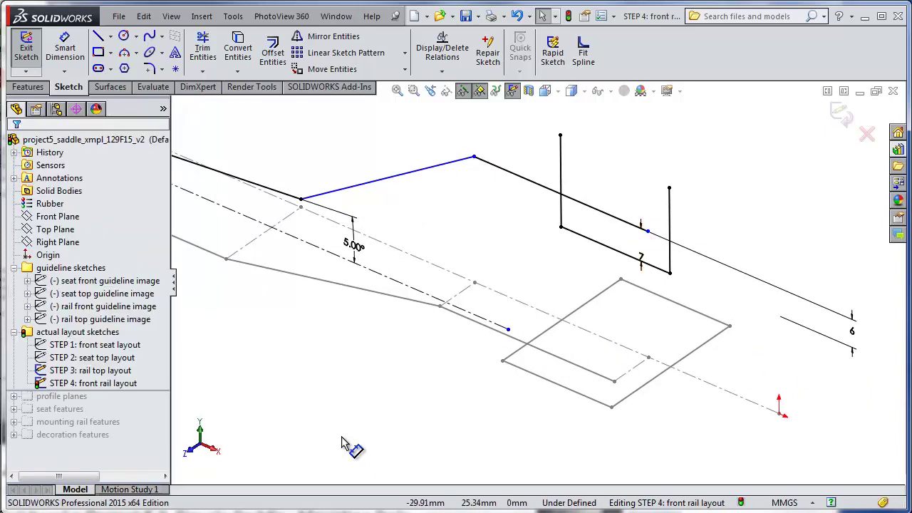
pyautogui.moveTo(647, 231); pyautogui.dragTo(701, 255)
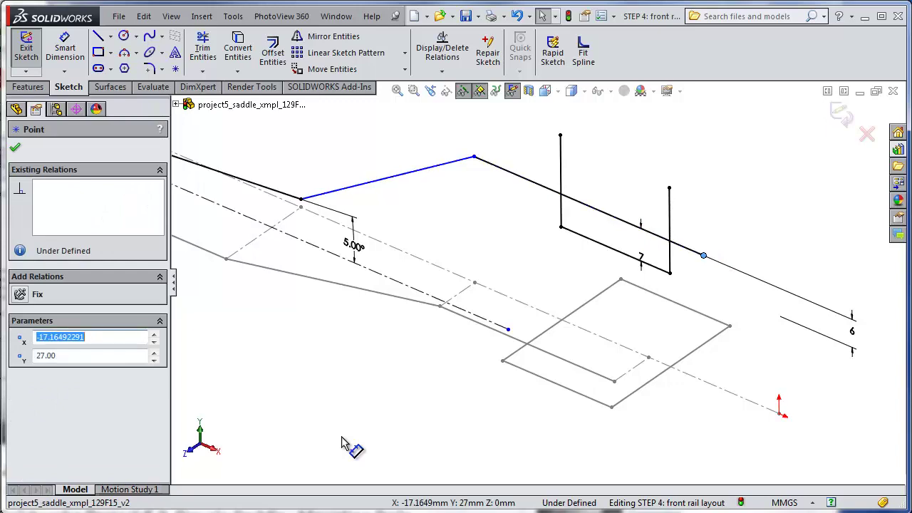
pyautogui.moveTo(474, 156)
pyautogui.mouseDown()
pyautogui.moveTo(463, 151)
pyautogui.moveTo(492, 165)
pyautogui.mouseUp()
pyautogui.press('Escape')
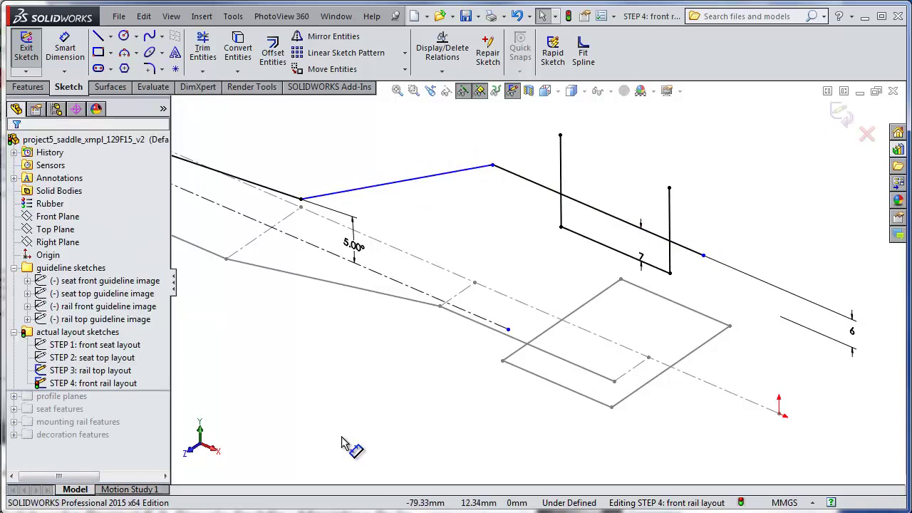
# - Draw vertical construction lines downward from the upper bend point and from the rail endpoint nearest the origin
pyautogui.click(111, 36)
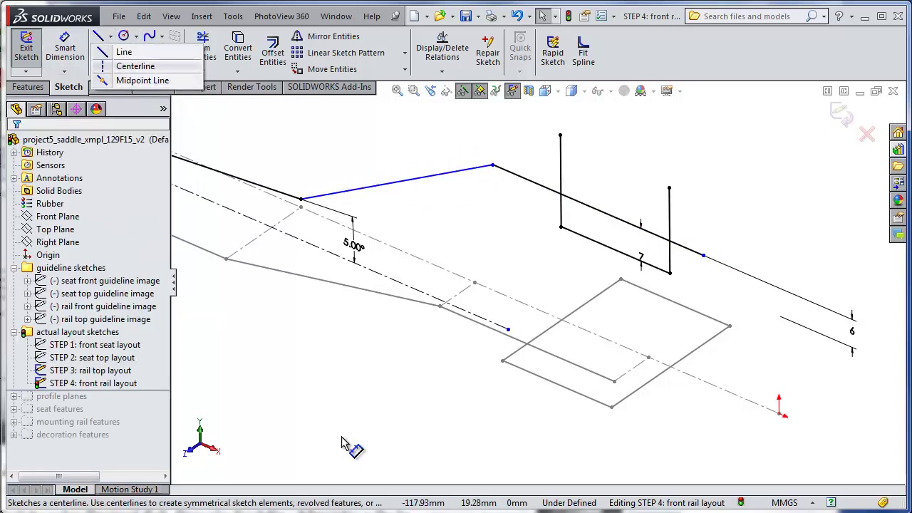
pyautogui.click(492, 166)
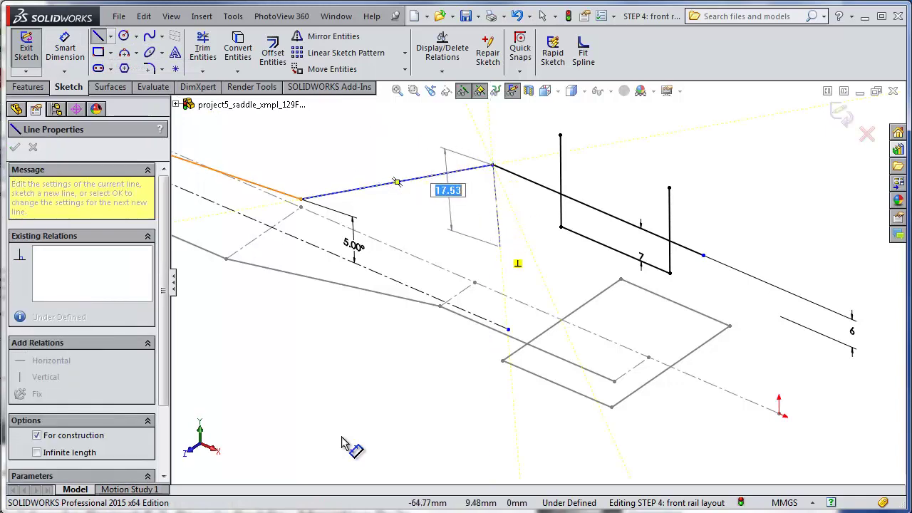
pyautogui.click(493, 265)
pyautogui.click(703, 255)
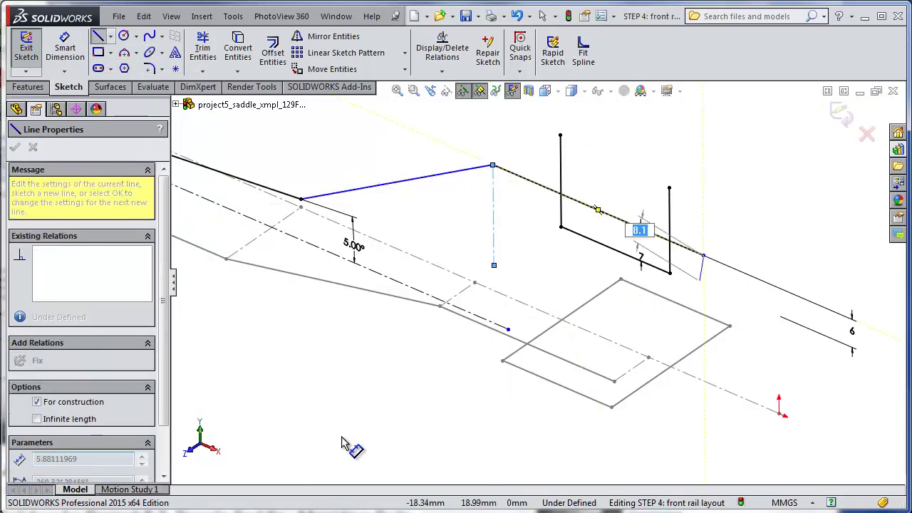
pyautogui.click(703, 359)
pyautogui.press('Escape')
pyautogui.press('Escape')
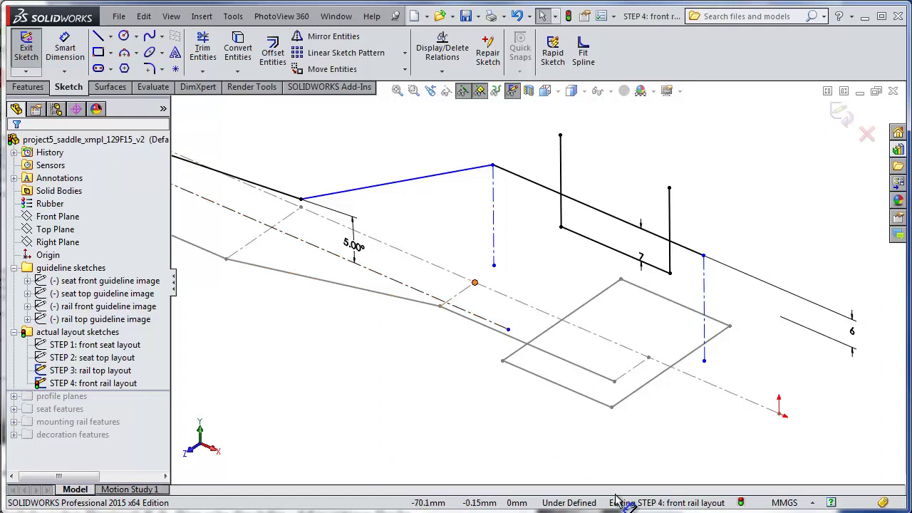
# - Make the lower ends of both construction lines coincident with the matching centerline points of the STEP 3: rail top layout sketch
pyautogui.click(474, 282)
pyautogui.keyDown('ctrl'); pyautogui.click(493, 264); pyautogui.keyUp('ctrl')
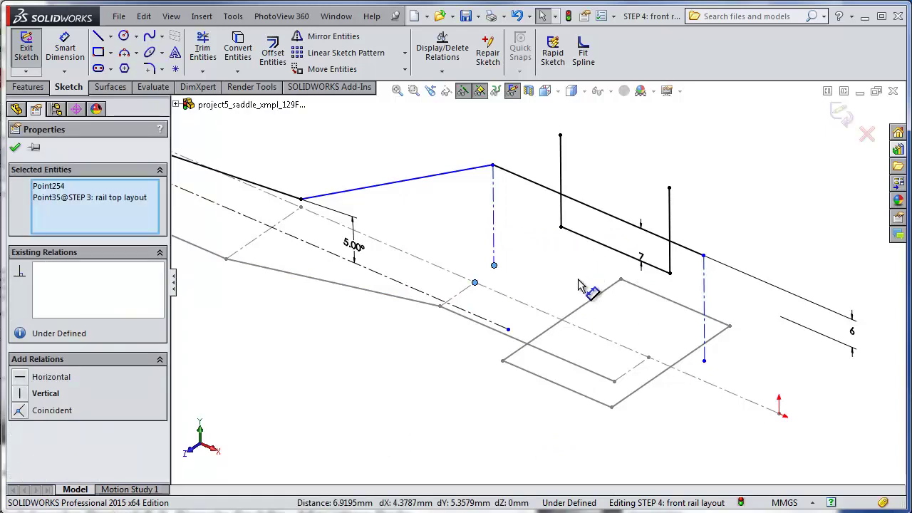
pyautogui.press('d')
pyautogui.press('Escape')
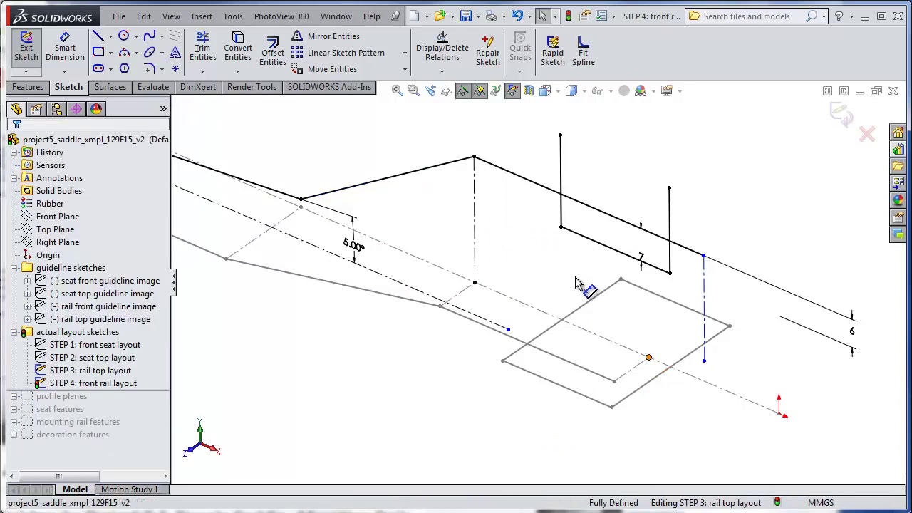
pyautogui.keyDown('ctrl'); pyautogui.click(578, 331); pyautogui.keyUp('ctrl')
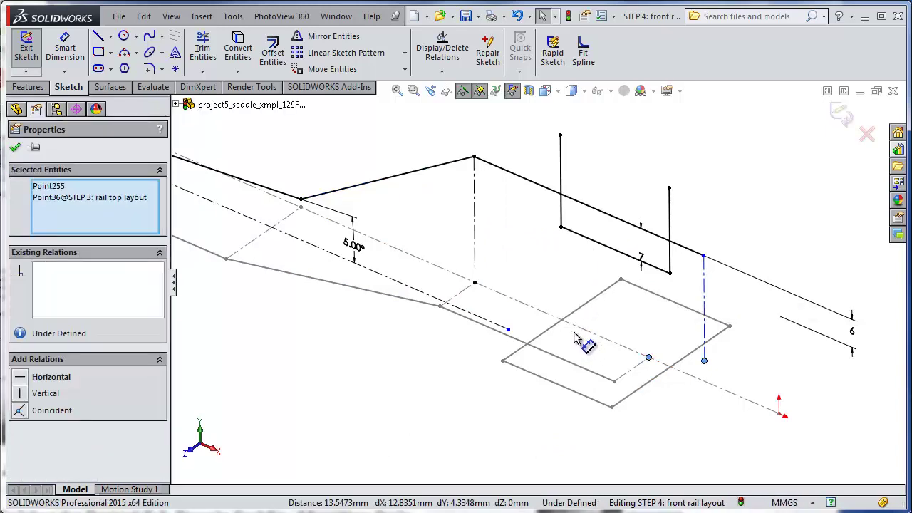
pyautogui.press('d')
pyautogui.press('Escape')
# - Examine from several angles how the construction lines tie the front rail layout to the top layout's centerline points
pyautogui.moveTo(566, 360)
pyautogui.mouseDown(button='middle')
pyautogui.moveTo(513, 384)
pyautogui.moveTo(541, 387)
pyautogui.moveTo(540, 361)
pyautogui.moveTo(523, 366)
pyautogui.moveTo(550, 320)
pyautogui.moveTo(525, 396)
pyautogui.mouseUp(button='middle')
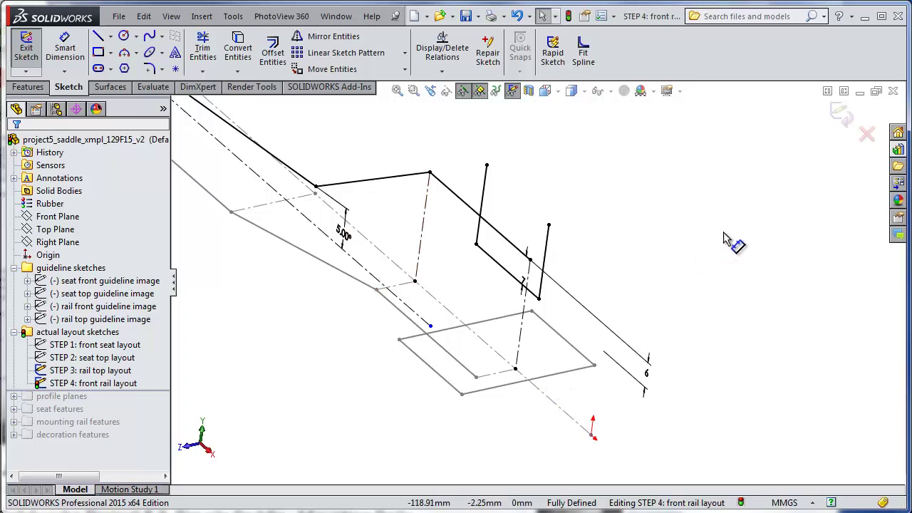
pyautogui.press('z')
pyautogui.press('z')
pyautogui.press('z')
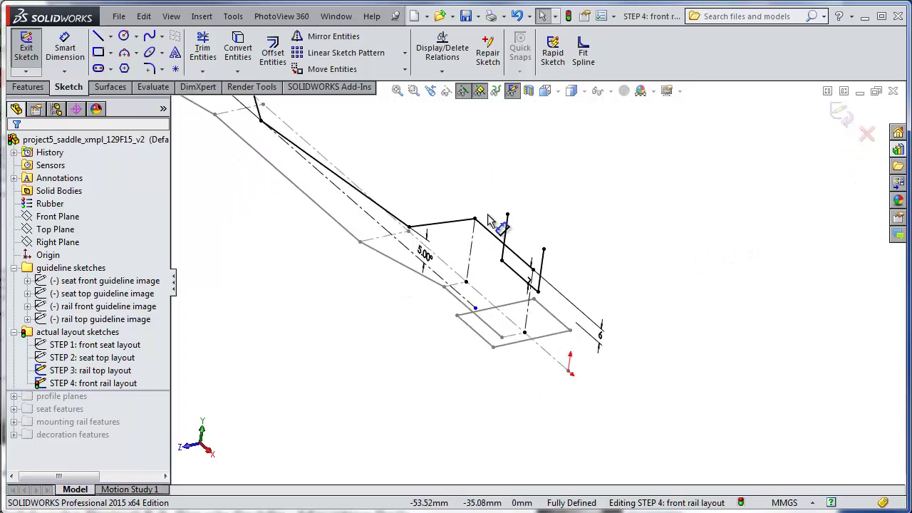
pyautogui.moveTo(490, 220)
pyautogui.mouseDown(button='middle')
pyautogui.moveTo(163, 403)
pyautogui.moveTo(159, 378)
pyautogui.mouseUp(button='middle')
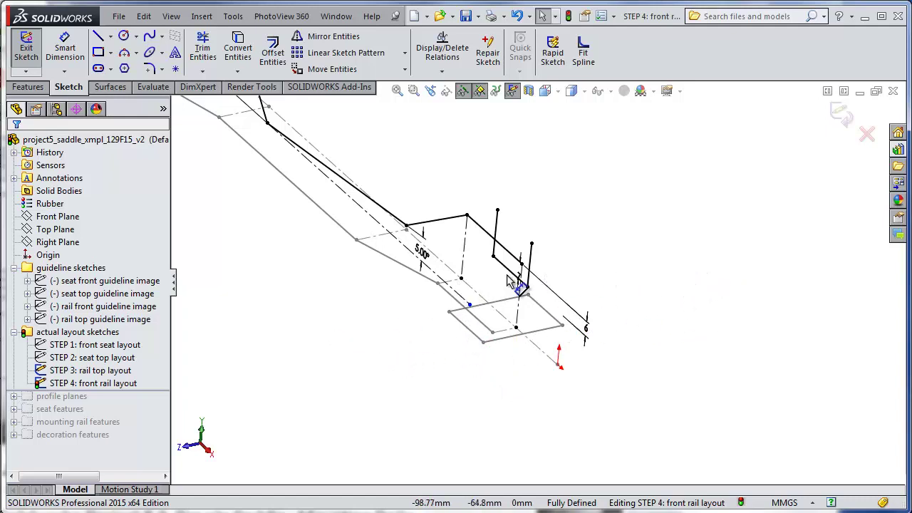
pyautogui.moveTo(683, 290)
pyautogui.mouseDown(button='middle')
pyautogui.moveTo(694, 279)
pyautogui.moveTo(570, 295)
pyautogui.mouseUp(button='middle')
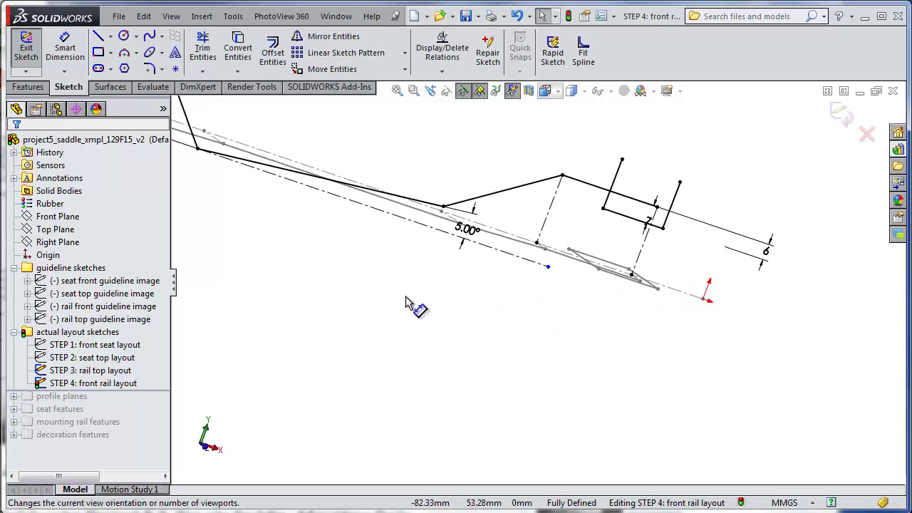
# - Compare the front and top rail layouts' alignment from the Front view and from angles tilted toward the Top view
pyautogui.hotkey('ctrl', '1')
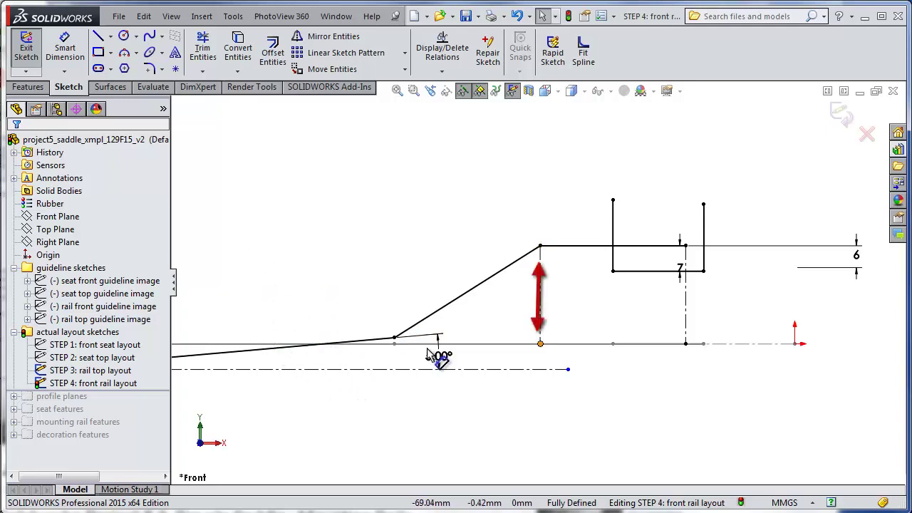
pyautogui.press('Down')
pyautogui.press('Down')
pyautogui.press('Down')
pyautogui.press('Down')
pyautogui.press('Down')
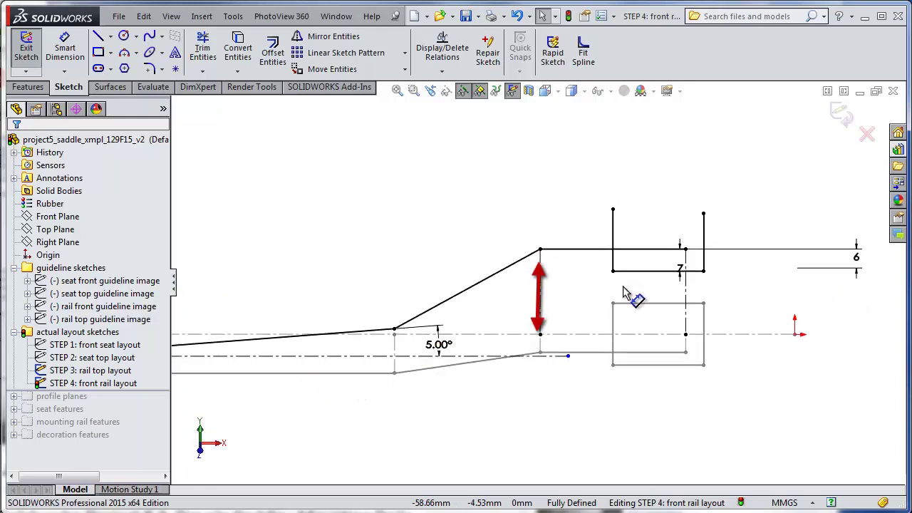
pyautogui.press('Down')
pyautogui.press('Down')
pyautogui.press('Down')
pyautogui.press('Down')
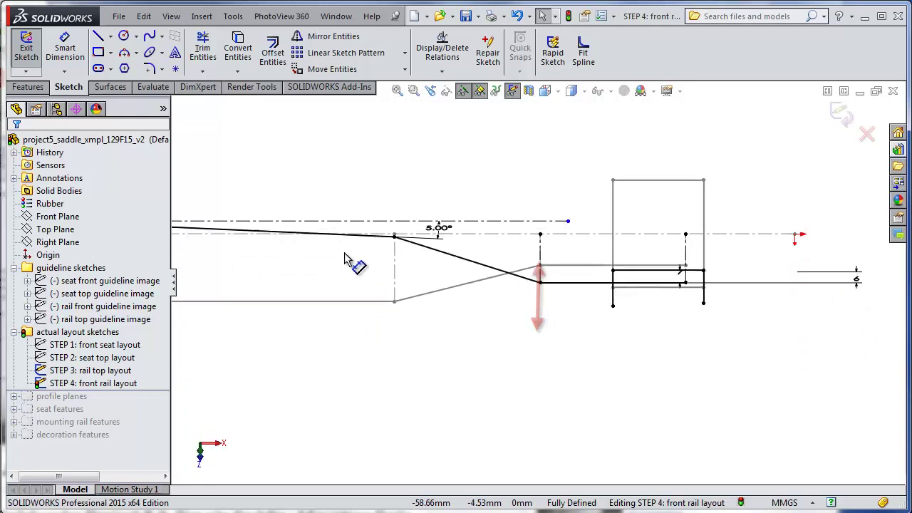
pyautogui.press('Down')
pyautogui.press('Down')
pyautogui.press('Down')
pyautogui.press('Down')
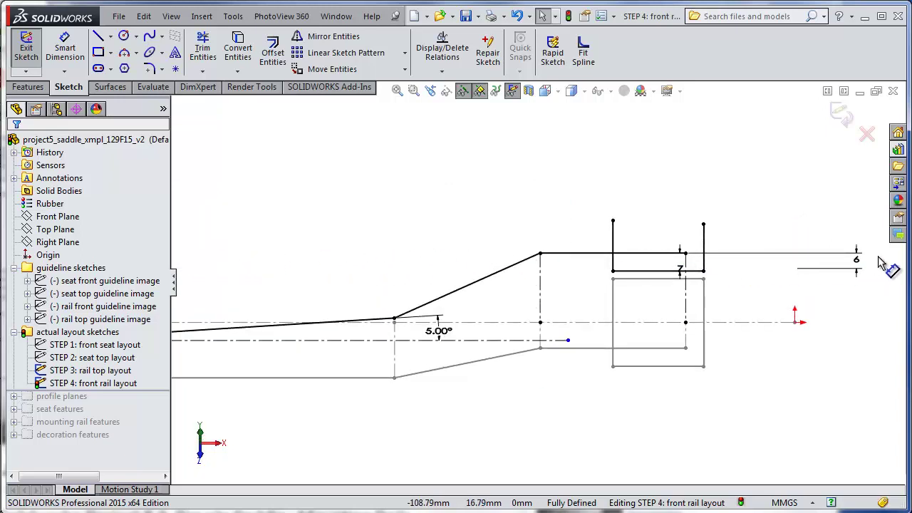
# - Examine both ends of the two rail layouts together from a three-dimensional angle
pyautogui.press('z')
pyautogui.press('z')
pyautogui.press('z')
pyautogui.press('z')
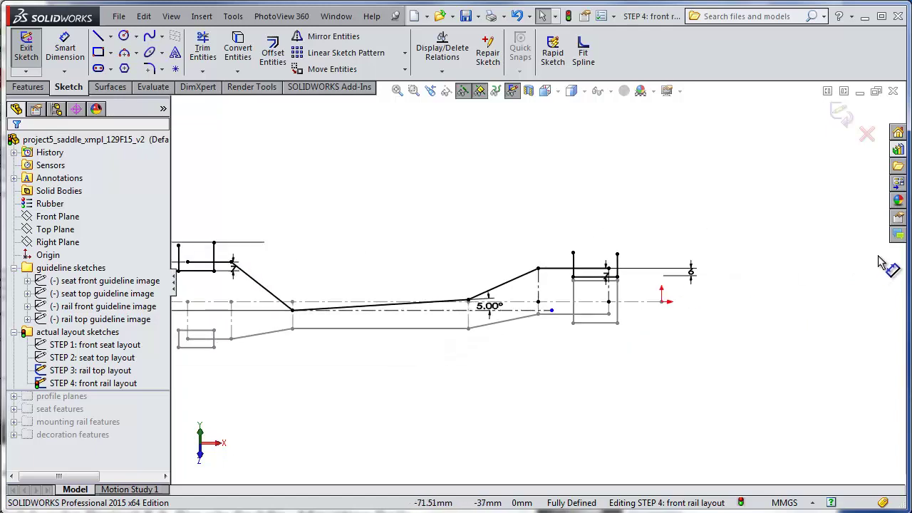
pyautogui.press('Right')
pyautogui.press('Right')
pyautogui.press('Right')
pyautogui.press('Up')
pyautogui.press('Up')
pyautogui.press('Left')
pyautogui.press('Left')
pyautogui.press('Left')
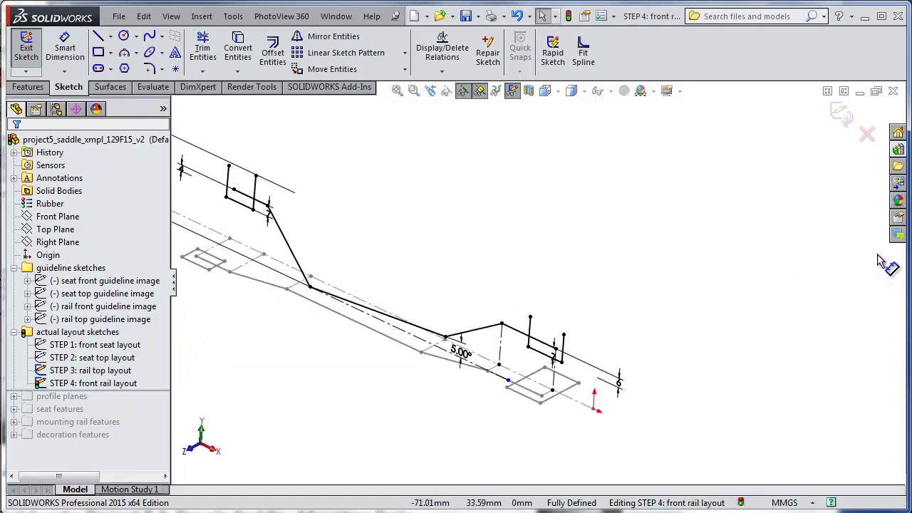
pyautogui.scroll(-2, 505, 377)
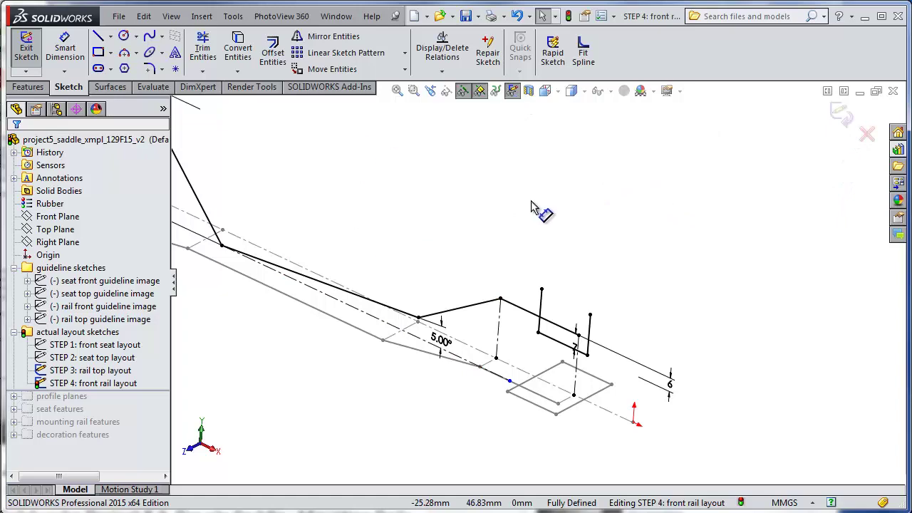
# - Discard the changes to the STEP 4: front rail layout sketch and reopen it for editing
pyautogui.press('Escape')
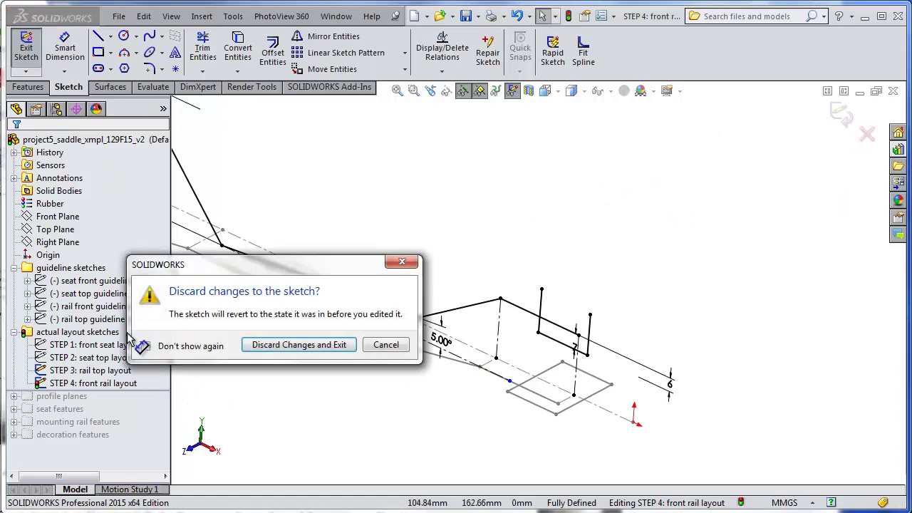
pyautogui.press('Return')
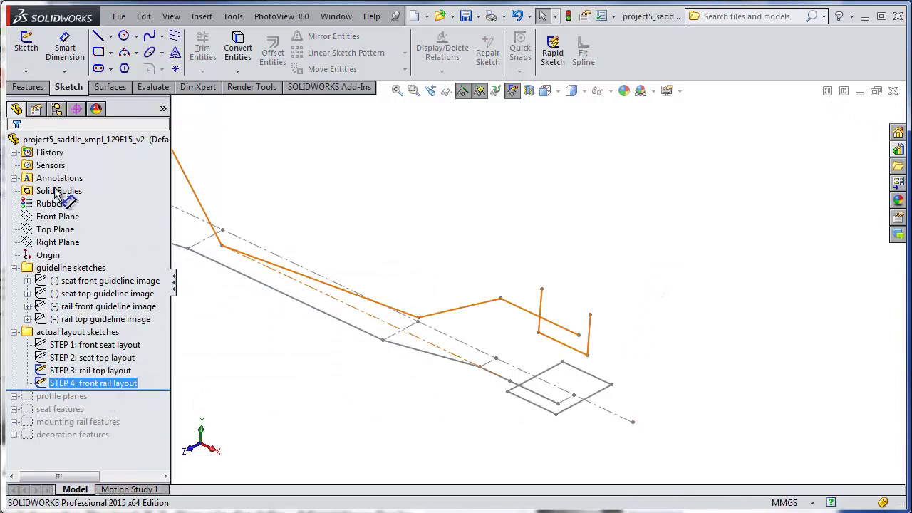
pyautogui.rightClick(89, 383)
pyautogui.click(124, 346)
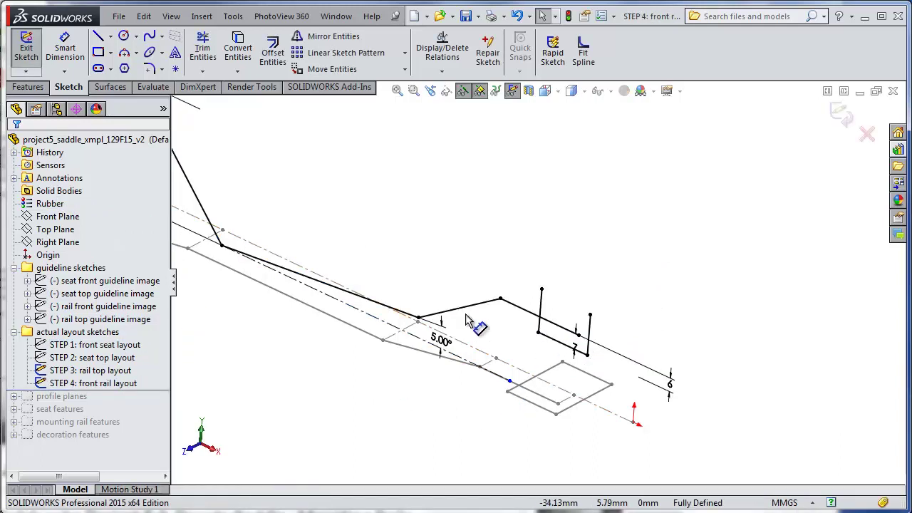
pyautogui.scroll(-2, 556, 331)
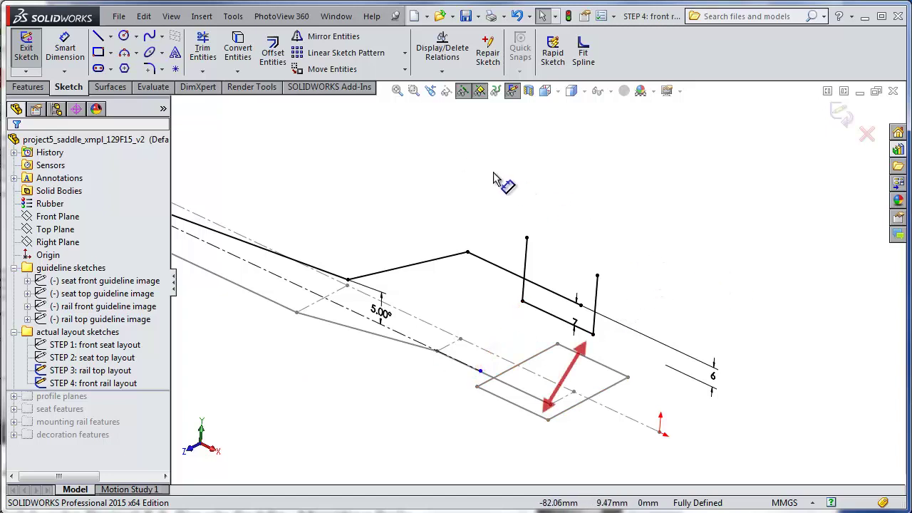
pyautogui.scroll(3, 437, 228)
pyautogui.scroll(-3, 351, 187)
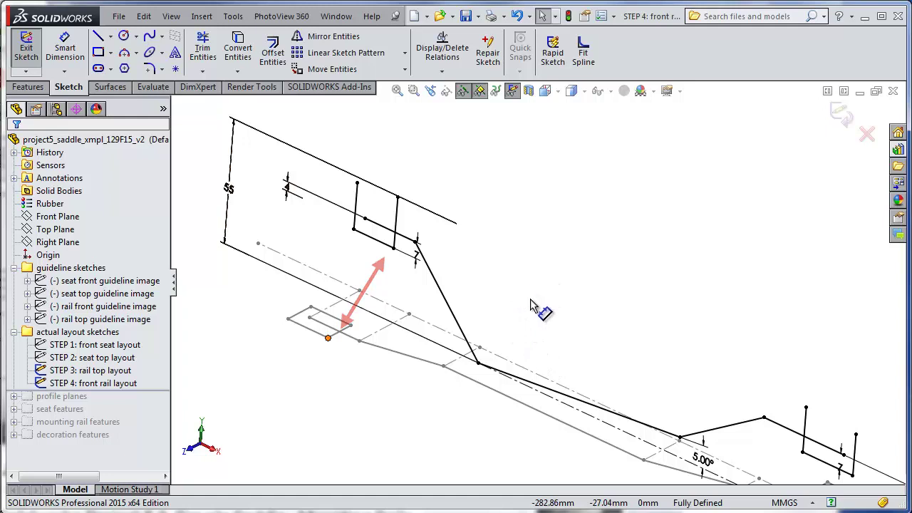
# - Review the front rail layout from the Front view, close its sketch and roll the model forward to the mounting rail features
pyautogui.scroll(-4, 531, 306)
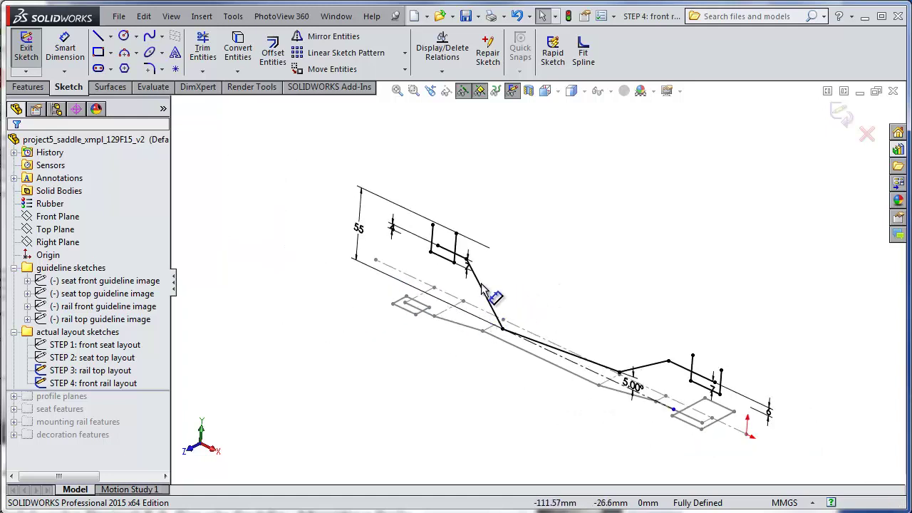
pyautogui.click(547, 91)
pyautogui.click(565, 145)
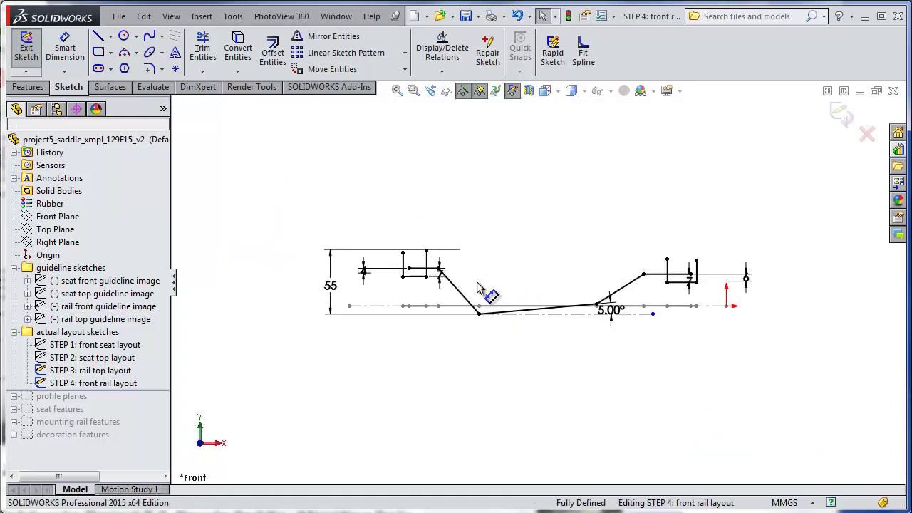
pyautogui.scroll(5, 474, 293)
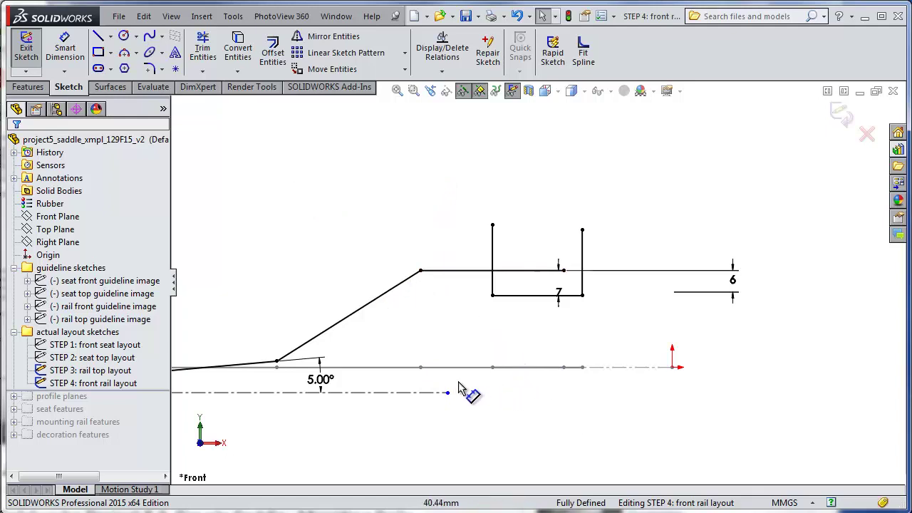
pyautogui.hotkey('ctrl', 'b')
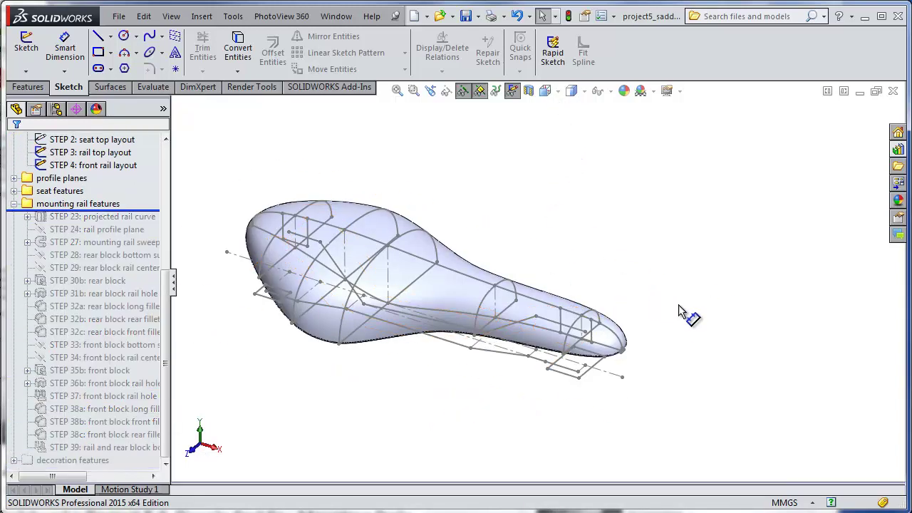
# - Hide the seat's solid body, STEP 20: seat bottom edge fillet, after viewing the saddle from underneath
pyautogui.moveTo(661, 318); pyautogui.dragTo(625, 237, button='right')
pyautogui.scroll(-1, 577, 370)
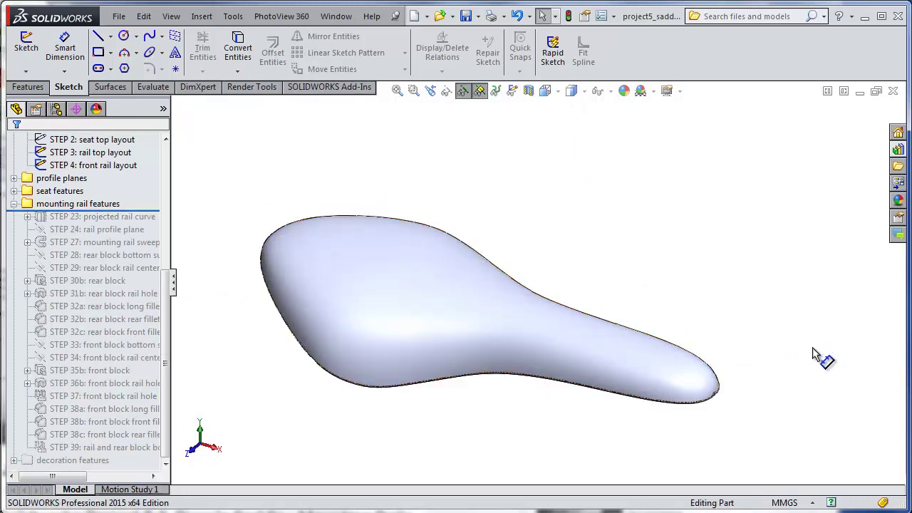
pyautogui.moveTo(692, 385); pyautogui.dragTo(545, 254, button='middle')
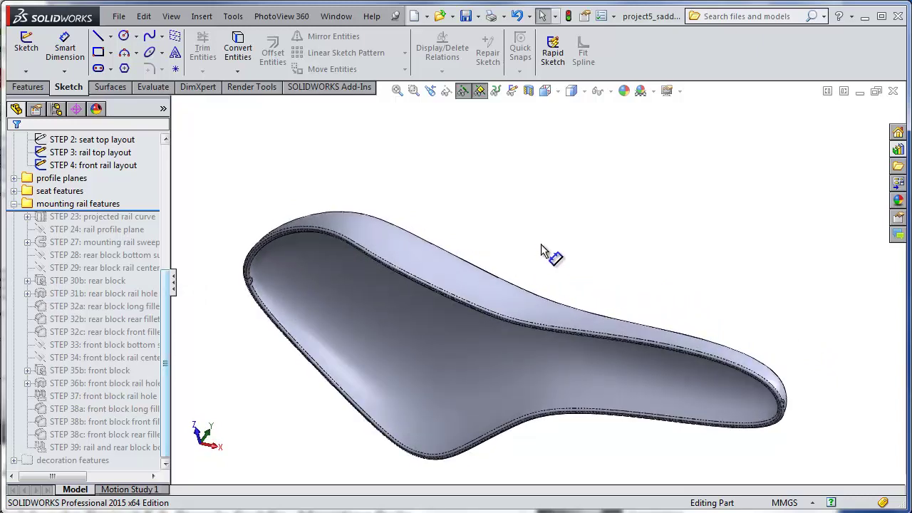
pyautogui.scroll(6, 541, 251)
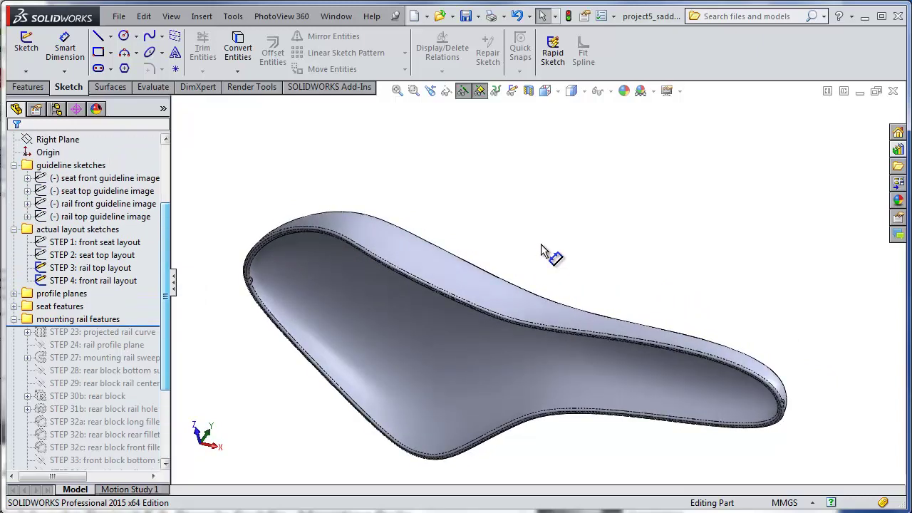
pyautogui.click(554, 356)
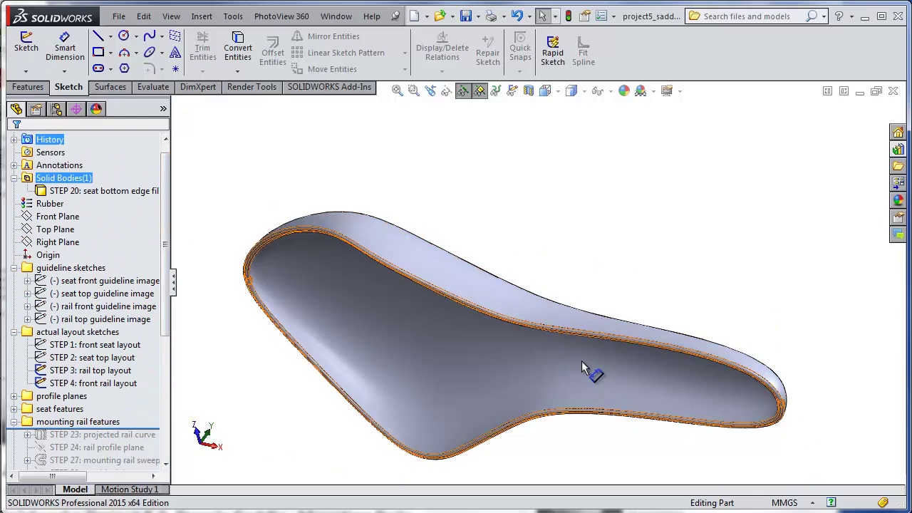
pyautogui.rightClick(75, 191)
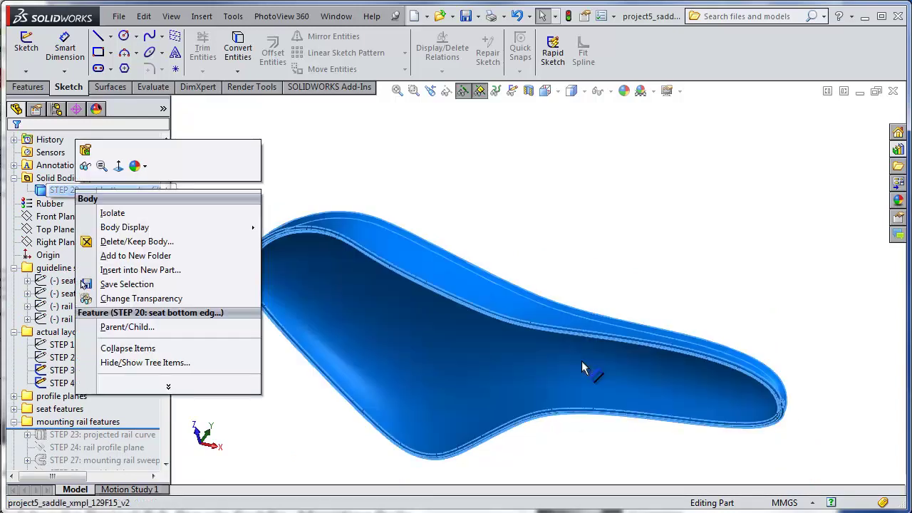
pyautogui.click(85, 165)
pyautogui.press('Tab')
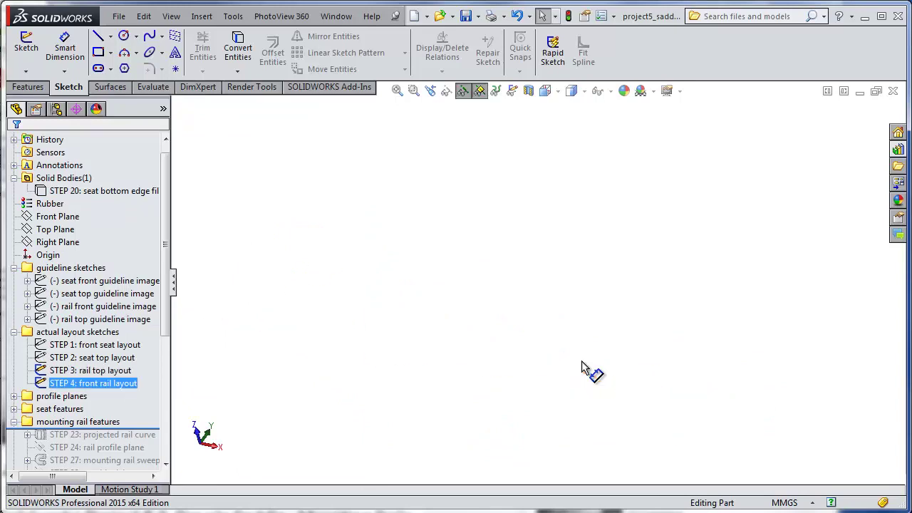
# - Turn sketch visibility back on and hide the visible STEP 15 profile sketches belonging to the seat boundary
pyautogui.press('s')
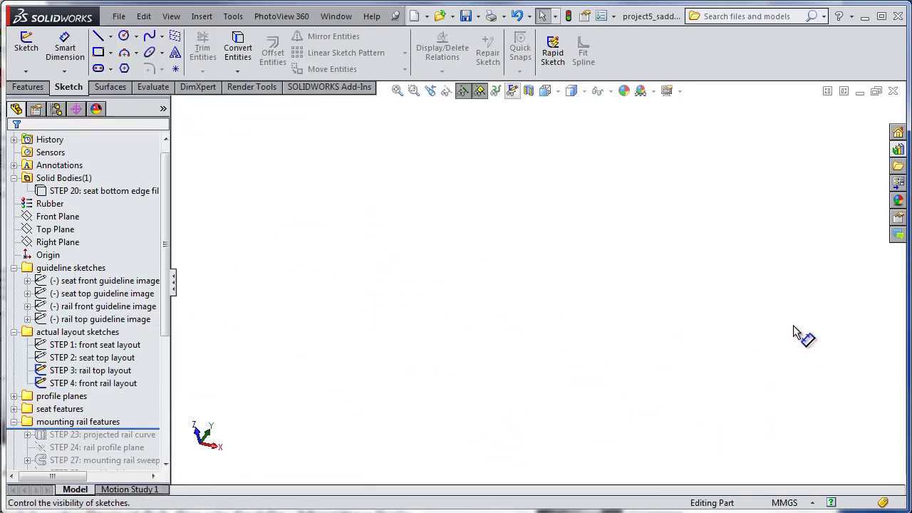
pyautogui.moveTo(791, 325)
pyautogui.mouseDown(button='middle')
pyautogui.moveTo(399, 280)
pyautogui.moveTo(763, 315)
pyautogui.moveTo(690, 304)
pyautogui.moveTo(537, 346)
pyautogui.mouseUp(button='middle')
pyautogui.press('Left')
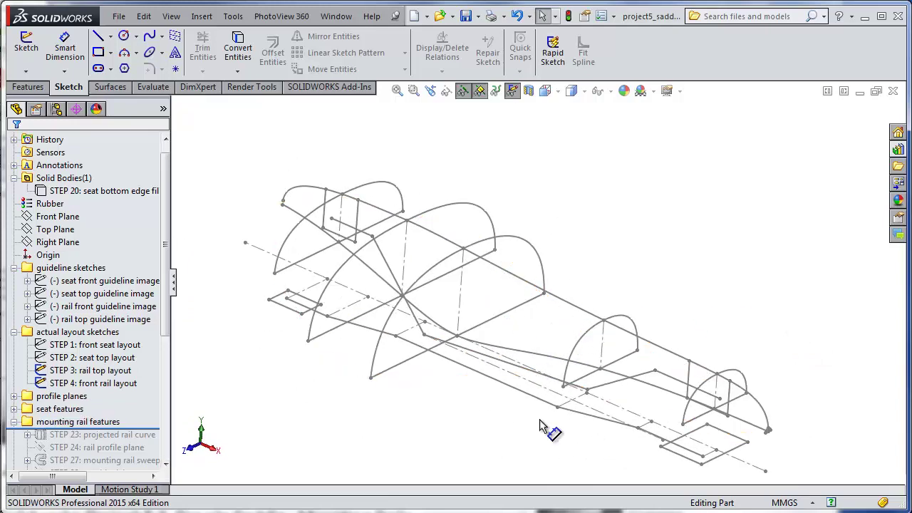
pyautogui.click(496, 395)
pyautogui.click(505, 313)
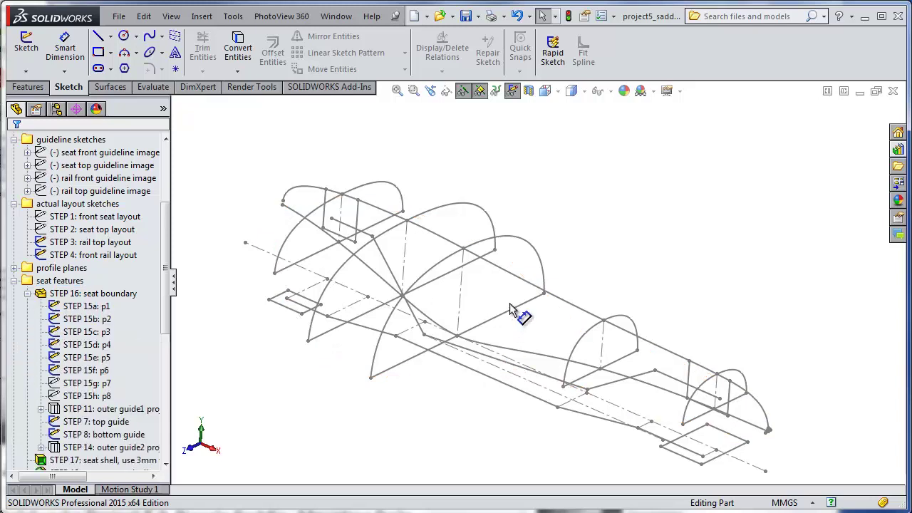
pyautogui.keyDown('ctrl'); pyautogui.click(502, 314); pyautogui.keyUp('ctrl')
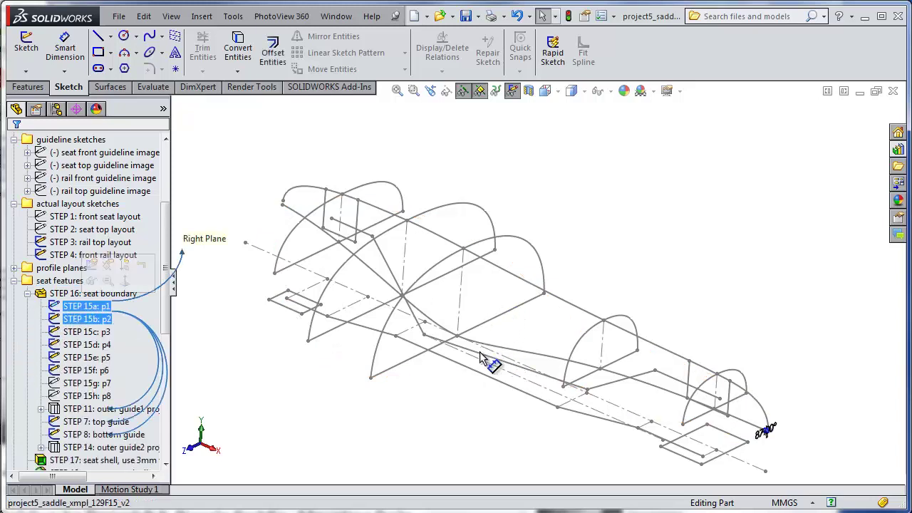
pyautogui.click(95, 347)
# - Hide the STEP 7 top guide and STEP 8 bottom guide sketches so only the rail layouts stay displayed
pyautogui.click(95, 421)
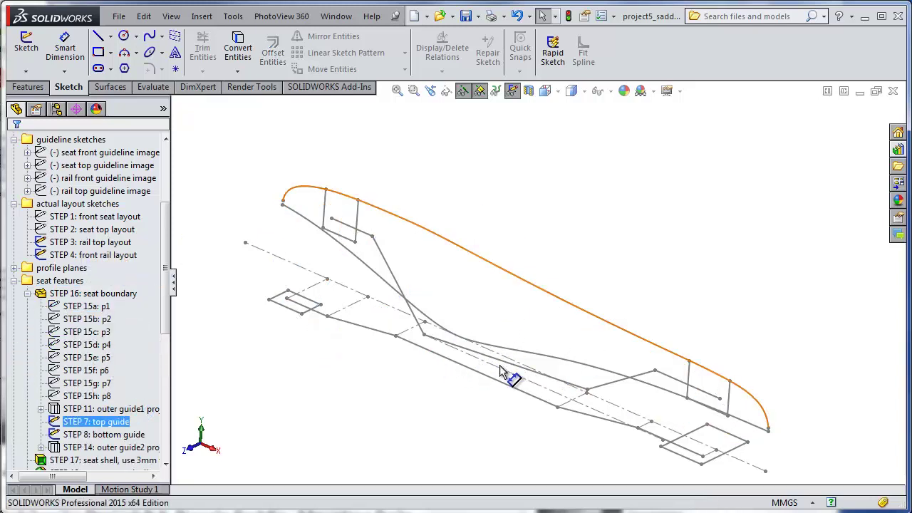
pyautogui.keyDown('ctrl'); pyautogui.click(103, 433); pyautogui.keyUp('ctrl')
pyautogui.click(88, 407)
pyautogui.click(111, 408)
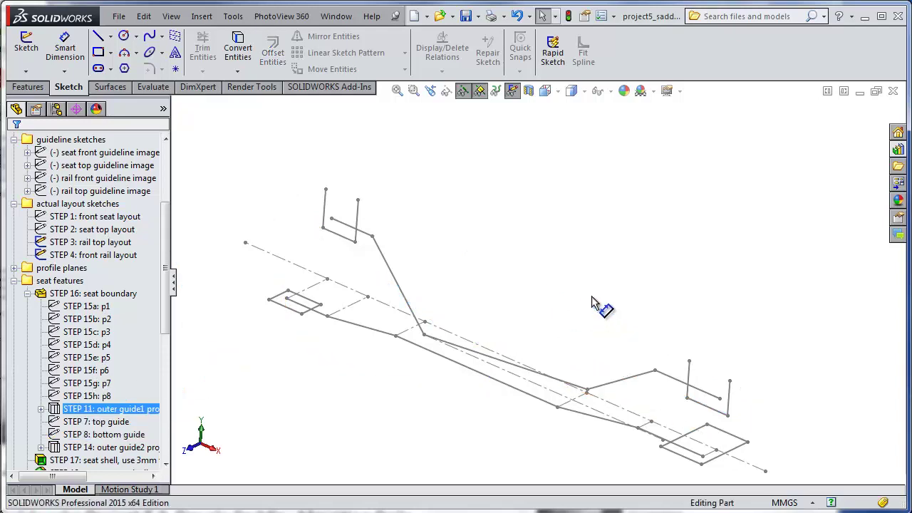
# - Start a new sketch on the Front Plane with both rail layouts in a three-dimensional view
pyautogui.scroll(5, 880, 146)
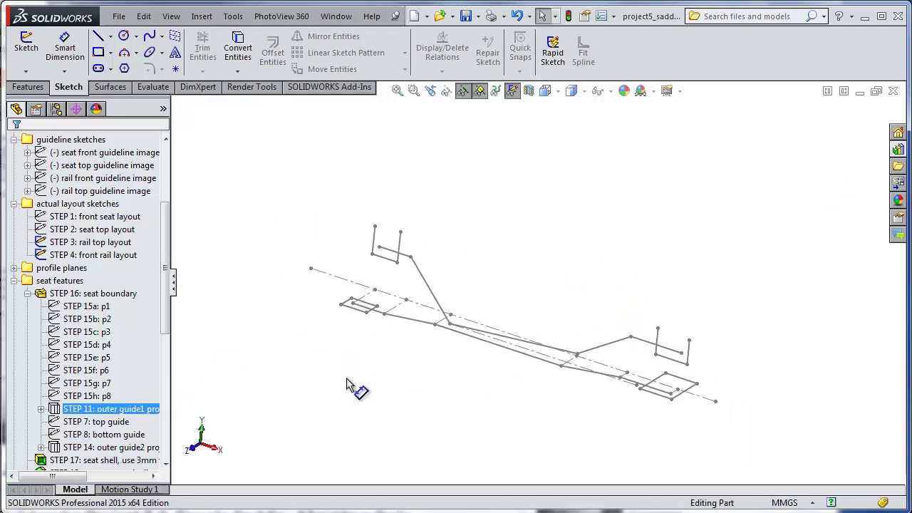
pyautogui.scroll(-1, 344, 390)
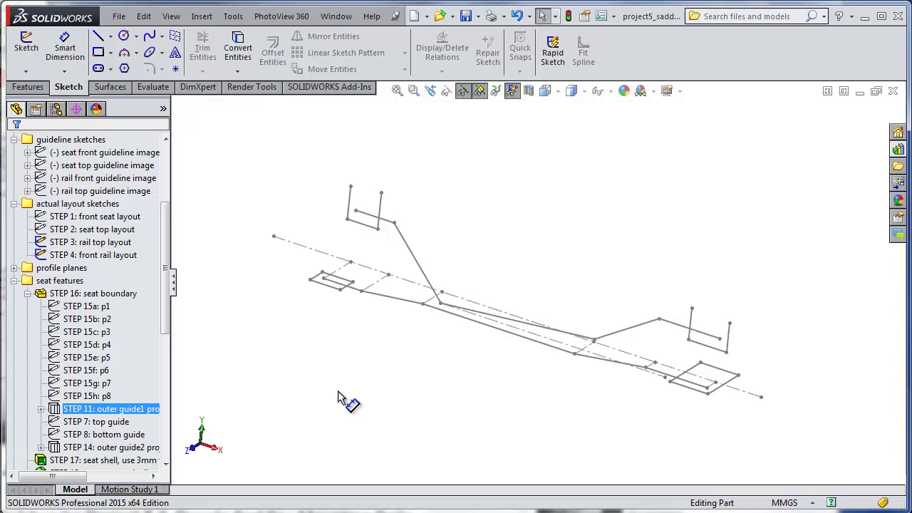
pyautogui.press('Down')
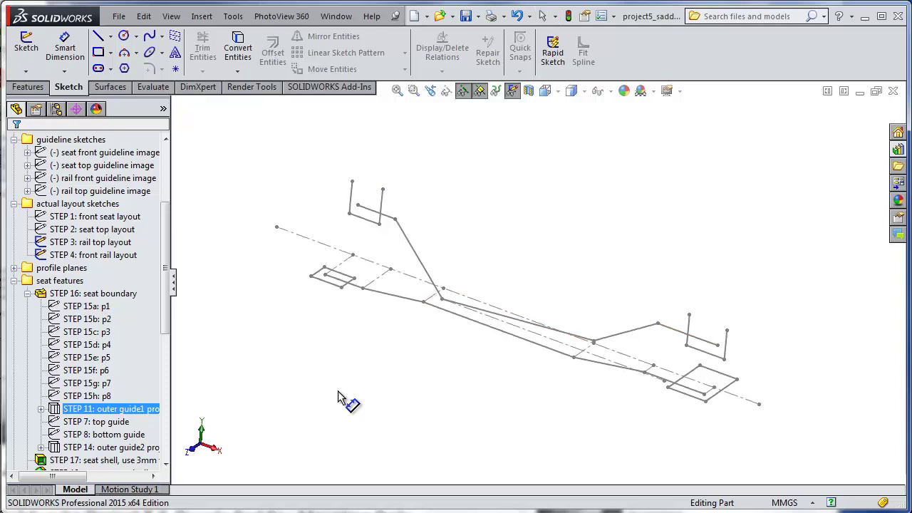
pyautogui.press('Left')
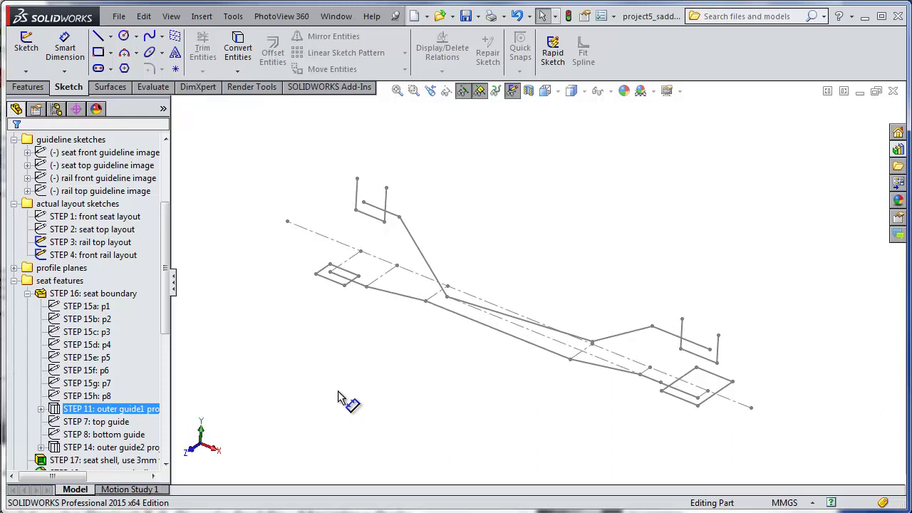
pyautogui.moveTo(164, 267); pyautogui.dragTo(164, 221)
pyautogui.click(57, 203)
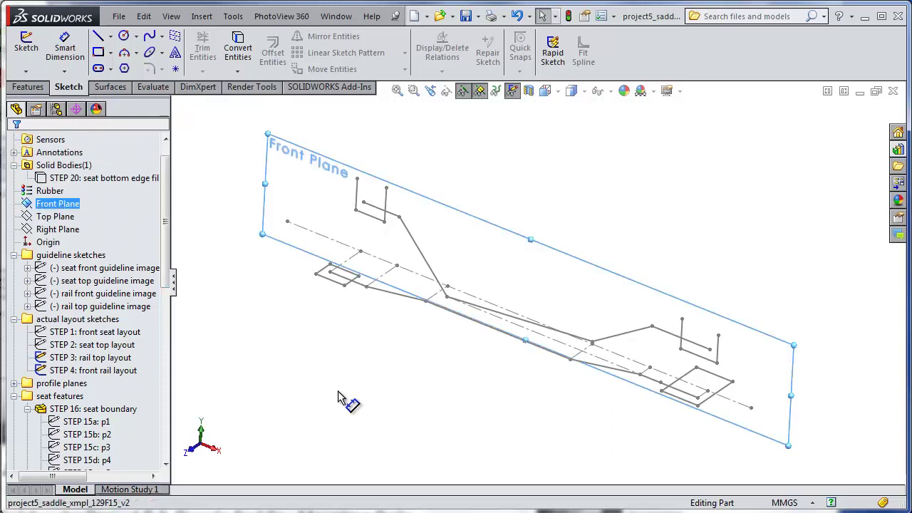
pyautogui.click(26, 44)
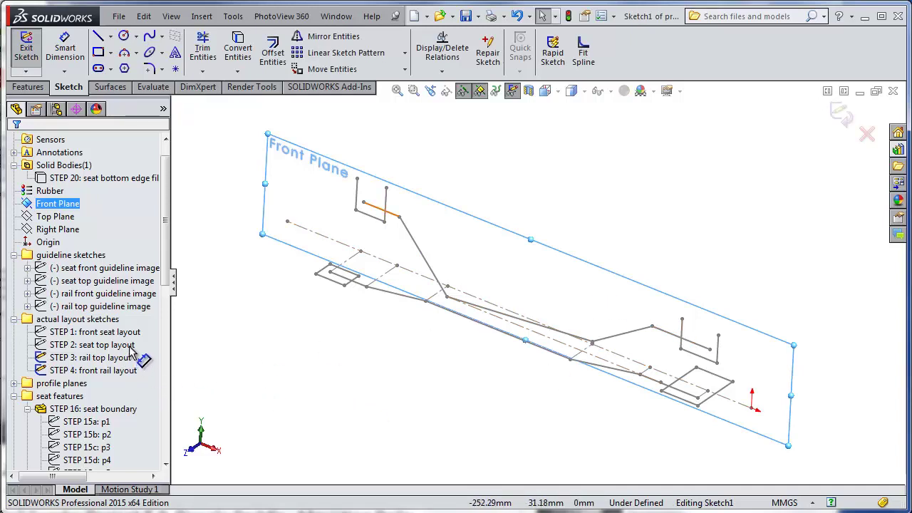
# - Convert the front rail layout's five connected rail lines into the Front Plane sketch and close it
pyautogui.click(127, 369)
pyautogui.keyDown('ctrl'); pyautogui.click(531, 324); pyautogui.keyUp('ctrl')
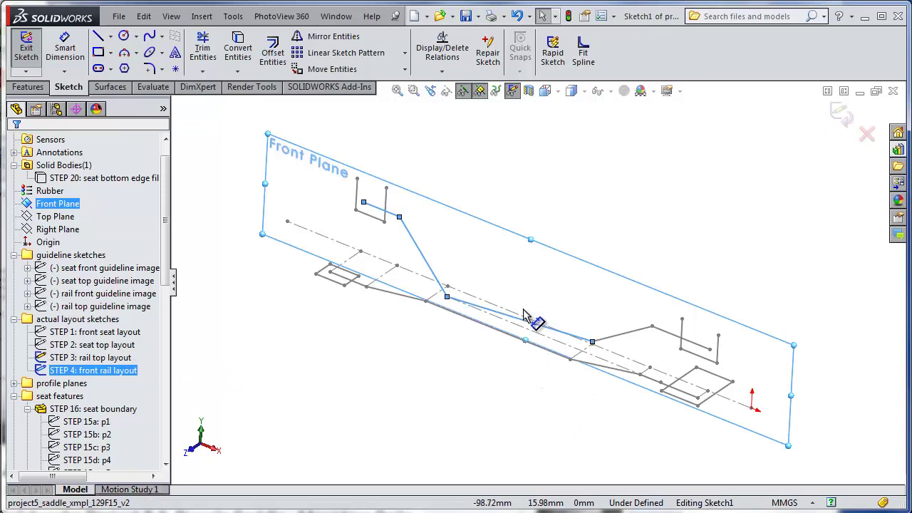
pyautogui.keyDown('ctrl'); pyautogui.click(621, 333); pyautogui.keyUp('ctrl')
pyautogui.keyDown('ctrl'); pyautogui.click(695, 343); pyautogui.keyUp('ctrl')
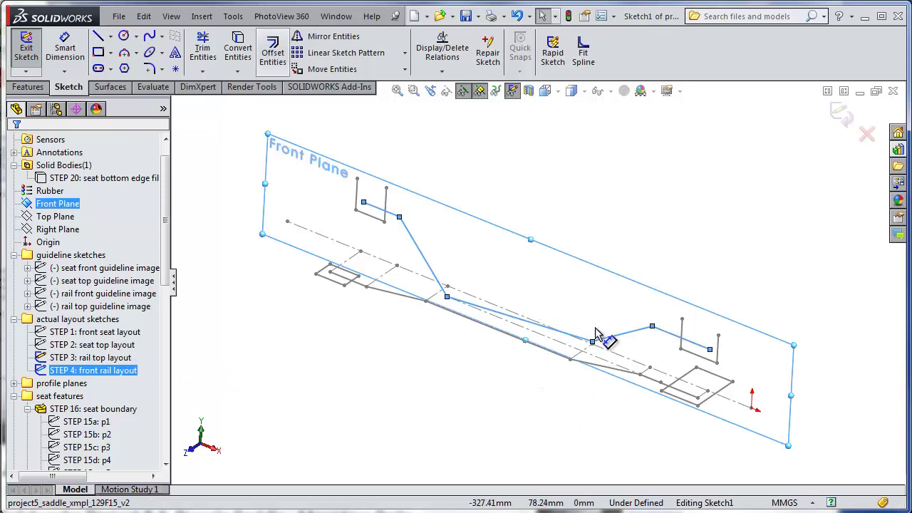
pyautogui.click(237, 47)
pyautogui.press('Return')
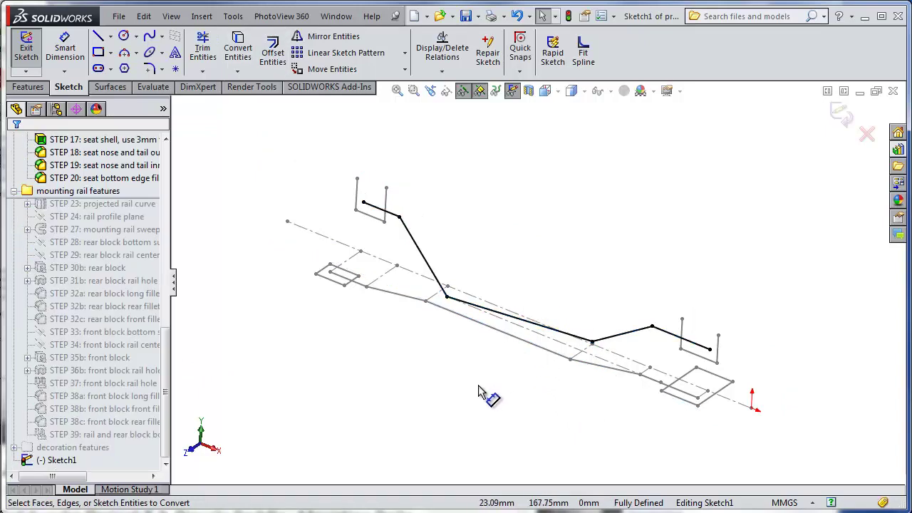
pyautogui.hotkey('ctrl', 'b')
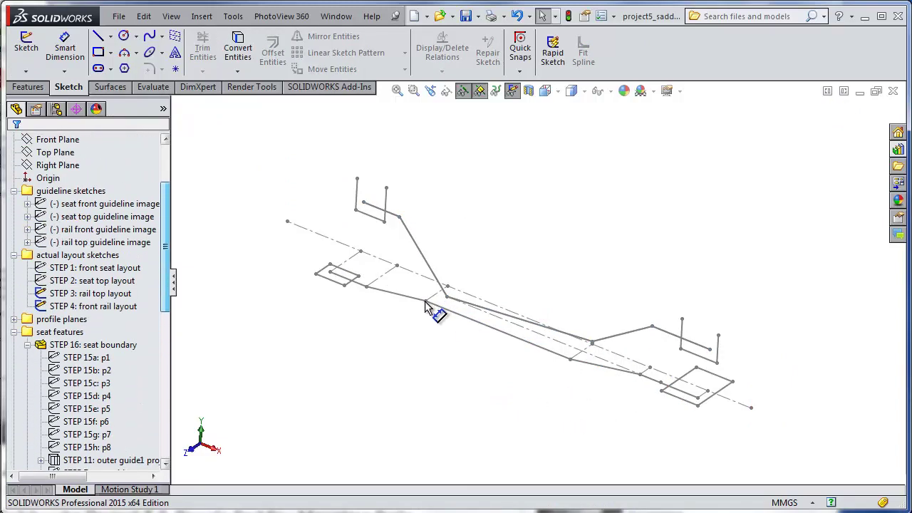
# - Convert the rail top layout's five connected rail lines into a new sketch on the Top Plane and close it
pyautogui.click(55, 177)
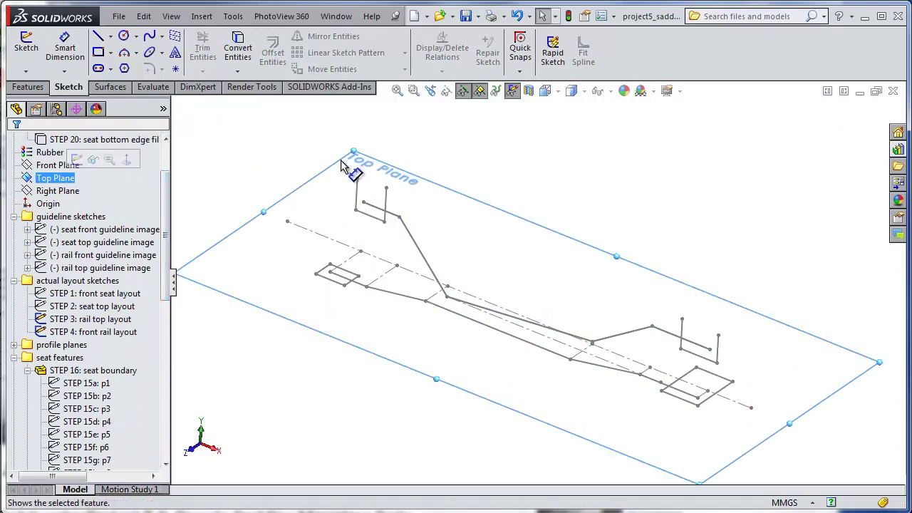
pyautogui.click(26, 44)
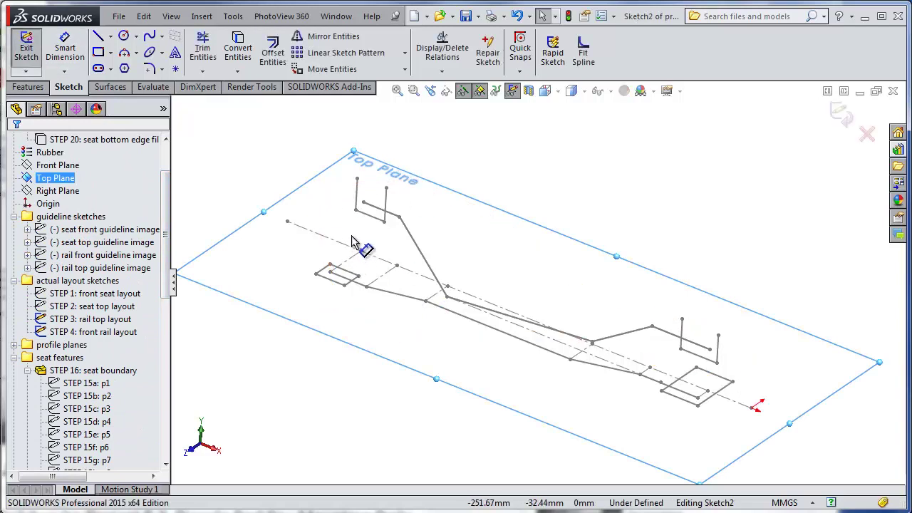
pyautogui.click(354, 280)
pyautogui.keyDown('ctrl'); pyautogui.click(396, 294); pyautogui.keyUp('ctrl')
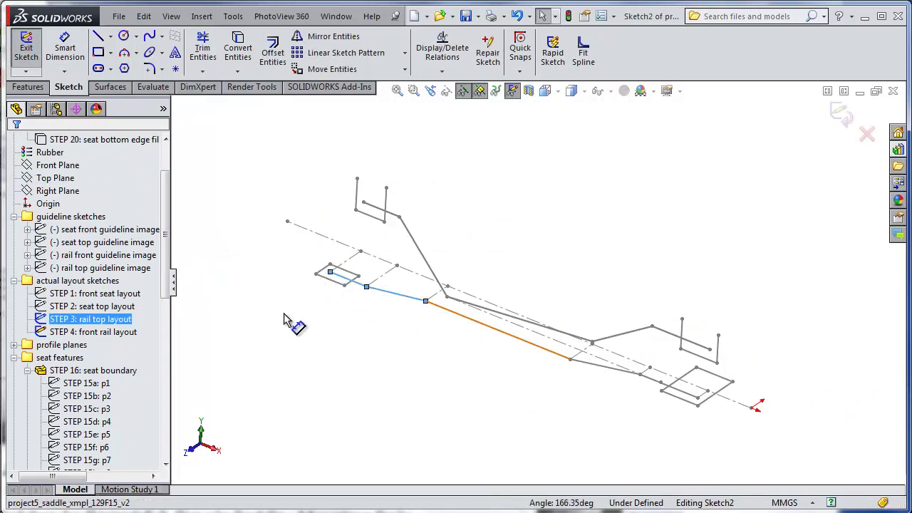
pyautogui.keyDown('ctrl'); pyautogui.click(497, 330); pyautogui.keyUp('ctrl')
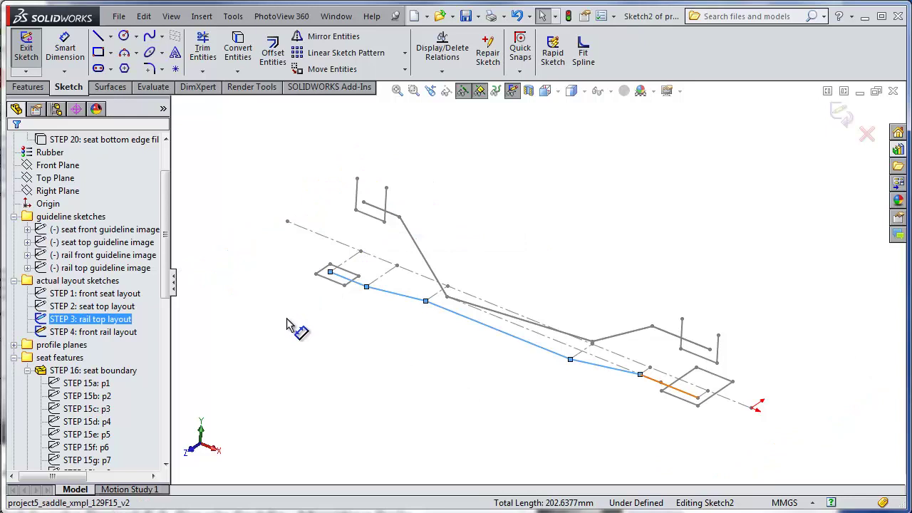
pyautogui.press('c')
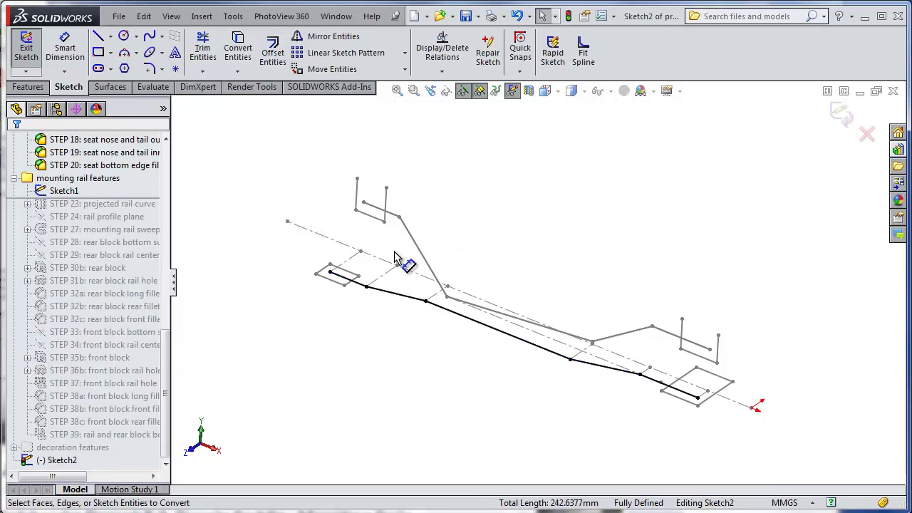
pyautogui.hotkey('ctrl', 'q')
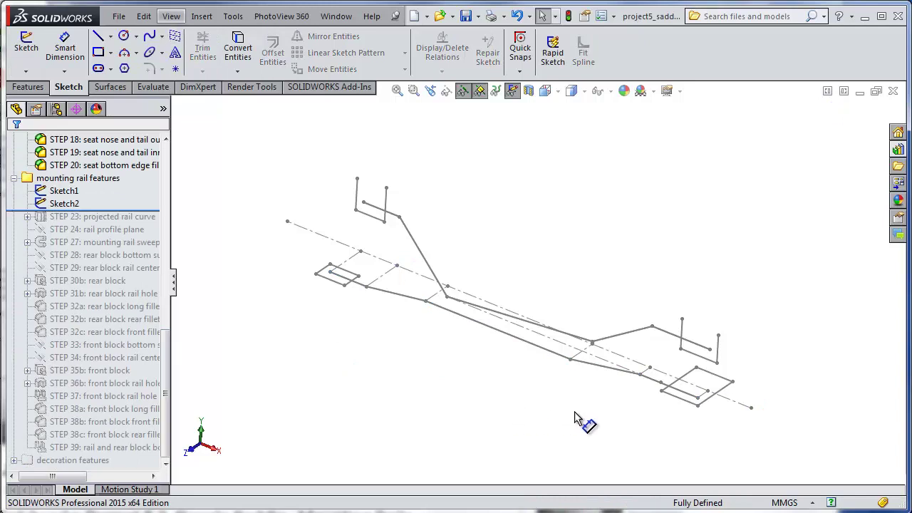
# - Create a sketch-on-sketch projected curve from the converted front rail sketch and the converted top rail sketch
pyautogui.hotkey('alt', 'i')
pyautogui.press('u')
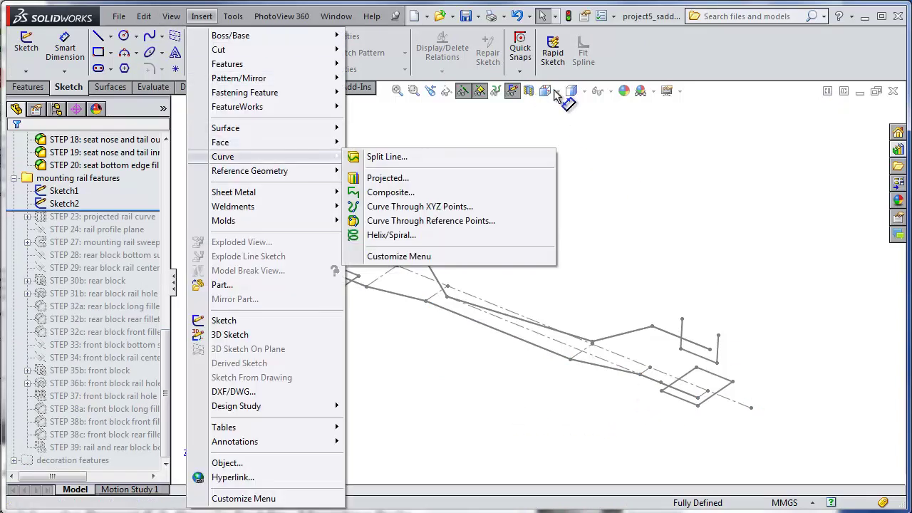
pyautogui.press('Down')
pyautogui.press('Down')
pyautogui.press('Return')
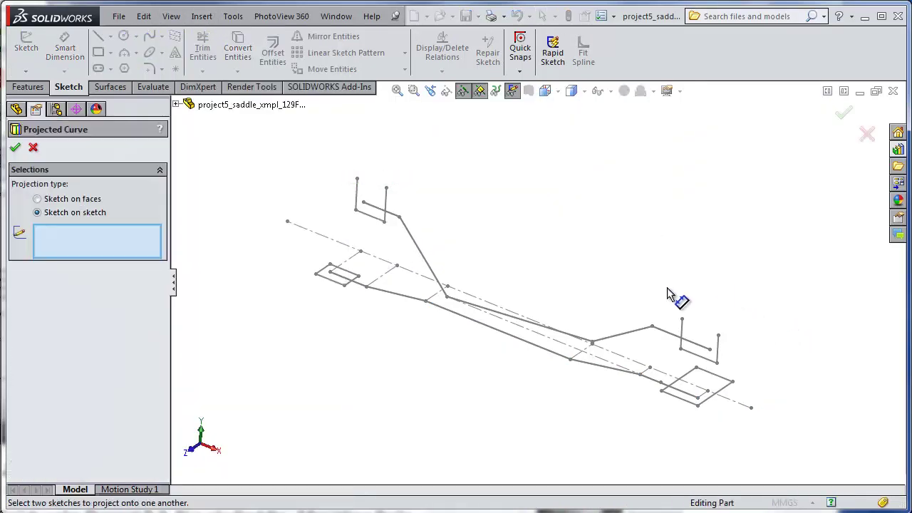
pyautogui.press('c')
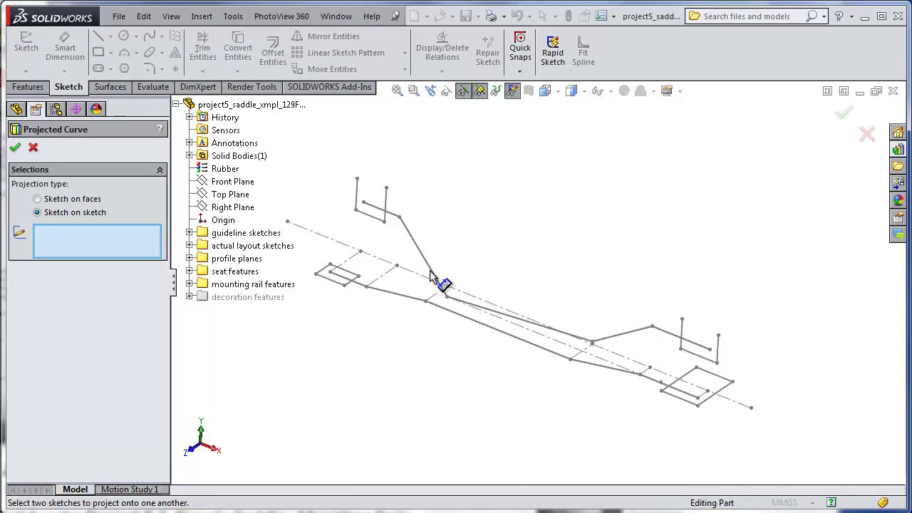
pyautogui.click(546, 281)
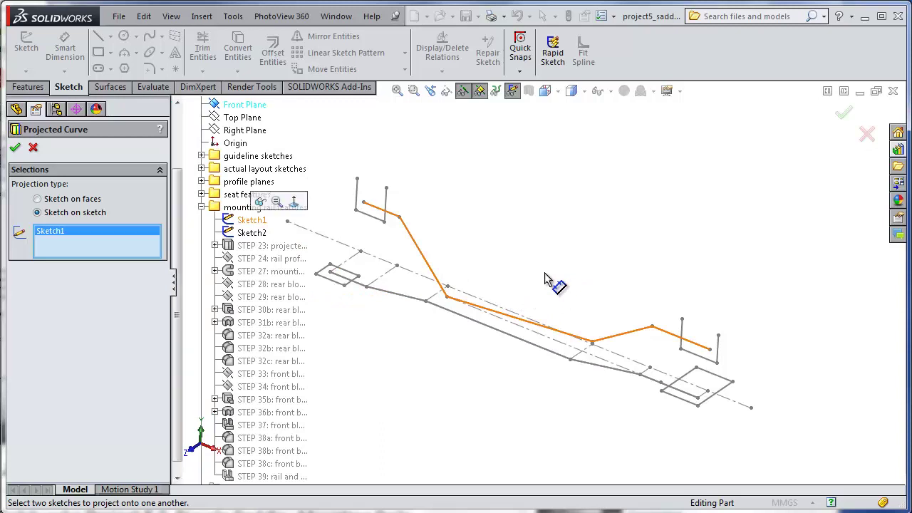
pyautogui.click(251, 232)
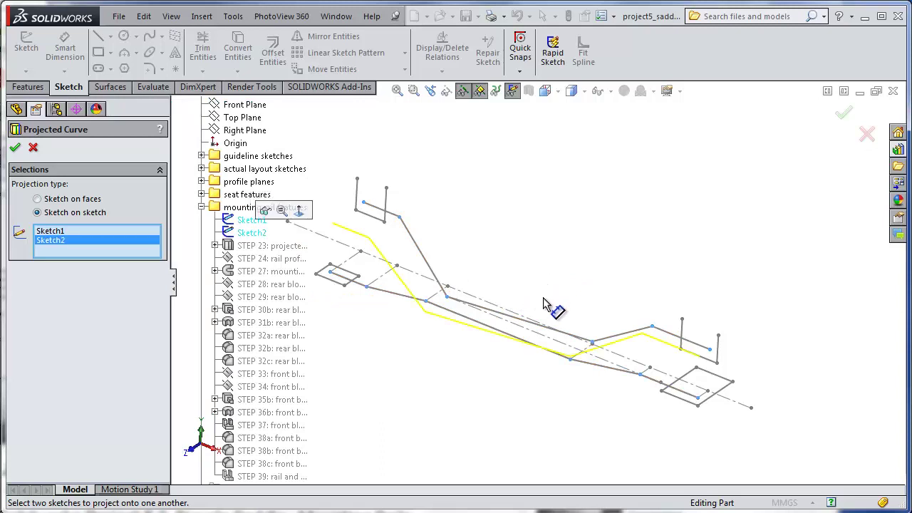
pyautogui.rightClick(523, 399)
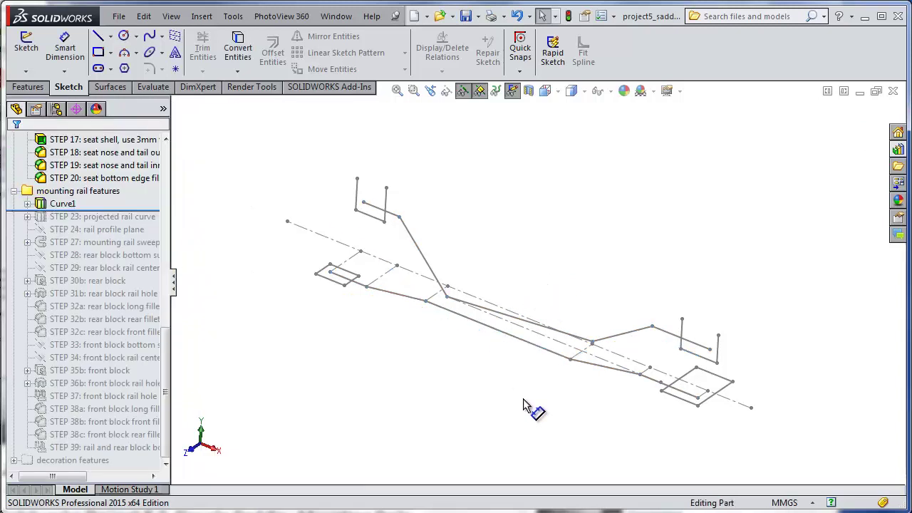
# - Turn on curve display and hide all sketches so only the projected rail curve is shown
pyautogui.press('c')
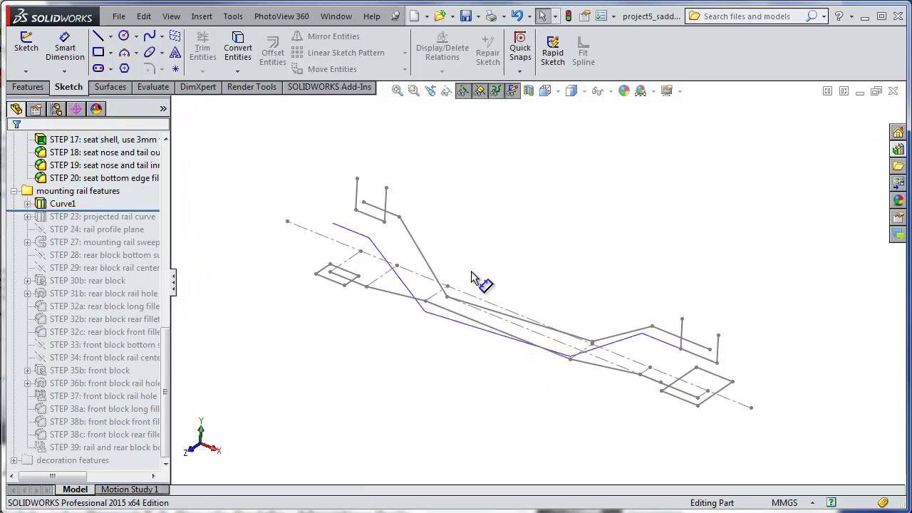
pyautogui.moveTo(469, 284)
pyautogui.mouseDown(button='middle')
pyautogui.moveTo(471, 263)
pyautogui.moveTo(474, 277)
pyautogui.moveTo(523, 288)
pyautogui.moveTo(535, 284)
pyautogui.moveTo(537, 262)
pyautogui.moveTo(535, 283)
pyautogui.mouseUp(button='middle')
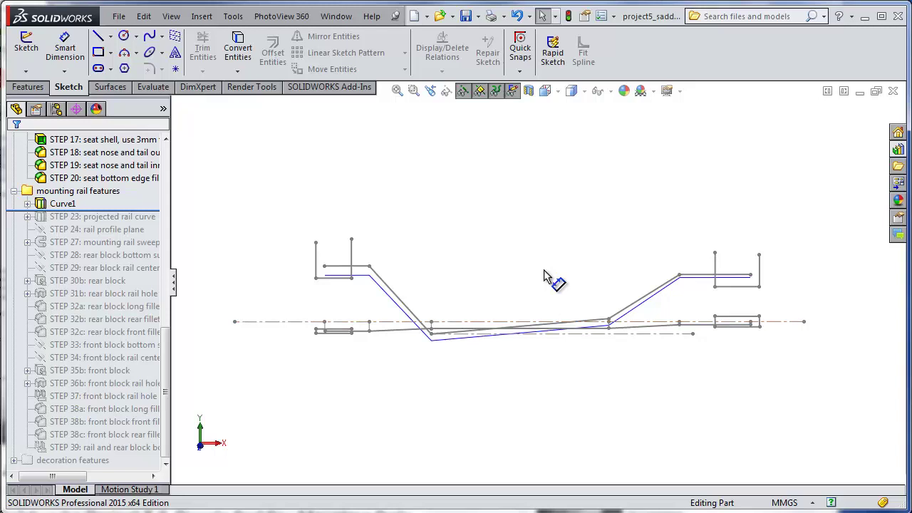
pyautogui.moveTo(739, 220)
pyautogui.mouseDown(button='middle')
pyautogui.moveTo(820, 147)
pyautogui.moveTo(831, 117)
pyautogui.moveTo(688, 201)
pyautogui.mouseUp(button='middle')
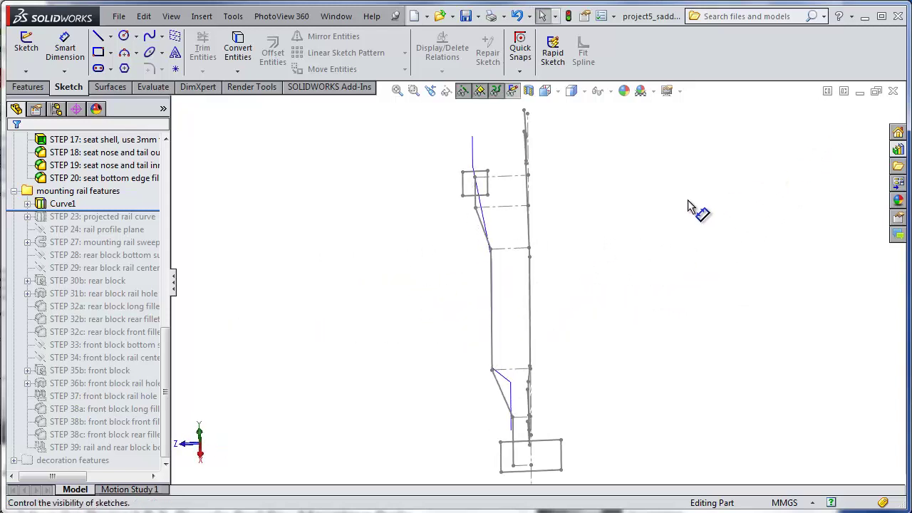
pyautogui.click(512, 90)
pyautogui.moveTo(688, 206); pyautogui.dragTo(688, 206, button='middle')
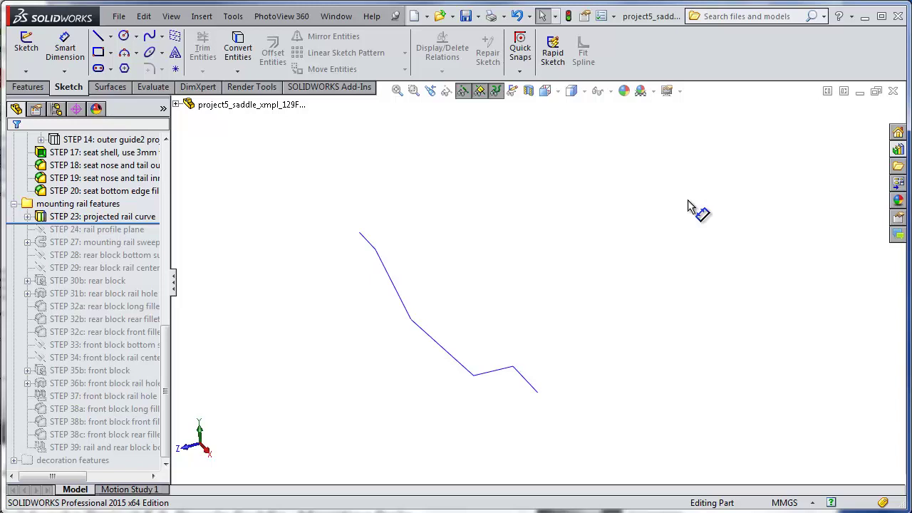
pyautogui.moveTo(688, 206); pyautogui.dragTo(688, 206, button='middle')
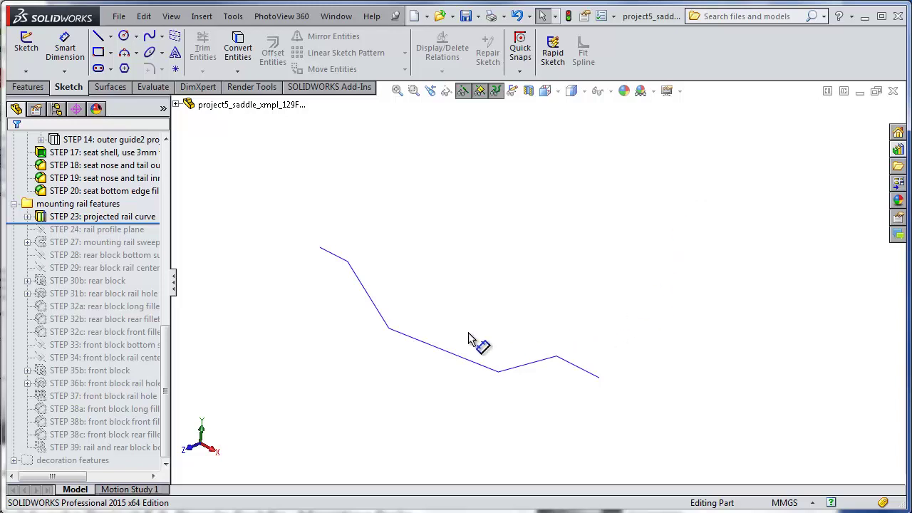
# - Start a 3D sketch and convert the whole projected rail curve into it
pyautogui.scroll(-1, 453, 329)
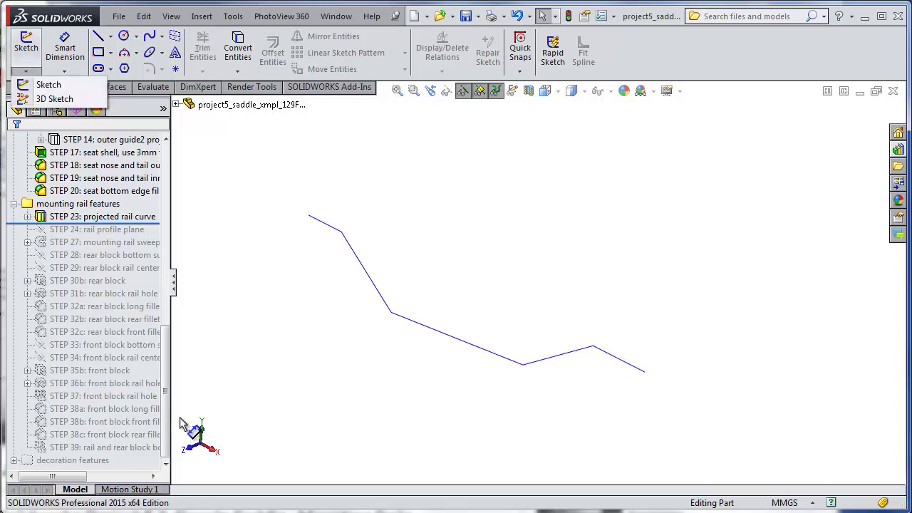
pyautogui.press('Down')
pyautogui.press('Return')
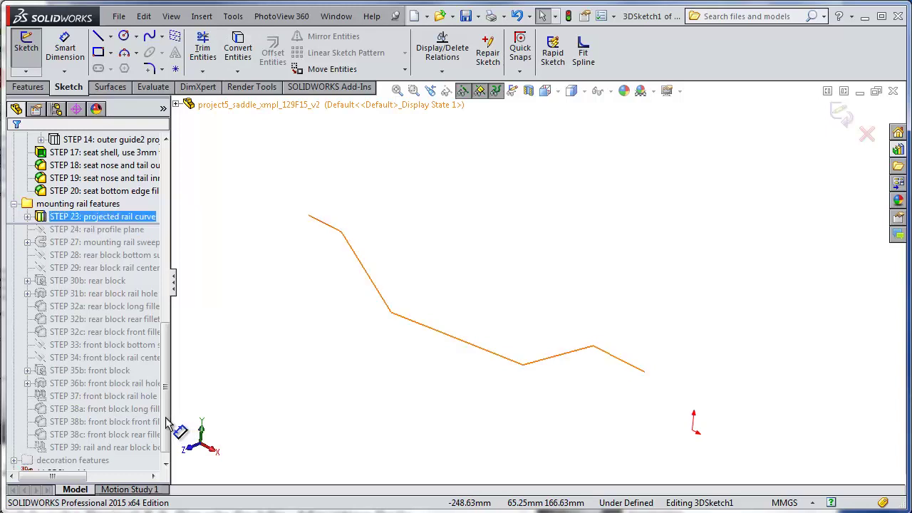
pyautogui.click(80, 217)
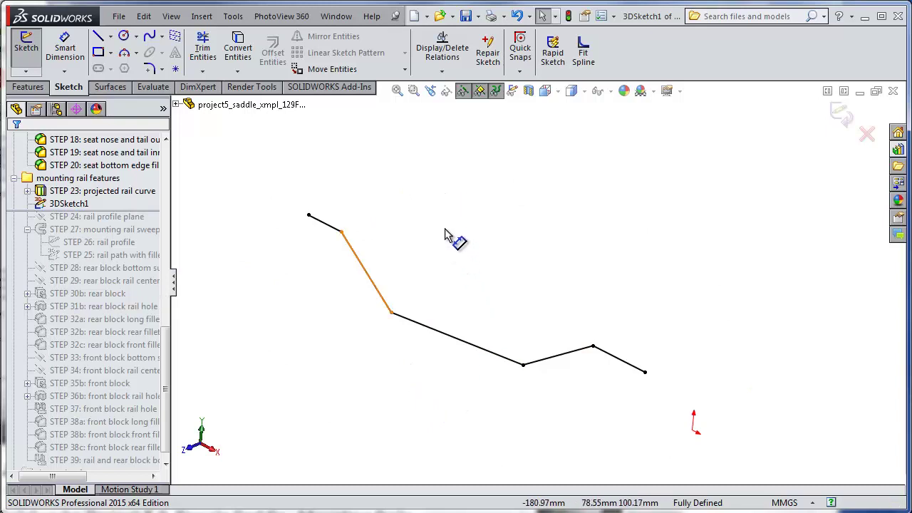
# - Fillet the four corners of the 3D rail path with a 20 mm radius and close the sketch
pyautogui.press('f')
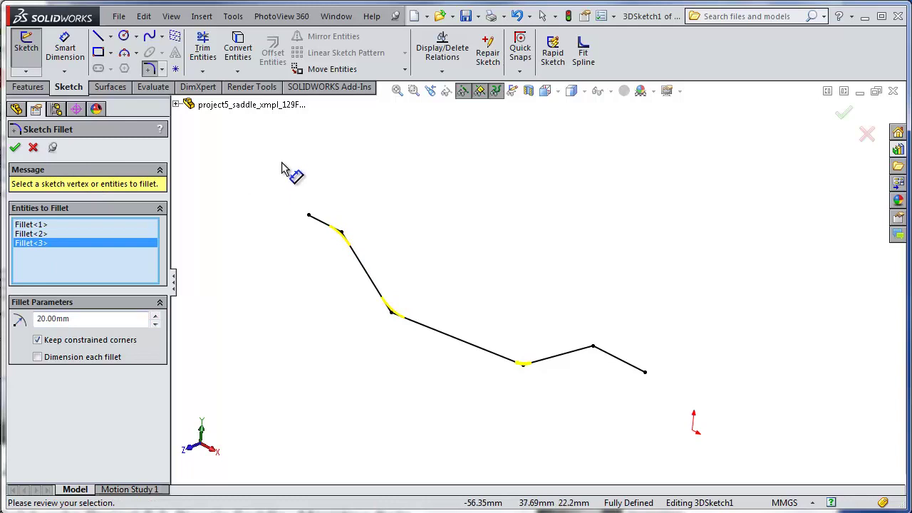
pyautogui.press('Return')
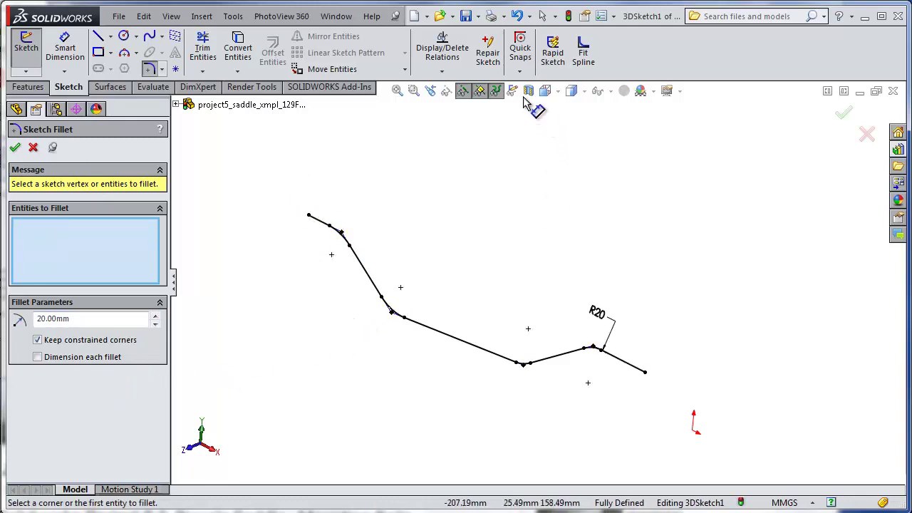
pyautogui.press('Escape')
pyautogui.click(488, 360)
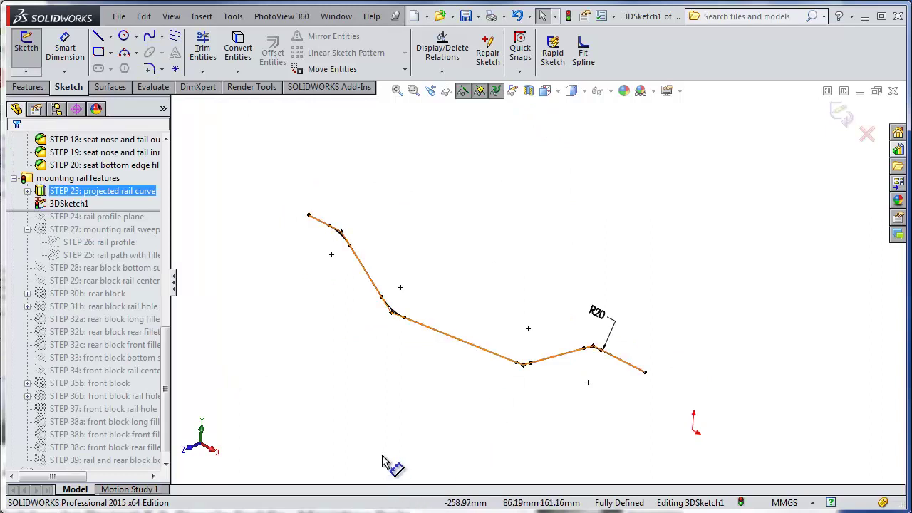
pyautogui.click(462, 402)
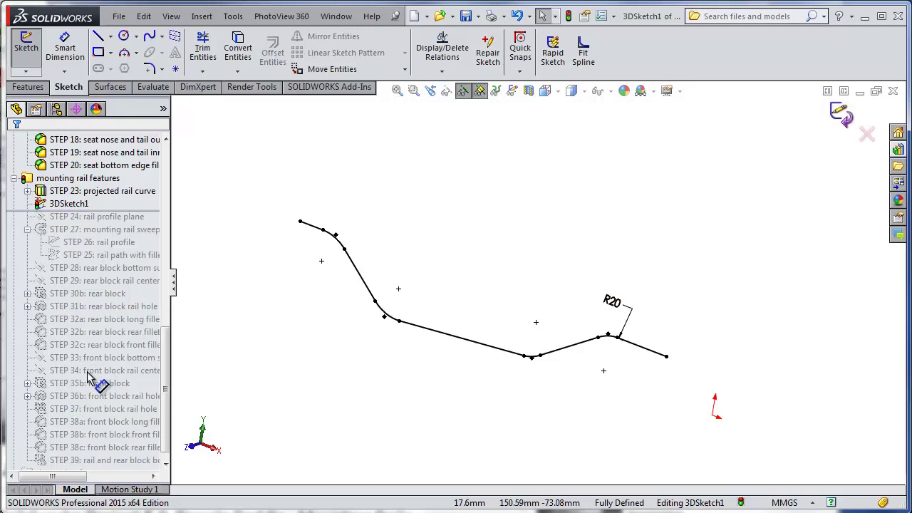
pyautogui.hotkey('ctrl', 'b')
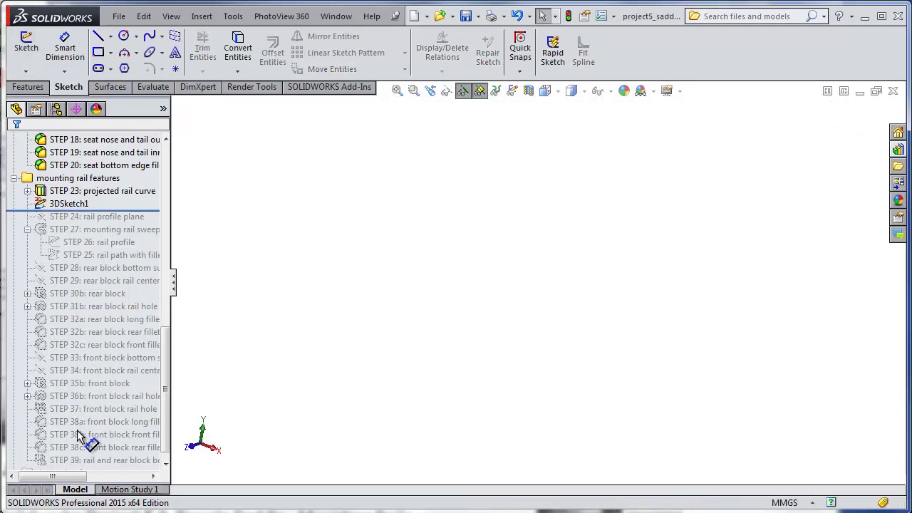
# - Display the sketches again to view the filleted rail path together with both rail layouts
pyautogui.press('s')
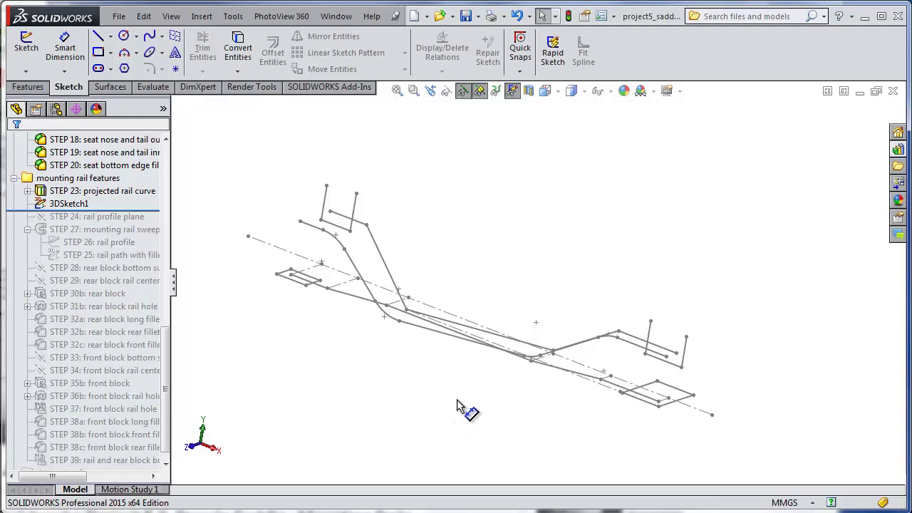
pyautogui.moveTo(456, 400)
pyautogui.mouseDown(button='middle')
pyautogui.moveTo(444, 401)
pyautogui.moveTo(503, 397)
pyautogui.moveTo(432, 380)
pyautogui.mouseUp(button='middle')
pyautogui.press('Left')
pyautogui.press('Left')
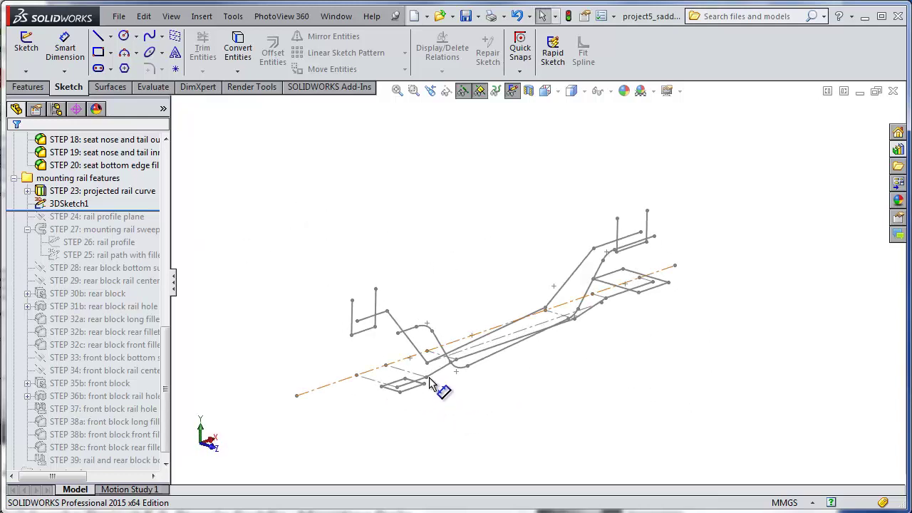
pyautogui.scroll(-2, 429, 382)
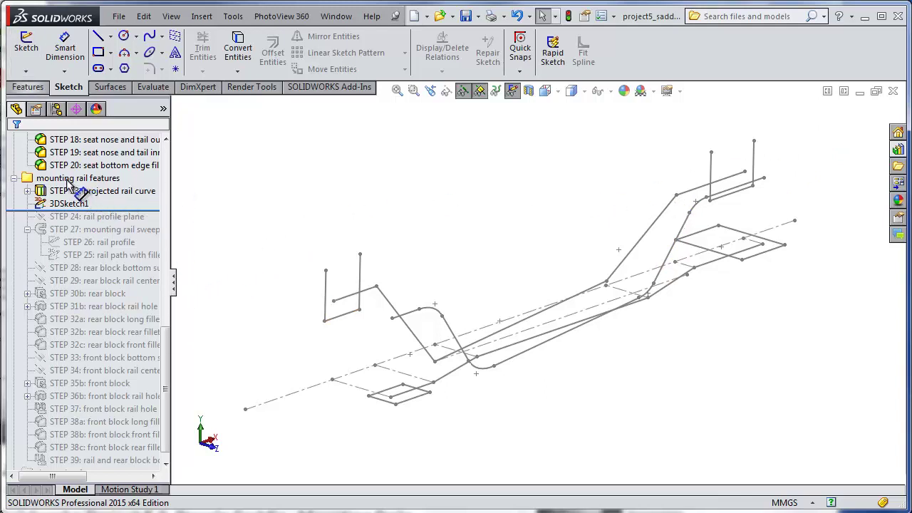
# - Create a reference plane parallel to the Right Plane through the STEP 4 front rail layout's endpoint farthest from it
pyautogui.click(28, 86)
pyautogui.click(573, 52)
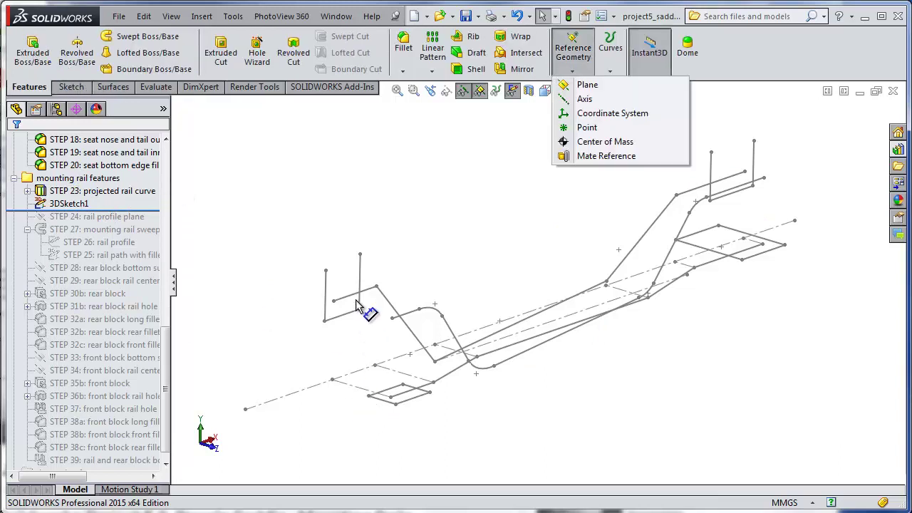
pyautogui.click(586, 85)
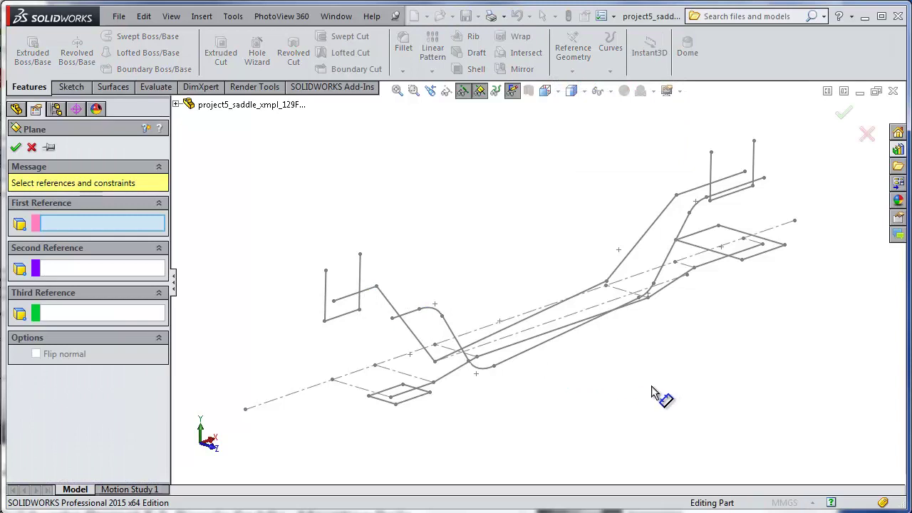
pyautogui.click(175, 104)
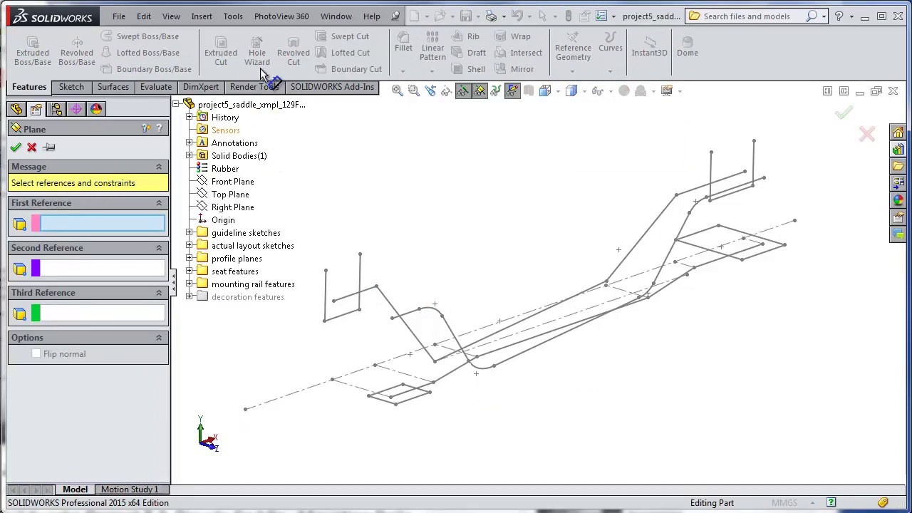
pyautogui.click(800, 167)
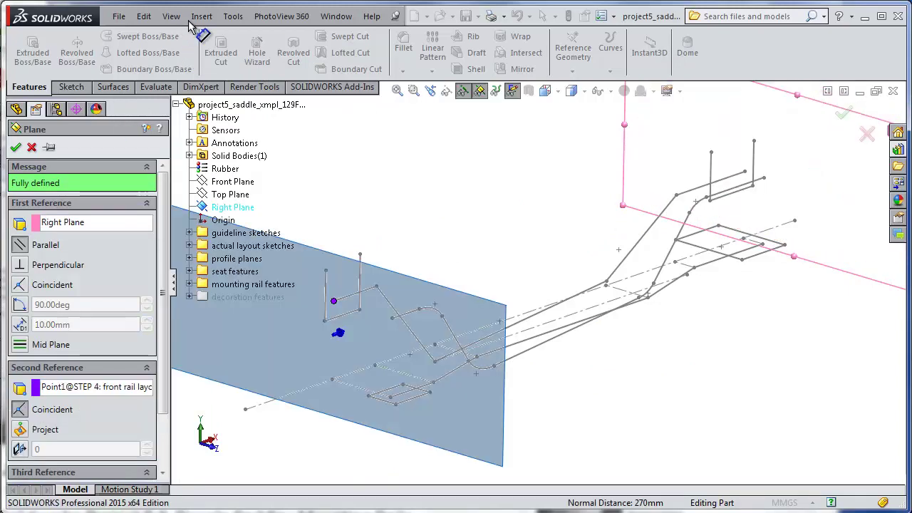
pyautogui.press('Return')
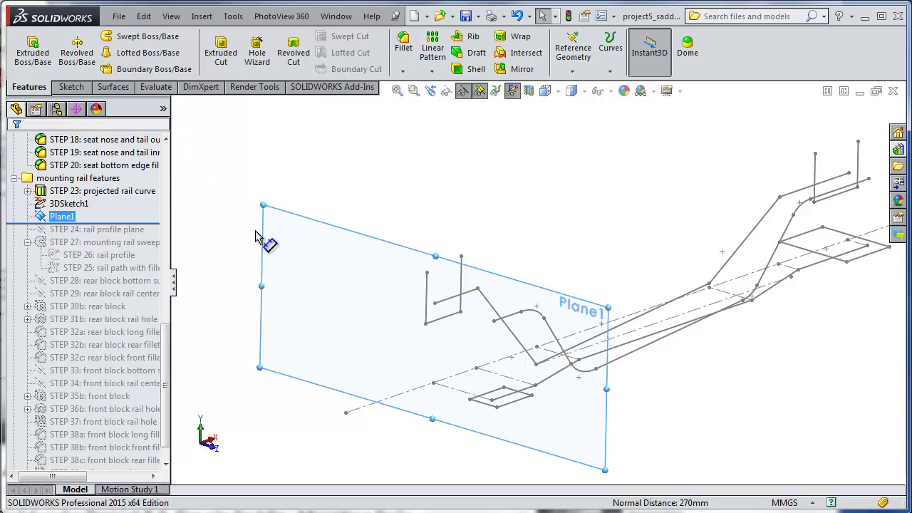
pyautogui.click(378, 420)
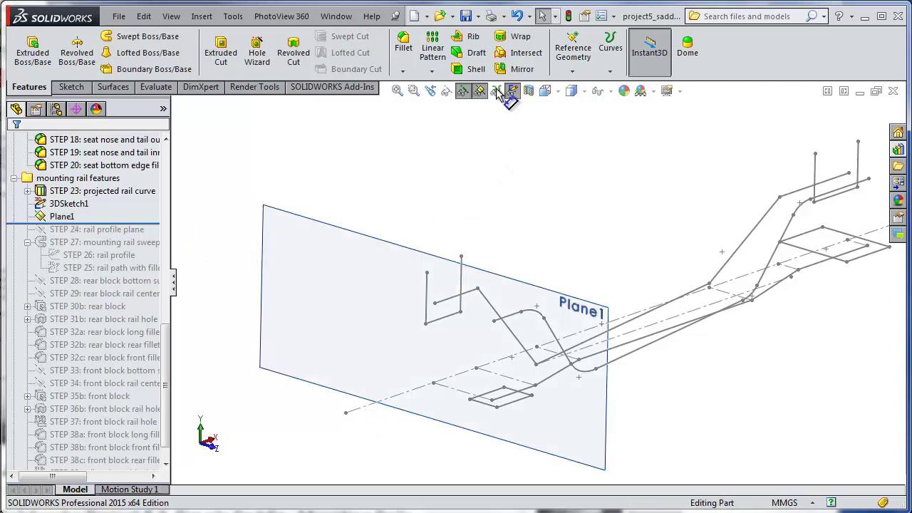
# - Sketch a circle about 22 mm in diameter on the new rail-end plane, clear of the rail path
pyautogui.click(354, 225)
pyautogui.click(71, 87)
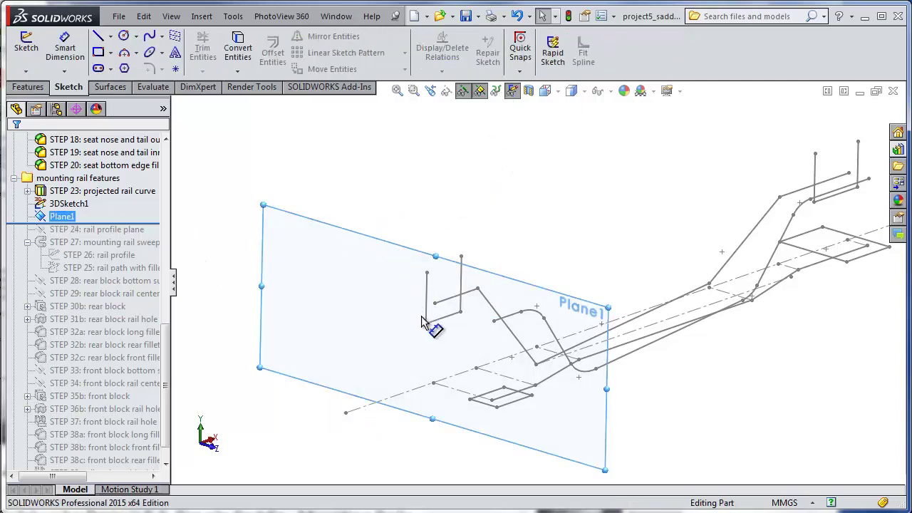
pyautogui.click(123, 36)
pyautogui.moveTo(532, 225); pyautogui.dragTo(552, 225)
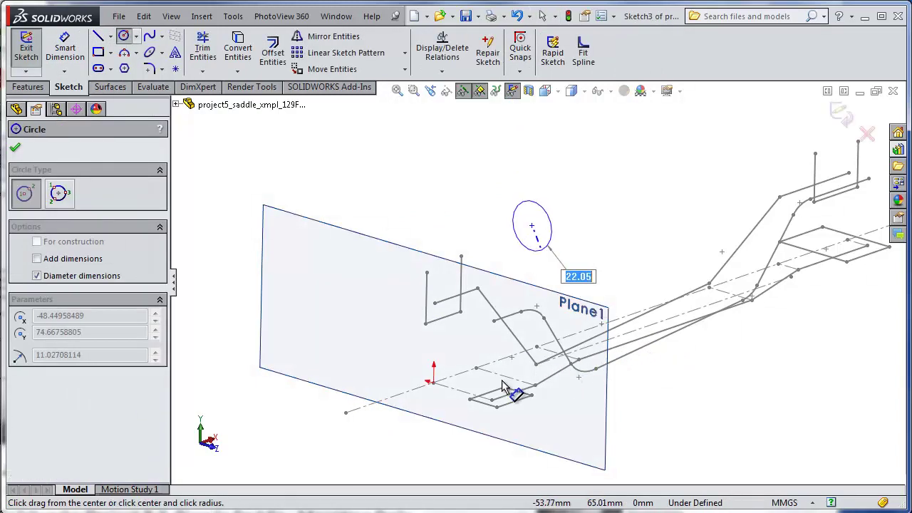
pyautogui.press('Escape')
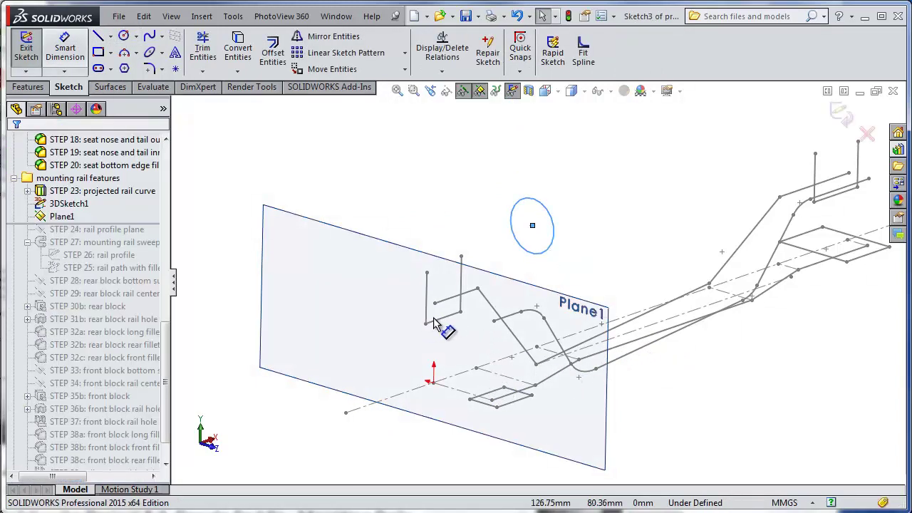
# - Dimension the rail profile circle's diameter at 7 mm
pyautogui.click(65, 47)
pyautogui.click(552, 213)
pyautogui.click(577, 189)
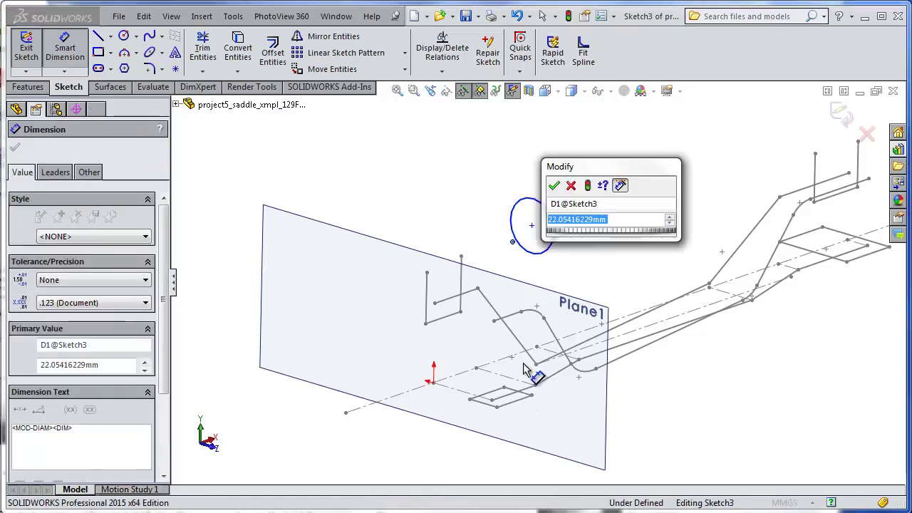
pyautogui.write('7')
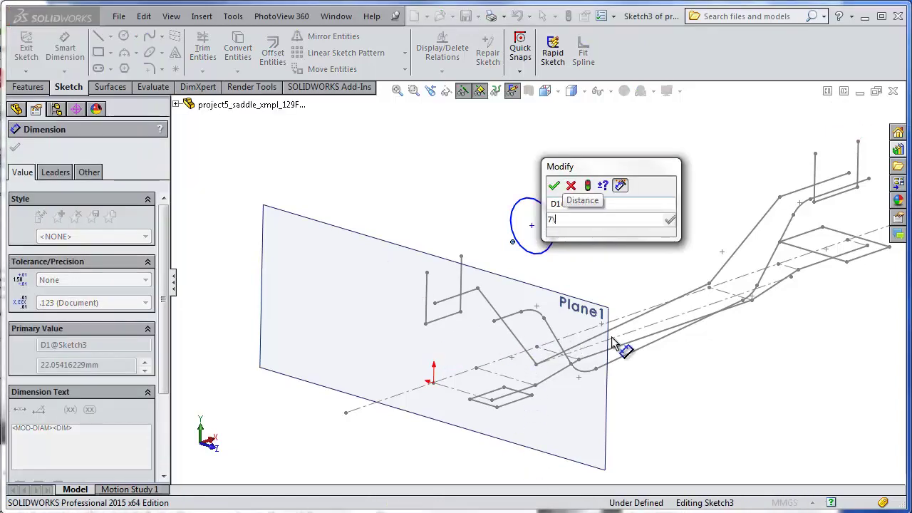
pyautogui.press('Return')
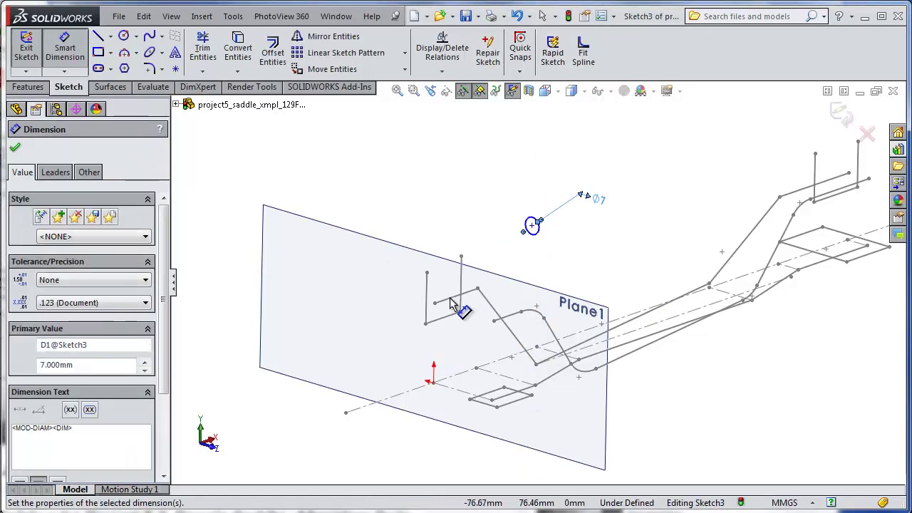
pyautogui.press('Escape')
pyautogui.scroll(-3, 514, 233)
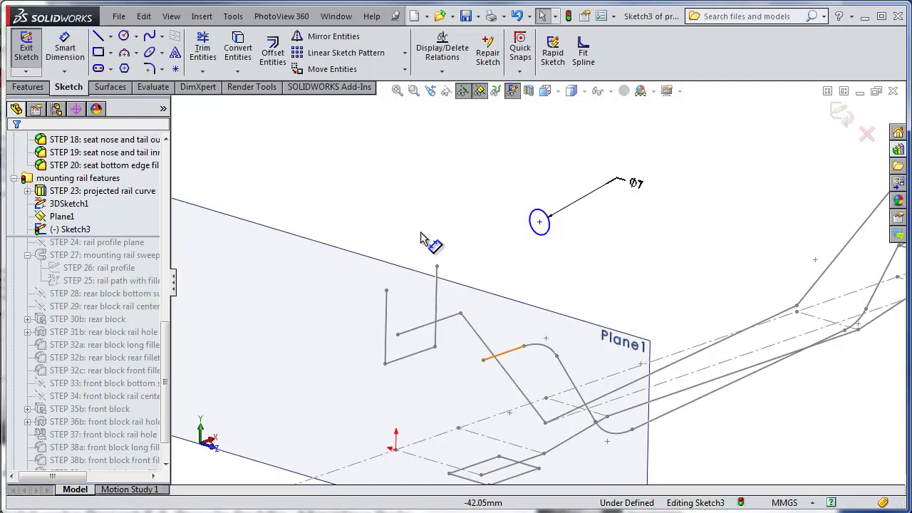
# - Pierce the 7 mm circle's centre onto the end line of the filleted 3D rail path and finish the profile sketch
pyautogui.click(483, 220)
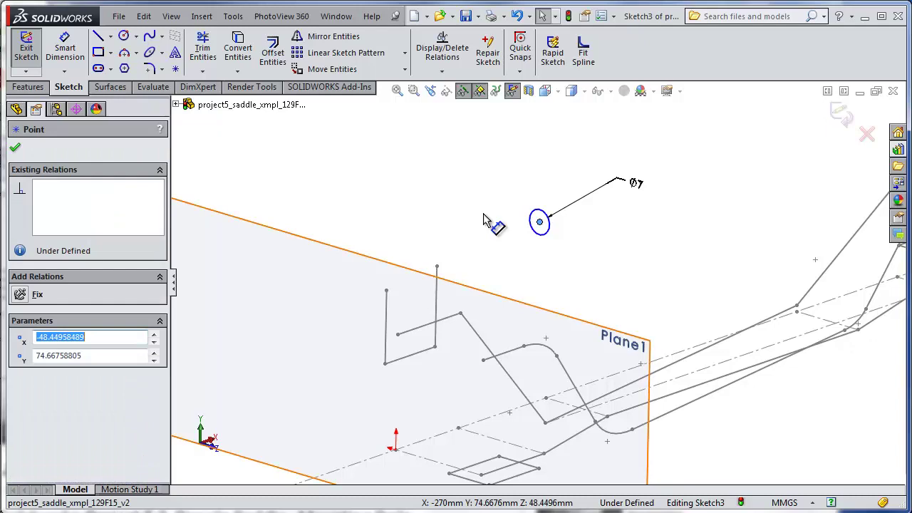
pyautogui.keyDown('ctrl'); pyautogui.click(508, 351); pyautogui.keyUp('ctrl')
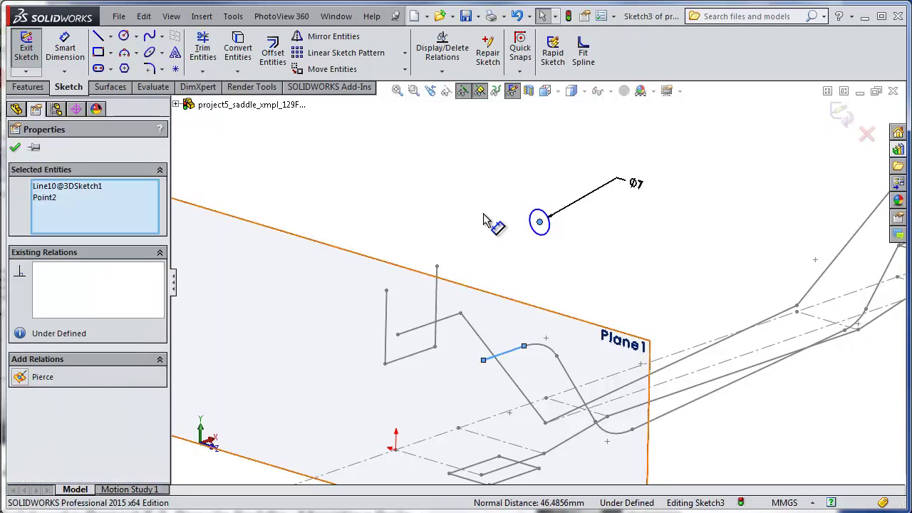
pyautogui.press('Escape')
pyautogui.scroll(3, 483, 219)
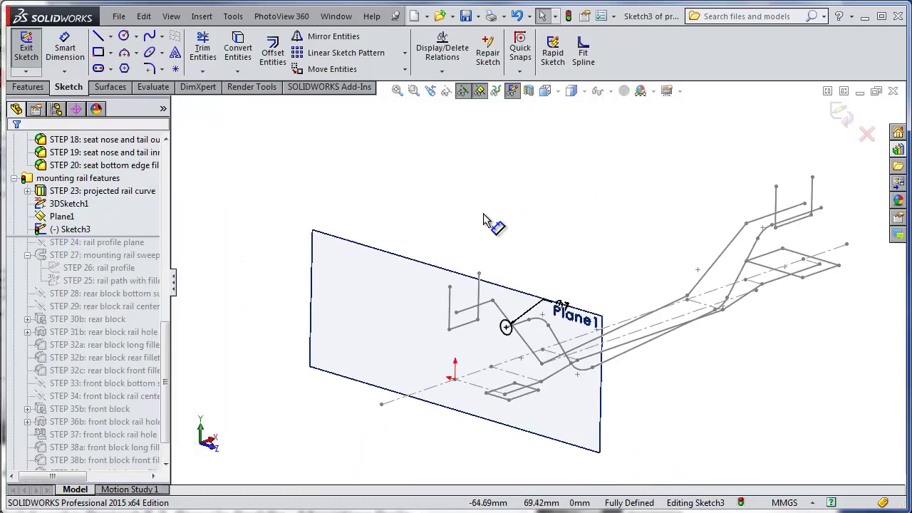
pyautogui.press('Right')
pyautogui.press('Left')
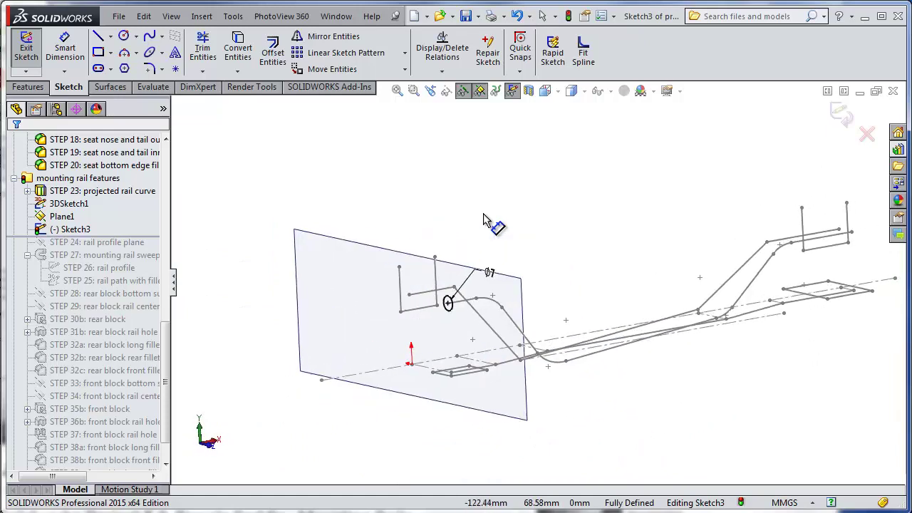
pyautogui.hotkey('ctrl', 'b')
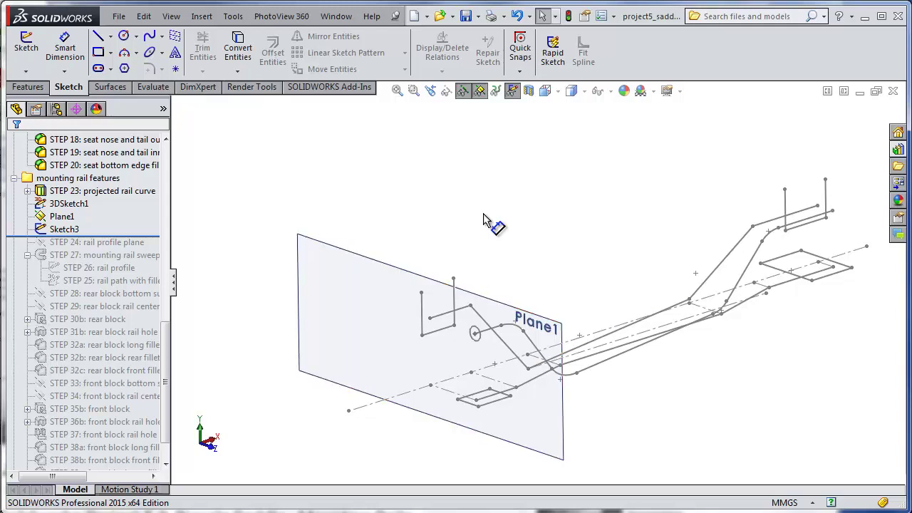
# - Turn off the display of planes and hide the STEP 4 front rail layout and the STEP 3 rail top layout
pyautogui.click(479, 90)
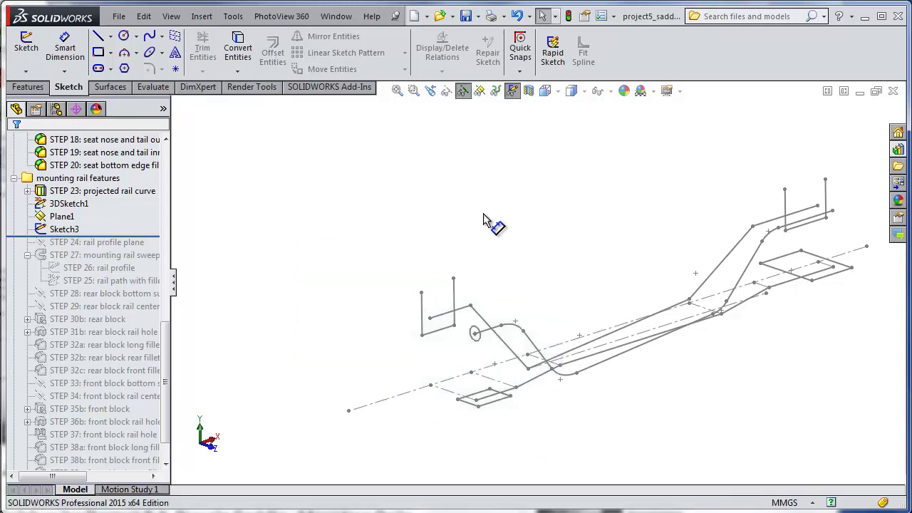
pyautogui.scroll(-1, 483, 215)
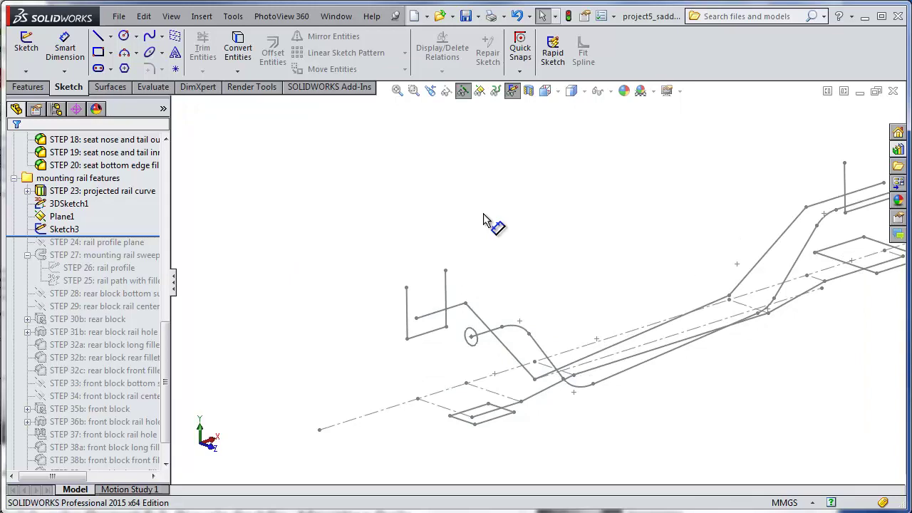
pyautogui.rightClick(483, 220)
pyautogui.rightClick(406, 305)
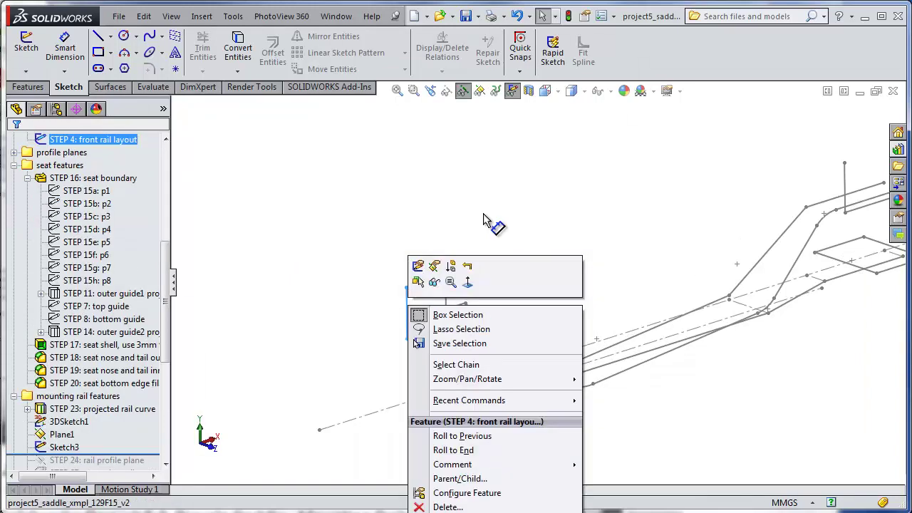
pyautogui.click(434, 282)
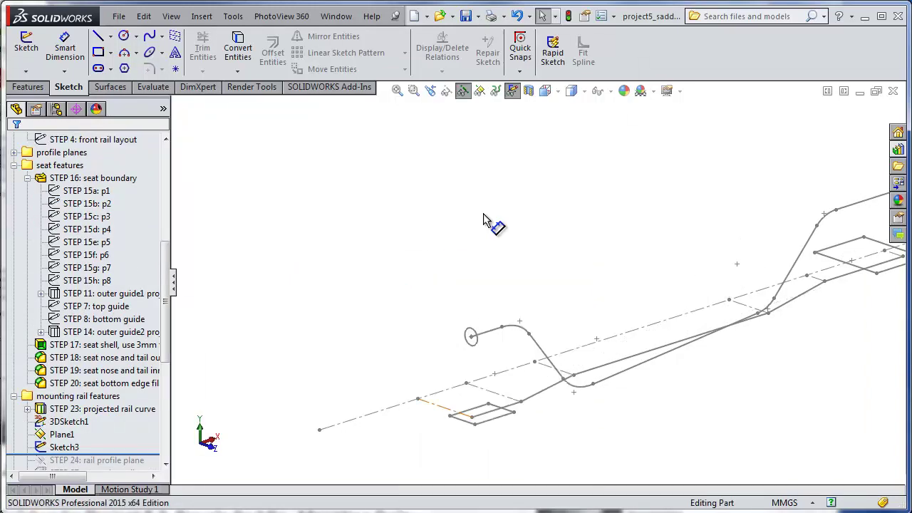
pyautogui.rightClick(442, 406)
pyautogui.click(464, 383)
pyautogui.scroll(2, 536, 284)
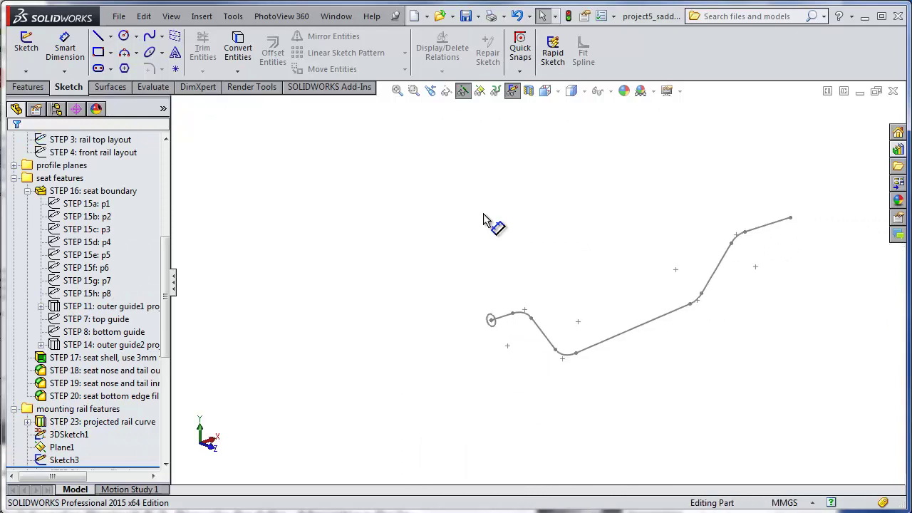
pyautogui.scroll(-1, 483, 220)
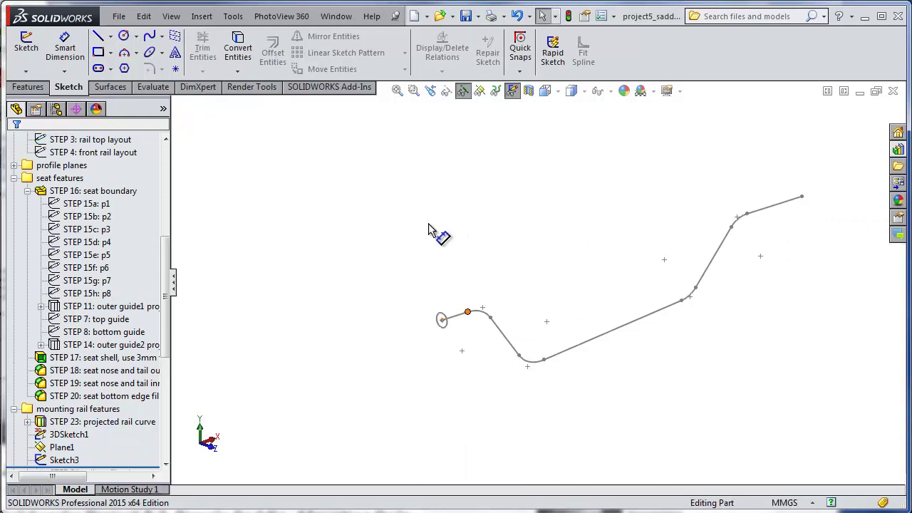
# - Sweep the circular profile along the filleted 3D sketch path to form the solid mounting rail
pyautogui.click(29, 86)
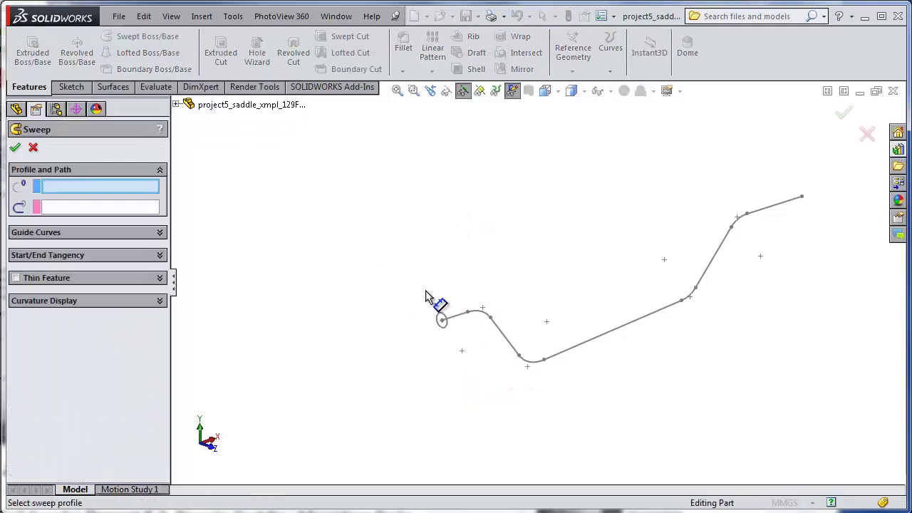
pyautogui.scroll(-2, 463, 309)
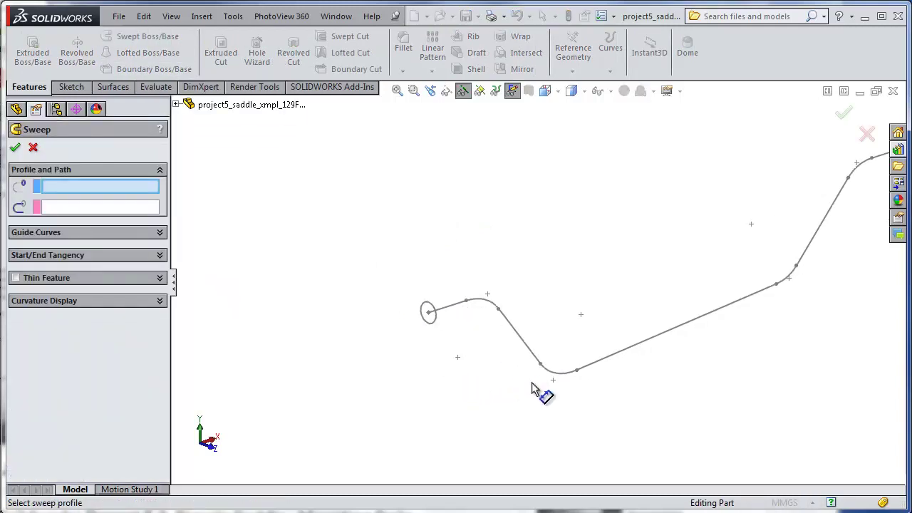
pyautogui.click(433, 320)
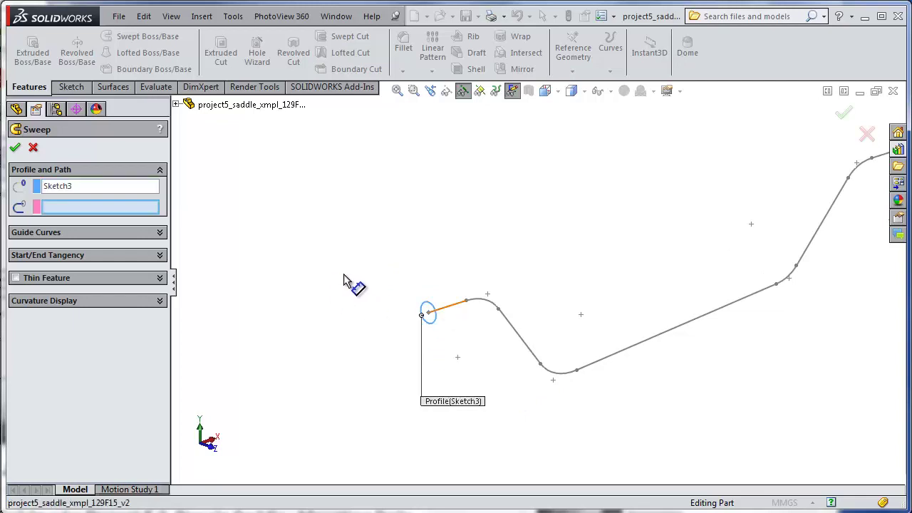
pyautogui.click(456, 303)
pyautogui.keyDown('ctrl'); pyautogui.moveTo(584, 350); pyautogui.dragTo(519, 373, button='middle'); pyautogui.keyUp('ctrl')
pyautogui.scroll(1, 535, 356)
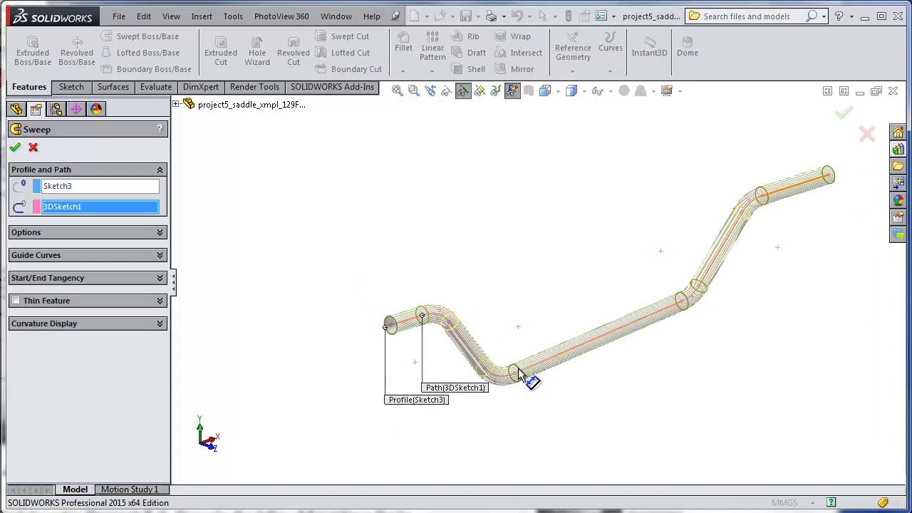
pyautogui.press('Return')
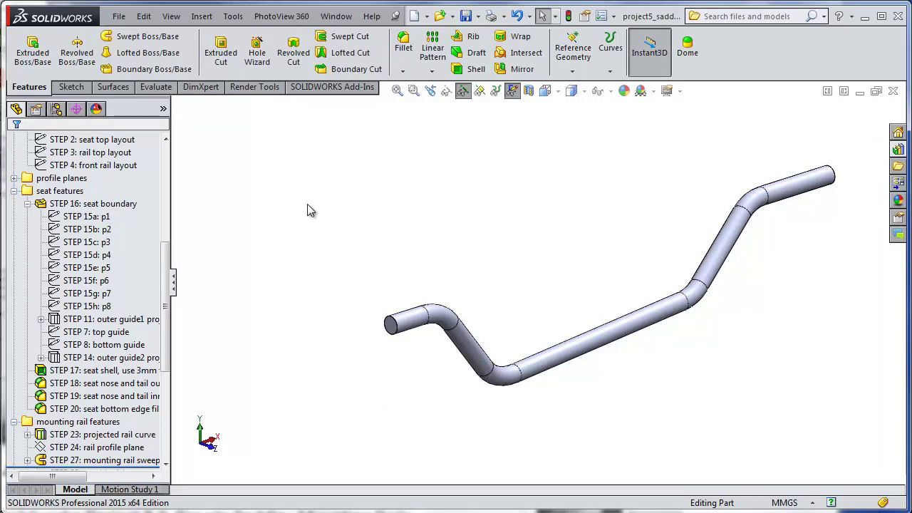
# - Collapse the STEP 16 seat boundary feature and show the hidden seat body together with the rail
pyautogui.click(28, 205)
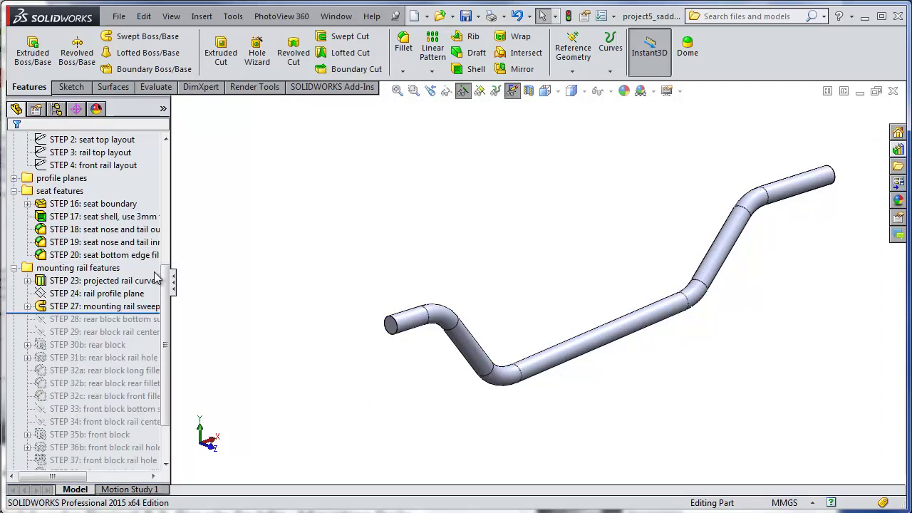
pyautogui.scroll(6, 168, 280)
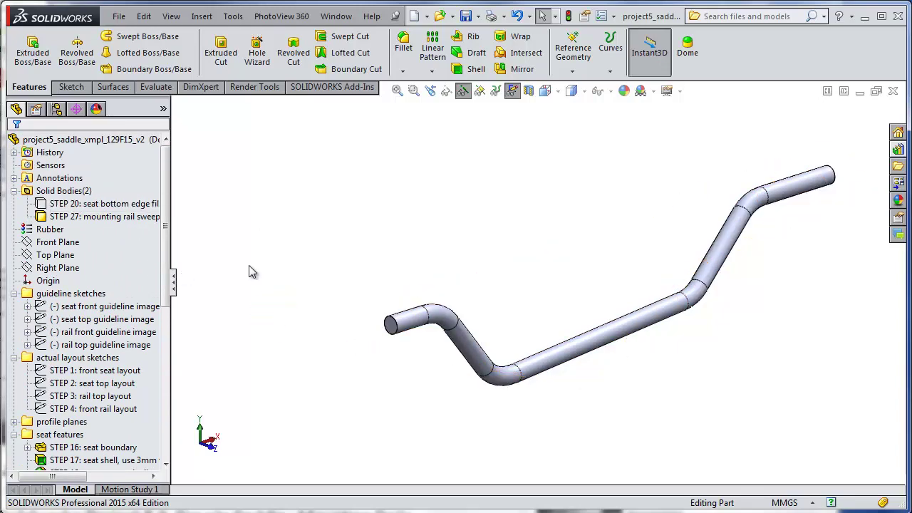
pyautogui.rightClick(61, 204)
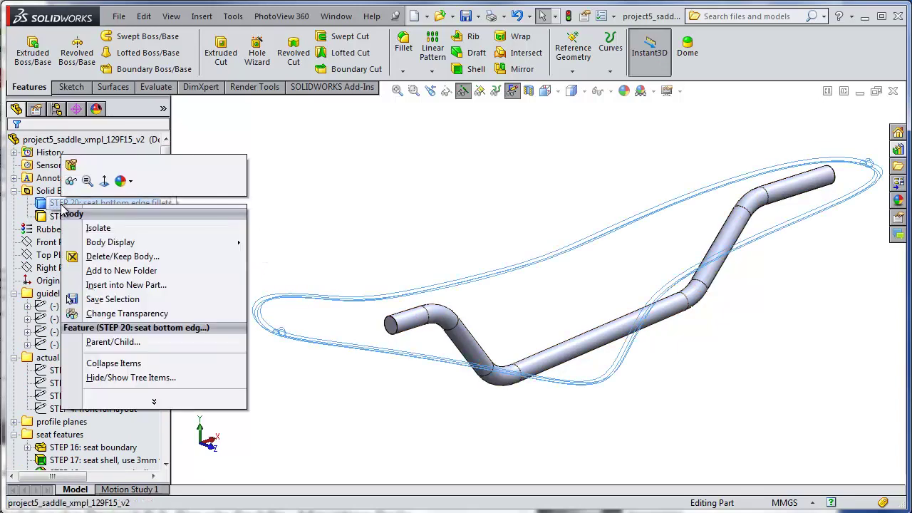
pyautogui.click(71, 180)
pyautogui.click(397, 151)
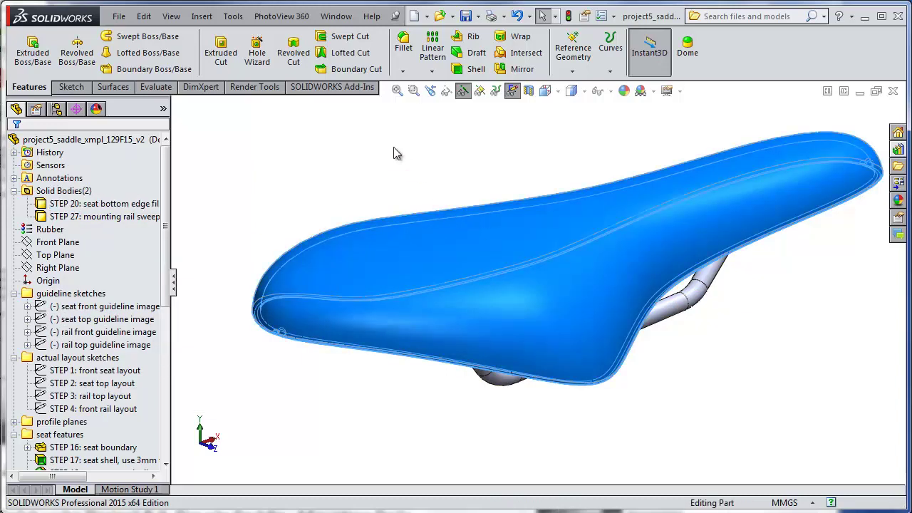
pyautogui.moveTo(673, 344); pyautogui.dragTo(694, 243, button='middle')
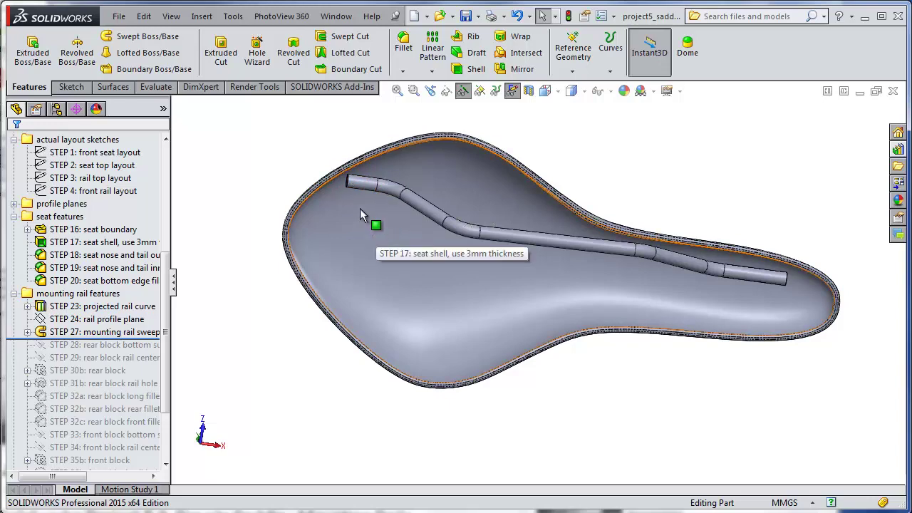
pyautogui.moveTo(377, 209); pyautogui.dragTo(419, 225, button='middle')
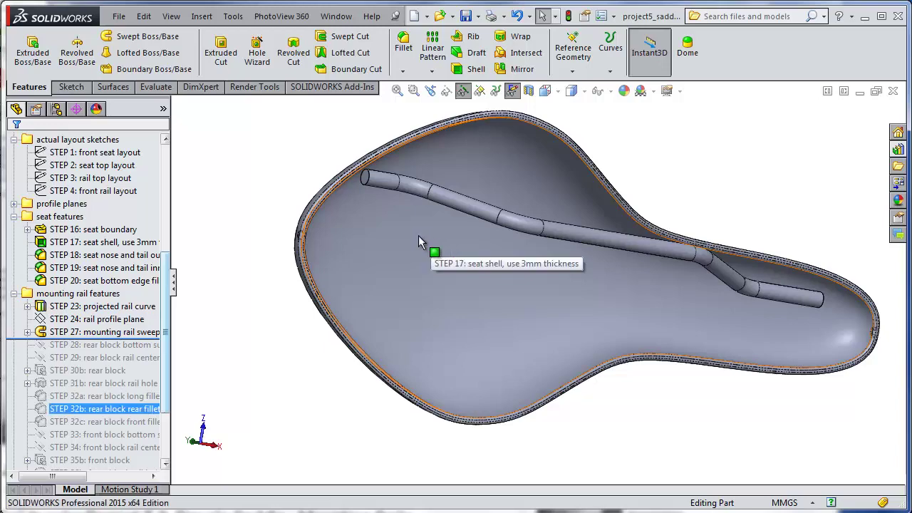
# - Show the STEP 4 front rail layout sketch over the seat in a side view
pyautogui.click(159, 278)
pyautogui.moveTo(165, 278); pyautogui.dragTo(166, 209)
pyautogui.click(120, 332)
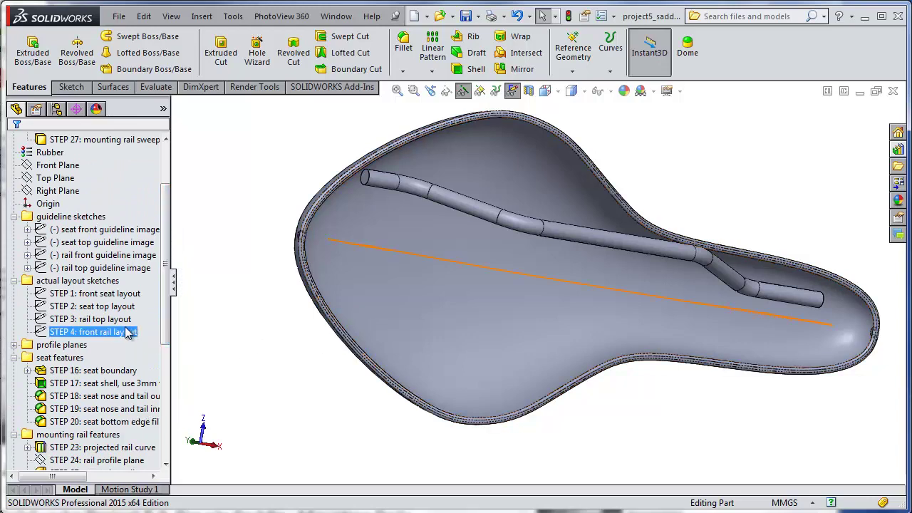
pyautogui.rightClick(119, 332)
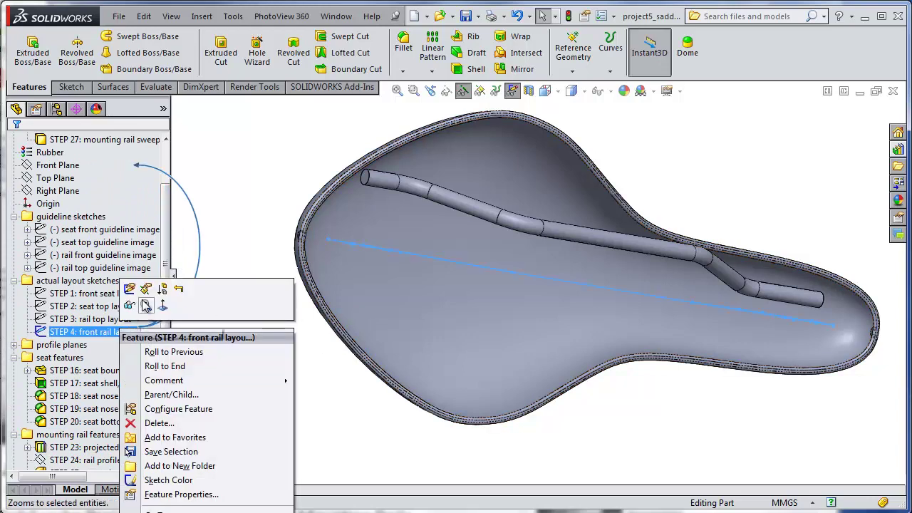
pyautogui.click(130, 304)
pyautogui.moveTo(341, 330)
pyautogui.mouseDown(button='middle')
pyautogui.moveTo(309, 448)
pyautogui.moveTo(314, 512)
pyautogui.mouseUp(button='middle')
pyautogui.scroll(-3, 468, 275)
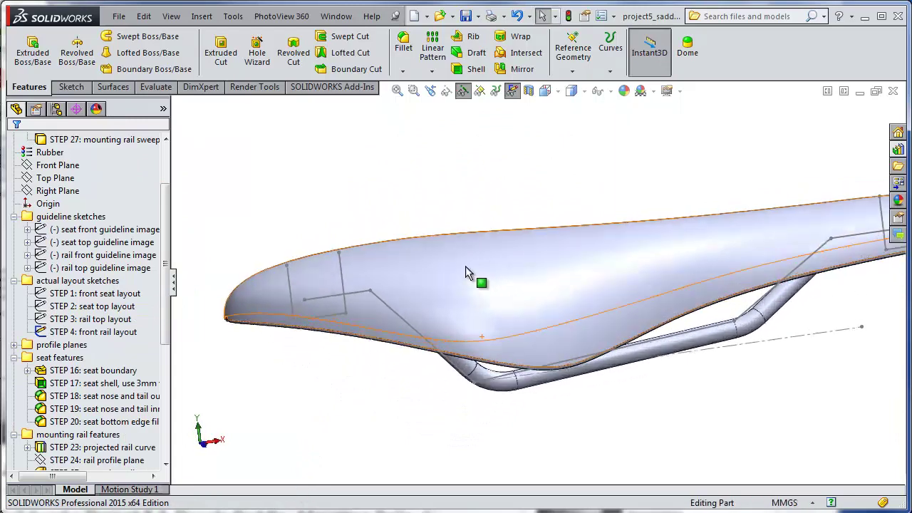
pyautogui.press('z')
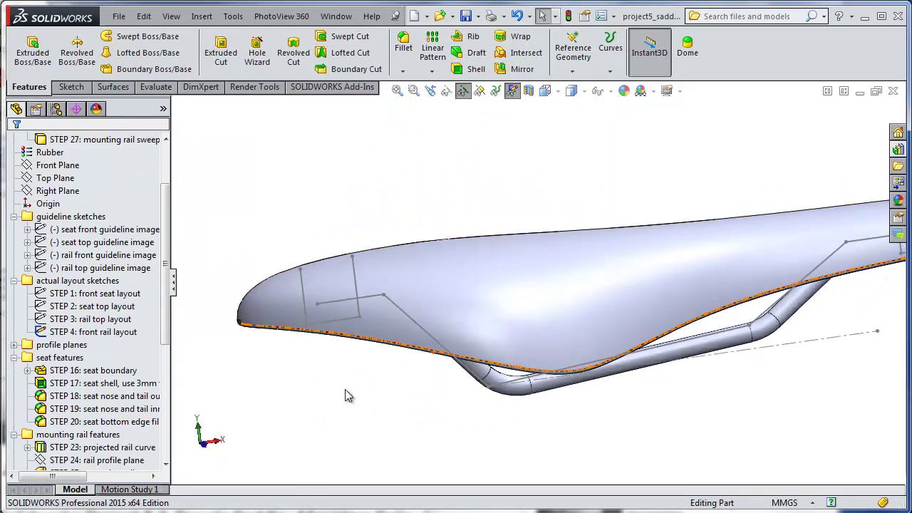
pyautogui.moveTo(372, 307)
pyautogui.mouseDown(button='middle')
pyautogui.moveTo(343, 307)
pyautogui.moveTo(356, 374)
pyautogui.moveTo(354, 337)
pyautogui.mouseUp(button='middle')
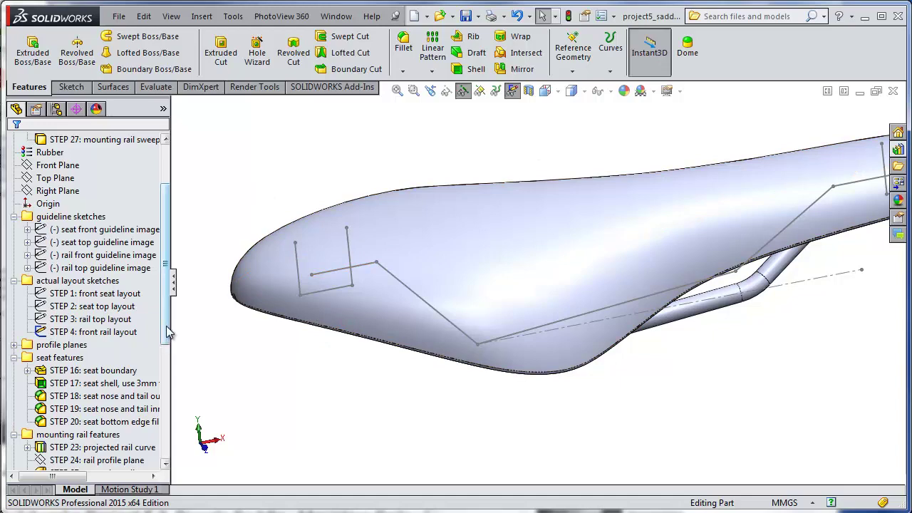
# - Define a reference plane parallel to the Top Plane through the lower rear corner of the rear block outline in the STEP 4 layout
pyautogui.moveTo(167, 331); pyautogui.dragTo(167, 430)
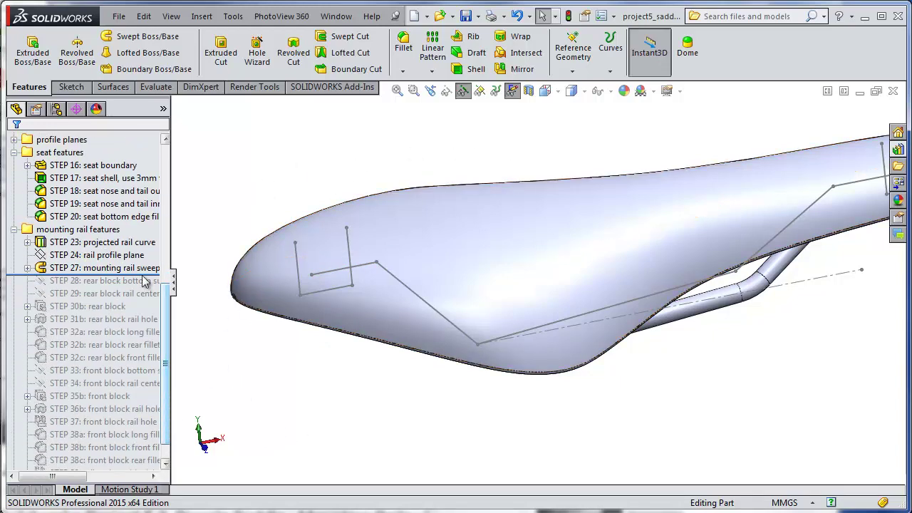
pyautogui.scroll(6, 153, 274)
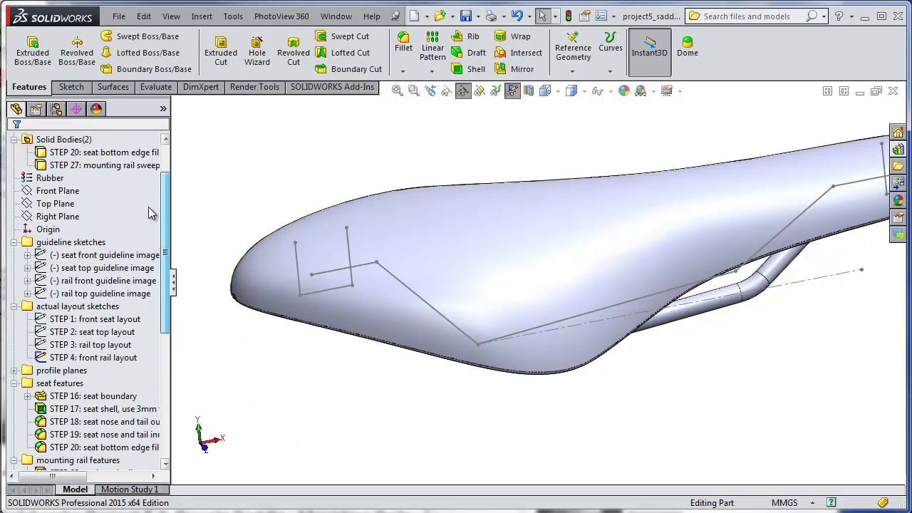
pyautogui.click(573, 66)
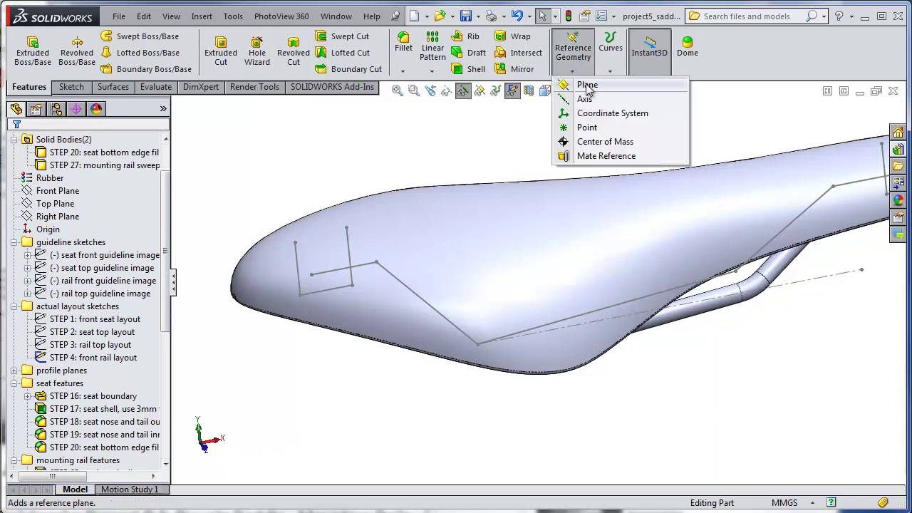
pyautogui.click(587, 85)
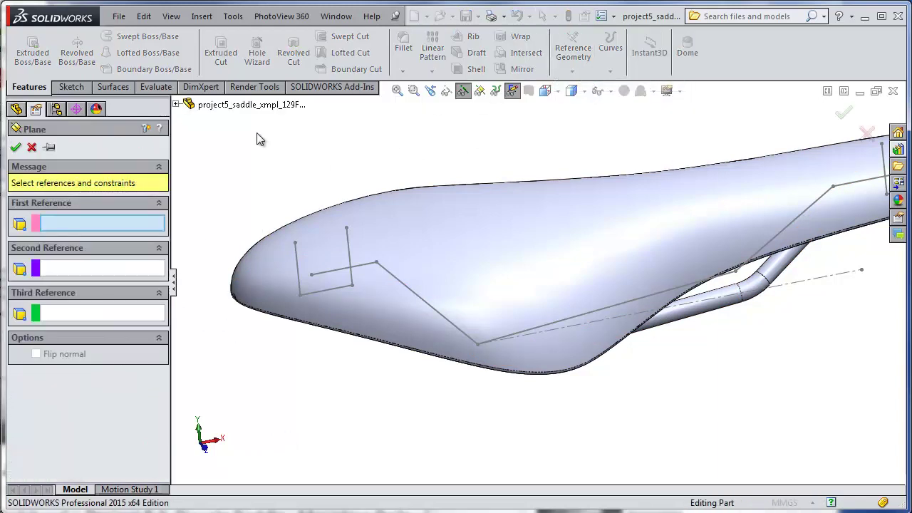
pyautogui.click(176, 106)
pyautogui.click(230, 193)
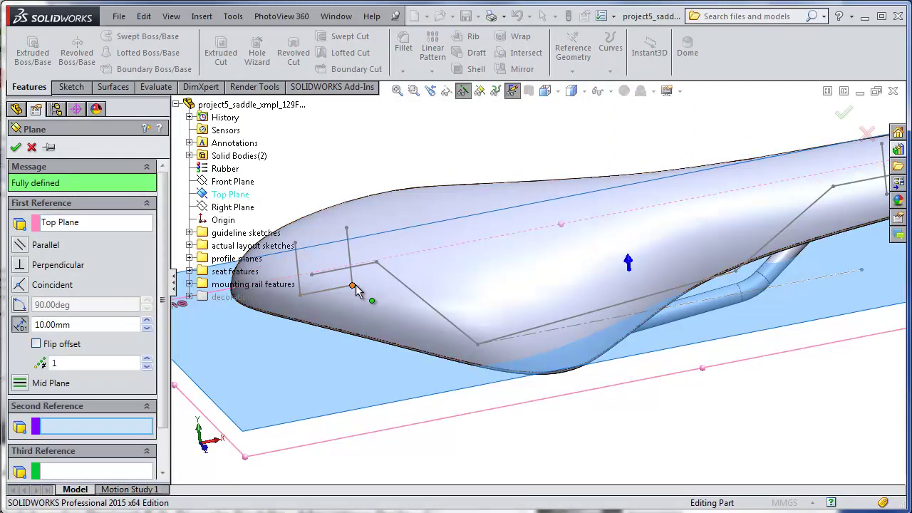
pyautogui.click(300, 296)
pyautogui.scroll(3, 378, 341)
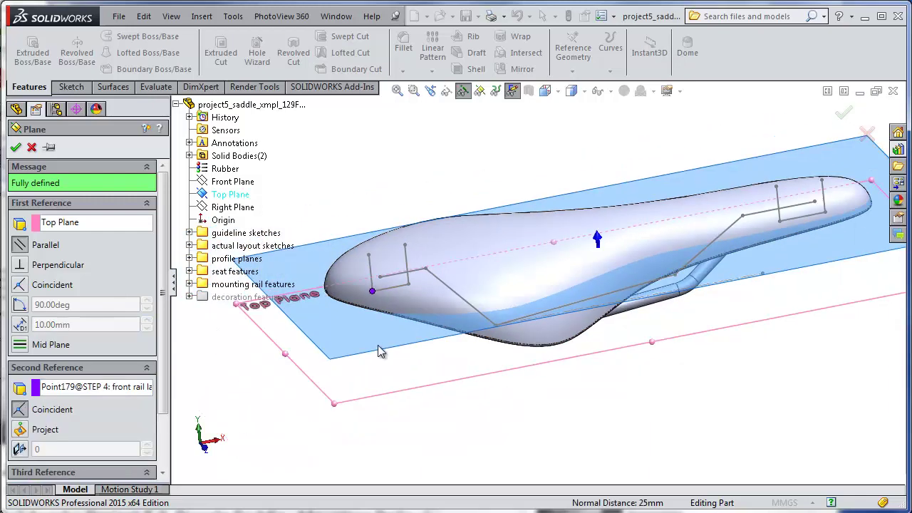
pyautogui.moveTo(386, 342); pyautogui.dragTo(385, 279, button='middle')
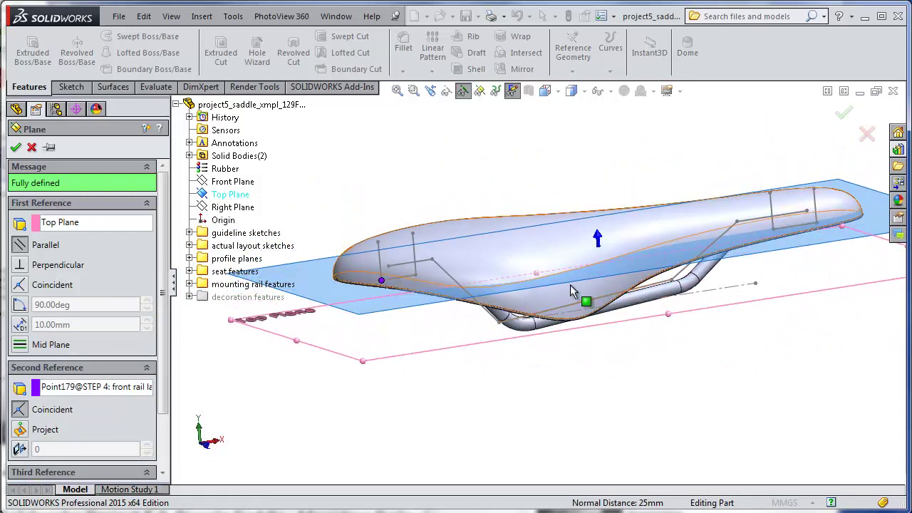
# - Create two planes parallel to the Top Plane, through the rear block's lower corner point and the rail's rear end point in the front rail layout
pyautogui.click(15, 147)
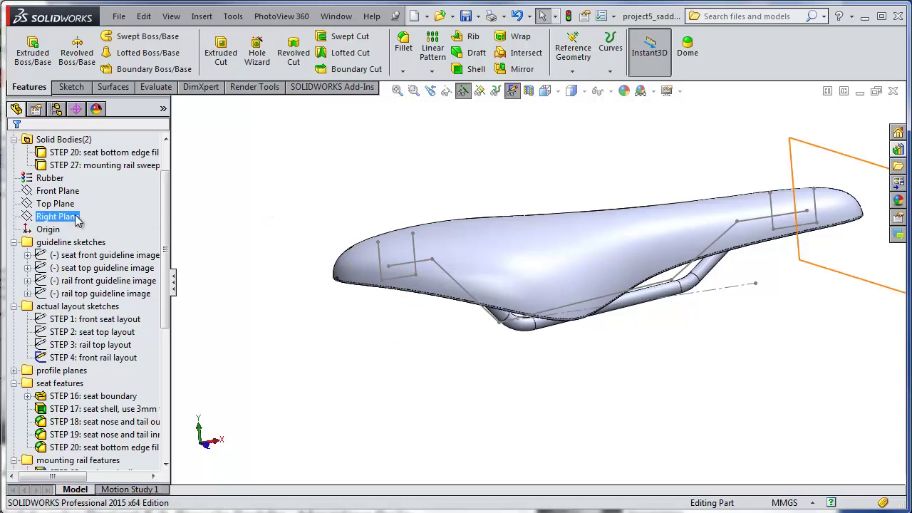
pyautogui.click(55, 204)
pyautogui.click(575, 51)
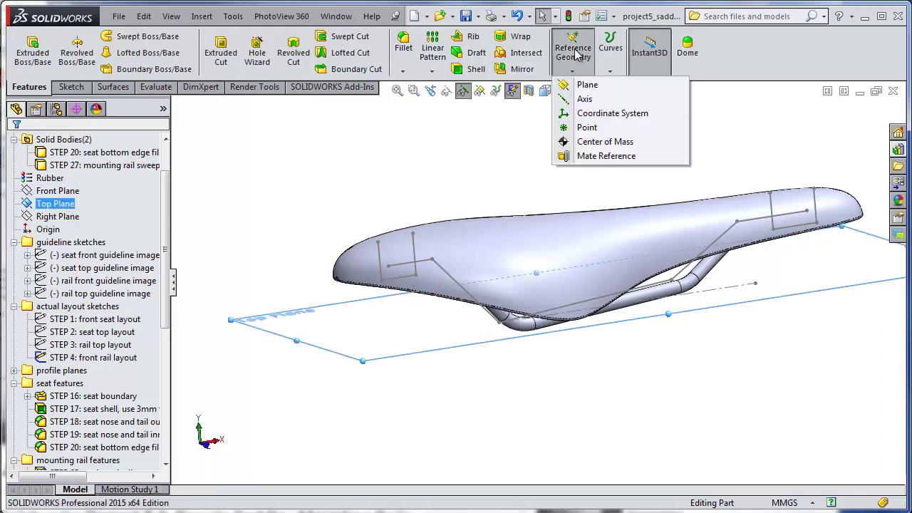
pyautogui.click(515, 59)
pyautogui.click(572, 72)
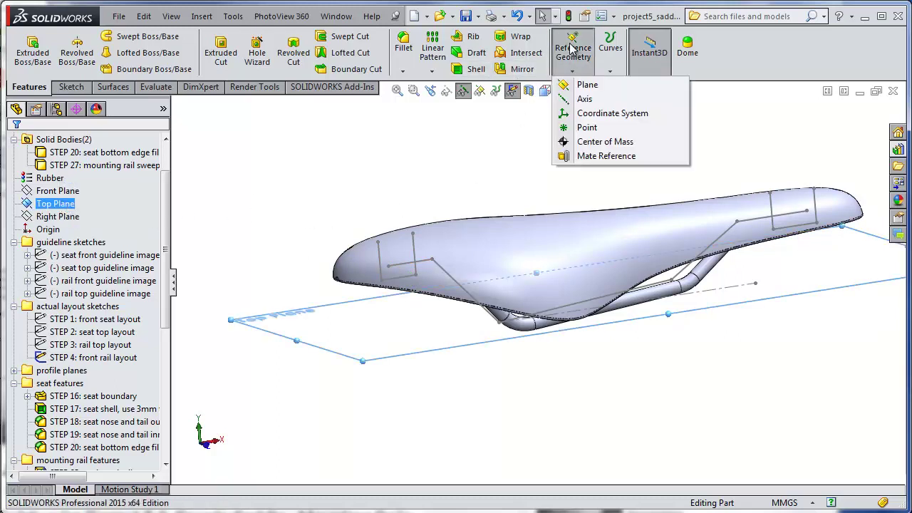
pyautogui.click(595, 83)
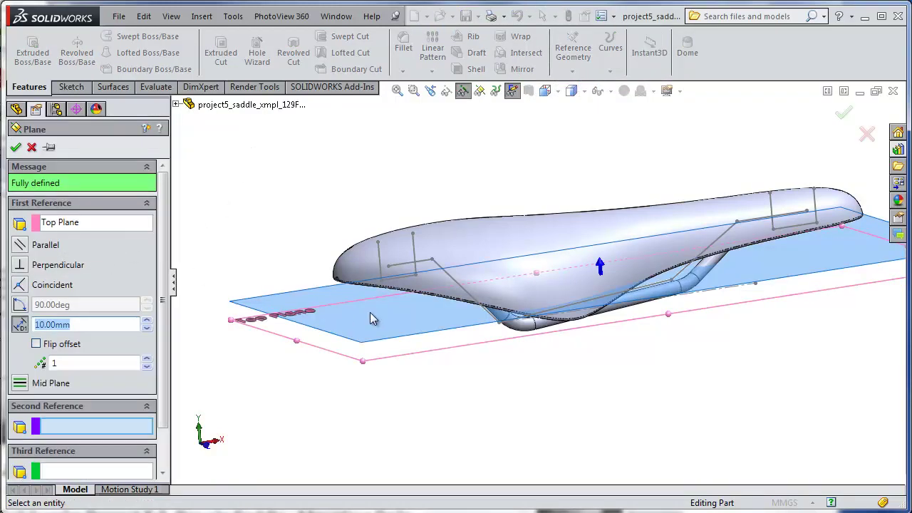
pyautogui.click(390, 268)
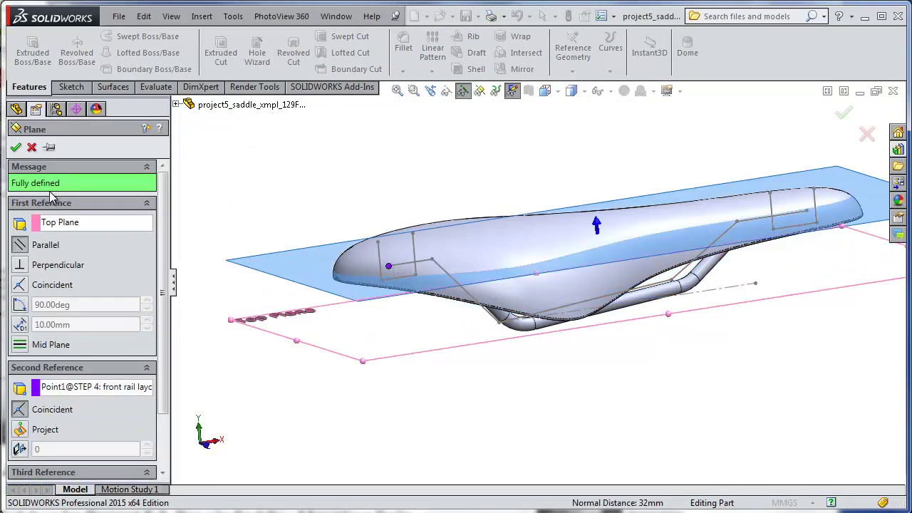
pyautogui.click(15, 147)
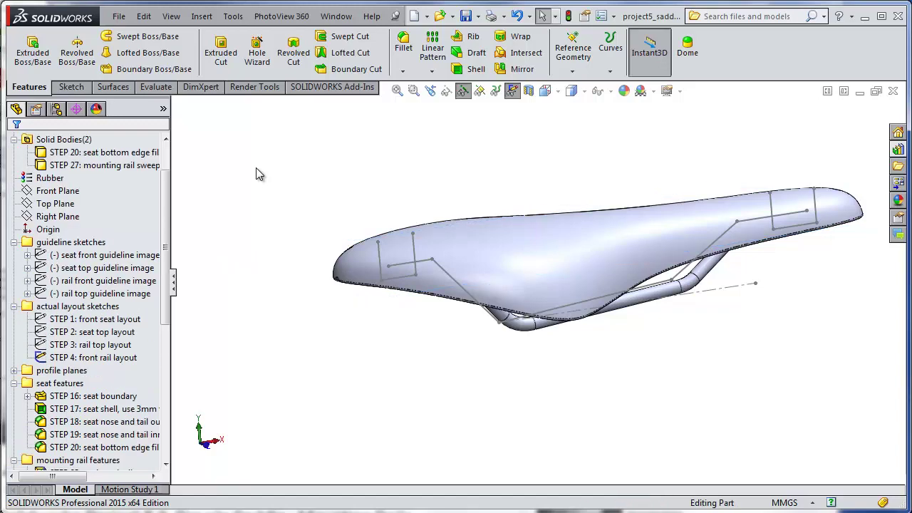
# - Turn on the display of reference planes in the model
pyautogui.click(479, 90)
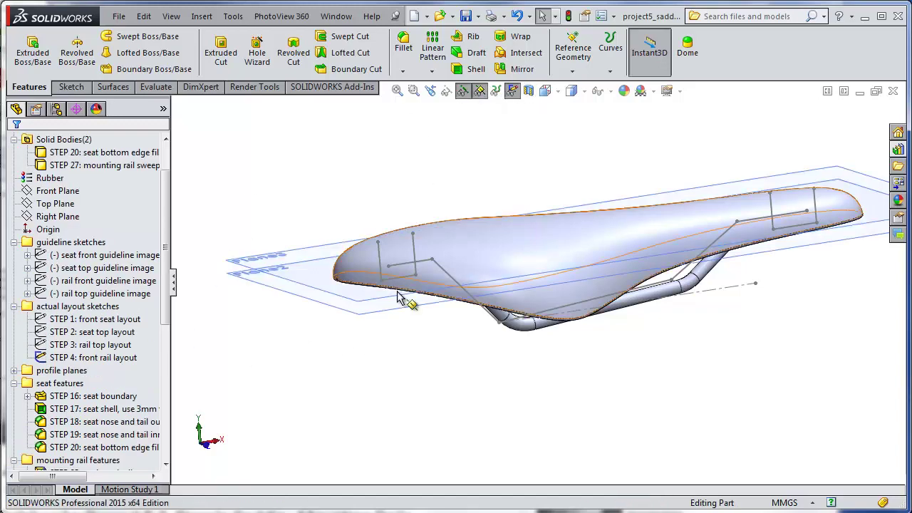
pyautogui.moveTo(439, 346); pyautogui.dragTo(428, 303, button='middle')
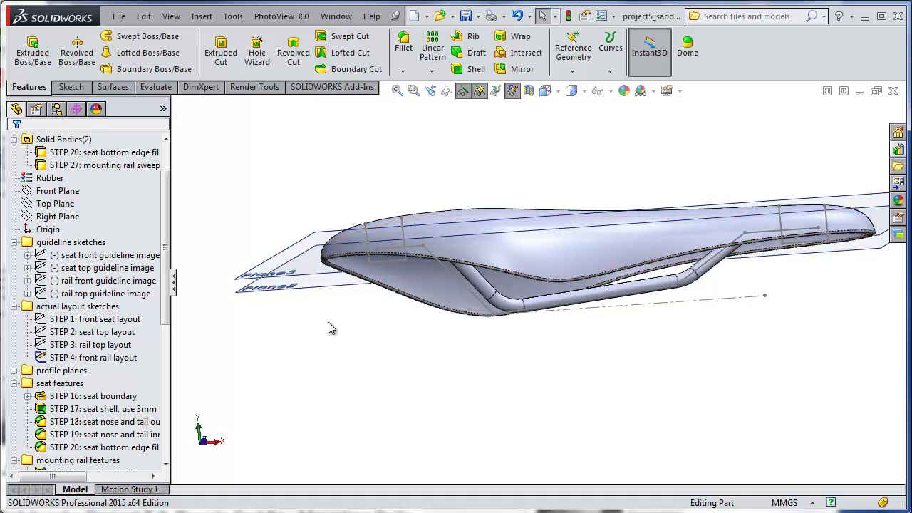
pyautogui.moveTo(165, 314); pyautogui.dragTo(169, 374)
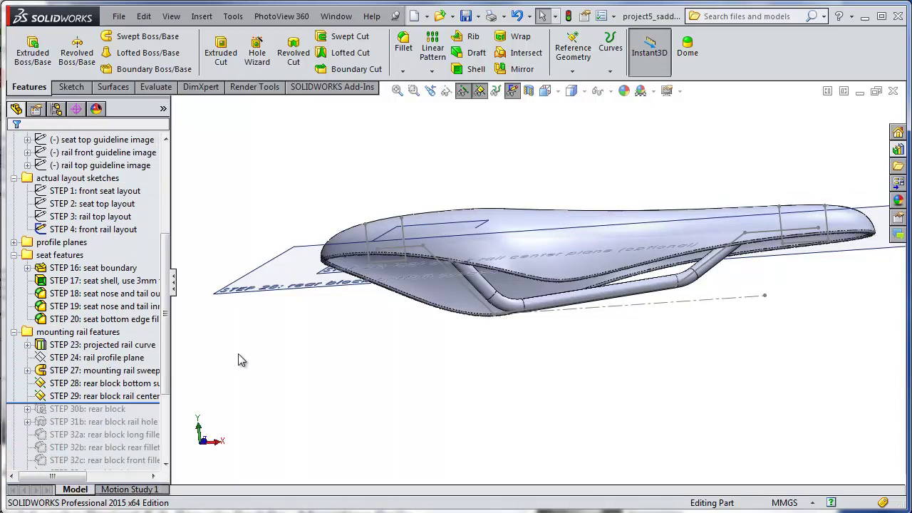
pyautogui.moveTo(370, 403); pyautogui.dragTo(365, 235, button='middle')
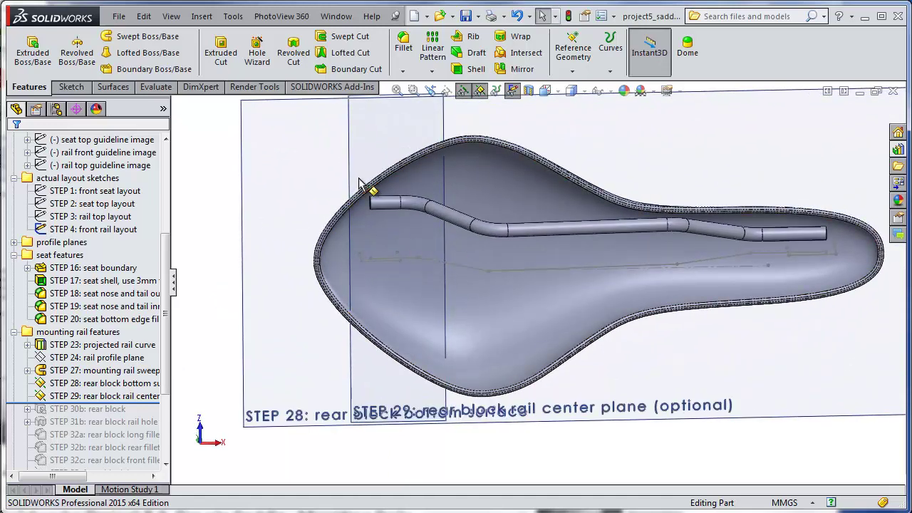
# - Show the STEP 3 rail top layout sketch beneath the saddle
pyautogui.scroll(3, 169, 248)
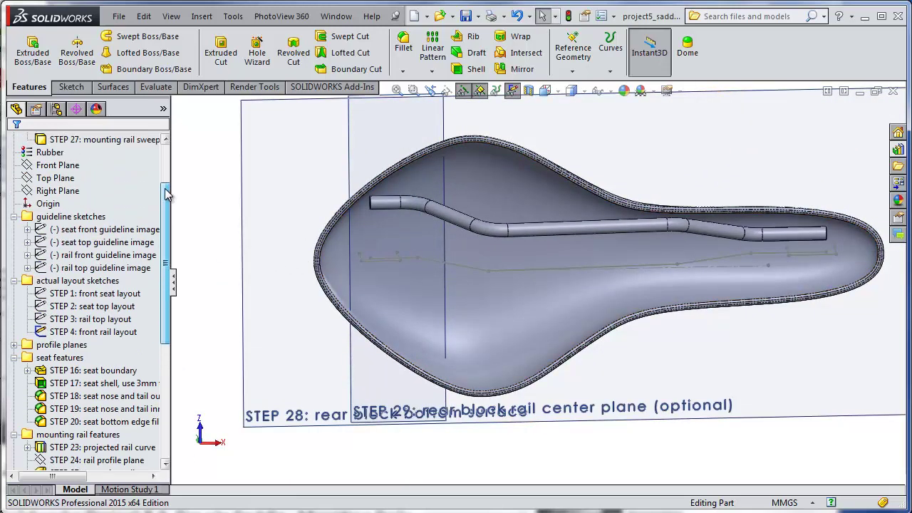
pyautogui.rightClick(71, 332)
pyautogui.click(79, 309)
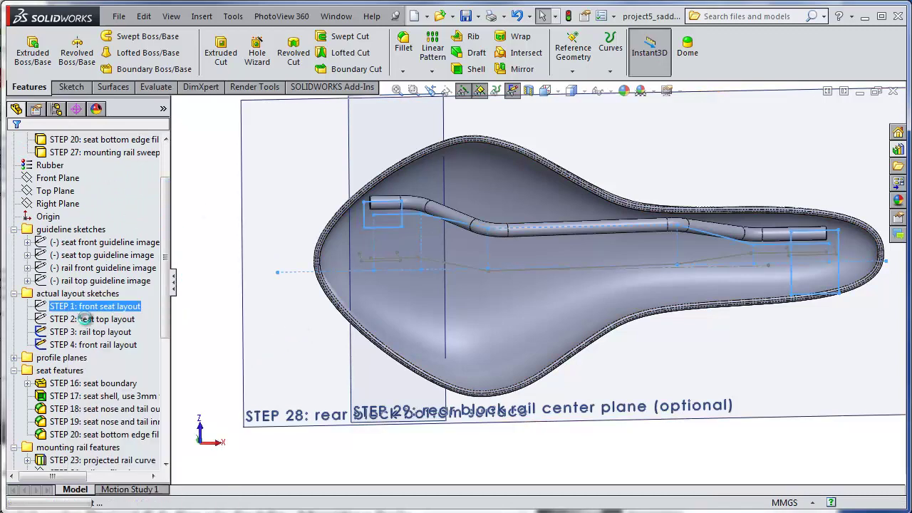
pyautogui.moveTo(320, 264); pyautogui.dragTo(314, 229, button='middle')
pyautogui.scroll(-5, 400, 239)
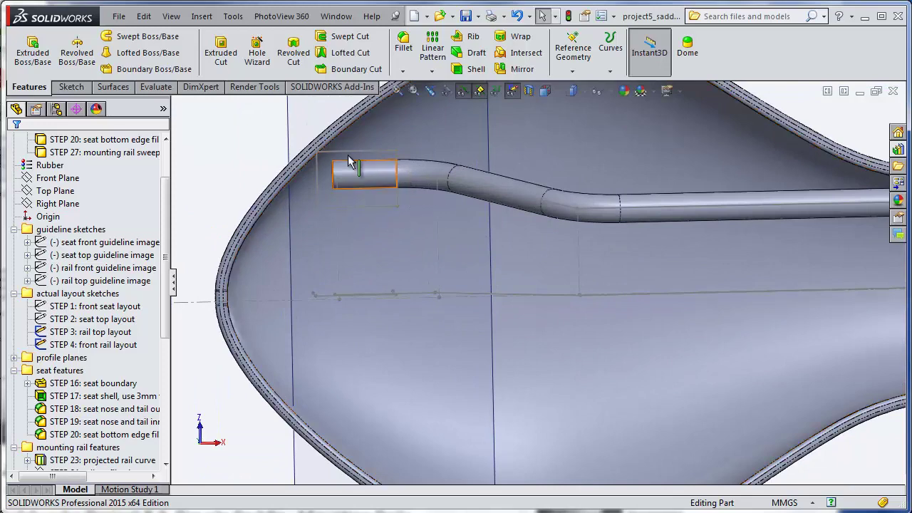
pyautogui.scroll(5, 529, 285)
# - Start a sketch on the STEP 28 rear block bottom surface plane
pyautogui.moveTo(527, 291); pyautogui.dragTo(477, 472, button='middle')
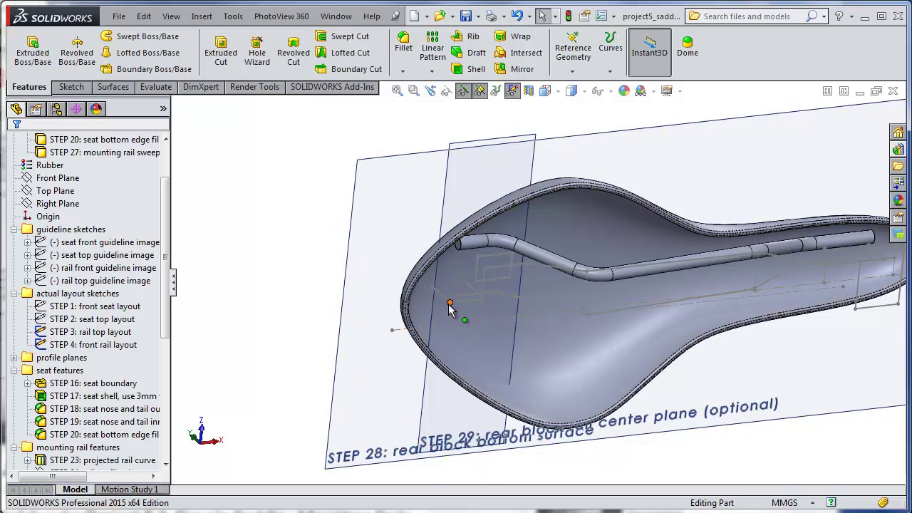
pyautogui.click(390, 223)
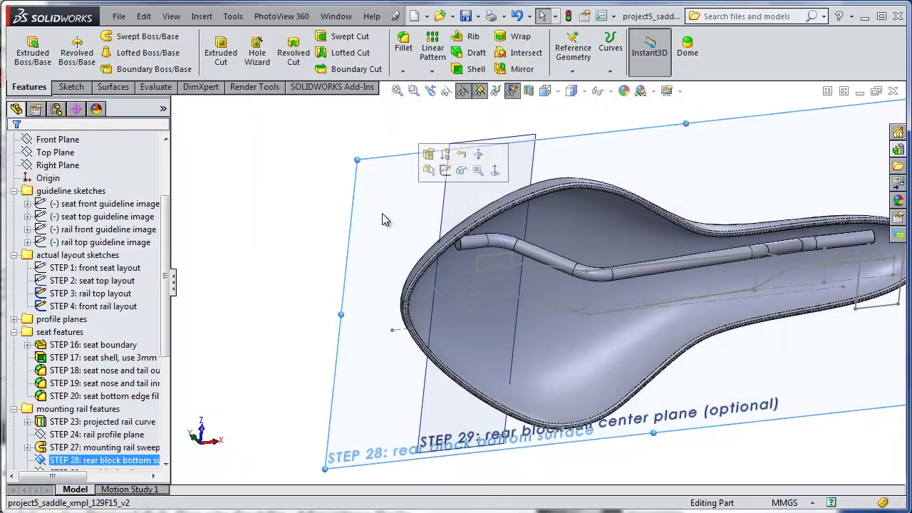
pyautogui.click(69, 87)
pyautogui.click(26, 47)
# - Convert the four lines of the rear block rectangle in the rail top layout into entities of the open sketch
pyautogui.scroll(-3, 495, 274)
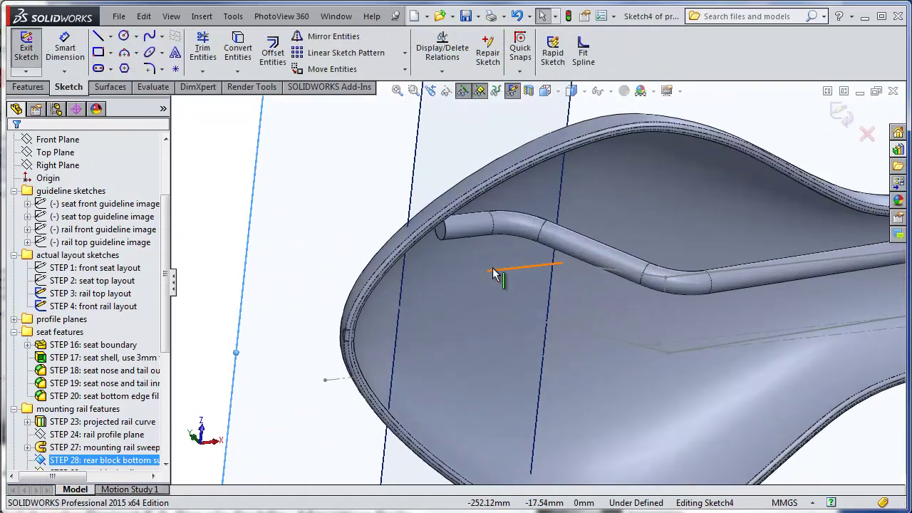
pyautogui.moveTo(495, 274)
pyautogui.mouseDown(button='middle')
pyautogui.moveTo(437, 240)
pyautogui.moveTo(428, 261)
pyautogui.mouseUp(button='middle')
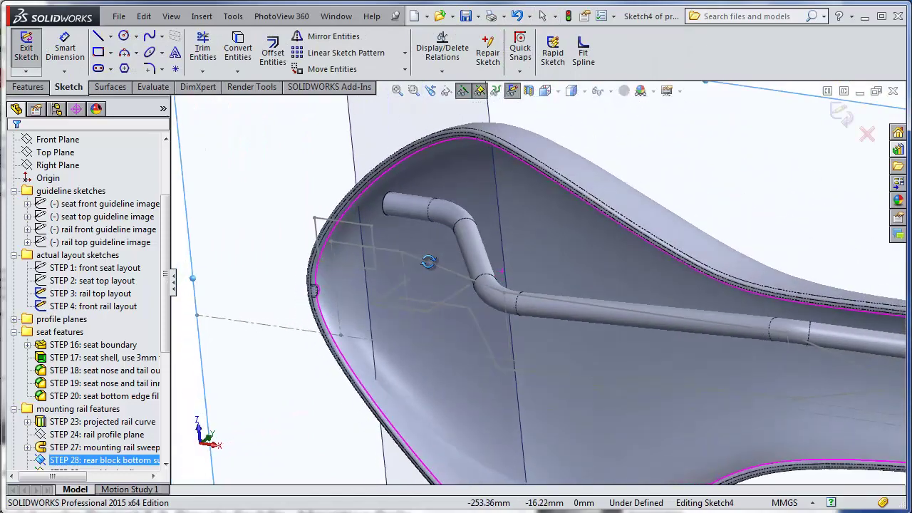
pyautogui.click(367, 232)
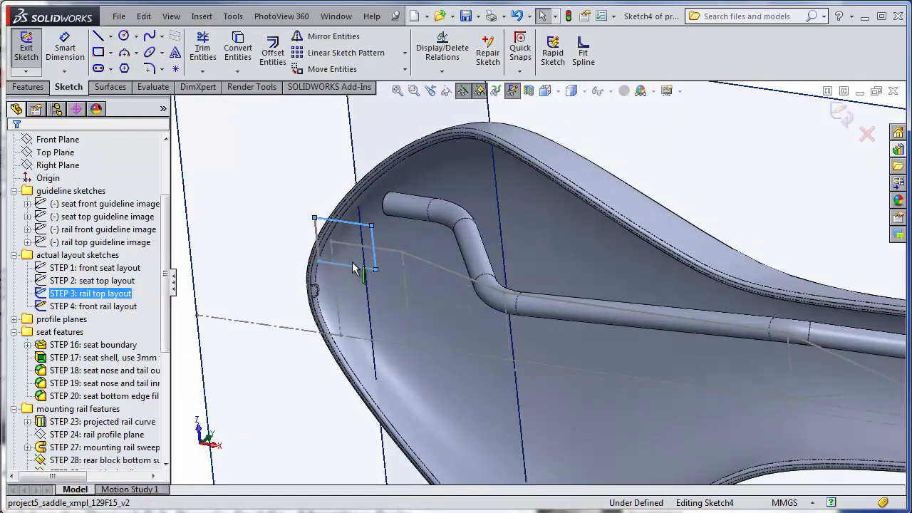
pyautogui.click(318, 261)
pyautogui.click(315, 218)
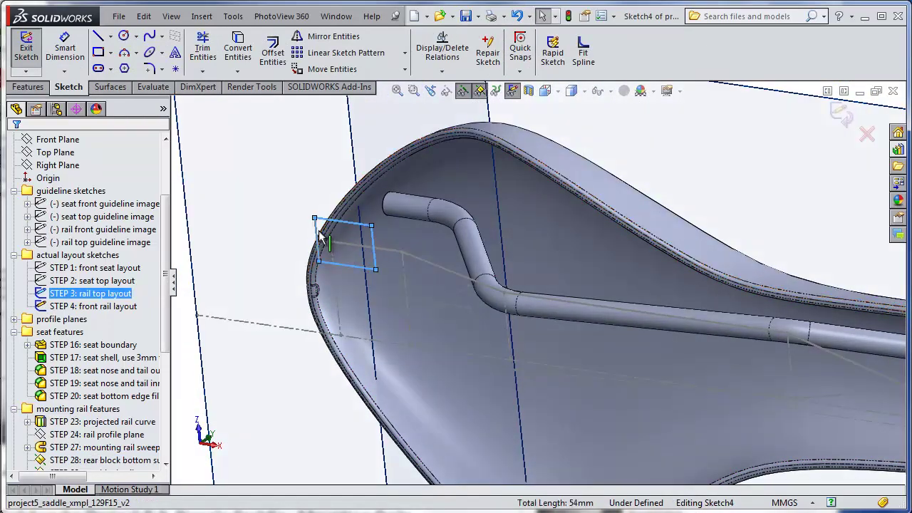
pyautogui.click(237, 53)
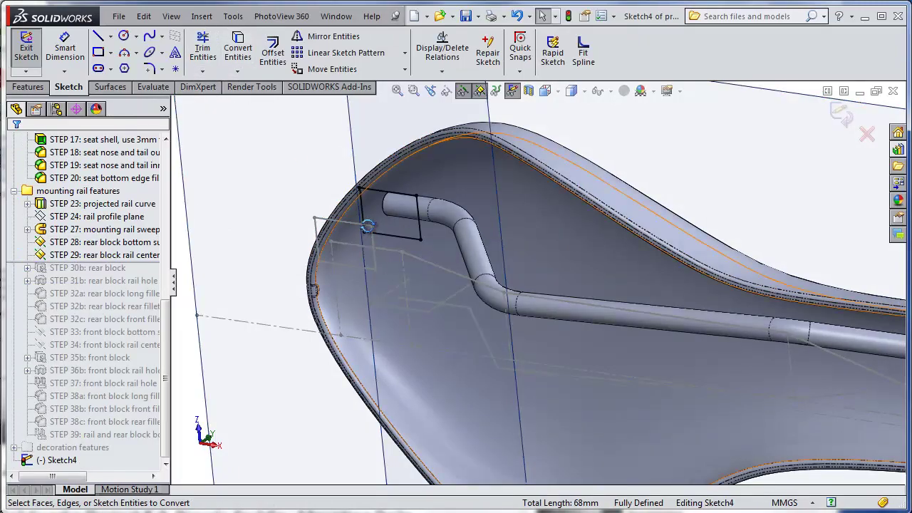
pyautogui.moveTo(367, 226)
pyautogui.mouseDown(button='middle')
pyautogui.moveTo(385, 214)
pyautogui.moveTo(434, 214)
pyautogui.moveTo(444, 228)
pyautogui.moveTo(331, 198)
pyautogui.moveTo(320, 214)
pyautogui.moveTo(344, 244)
pyautogui.moveTo(399, 228)
pyautogui.moveTo(375, 227)
pyautogui.mouseUp(button='middle')
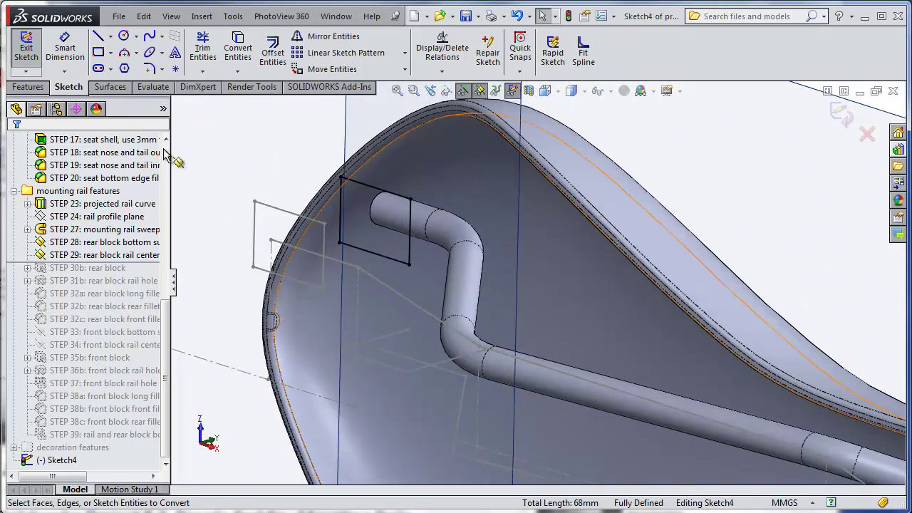
# - Extrude the rectangle Up To Surface to the seat's inner face as a rear block, without merging the result
pyautogui.click(28, 87)
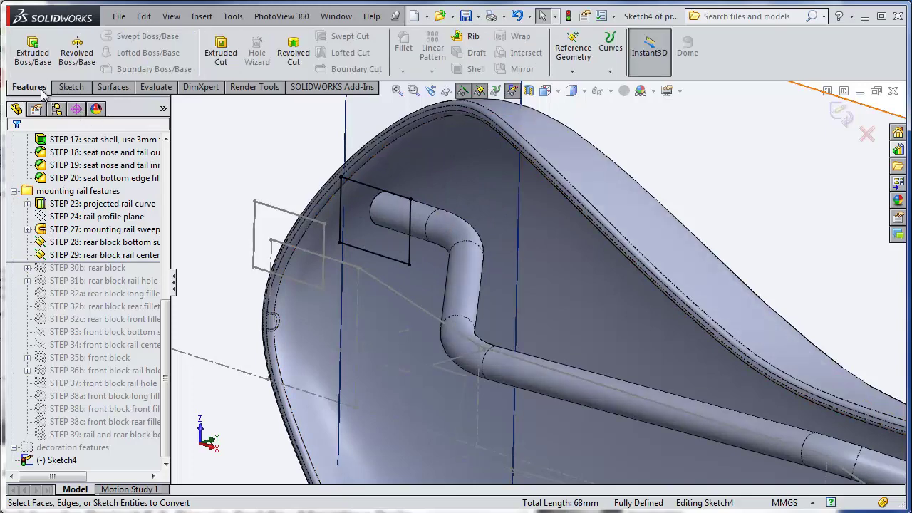
pyautogui.click(33, 53)
pyautogui.click(53, 234)
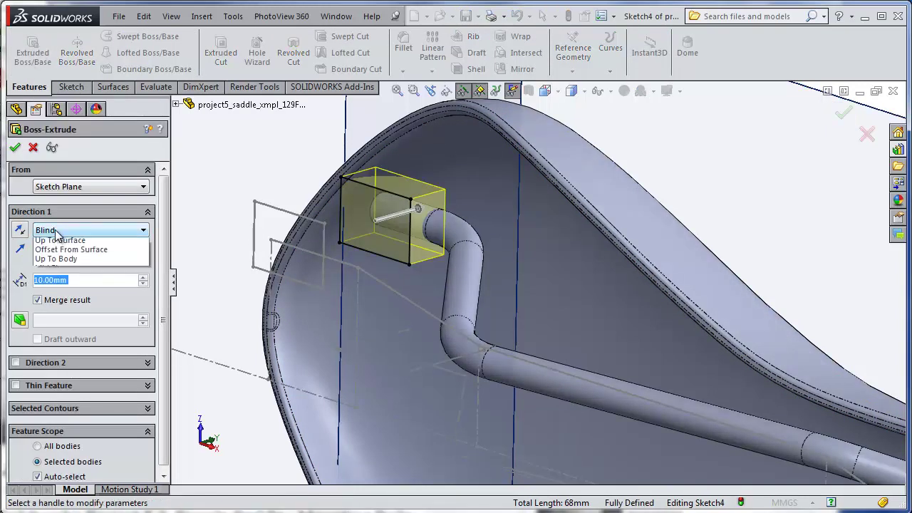
pyautogui.click(70, 282)
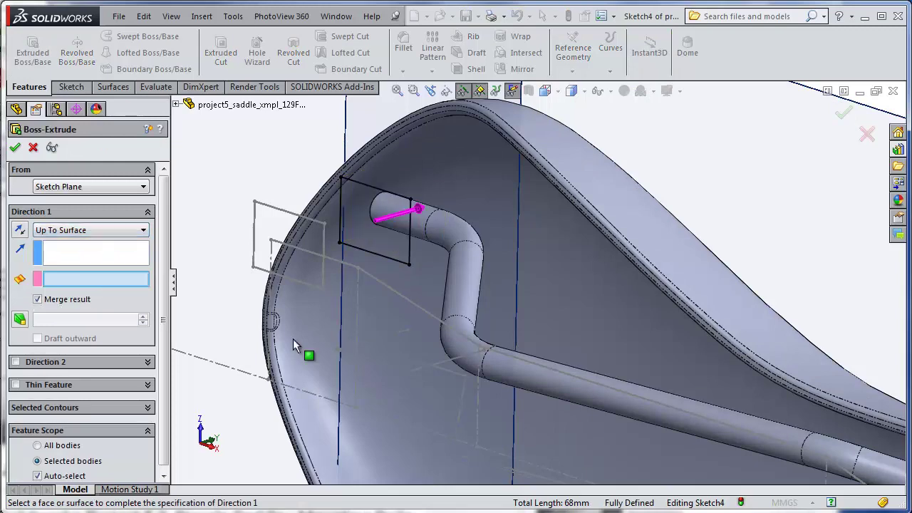
pyautogui.click(467, 184)
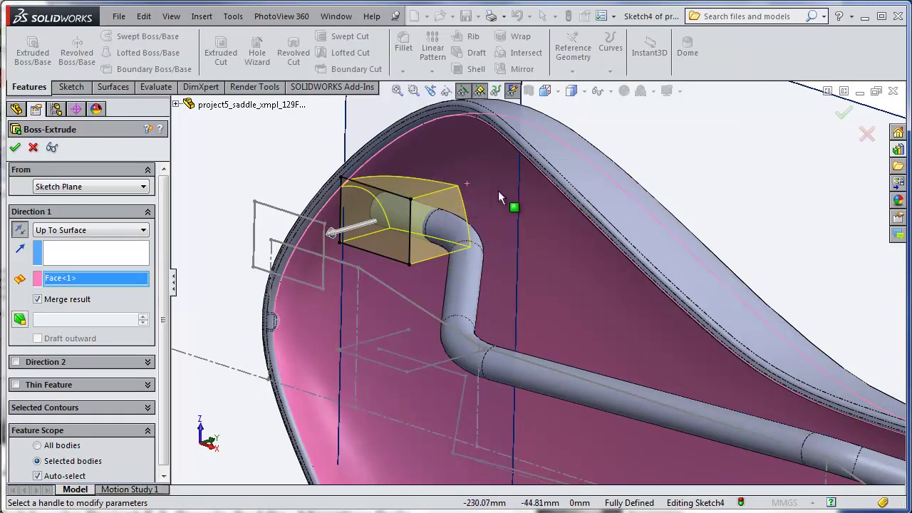
pyautogui.scroll(-1, 168, 280)
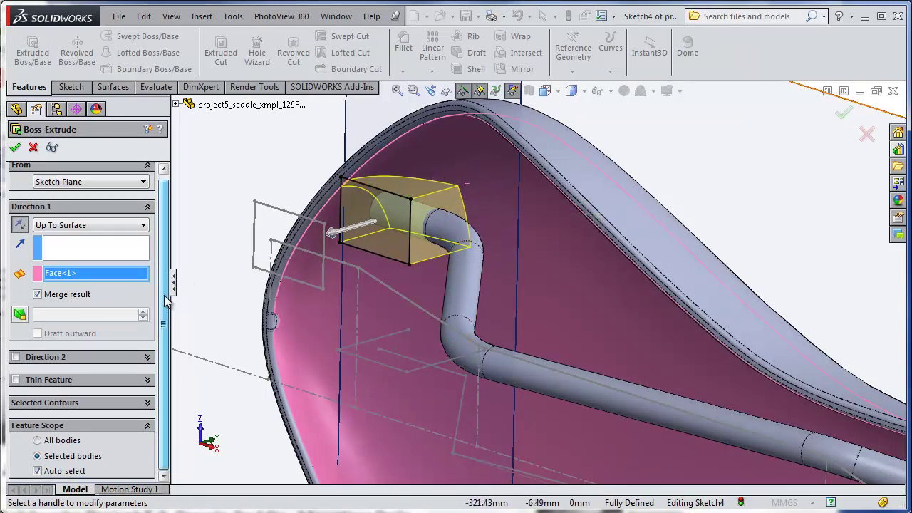
pyautogui.click(37, 295)
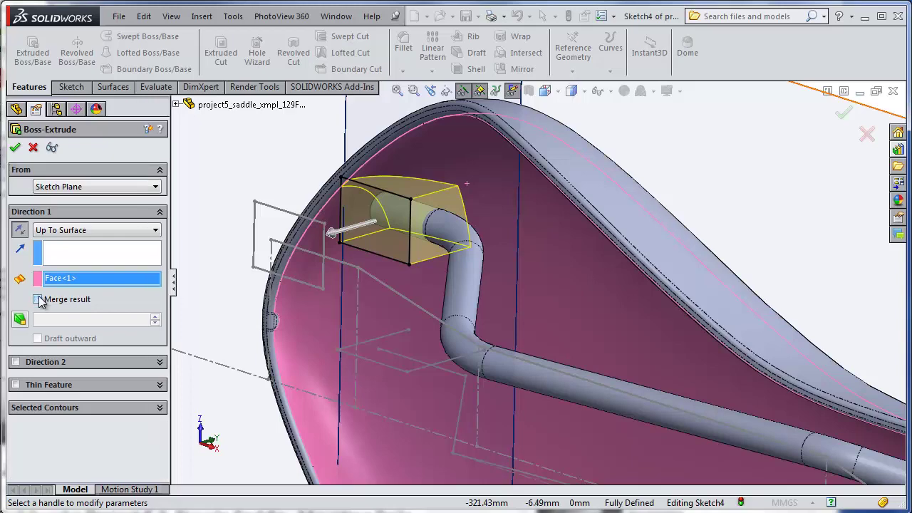
pyautogui.click(15, 147)
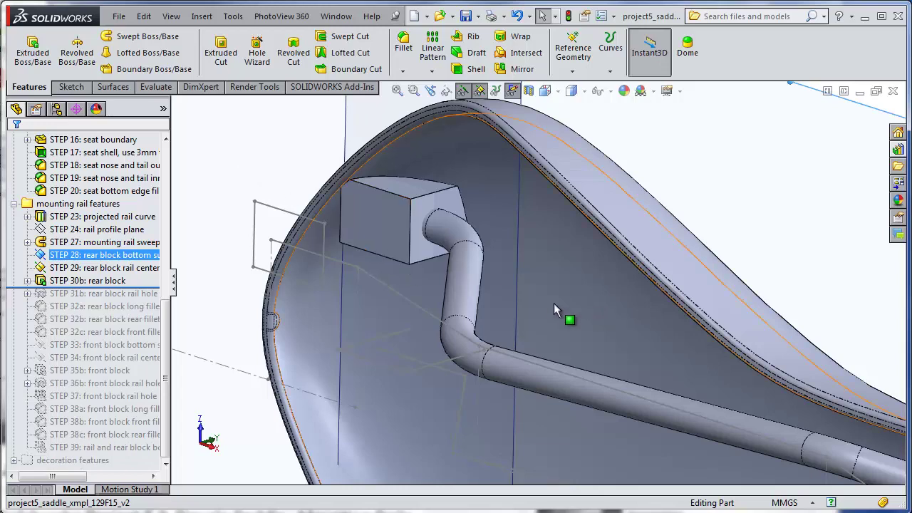
# - Examine the rear block and its position relative to the rail and reference planes from below and from the side
pyautogui.scroll(3, 553, 309)
pyautogui.moveTo(534, 304)
pyautogui.mouseDown(button='middle')
pyautogui.moveTo(560, 299)
pyautogui.moveTo(541, 302)
pyautogui.moveTo(548, 309)
pyautogui.mouseUp(button='middle')
pyautogui.scroll(-3, 482, 259)
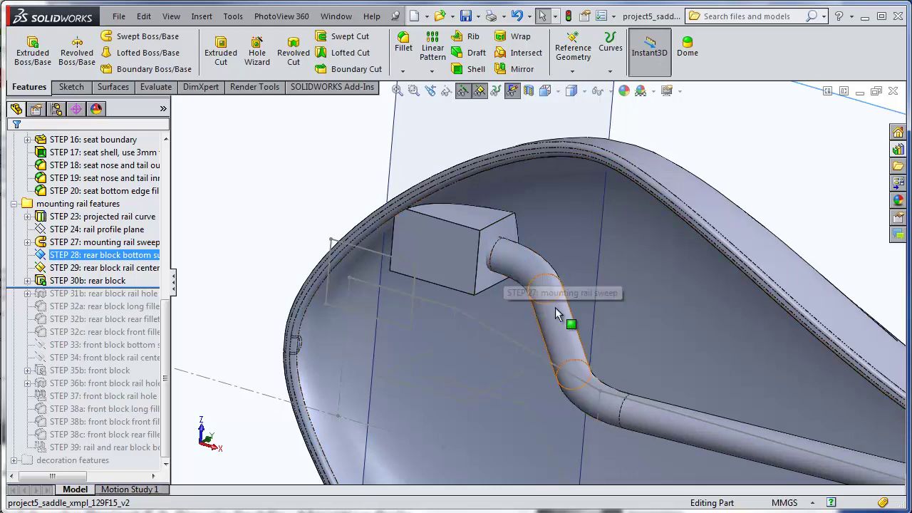
pyautogui.scroll(5, 500, 277)
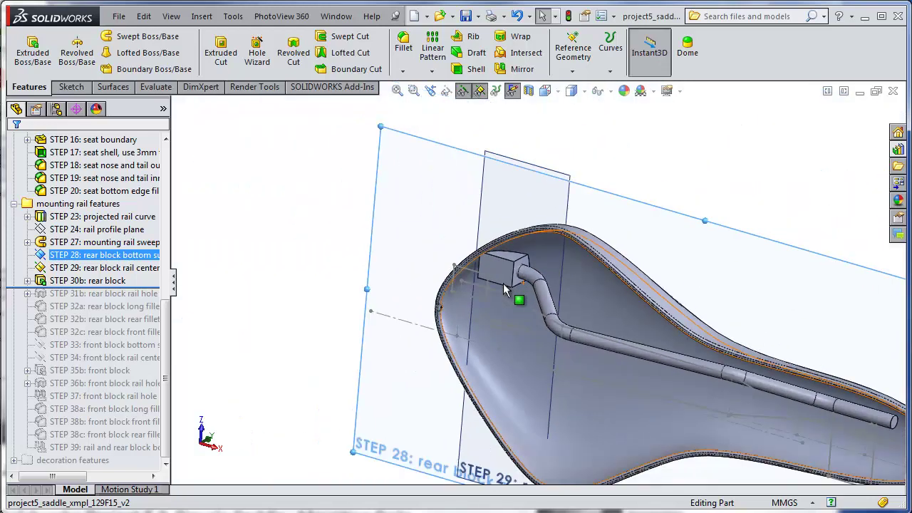
pyautogui.moveTo(502, 292); pyautogui.dragTo(510, 451, button='middle')
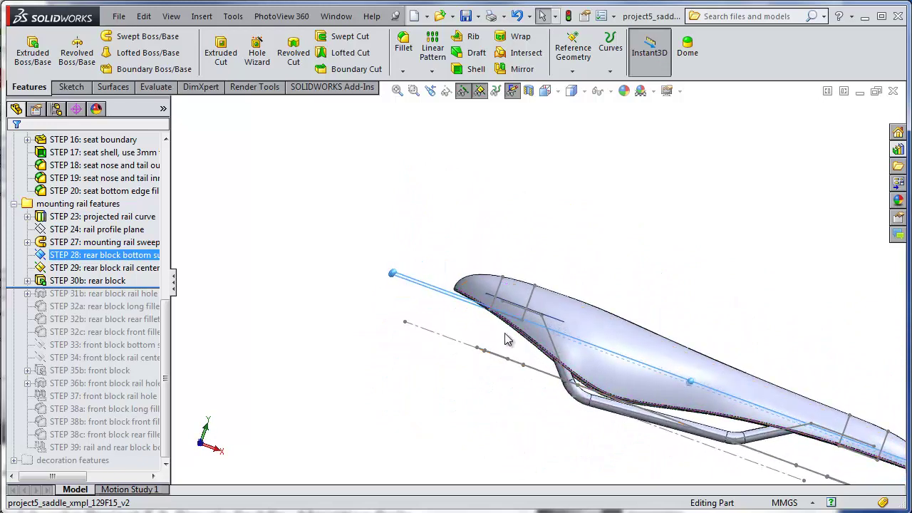
pyautogui.scroll(-2, 523, 319)
pyautogui.scroll(-1, 524, 318)
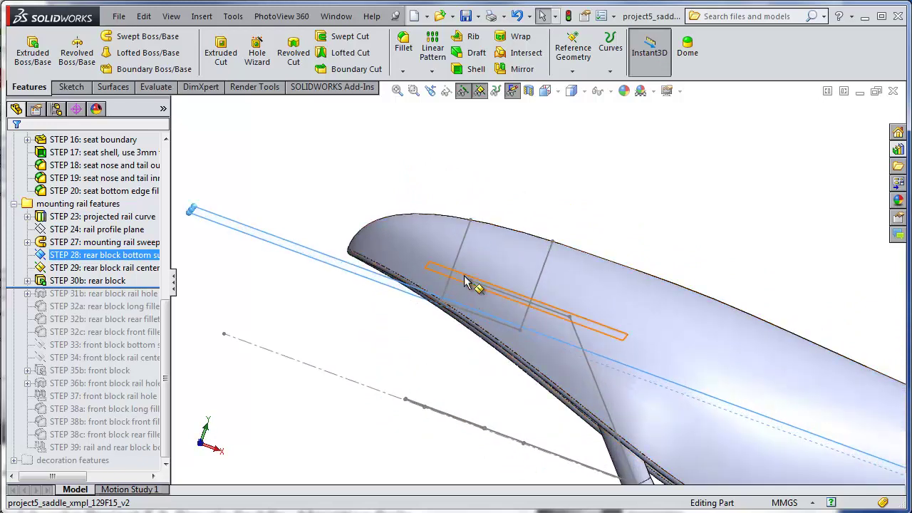
# - Start a sketch on the STEP 29 rear block rail center plane and show it in the Top view
pyautogui.scroll(3, 558, 339)
pyautogui.moveTo(558, 340); pyautogui.dragTo(560, 285, button='middle')
pyautogui.scroll(-3, 538, 258)
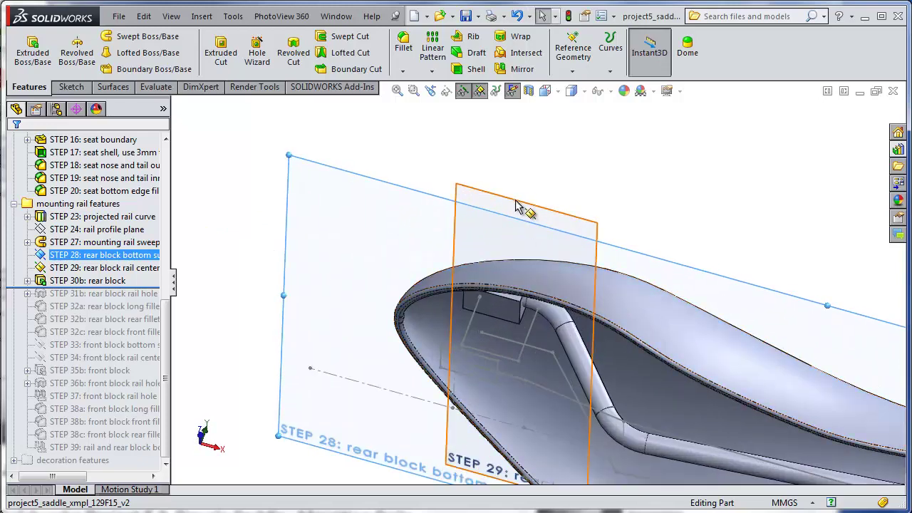
pyautogui.click(520, 206)
pyautogui.click(69, 87)
pyautogui.click(29, 56)
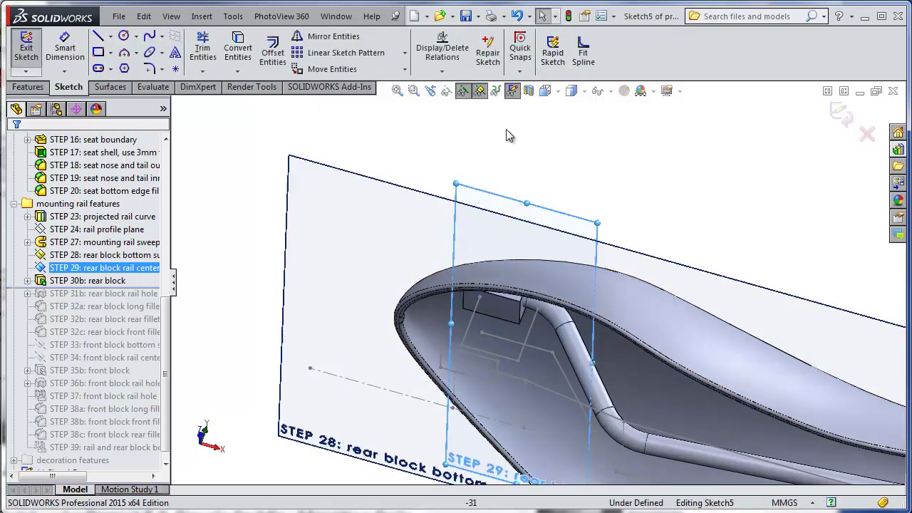
pyautogui.click(545, 90)
pyautogui.click(618, 165)
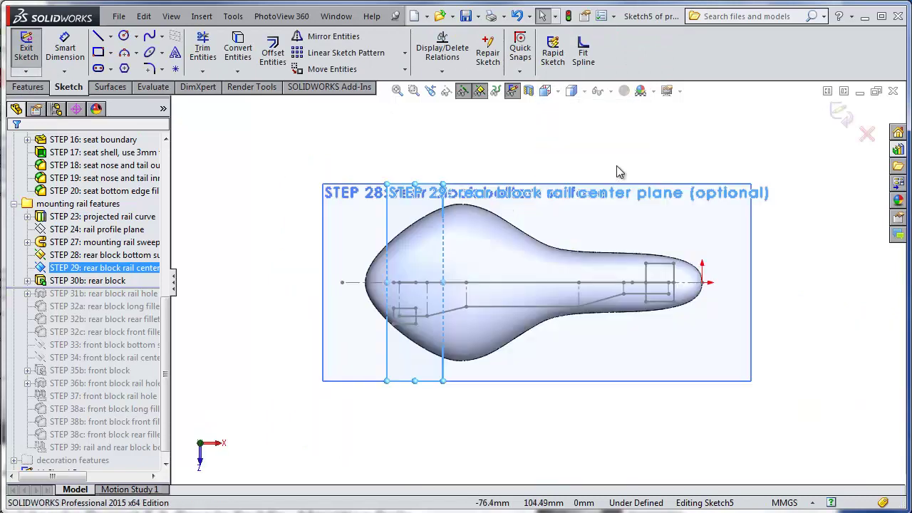
# - Sketch a corner rectangle about 15 mm long from the rail line's rear endpoint to the front edge of the rear block outline
pyautogui.scroll(-4, 410, 317)
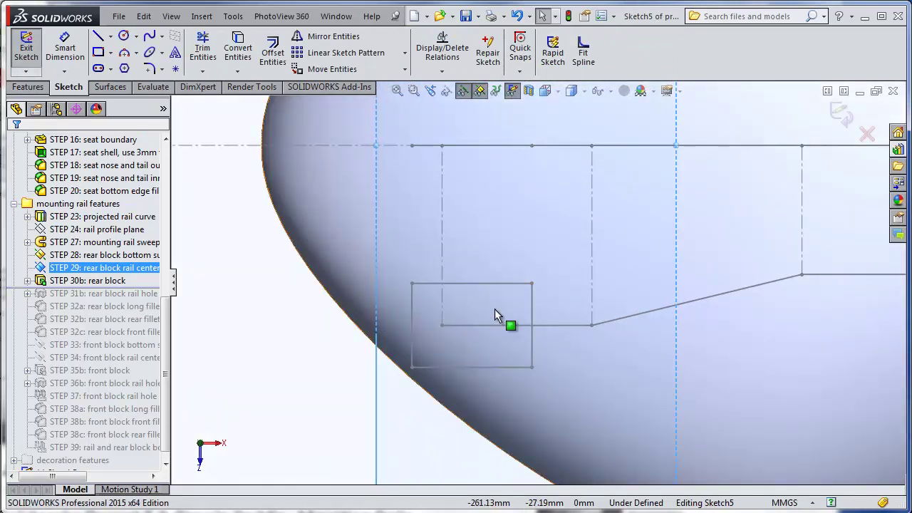
pyautogui.scroll(-2, 485, 312)
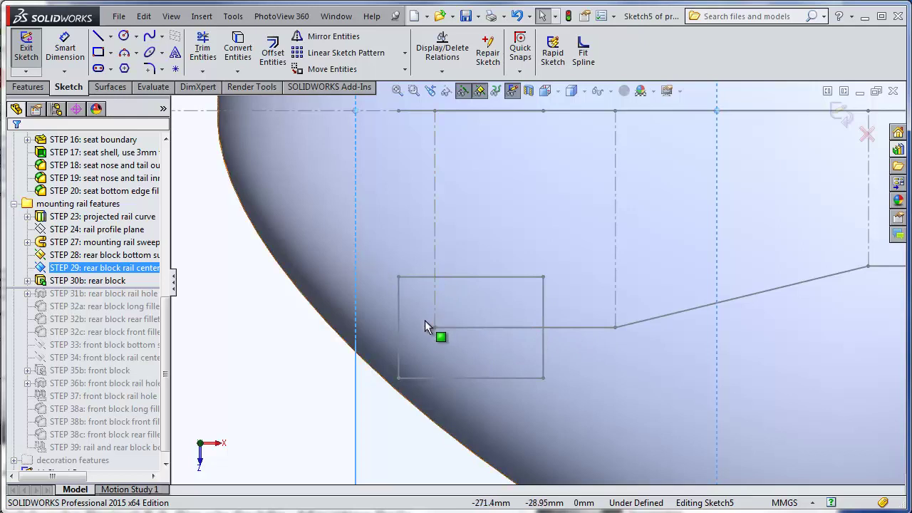
pyautogui.click(99, 53)
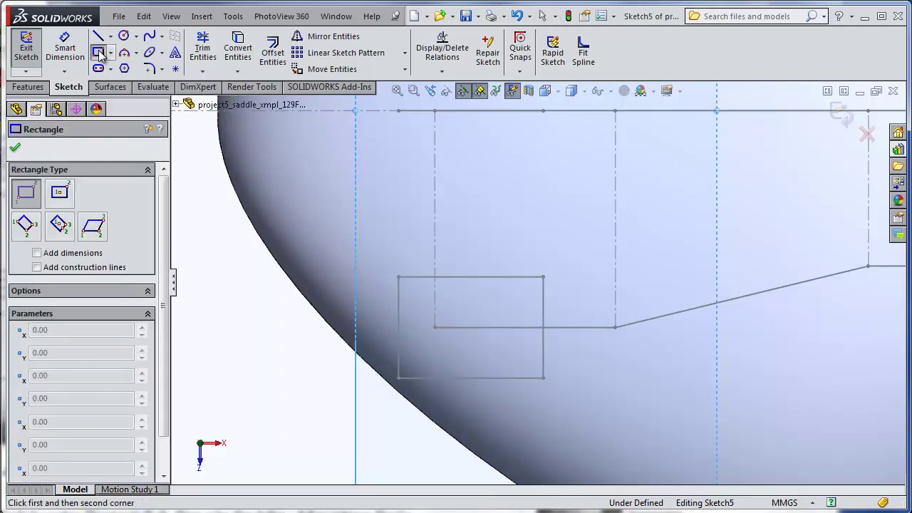
pyautogui.click(435, 328)
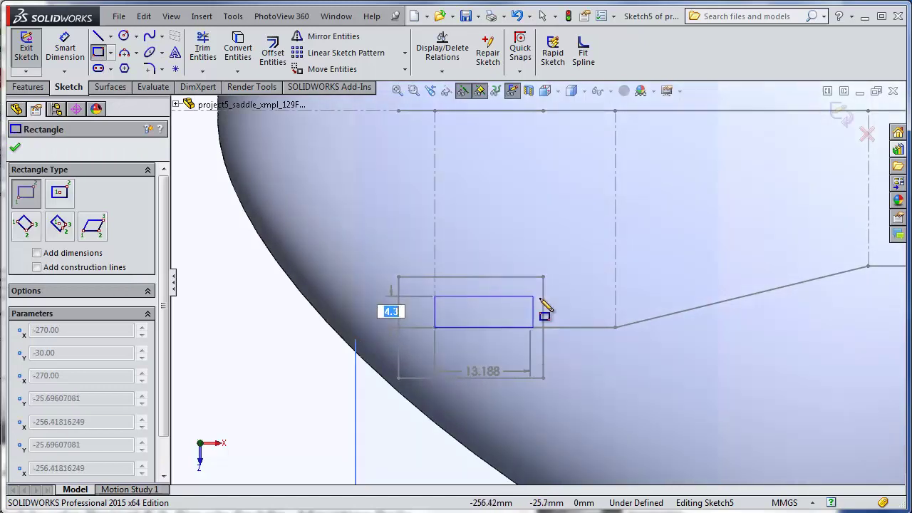
pyautogui.click(544, 301)
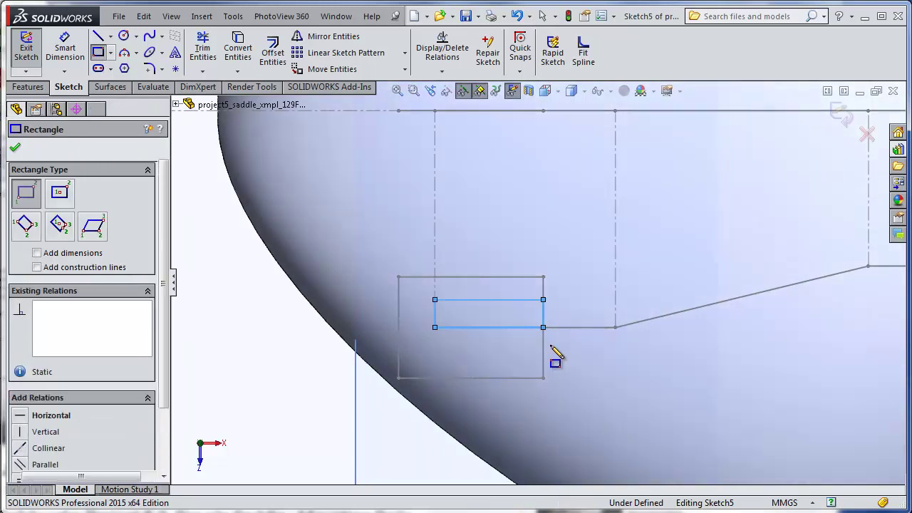
pyautogui.press('Escape')
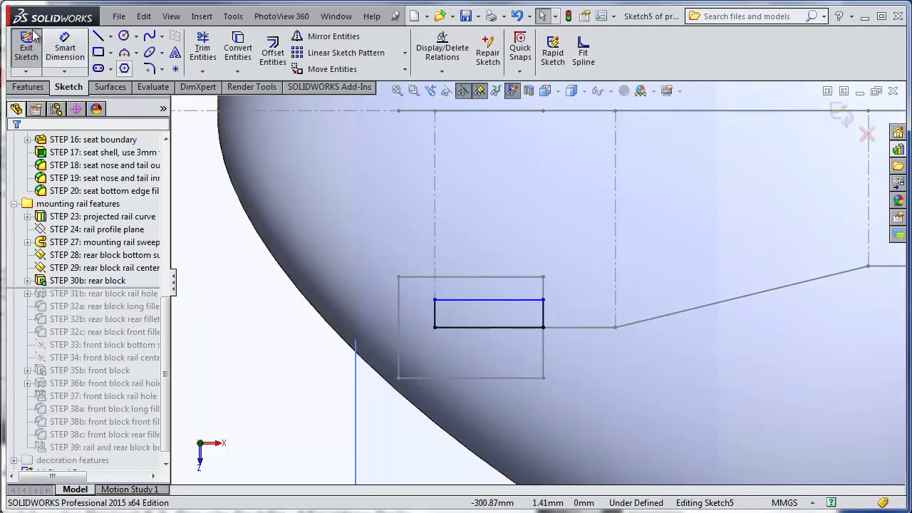
# - Draw a horizontal centerline forward from the rectangle's corner on the rail line, ending beyond the rail's first bend point
pyautogui.click(111, 37)
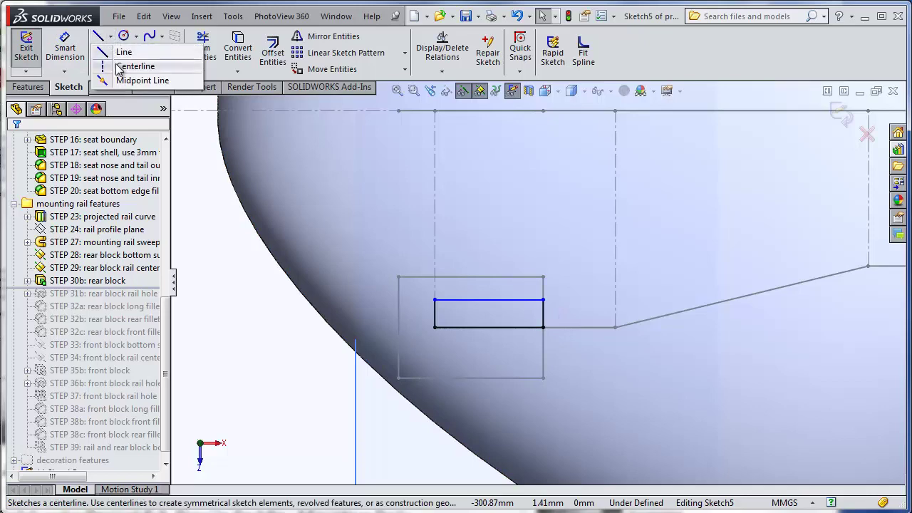
pyautogui.click(134, 64)
pyautogui.click(543, 328)
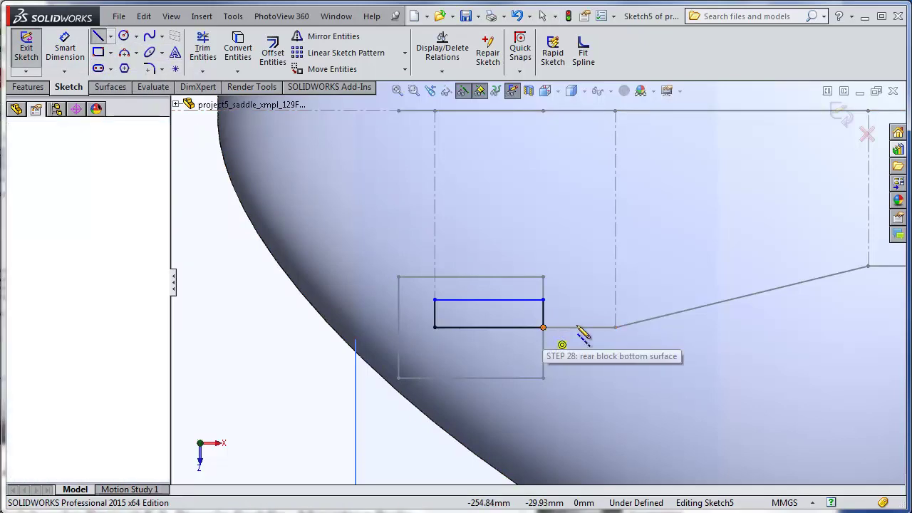
pyautogui.click(658, 327)
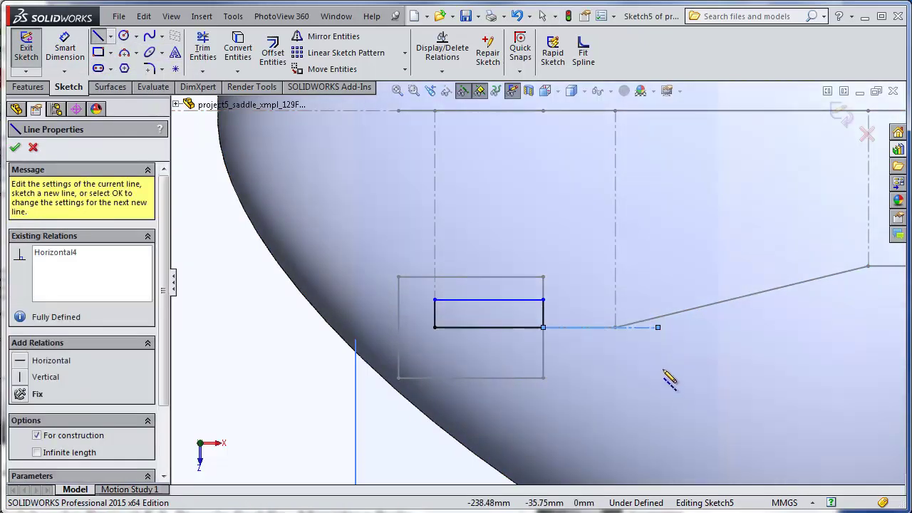
pyautogui.press('Escape')
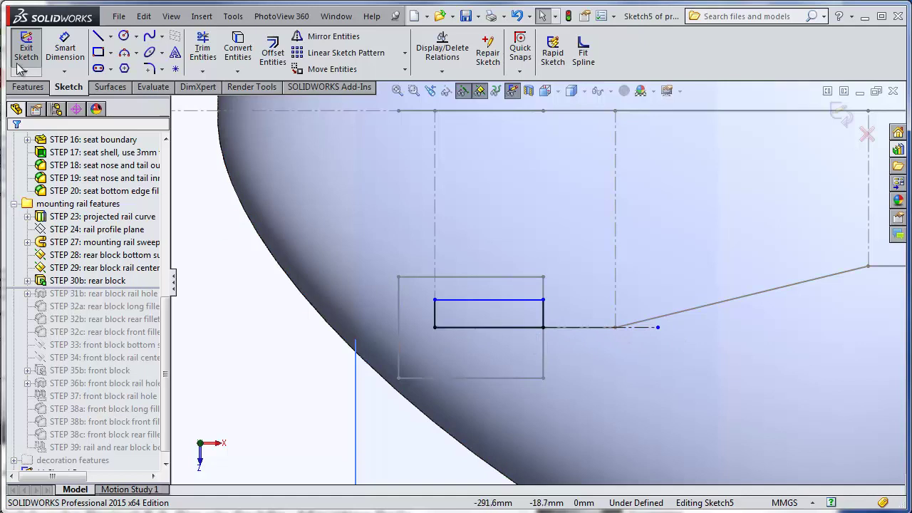
# - Dimension the rectangle's free long edge across the centerline as a 7 mm diameter
pyautogui.click(65, 50)
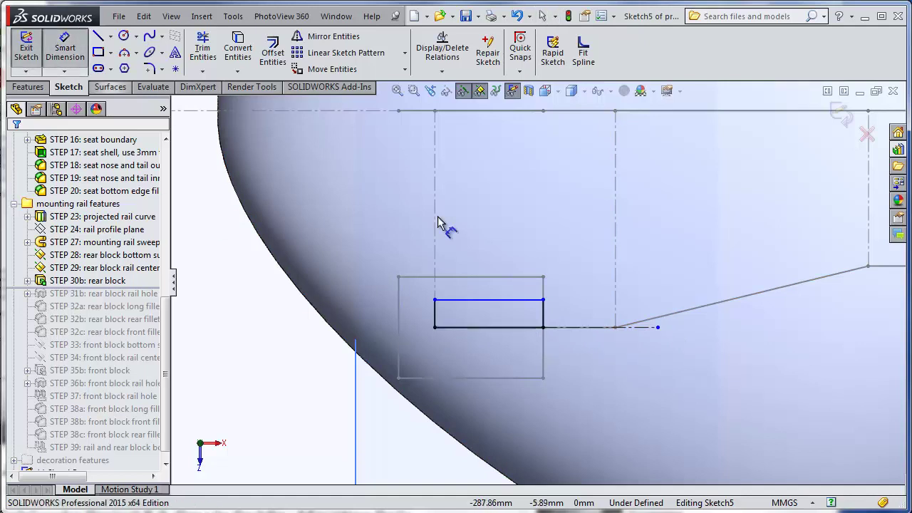
pyautogui.click(504, 299)
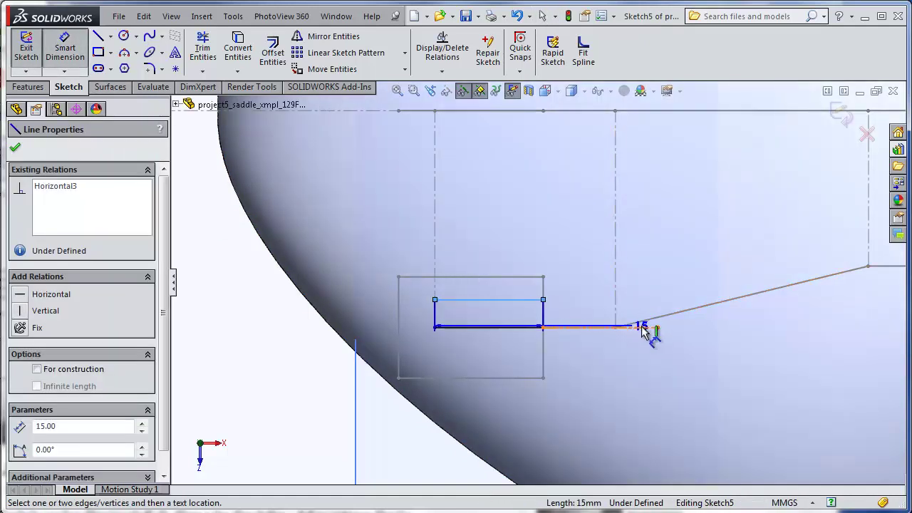
pyautogui.click(603, 377)
pyautogui.click(604, 377)
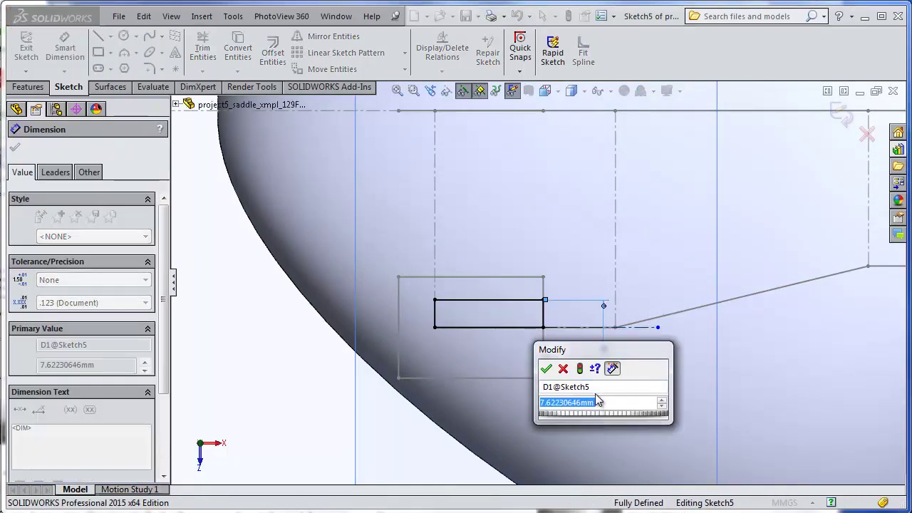
pyautogui.write('7')
pyautogui.press('Return')
pyautogui.scroll(3, 594, 394)
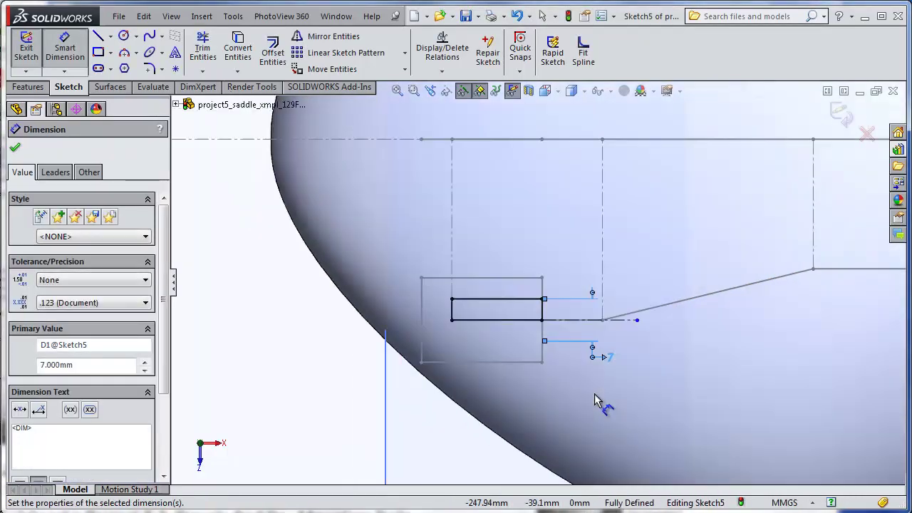
pyautogui.scroll(2, 594, 393)
pyautogui.press('Escape')
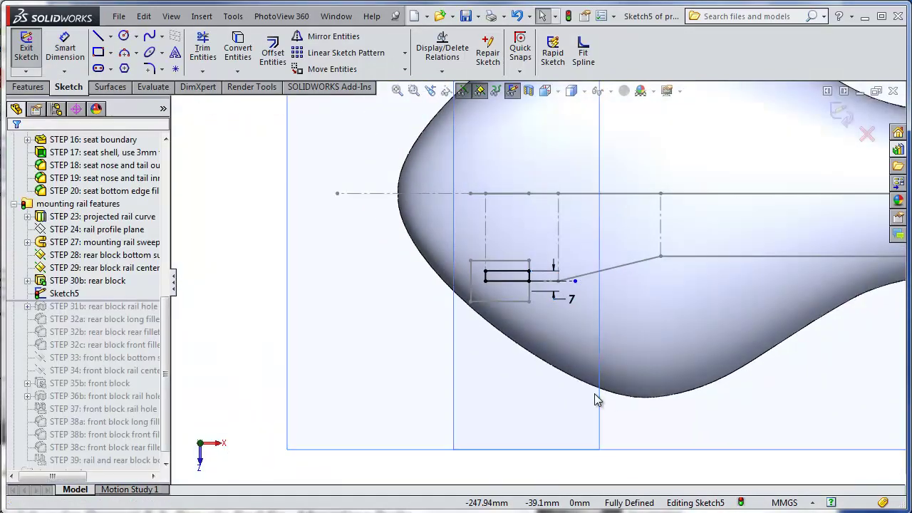
# - Revolve-cut the rectangle 360° around the centerline, limiting the feature scope to the STEP 30b rear block body
pyautogui.moveTo(594, 393); pyautogui.dragTo(559, 100, button='middle')
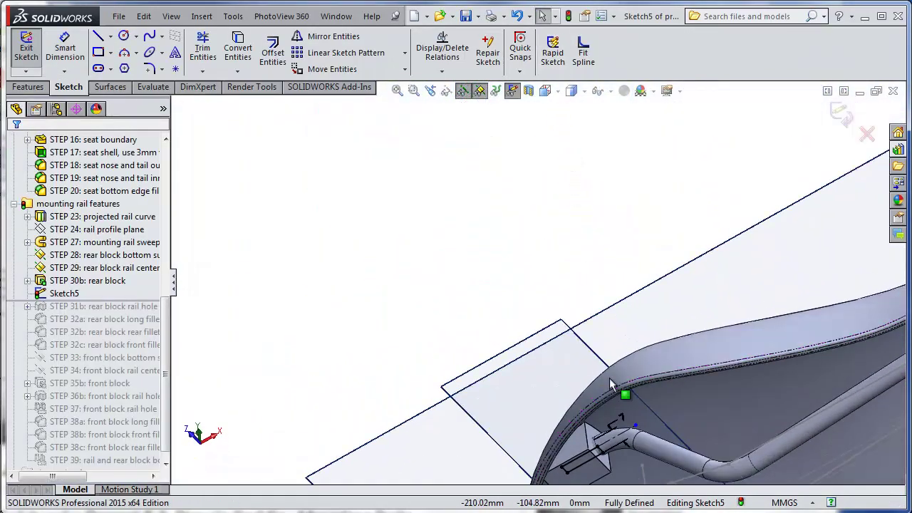
pyautogui.scroll(2, 603, 438)
pyautogui.scroll(-4, 604, 439)
pyautogui.moveTo(552, 380); pyautogui.dragTo(536, 361, button='middle')
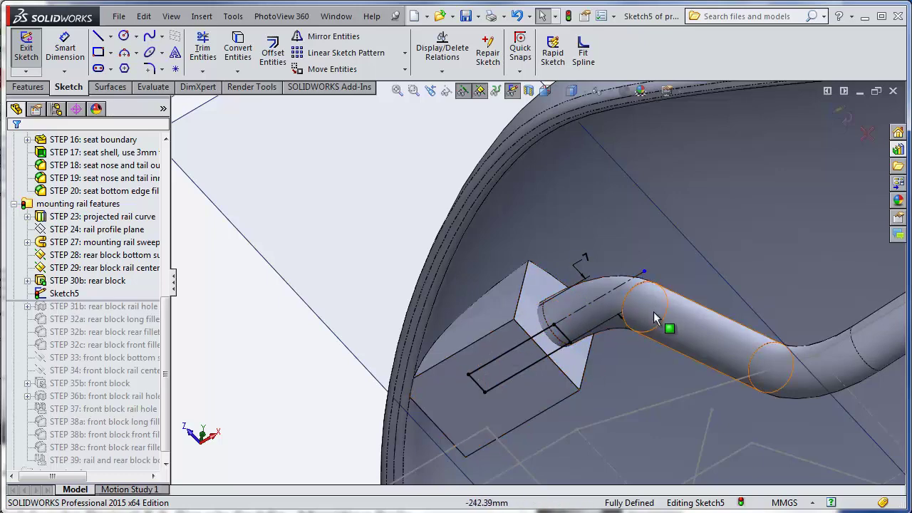
pyautogui.click(25, 88)
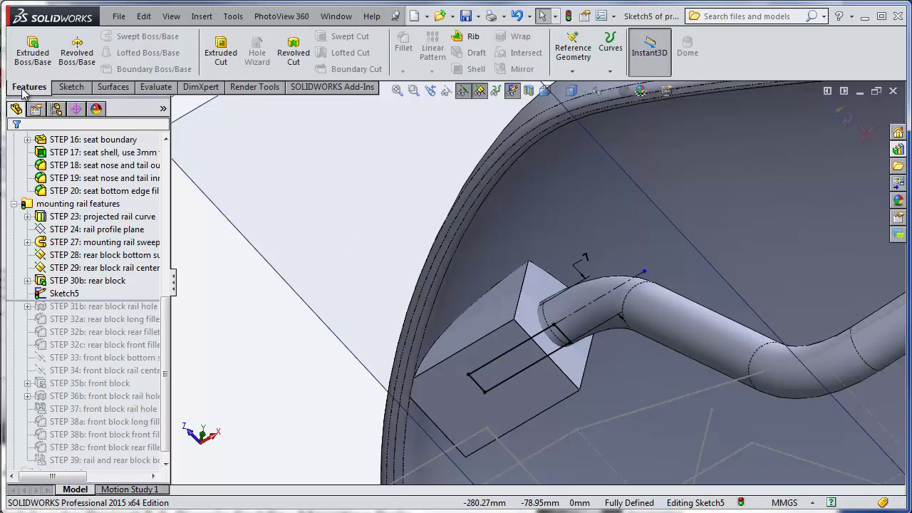
pyautogui.click(297, 57)
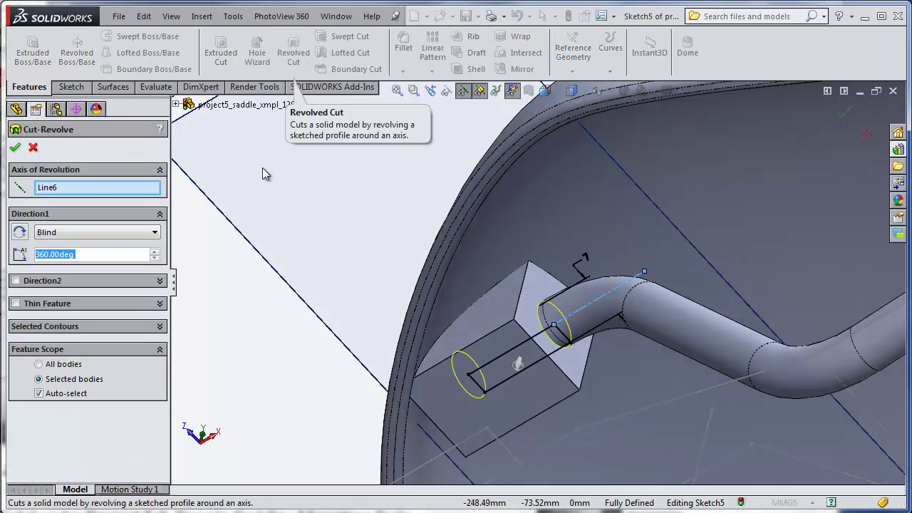
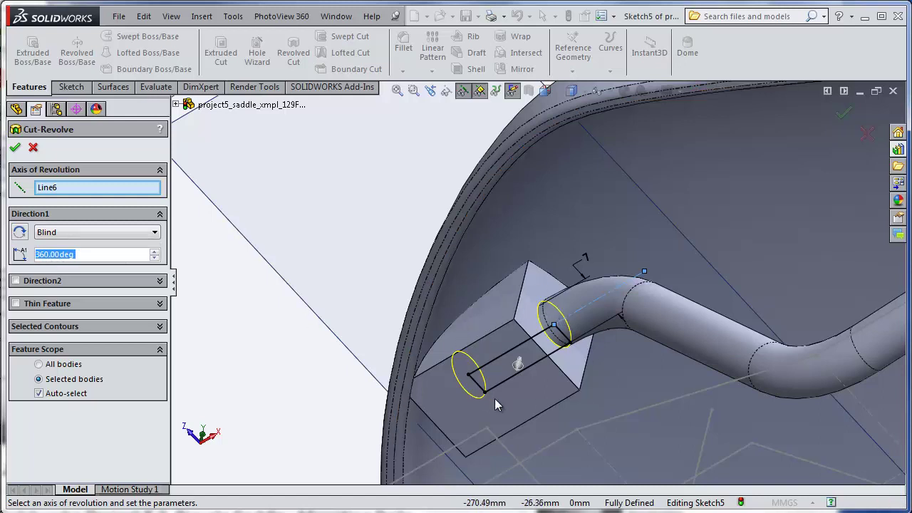
pyautogui.click(39, 392)
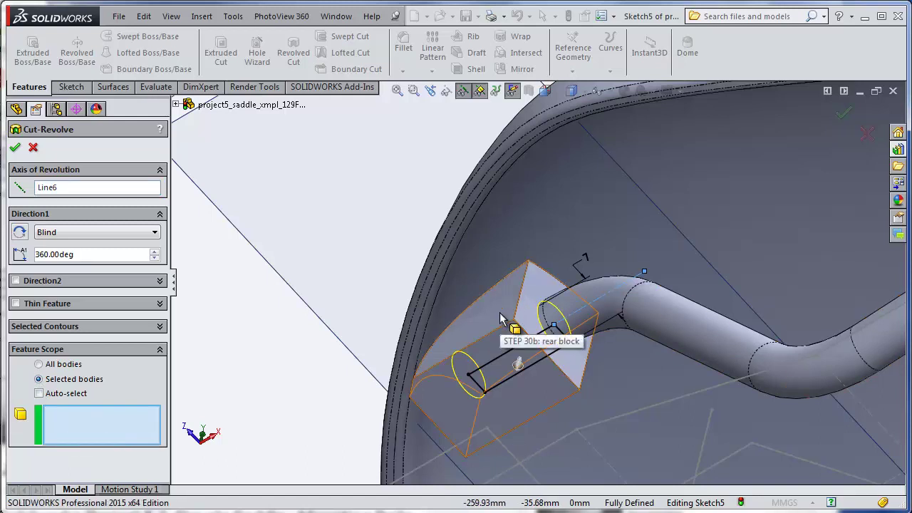
pyautogui.click(432, 359)
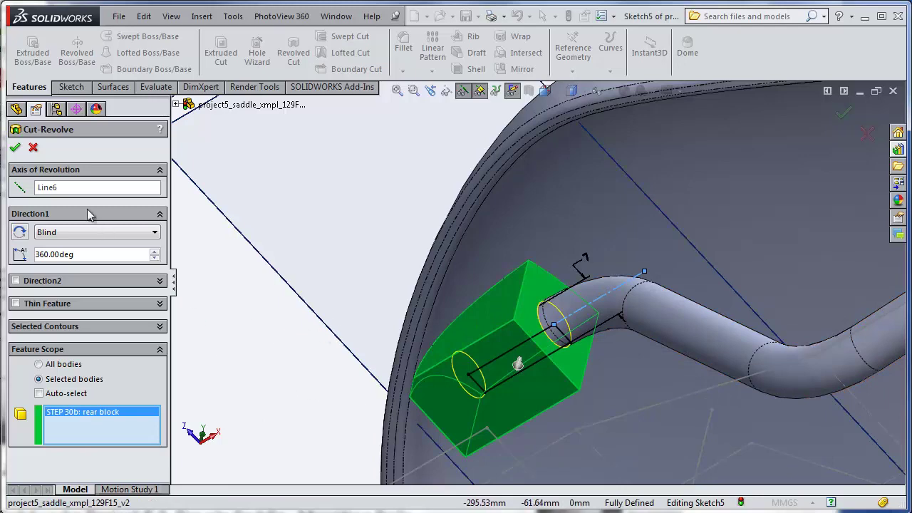
pyautogui.click(15, 148)
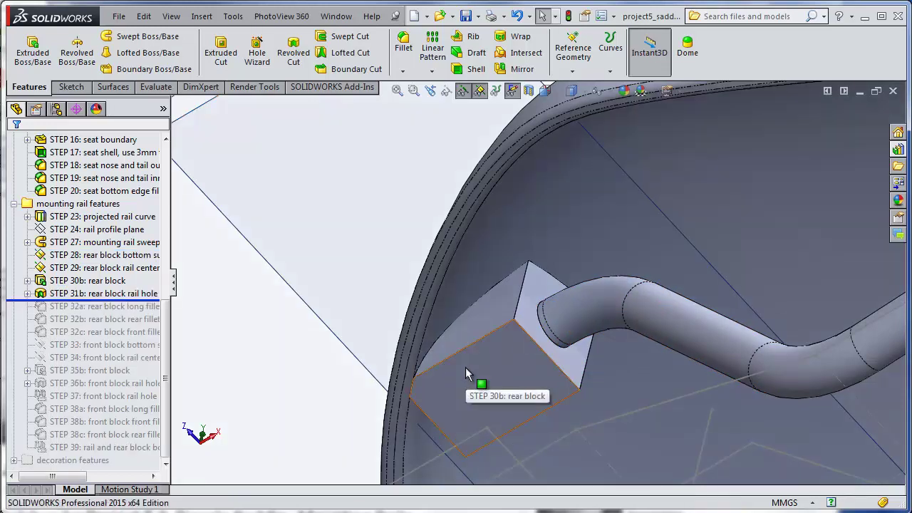
# - Roll the feature history forward to include the STEP 32a rear block long fillets
pyautogui.press('z')
pyautogui.press('z')
pyautogui.press('z')
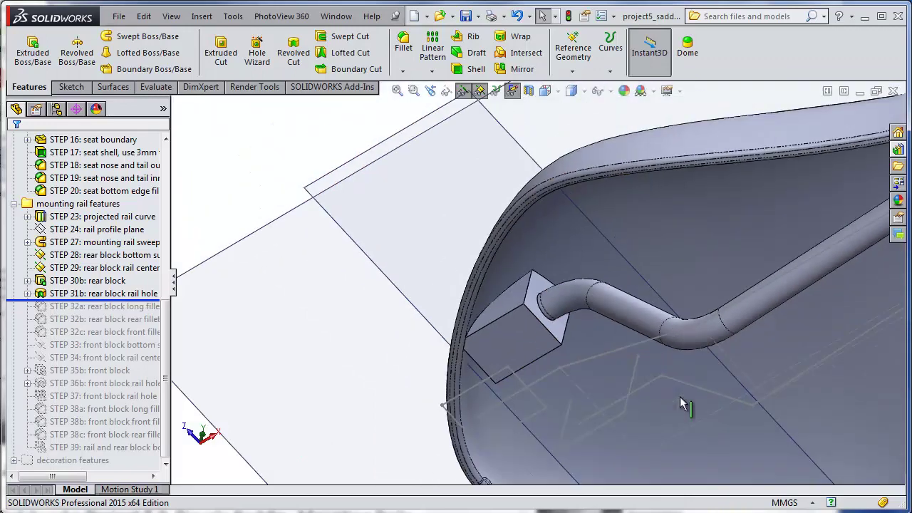
pyautogui.scroll(-2, 680, 404)
pyautogui.click(104, 332)
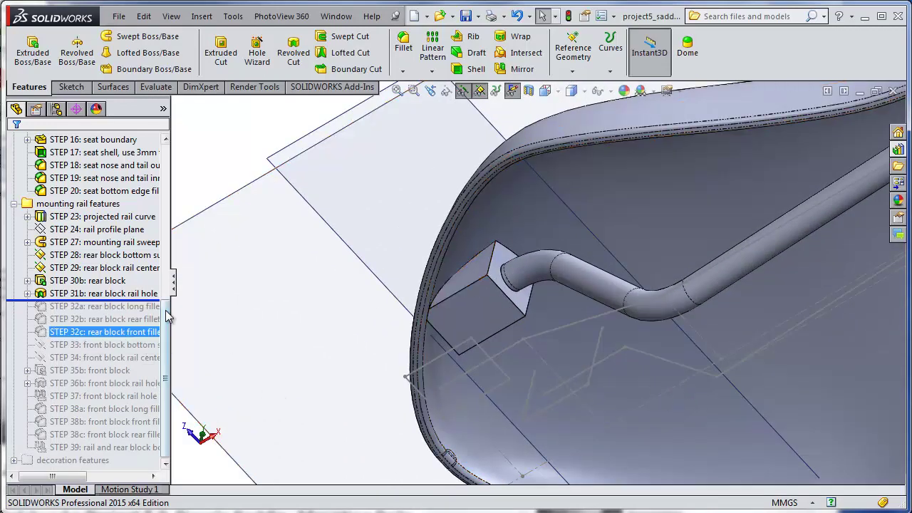
pyautogui.moveTo(168, 300); pyautogui.dragTo(168, 313)
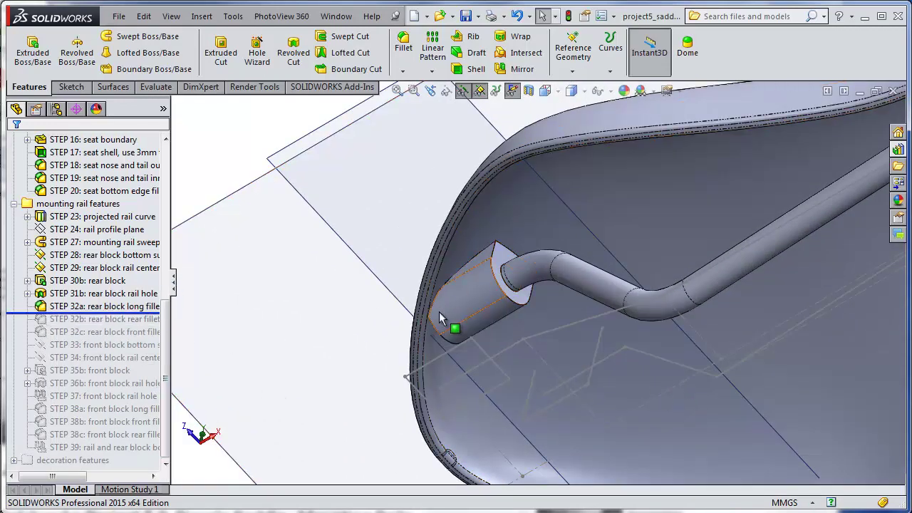
# - Roll the feature history forward to include the STEP 32b rear fillets and STEP 32c front fillets of the rear block
pyautogui.scroll(-1, 463, 307)
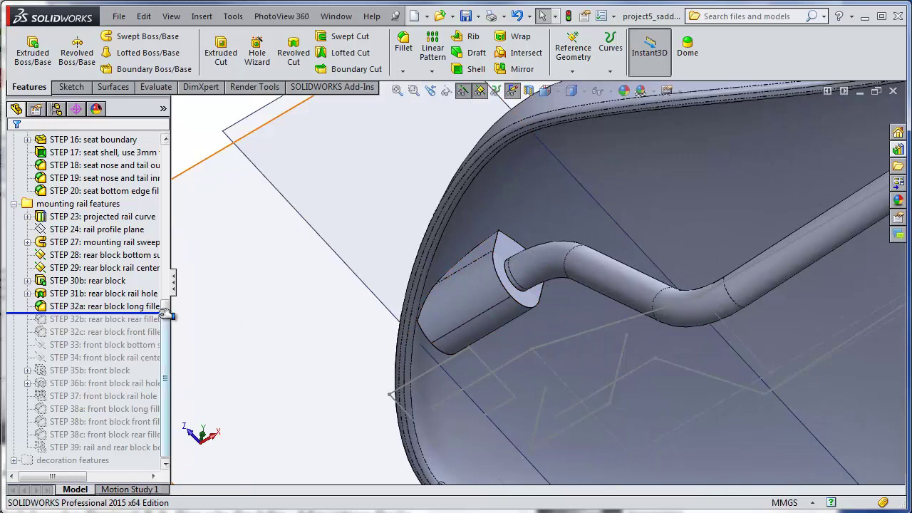
pyautogui.moveTo(168, 312); pyautogui.dragTo(157, 324)
pyautogui.moveTo(496, 297); pyautogui.dragTo(510, 189, button='middle')
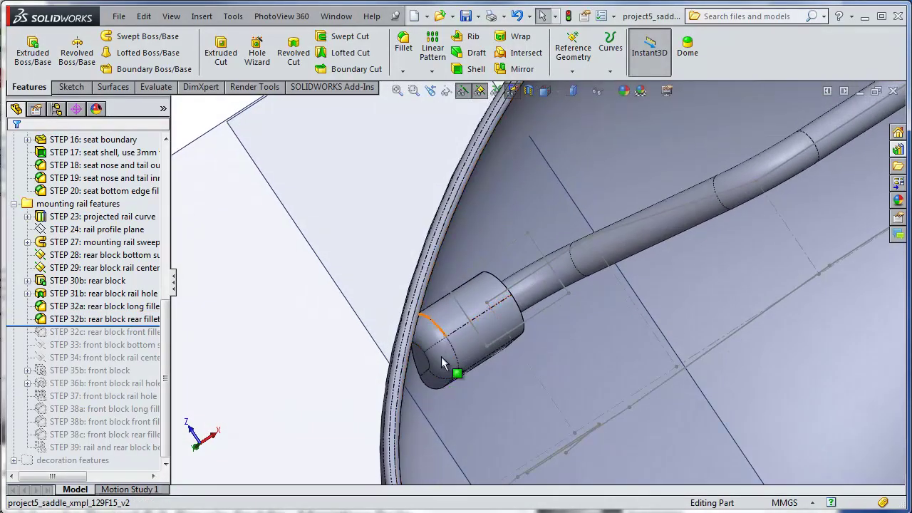
pyautogui.moveTo(539, 308); pyautogui.dragTo(278, 401, button='middle')
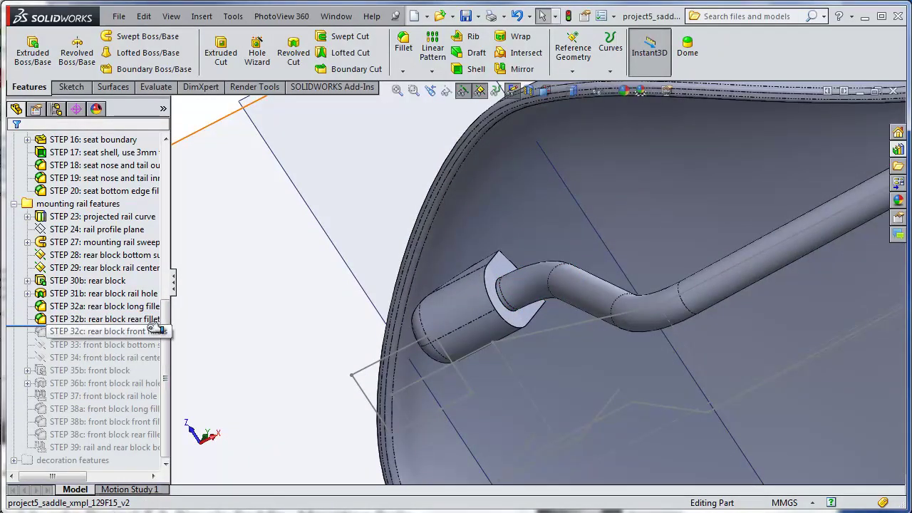
pyautogui.moveTo(164, 345); pyautogui.dragTo(165, 339)
# - Examine the filleted rear block around the rail hole, and the whole saddle from below and above
pyautogui.scroll(-5, 525, 315)
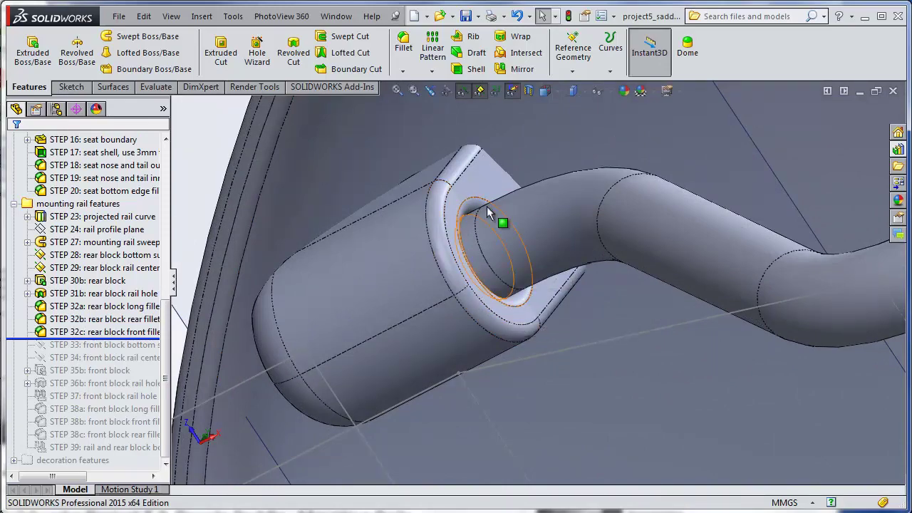
pyautogui.scroll(4, 526, 287)
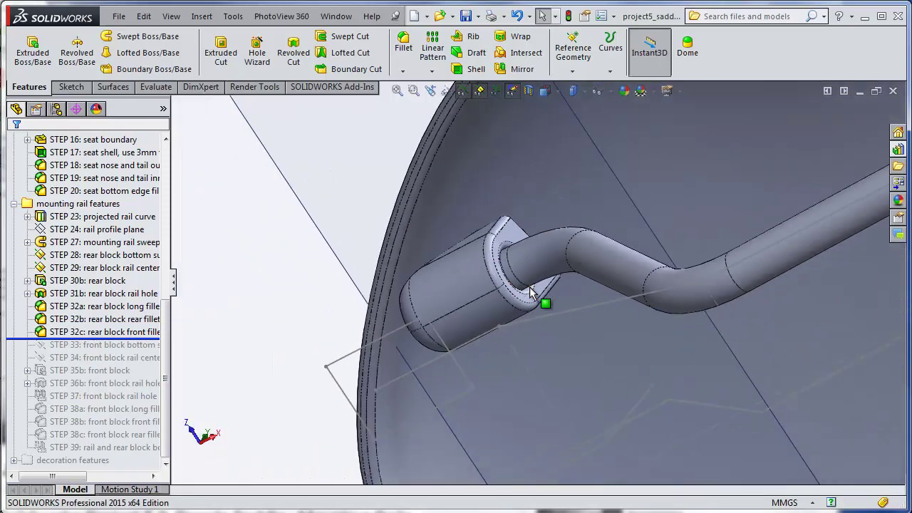
pyautogui.middleClick(528, 288)
pyautogui.moveTo(528, 288); pyautogui.dragTo(508, 325, button='middle')
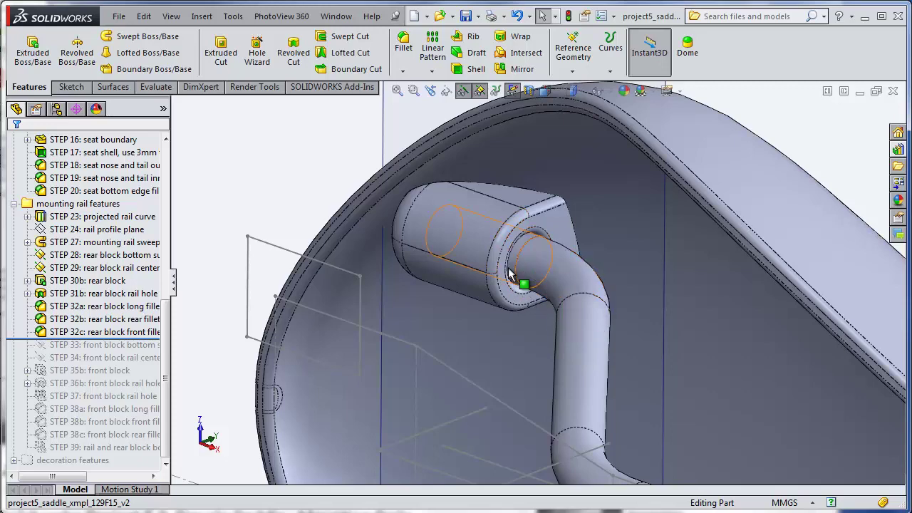
pyautogui.scroll(3, 546, 252)
pyautogui.scroll(4, 614, 396)
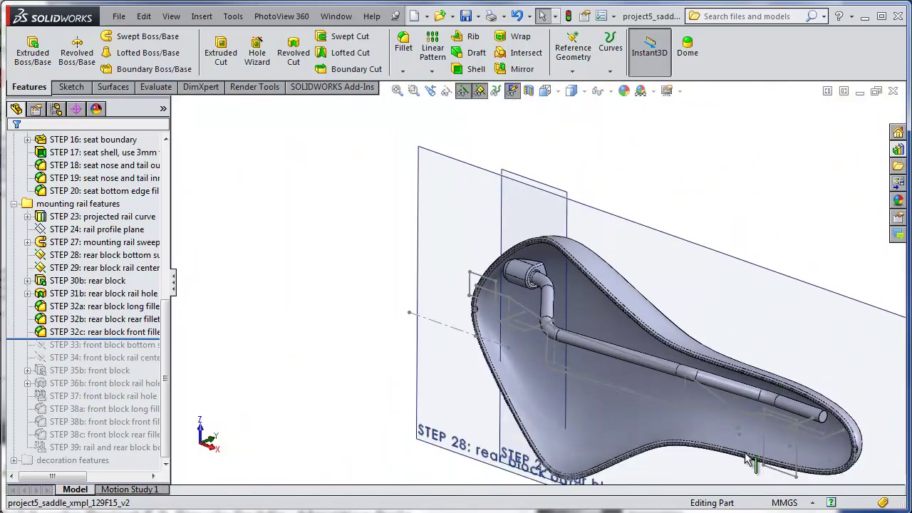
pyautogui.scroll(1, 747, 459)
pyautogui.scroll(2, 697, 378)
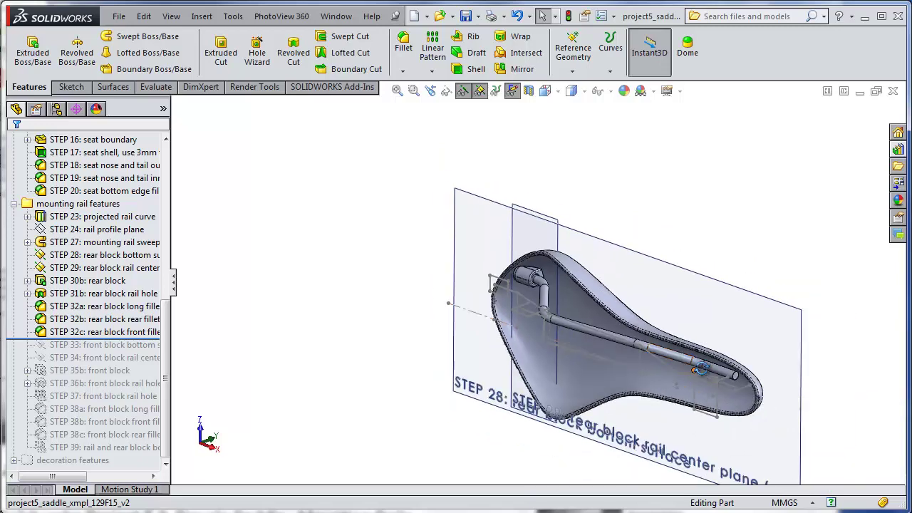
pyautogui.moveTo(701, 368); pyautogui.dragTo(726, 512, button='middle')
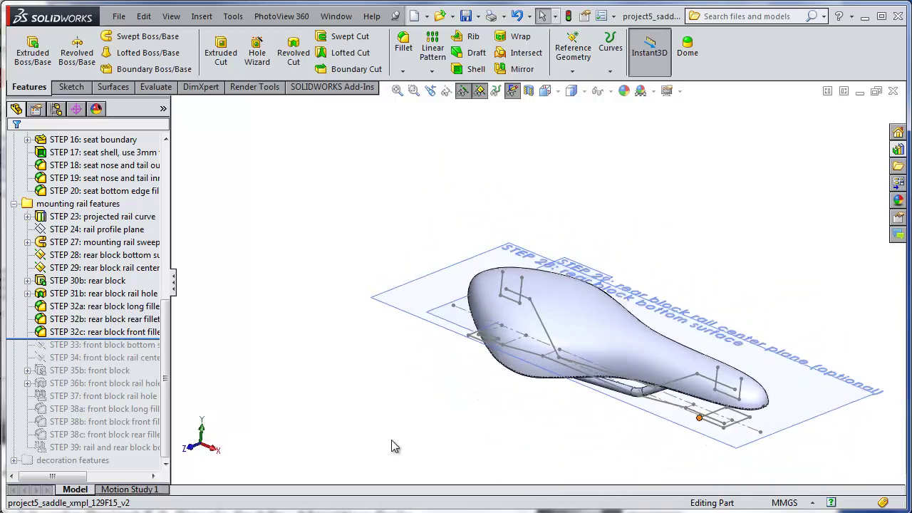
# - Hide the STEP 28 rear block bottom surface plane and the STEP 29 rear block rail center plane
pyautogui.moveTo(417, 423); pyautogui.dragTo(412, 343, button='middle')
pyautogui.scroll(-2, 385, 299)
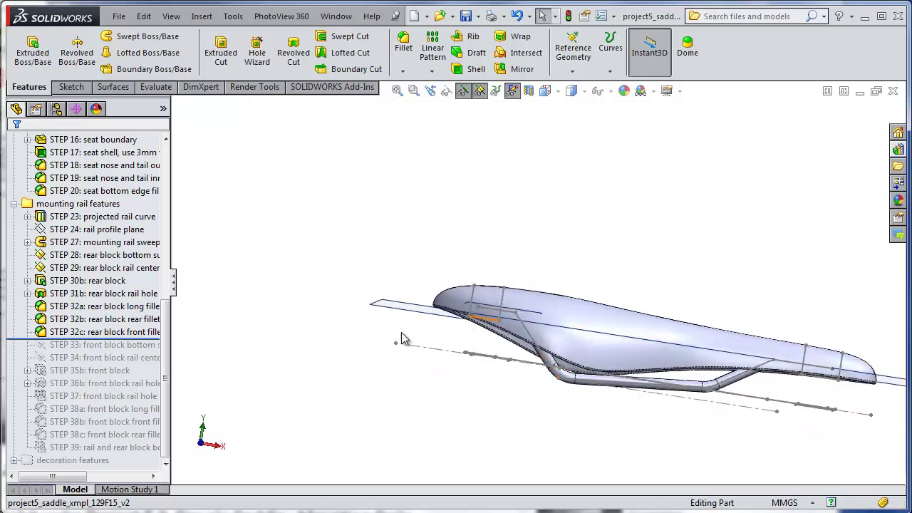
pyautogui.rightClick(392, 305)
pyautogui.click(435, 282)
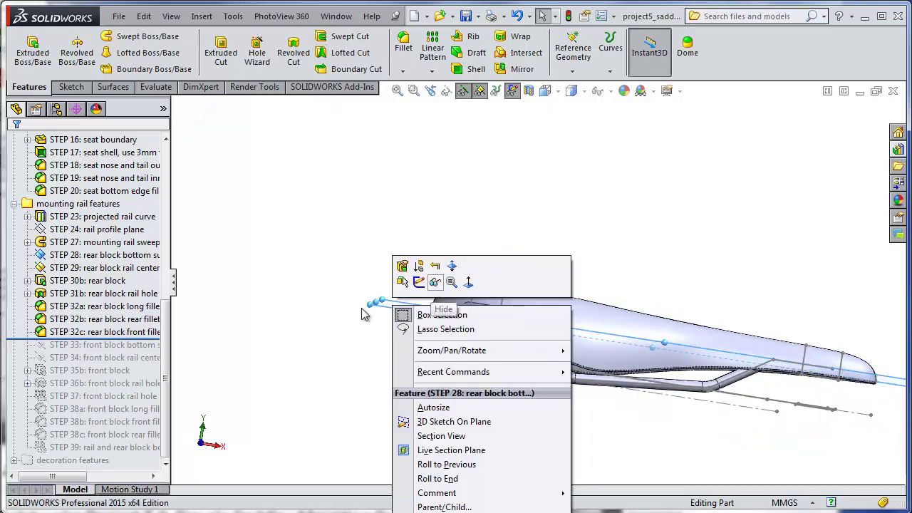
pyautogui.moveTo(420, 373); pyautogui.dragTo(406, 423, button='middle')
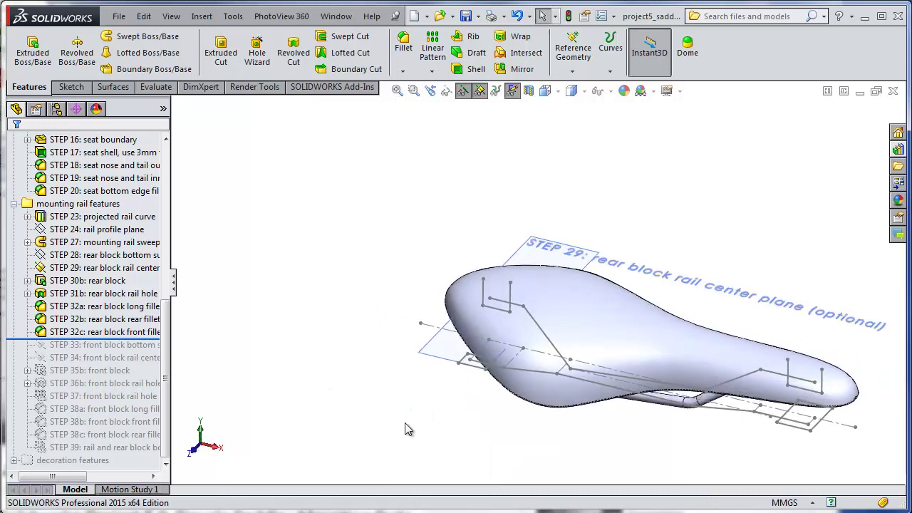
pyautogui.rightClick(434, 362)
pyautogui.click(476, 337)
# - Roll the feature history forward to include the STEP 33 front block bottom surface plane and show that plane
pyautogui.moveTo(772, 455); pyautogui.dragTo(764, 337, button='middle')
pyautogui.scroll(-2, 766, 342)
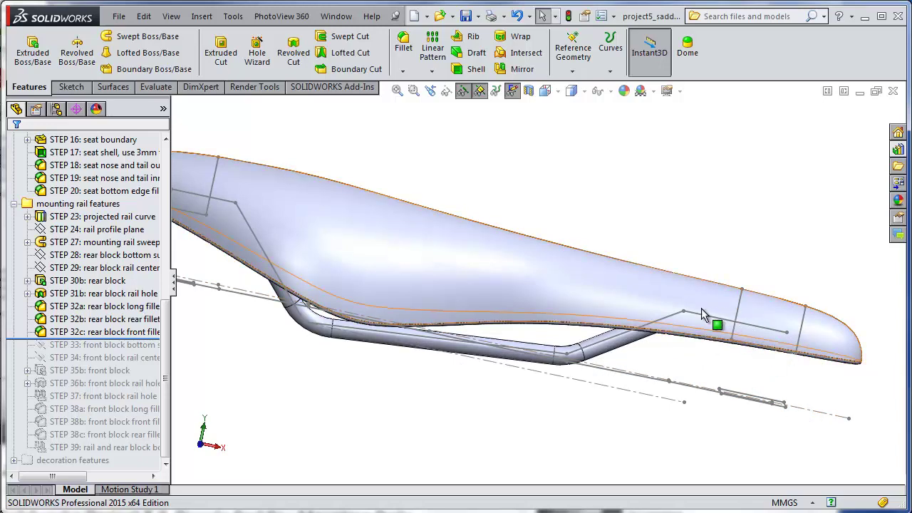
pyautogui.scroll(1, 311, 381)
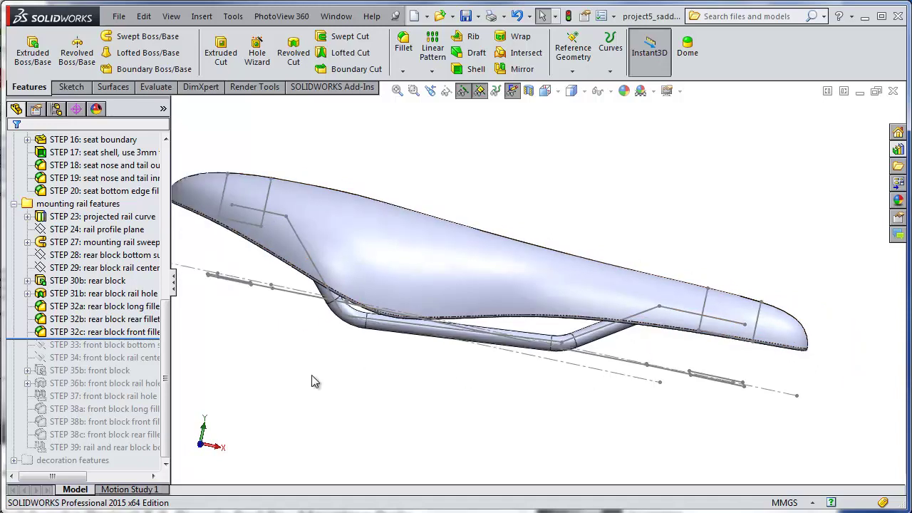
pyautogui.moveTo(170, 342); pyautogui.dragTo(206, 350)
pyautogui.click(161, 345)
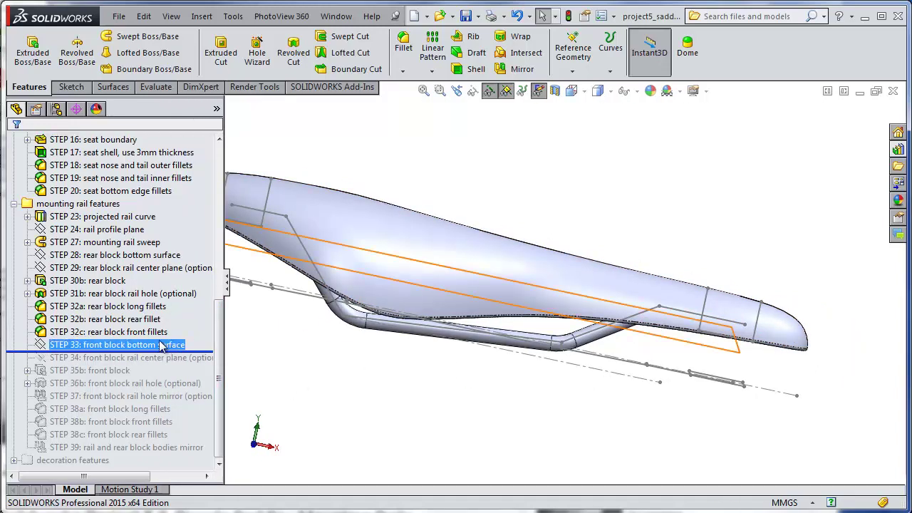
pyautogui.rightClick(159, 347)
pyautogui.click(170, 325)
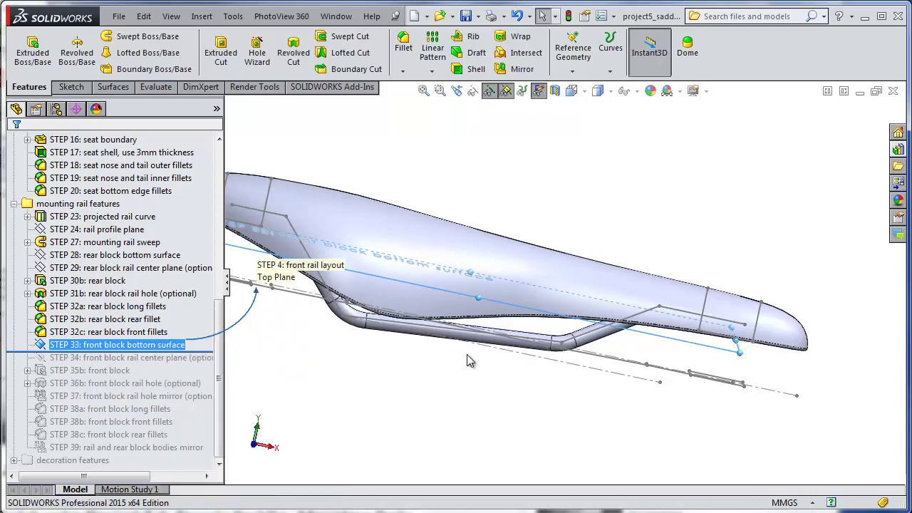
# - Examine the front block bottom surface plane against the front rail layout at the saddle nose, starting from the Front view
pyautogui.scroll(-2, 618, 362)
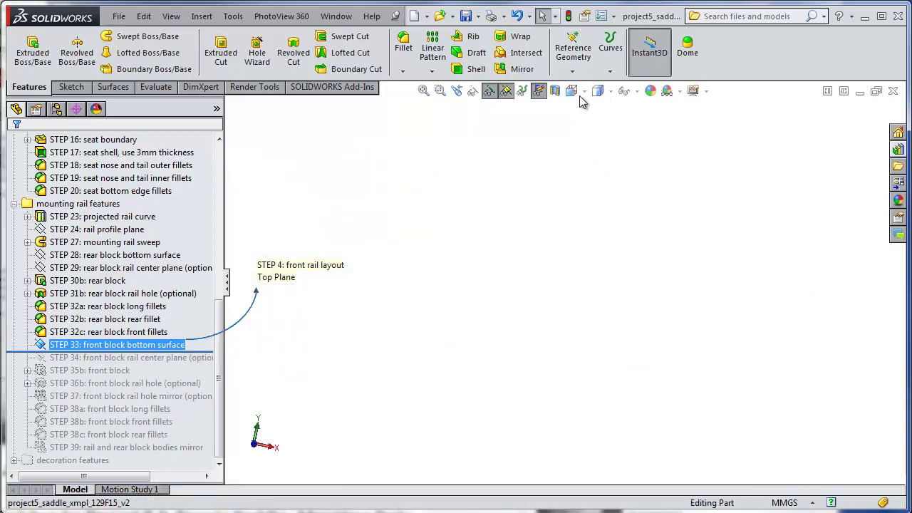
pyautogui.click(577, 91)
pyautogui.click(591, 143)
pyautogui.scroll(-4, 715, 221)
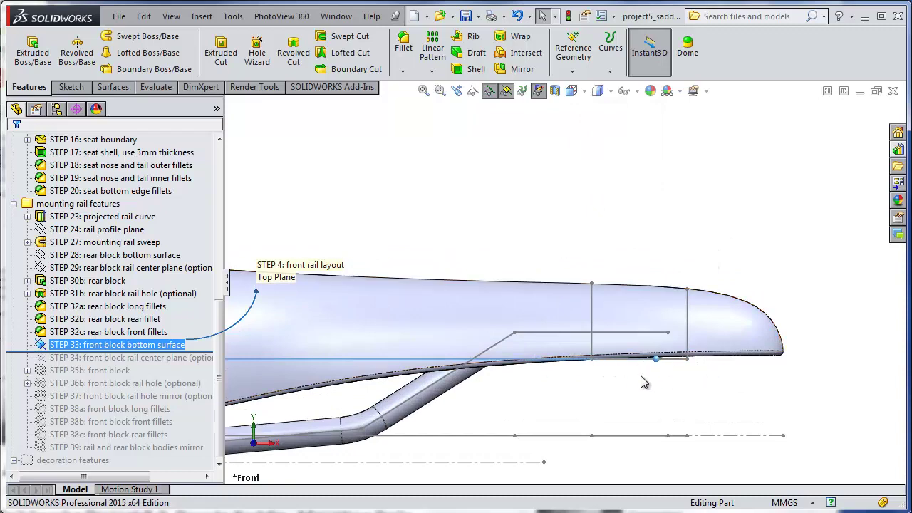
pyautogui.scroll(3, 641, 378)
pyautogui.moveTo(629, 379); pyautogui.dragTo(619, 396, button='middle')
pyautogui.scroll(-1, 619, 396)
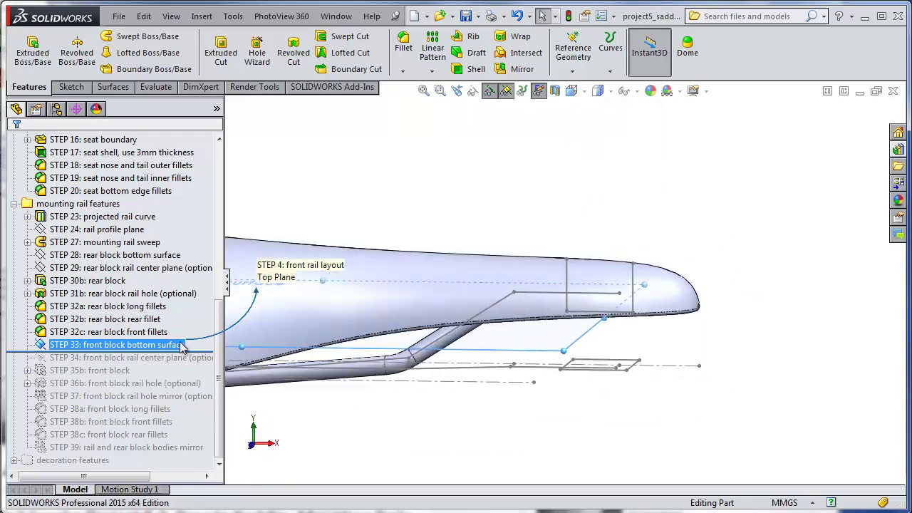
# - Roll the feature history forward to include the STEP 34 front block rail center plane and show that plane
pyautogui.moveTo(192, 351); pyautogui.dragTo(194, 365)
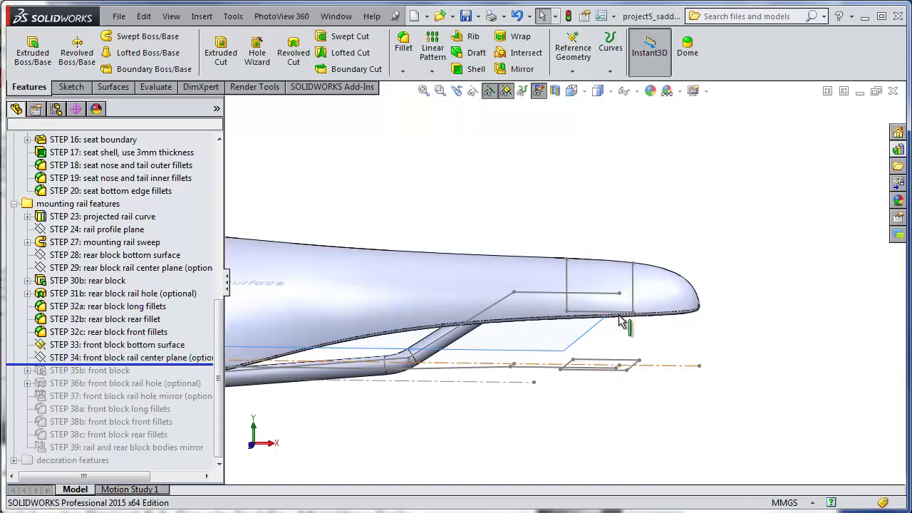
pyautogui.rightClick(107, 356)
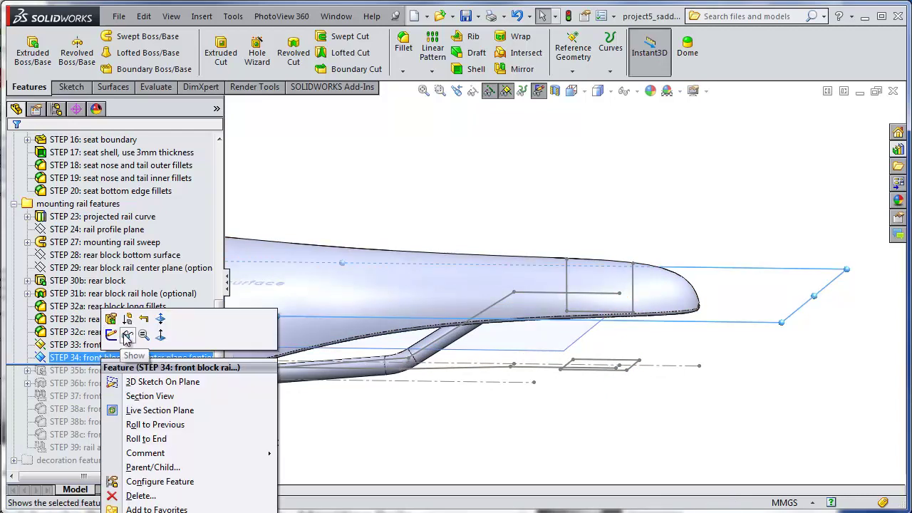
pyautogui.click(129, 338)
pyautogui.click(661, 360)
pyautogui.moveTo(662, 360); pyautogui.dragTo(670, 336, button='middle')
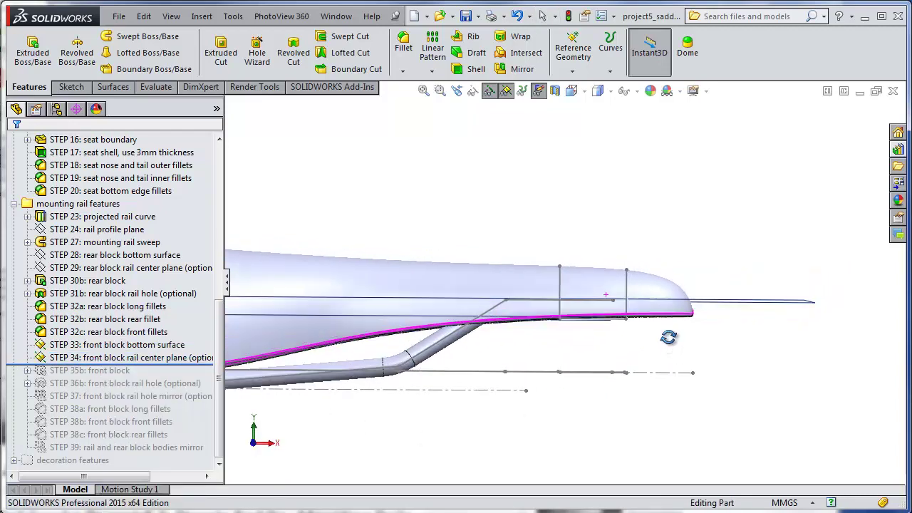
# - Roll the feature history forward to include the STEP 35b front block and inspect where the mounting rail enters it
pyautogui.scroll(-1, 671, 337)
pyautogui.moveTo(504, 292); pyautogui.dragTo(291, 358, button='middle')
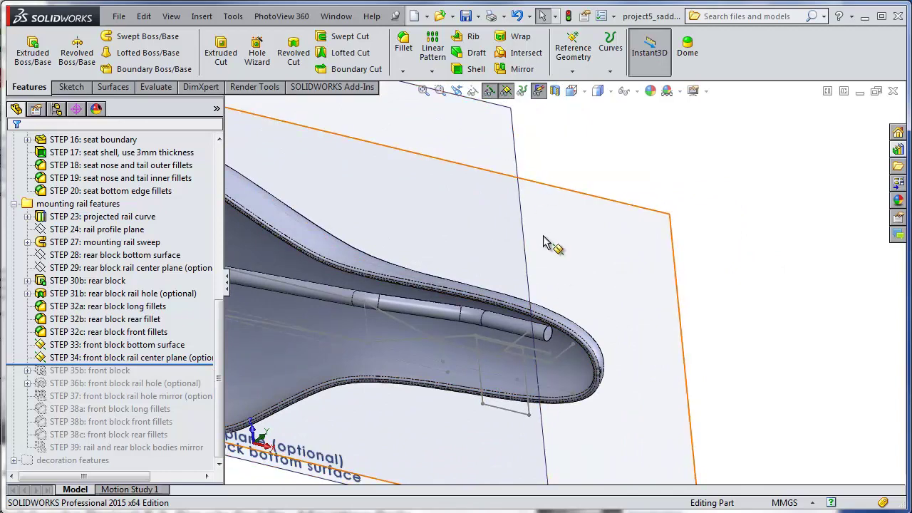
pyautogui.moveTo(547, 245); pyautogui.dragTo(559, 352, button='middle')
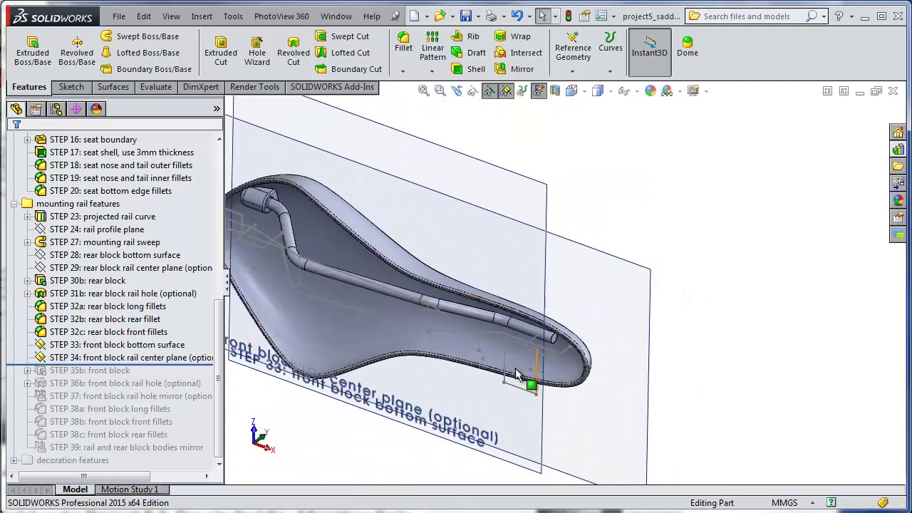
pyautogui.scroll(-3, 556, 351)
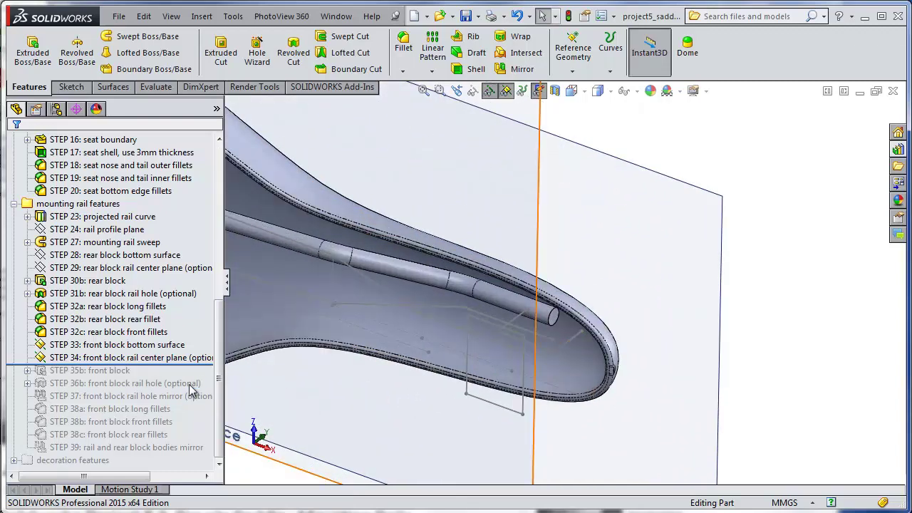
pyautogui.moveTo(195, 366); pyautogui.dragTo(188, 375)
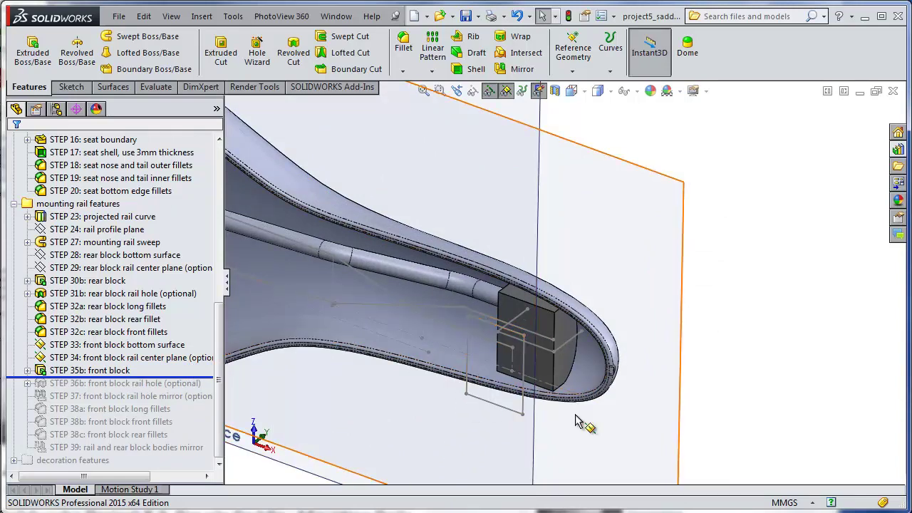
pyautogui.moveTo(578, 422); pyautogui.dragTo(576, 361, button='middle')
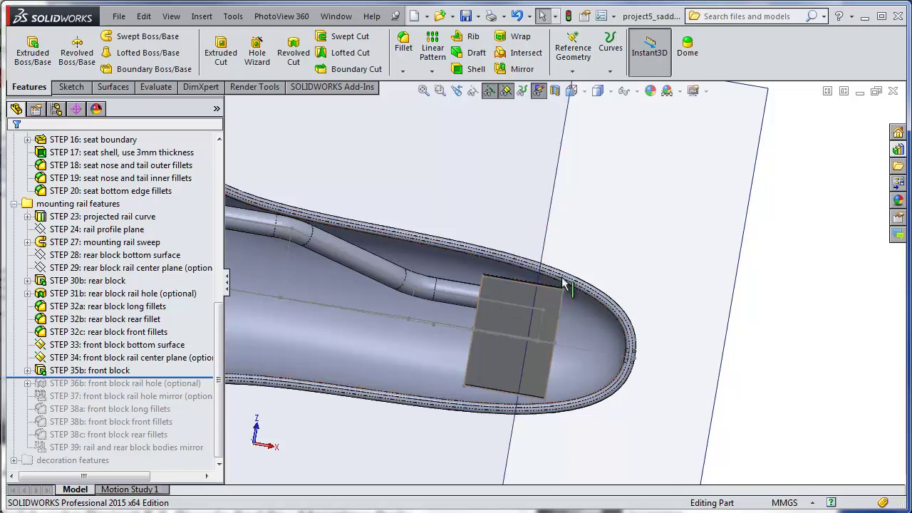
pyautogui.moveTo(498, 334); pyautogui.dragTo(514, 201, button='middle')
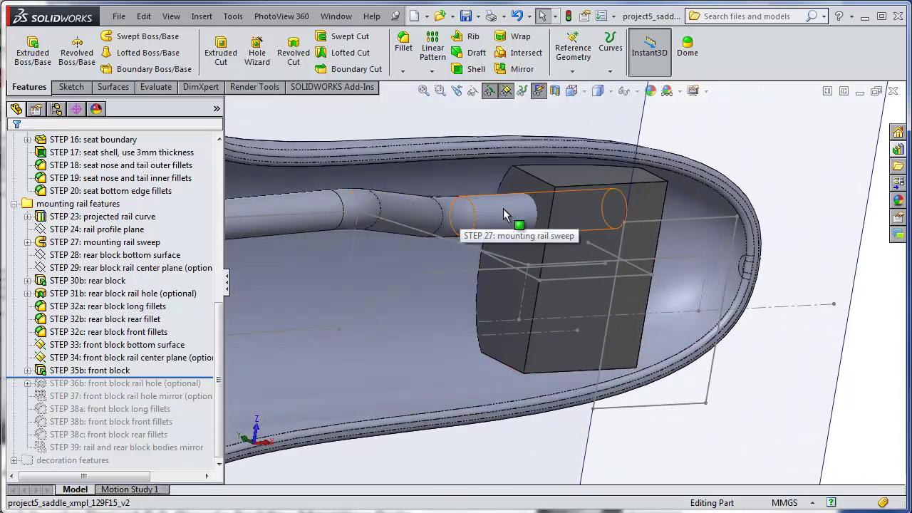
pyautogui.scroll(2, 562, 280)
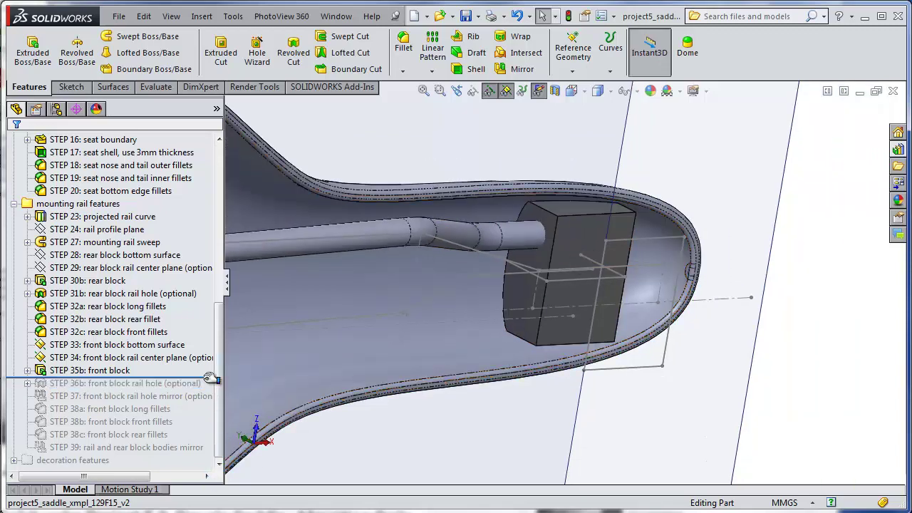
# - Roll the feature history forward to include the STEP 36b front block rail hole and inspect its STEP 36a sketch
pyautogui.moveTo(210, 378); pyautogui.dragTo(79, 404)
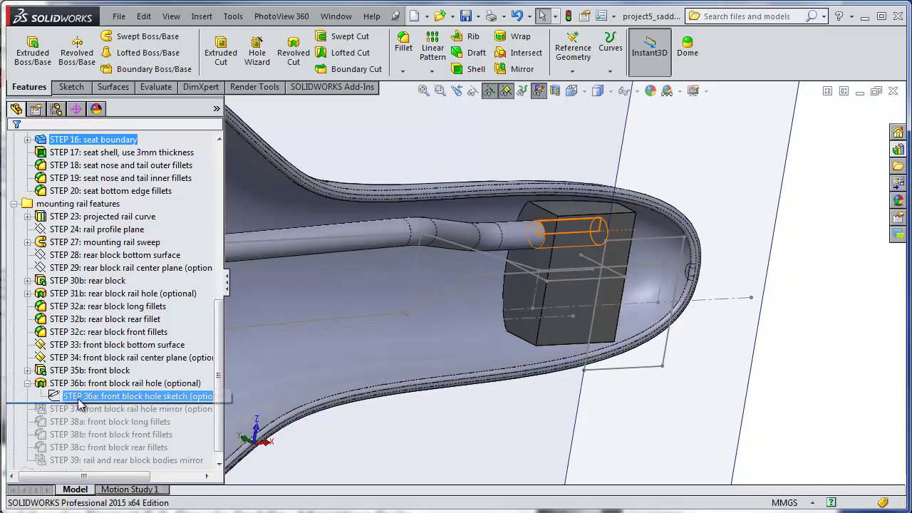
pyautogui.click(80, 399)
pyautogui.scroll(-3, 463, 285)
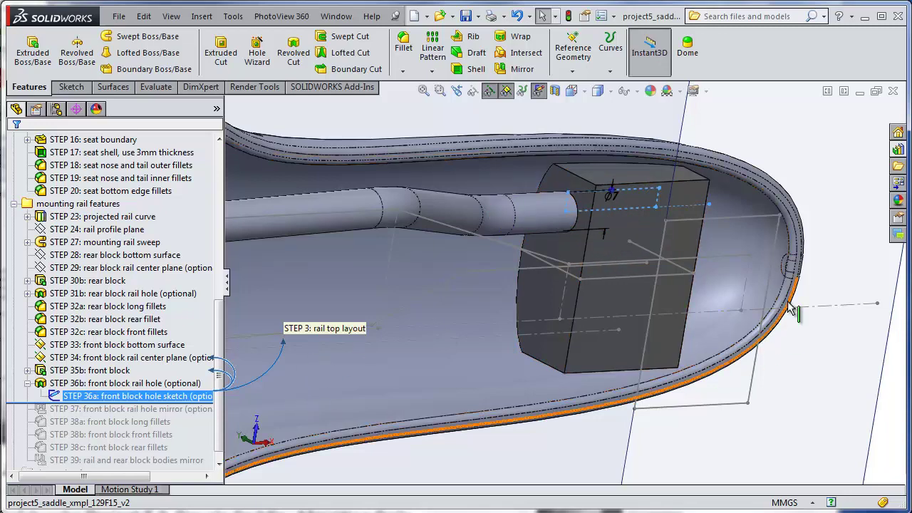
pyautogui.click(584, 213)
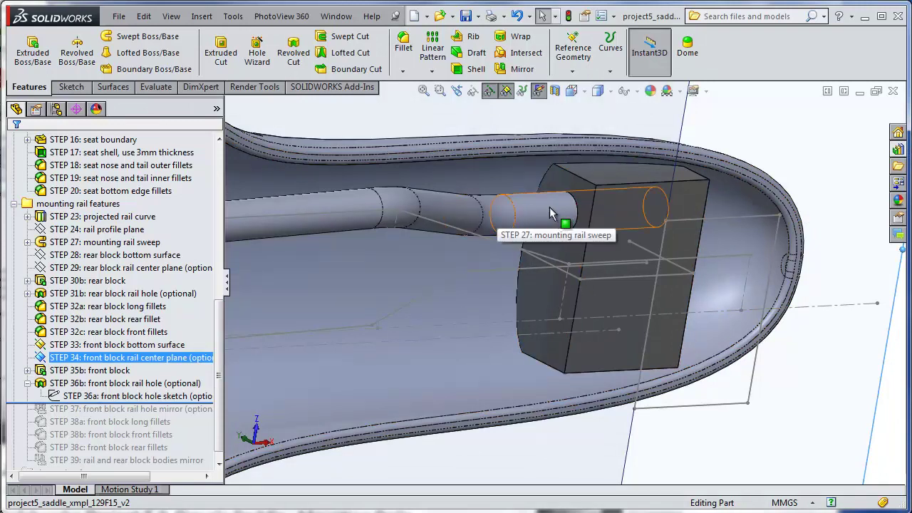
# - Roll the history back before the STEP 36b rail hole and forward again to compare the rail's entry into the front block
pyautogui.moveTo(214, 403); pyautogui.dragTo(209, 377)
pyautogui.scroll(-5, 588, 227)
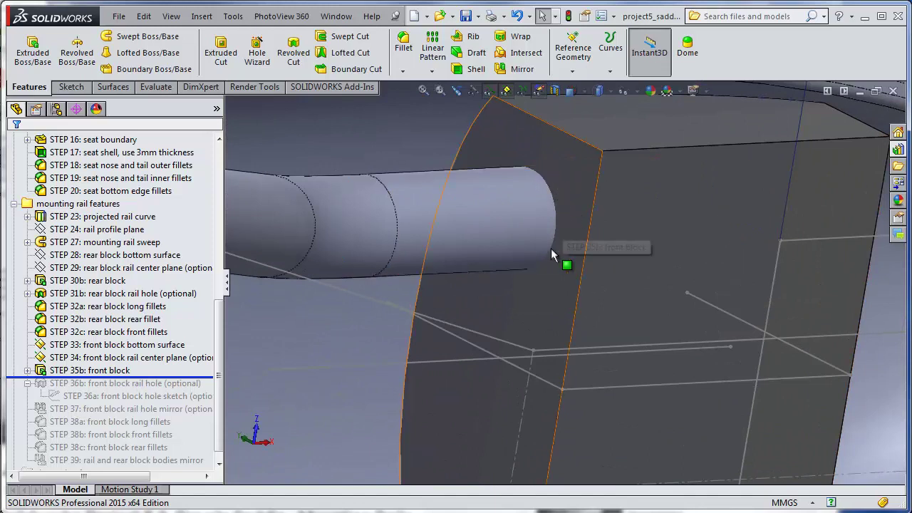
pyautogui.moveTo(215, 376); pyautogui.dragTo(214, 402)
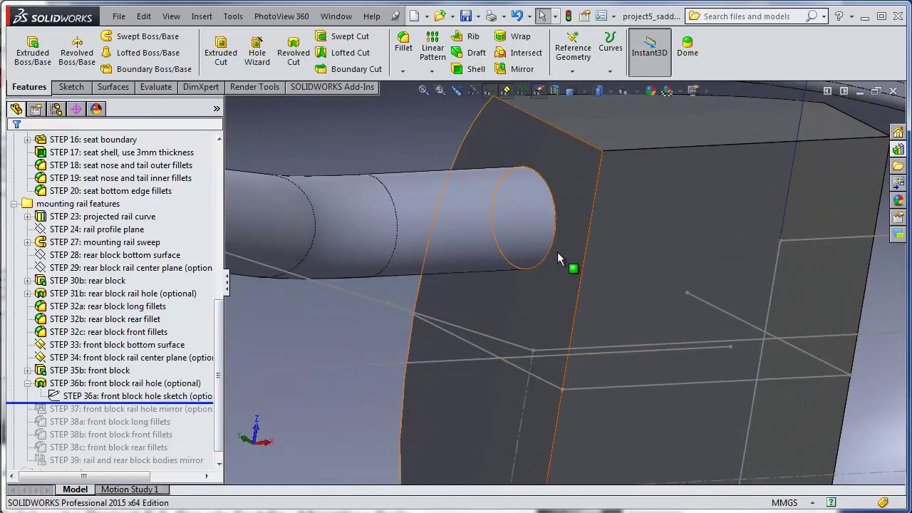
pyautogui.scroll(5, 559, 299)
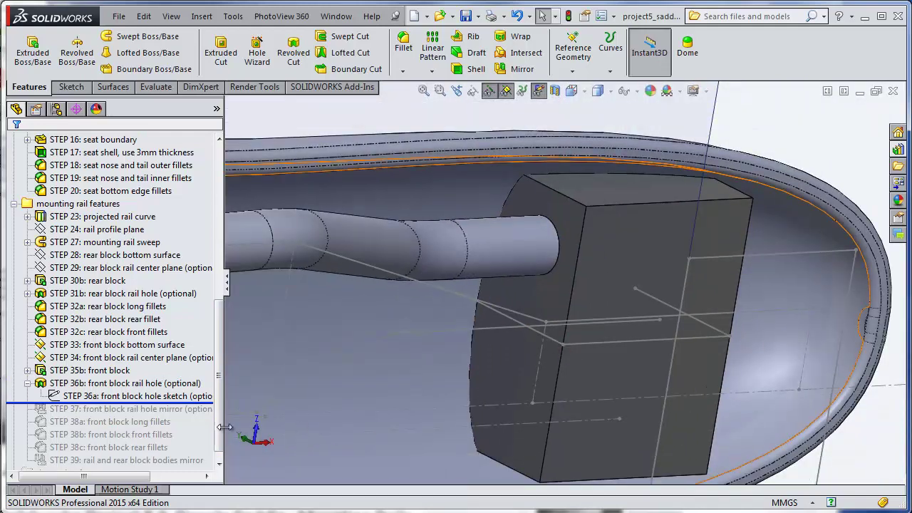
pyautogui.scroll(5, 239, 438)
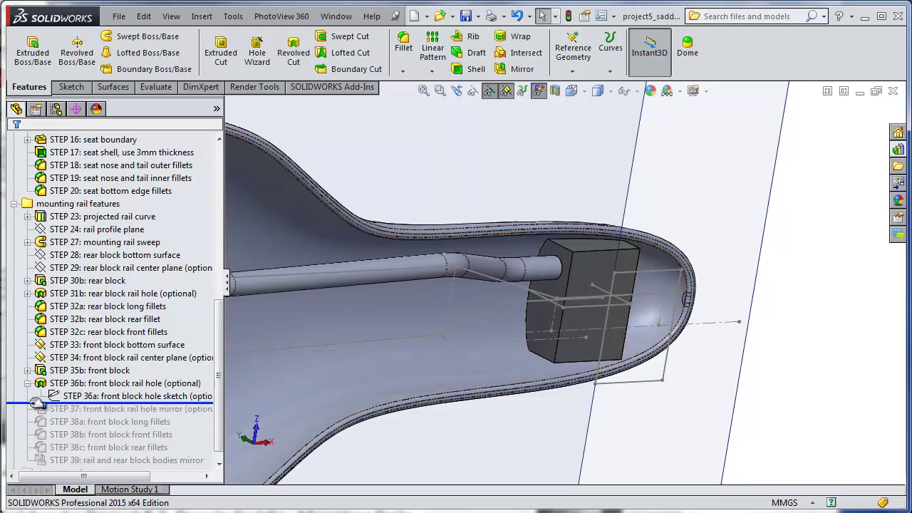
# - Roll the feature history forward to include the STEP 37 front block rail hole mirror and the STEP 38a front block long fillets
pyautogui.moveTo(32, 408); pyautogui.dragTo(32, 416)
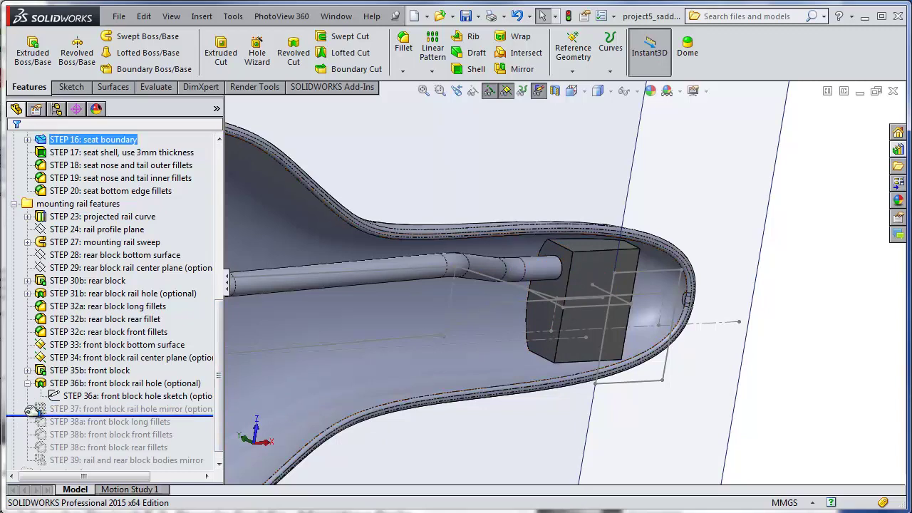
pyautogui.scroll(-2, 554, 360)
pyautogui.moveTo(553, 360); pyautogui.dragTo(510, 384, button='middle')
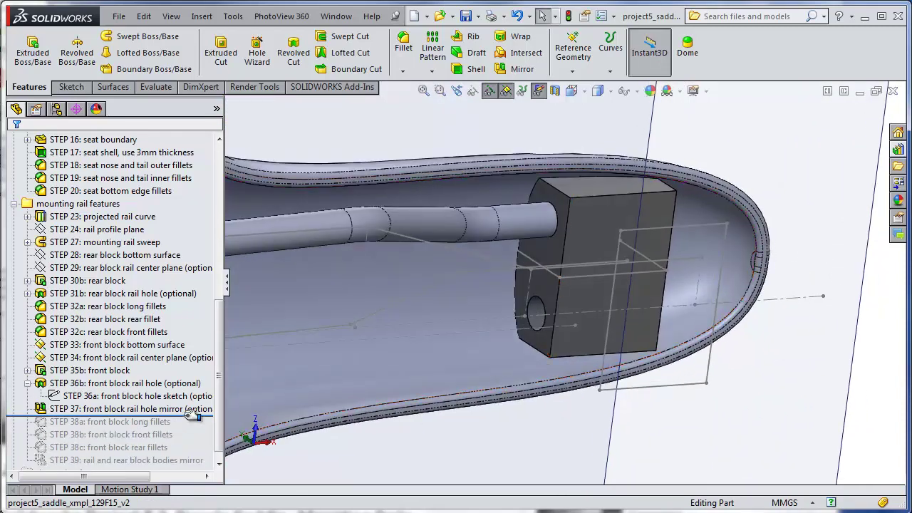
pyautogui.moveTo(194, 416)
pyautogui.mouseDown()
pyautogui.moveTo(195, 427)
pyautogui.moveTo(187, 422)
pyautogui.mouseUp()
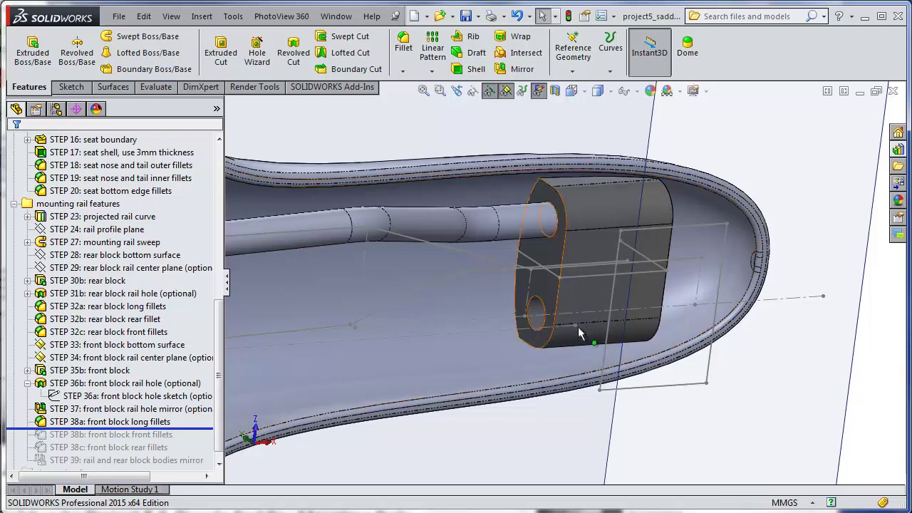
# - Hide all sketches and roll the feature history forward to include the STEP 38b front fillets and STEP 38c rear fillets of the front block
pyautogui.click(539, 93)
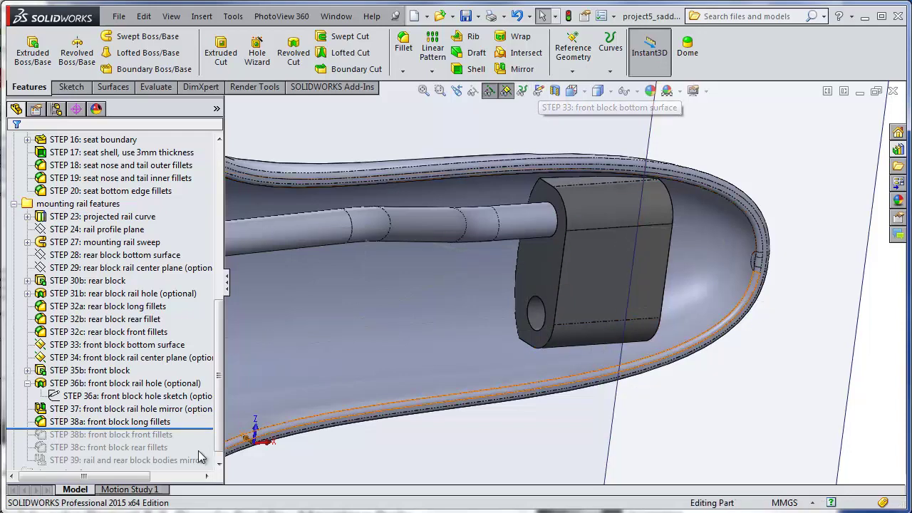
pyautogui.moveTo(195, 441); pyautogui.dragTo(195, 440)
pyautogui.moveTo(577, 389); pyautogui.dragTo(606, 378, button='middle')
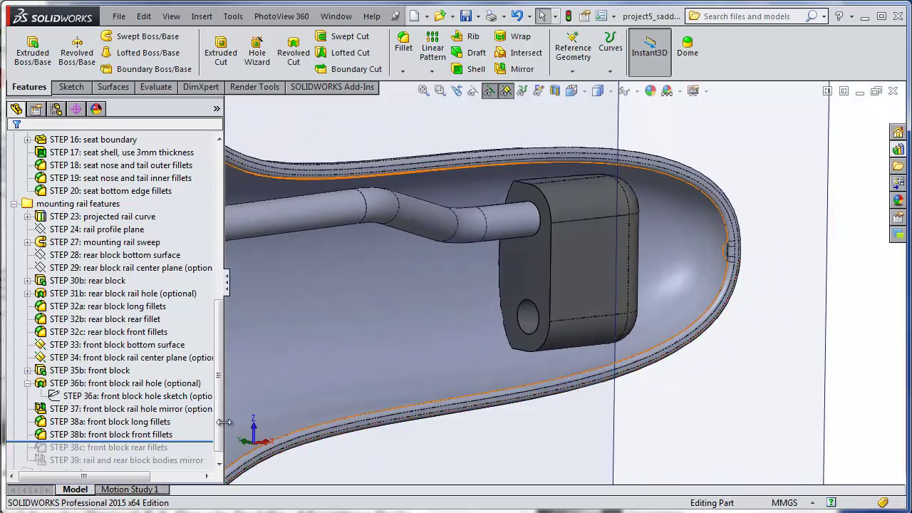
pyautogui.moveTo(205, 441); pyautogui.dragTo(205, 454)
pyautogui.moveTo(606, 255); pyautogui.dragTo(520, 183, button='middle')
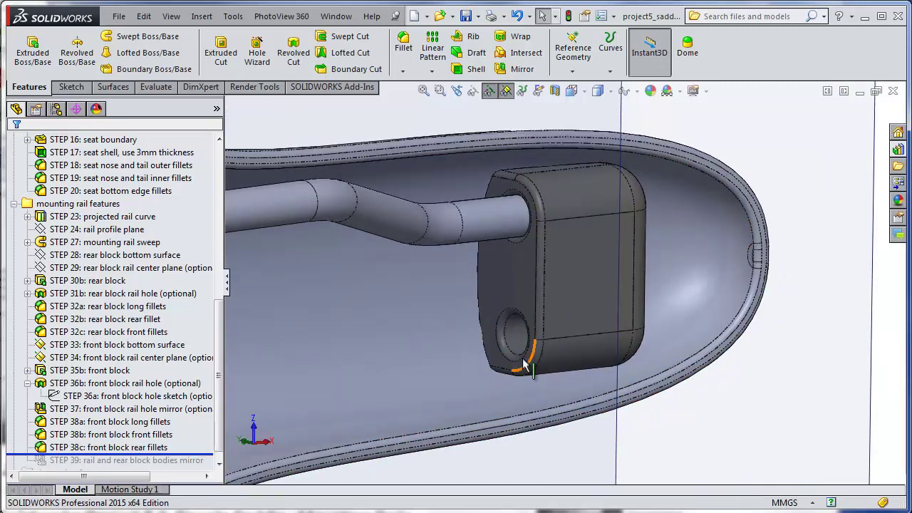
pyautogui.click(560, 366)
pyautogui.moveTo(560, 366); pyautogui.dragTo(580, 369, button='middle')
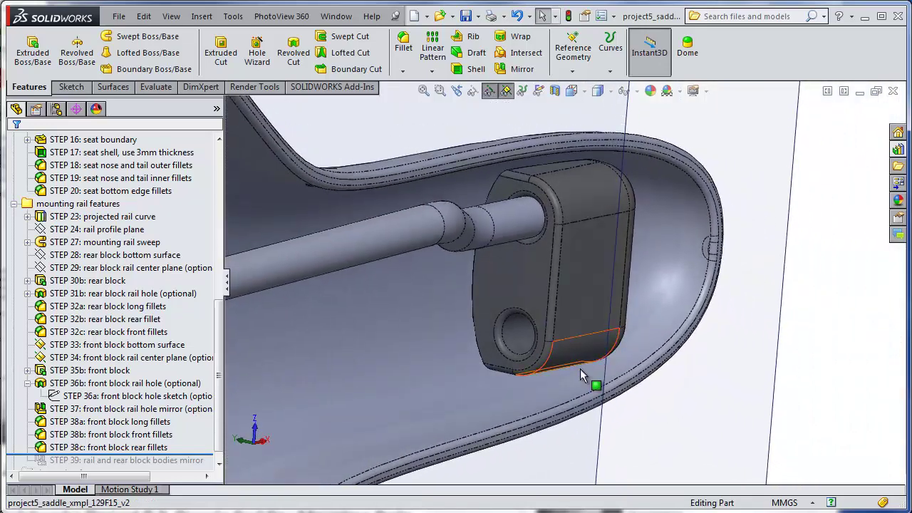
pyautogui.scroll(2, 544, 408)
pyautogui.scroll(4, 545, 408)
pyautogui.moveTo(544, 408); pyautogui.dragTo(320, 209, button='middle')
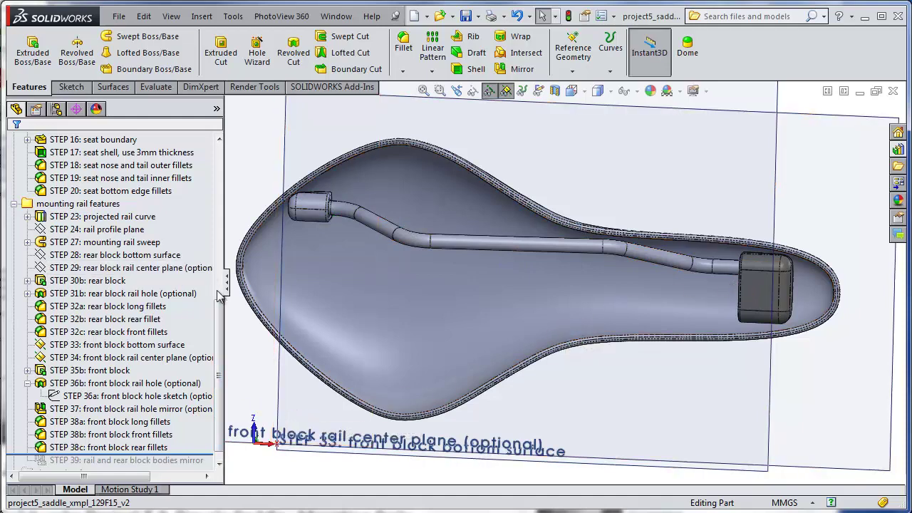
# - Mirror the rear block and mounting rail sweep bodies about the Front Plane
pyautogui.moveTo(219, 325); pyautogui.dragTo(220, 158)
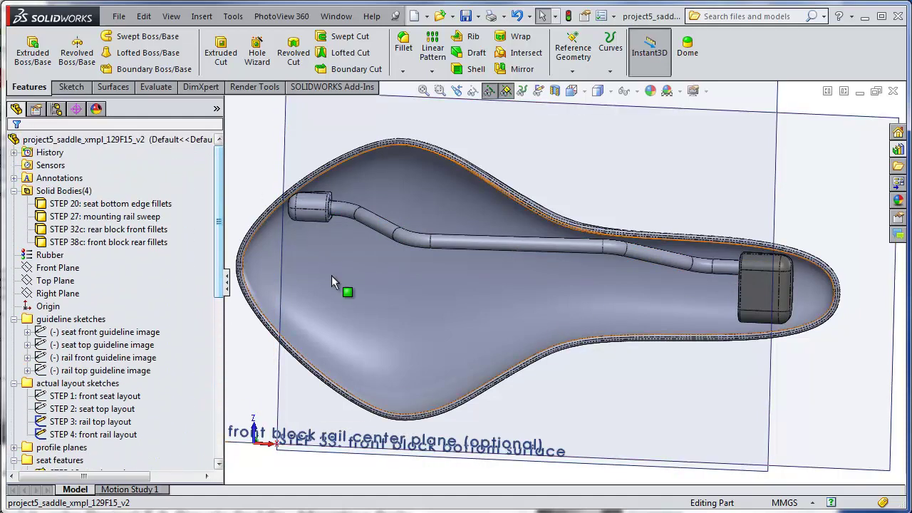
pyautogui.scroll(1, 334, 278)
pyautogui.click(67, 271)
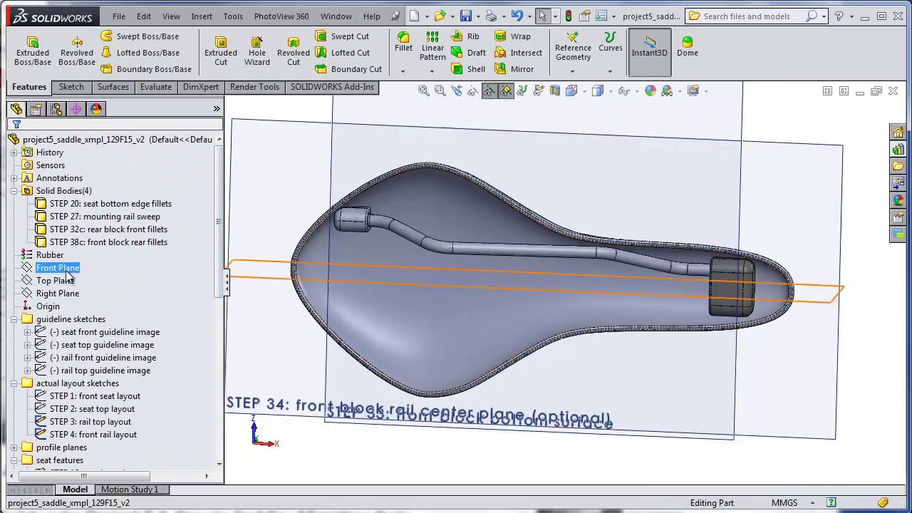
pyautogui.moveTo(385, 289); pyautogui.dragTo(378, 399, button='middle')
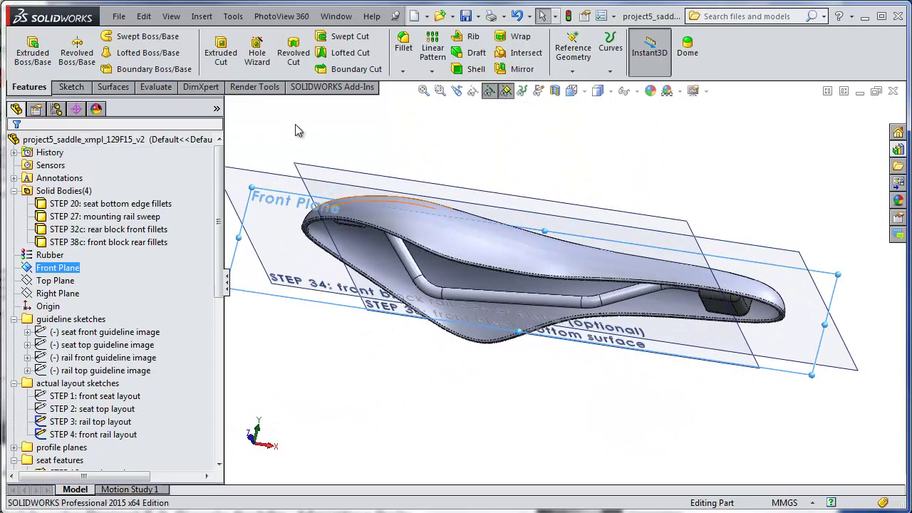
pyautogui.click(524, 72)
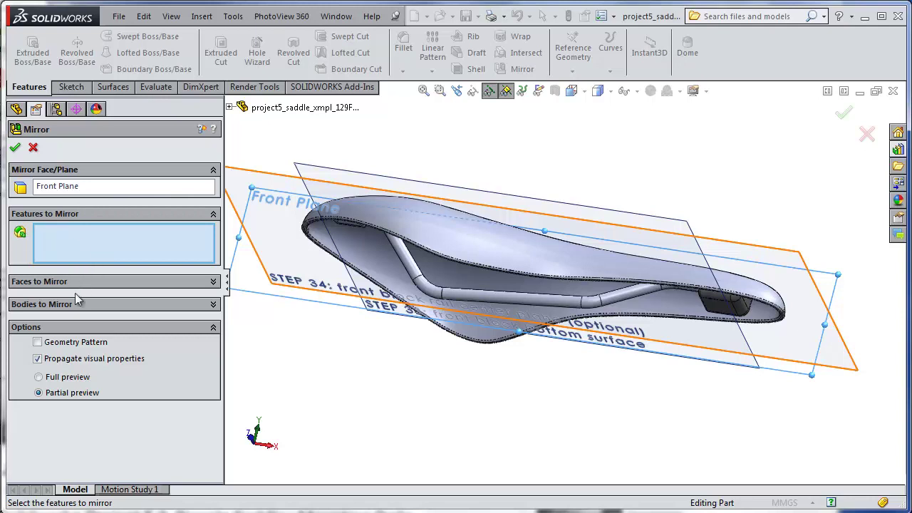
pyautogui.click(49, 305)
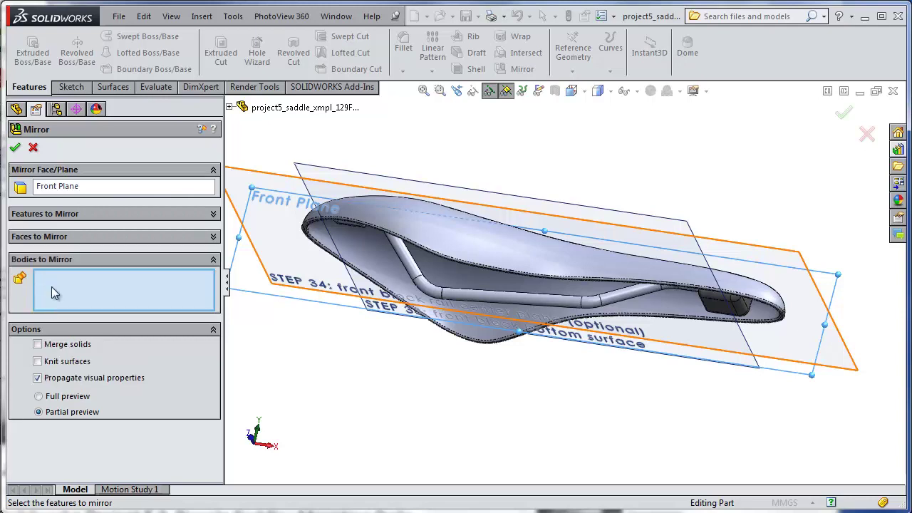
pyautogui.moveTo(393, 392); pyautogui.dragTo(434, 307, button='middle')
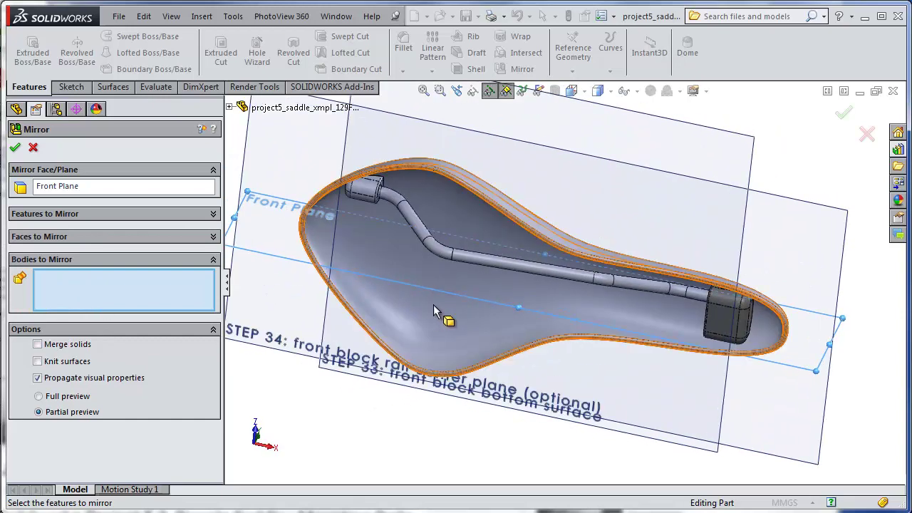
pyautogui.scroll(-1, 407, 305)
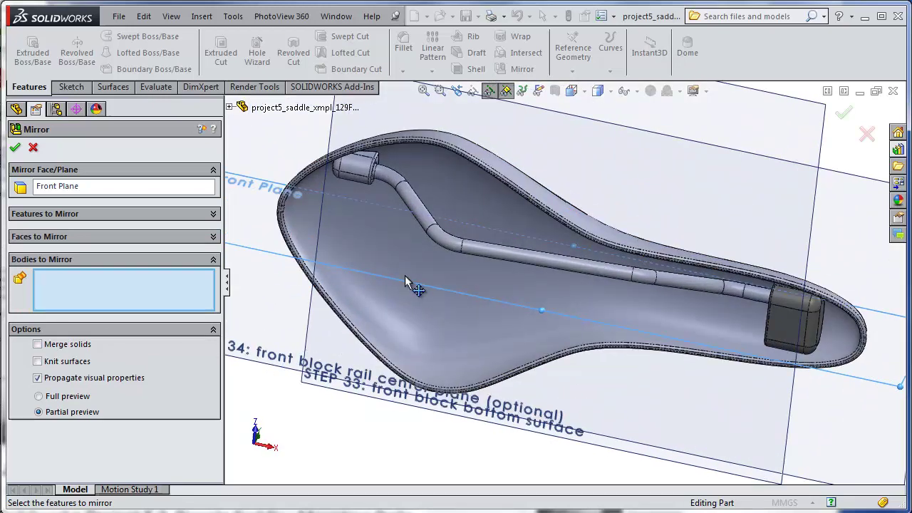
pyautogui.click(364, 176)
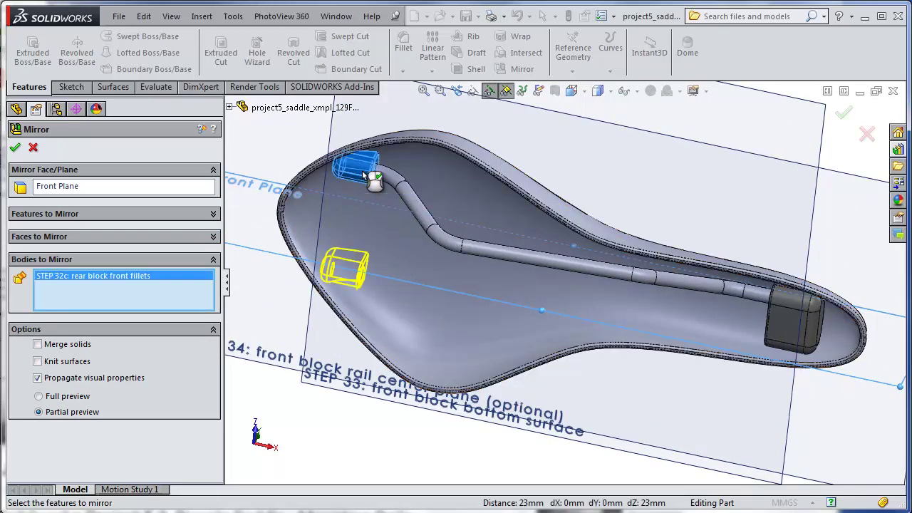
pyautogui.click(417, 204)
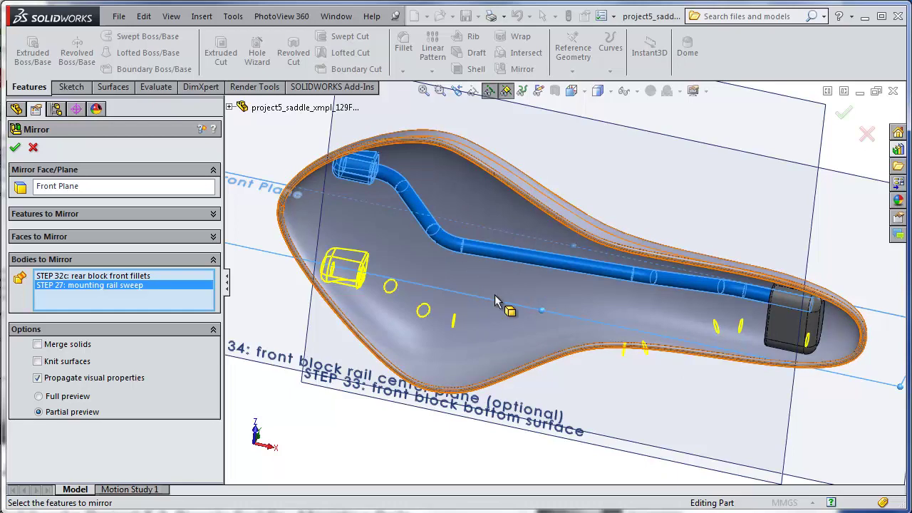
pyautogui.click(16, 148)
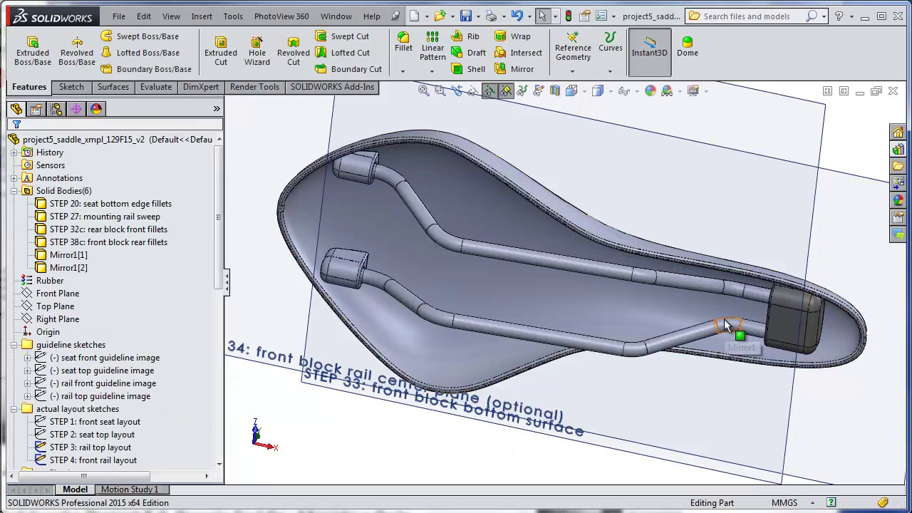
# - Examine the solid bodies list and highlight the seat body, then view the saddle from above
pyautogui.click(37, 180)
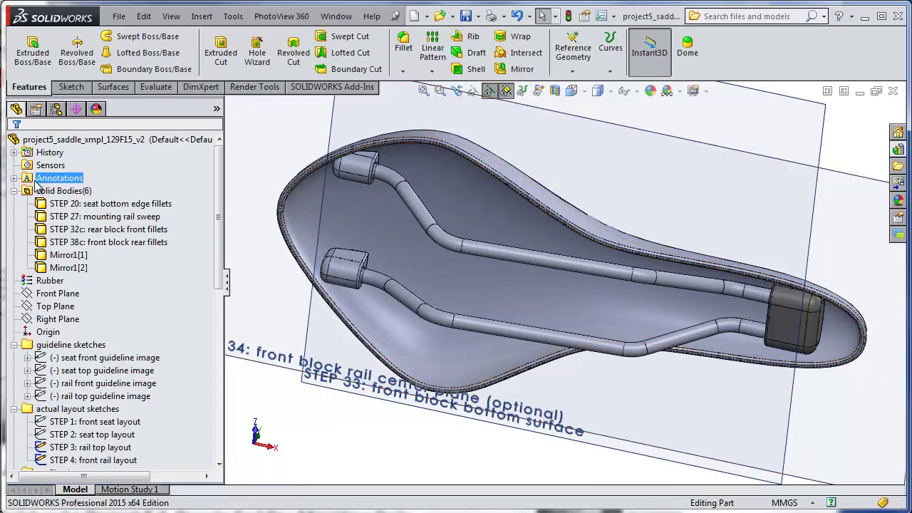
pyautogui.click(57, 192)
pyautogui.click(83, 205)
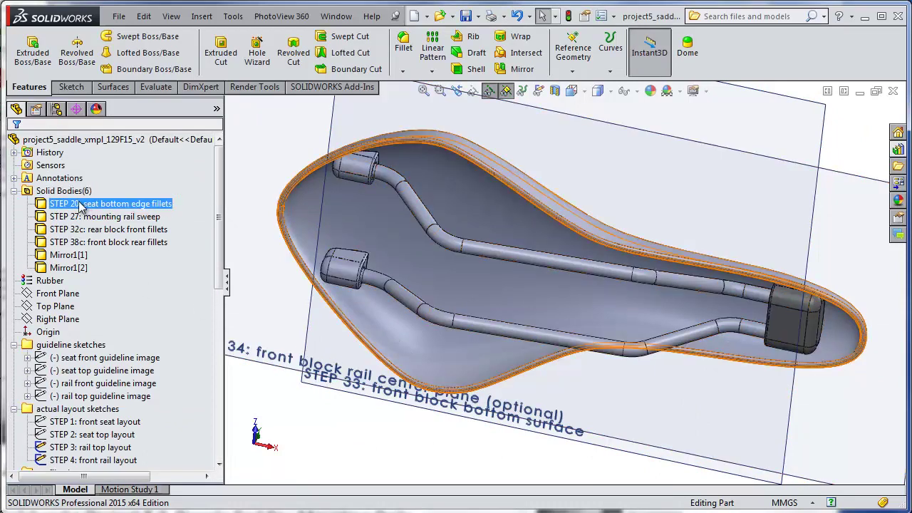
pyautogui.click(80, 204)
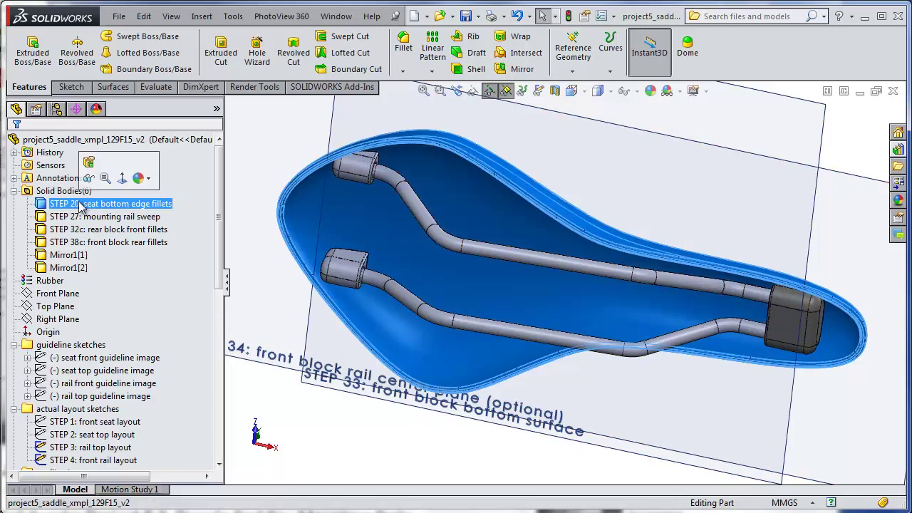
pyautogui.click(259, 398)
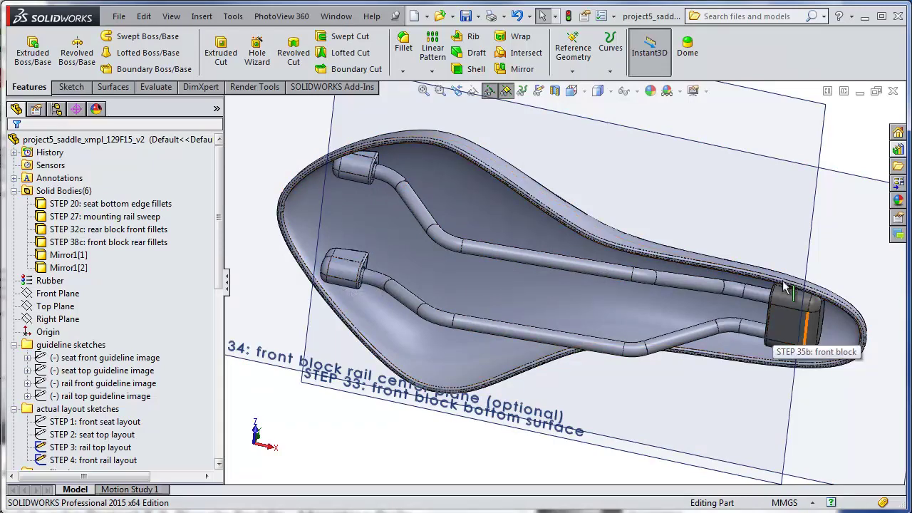
pyautogui.moveTo(686, 338); pyautogui.dragTo(540, 441, button='middle')
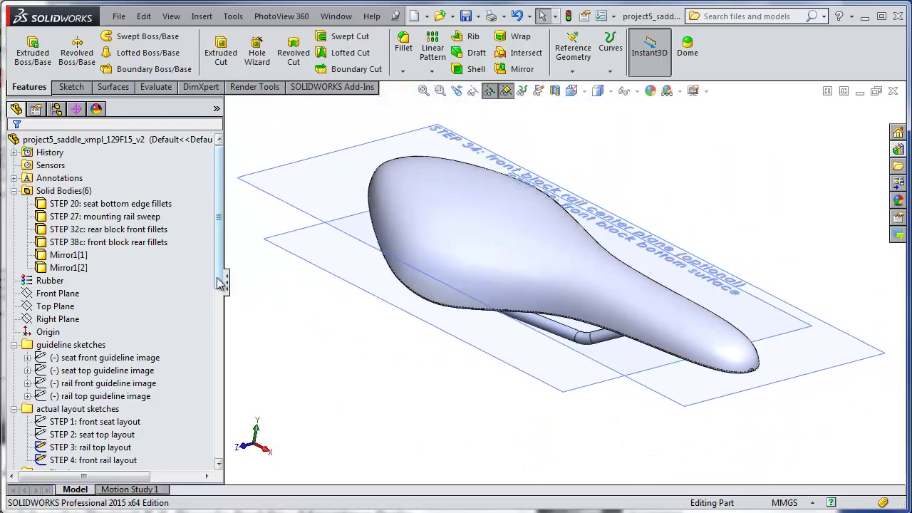
# - Remove the trial body mirror and roll the feature history forward to include the STEP 39 rail and rear block bodies mirror
pyautogui.moveTo(220, 282); pyautogui.dragTo(241, 468)
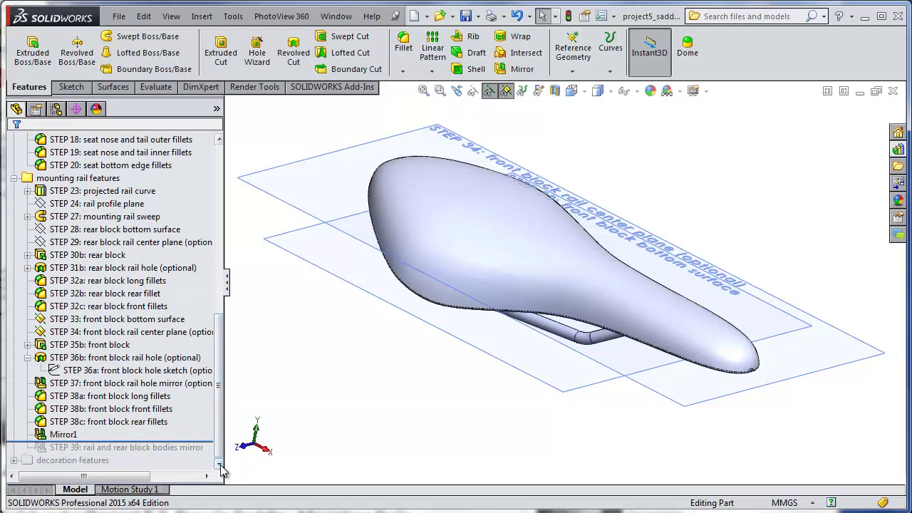
pyautogui.click(219, 466)
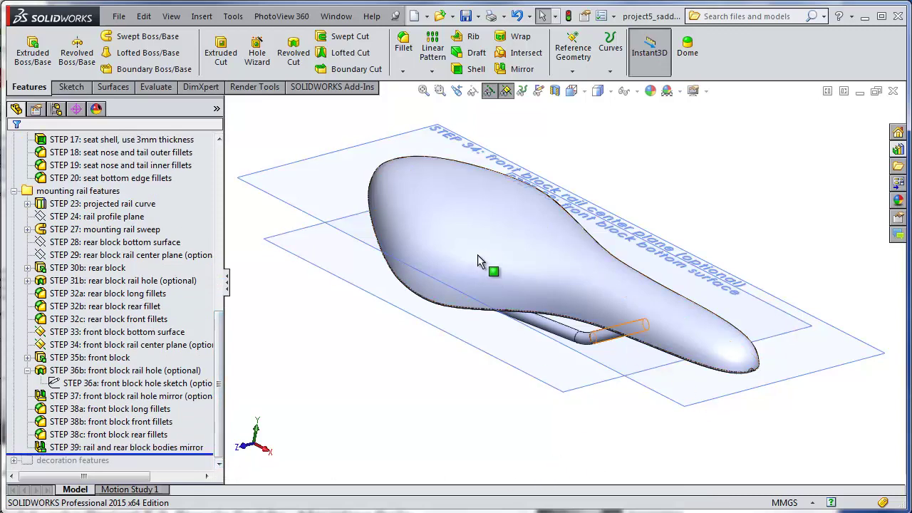
pyautogui.moveTo(681, 386); pyautogui.dragTo(625, 328, button='middle')
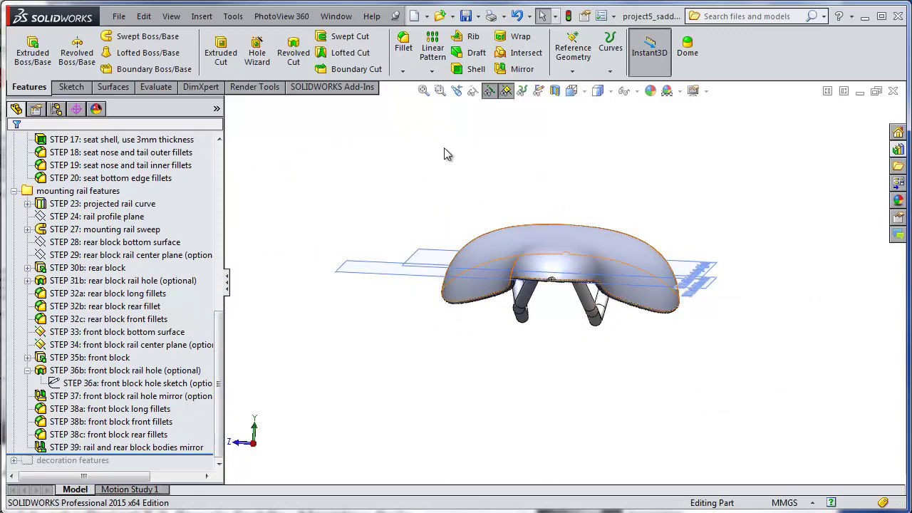
pyautogui.moveTo(434, 217); pyautogui.dragTo(558, 371, button='middle')
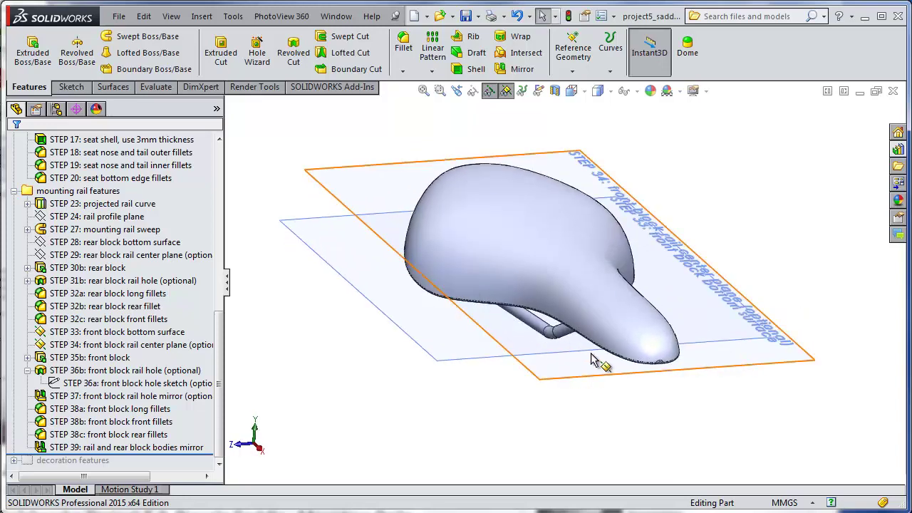
pyautogui.scroll(-2, 595, 360)
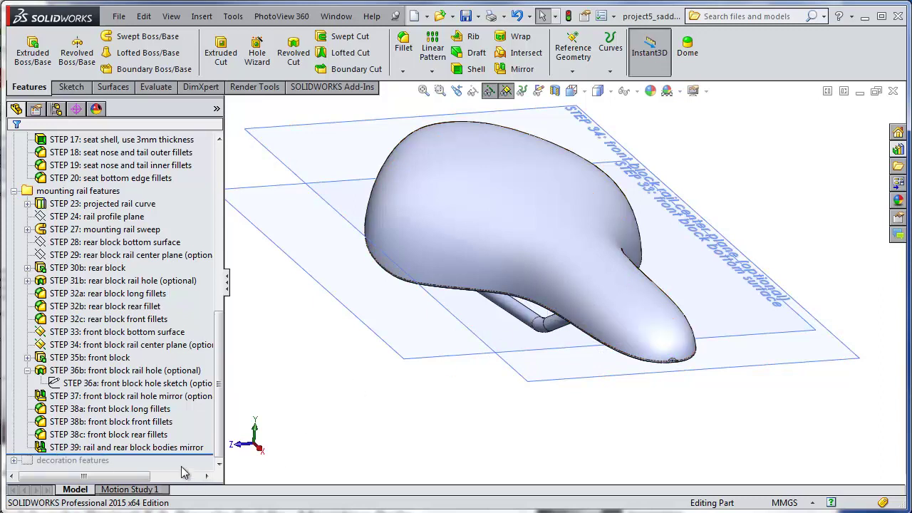
# - Roll the feature history forward to include the STEP 40 outer sketch plane for decoration and review its offset definition
pyautogui.moveTo(194, 456); pyautogui.dragTo(149, 468)
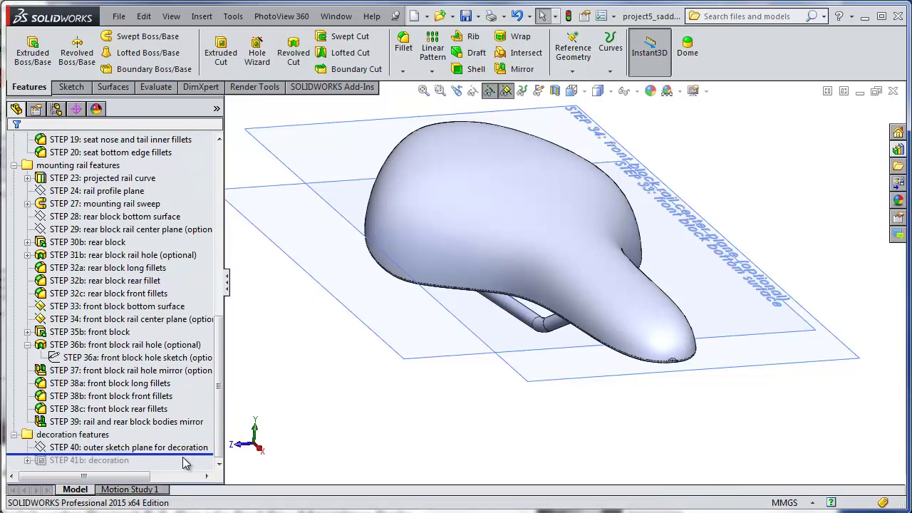
pyautogui.rightClick(183, 448)
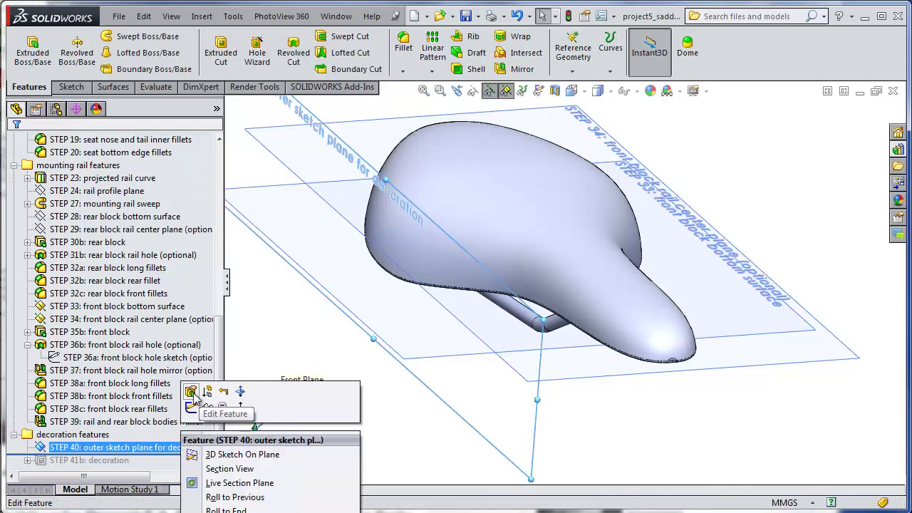
pyautogui.click(193, 393)
pyautogui.moveTo(325, 472); pyautogui.dragTo(553, 315, button='middle')
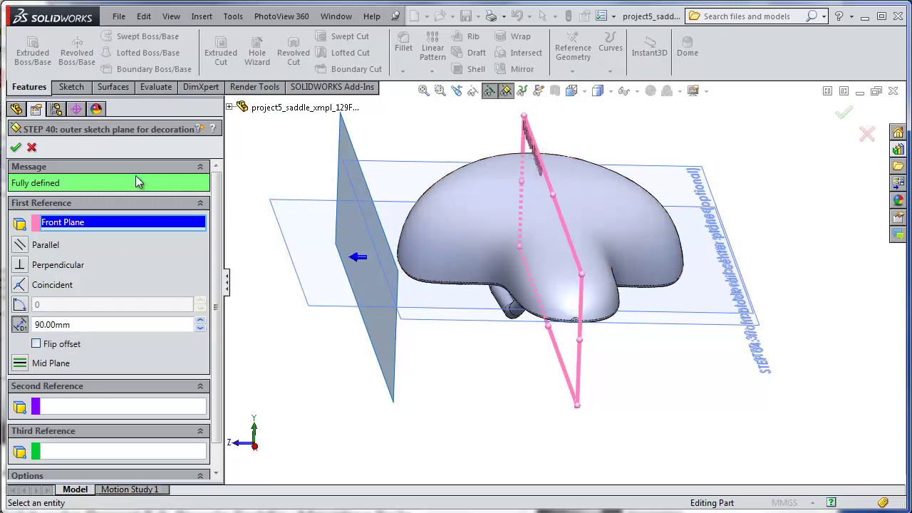
pyautogui.click(16, 147)
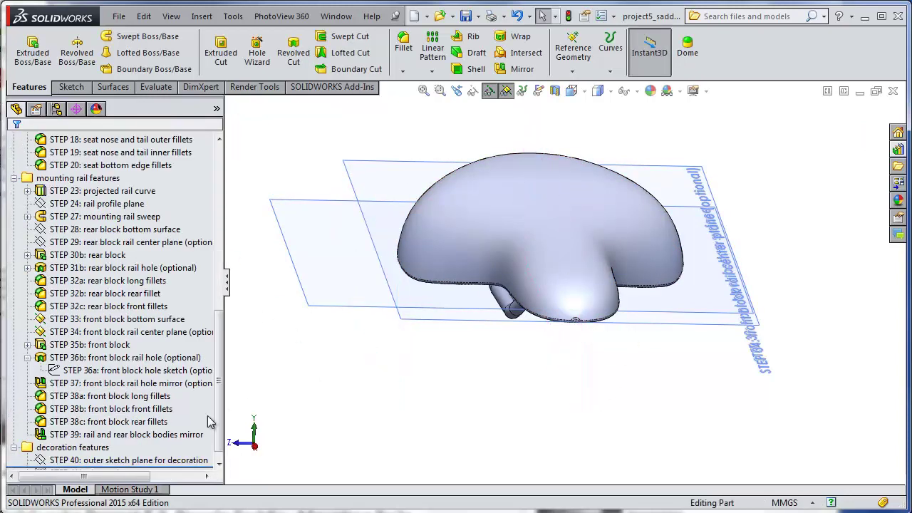
# - Roll the feature history forward to include the STEP 41b decoration and open its STEP 41a text sketch in a front view
pyautogui.moveTo(178, 456); pyautogui.dragTo(132, 470)
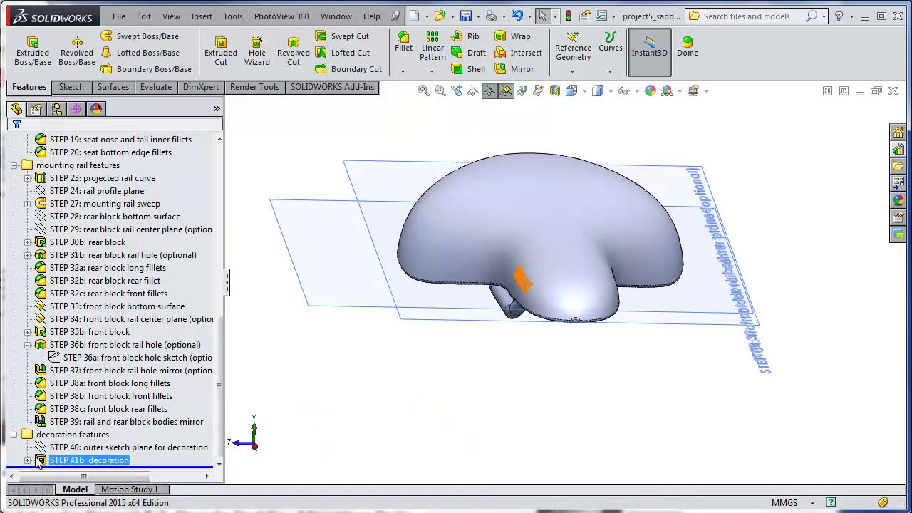
pyautogui.rightClick(99, 460)
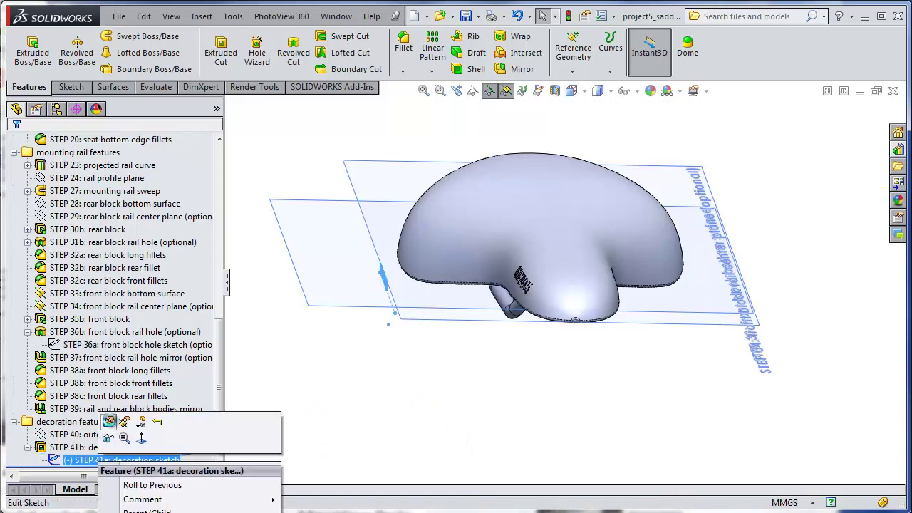
pyautogui.click(108, 421)
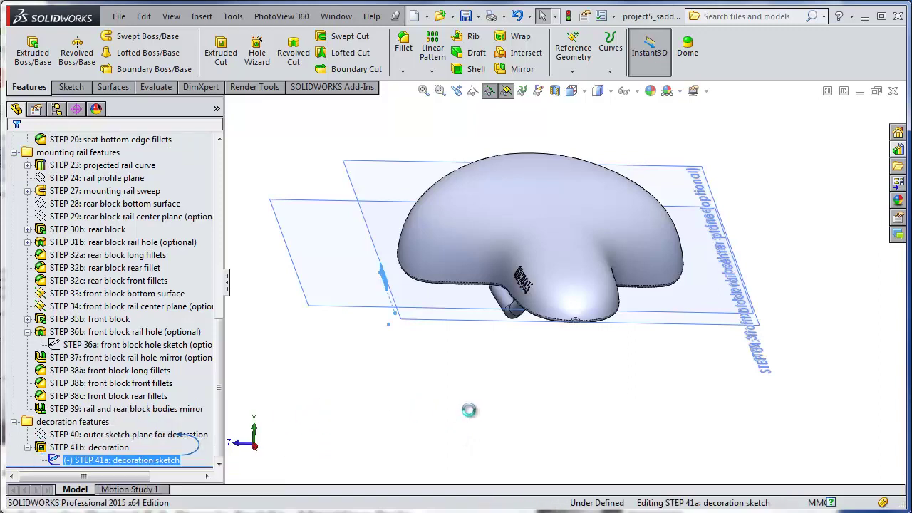
pyautogui.click(574, 91)
pyautogui.click(591, 146)
pyautogui.scroll(-5, 672, 261)
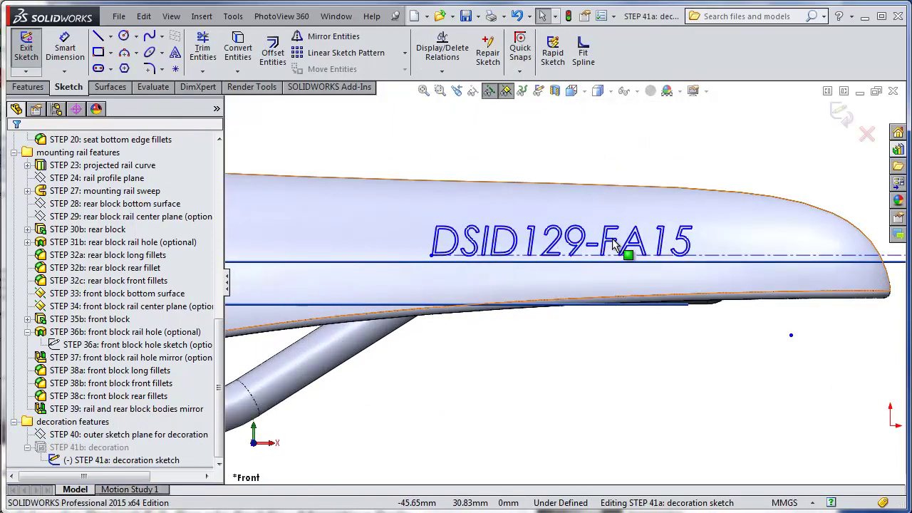
pyautogui.scroll(2, 612, 244)
pyautogui.scroll(2, 604, 330)
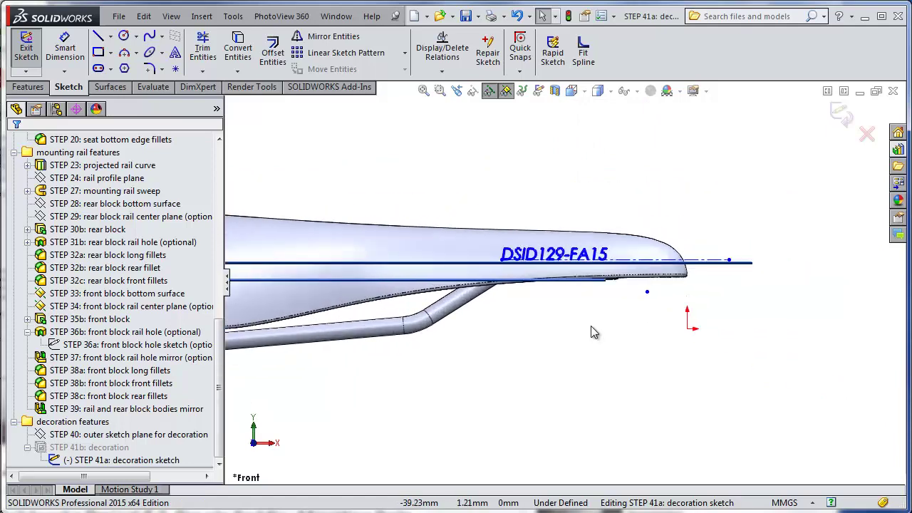
# - Examine from an angle how the decoration text projects from its sketch plane onto the seat's side surface
pyautogui.moveTo(591, 332); pyautogui.dragTo(337, 352, button='middle')
pyautogui.scroll(-3, 337, 352)
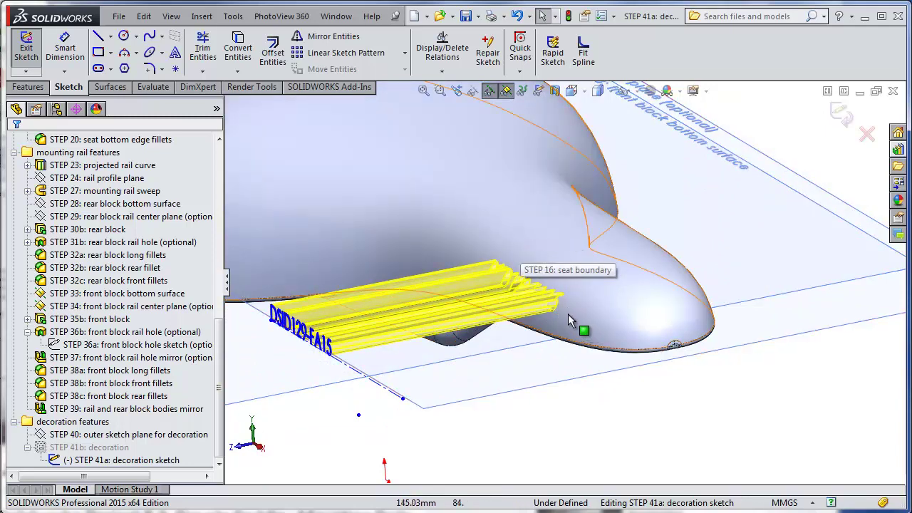
pyautogui.scroll(-3, 567, 305)
pyautogui.scroll(-3, 544, 296)
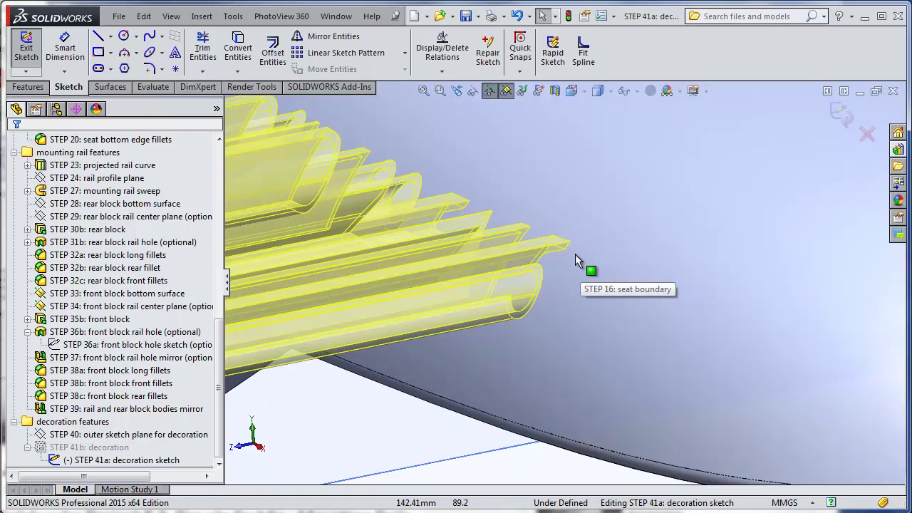
pyautogui.scroll(2, 585, 326)
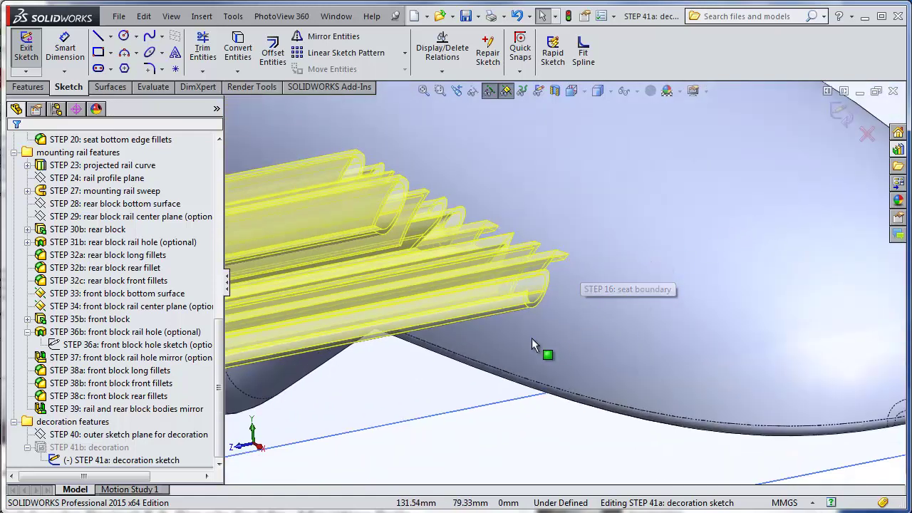
pyautogui.press('z')
pyautogui.press('z')
pyautogui.press('z')
pyautogui.press('z')
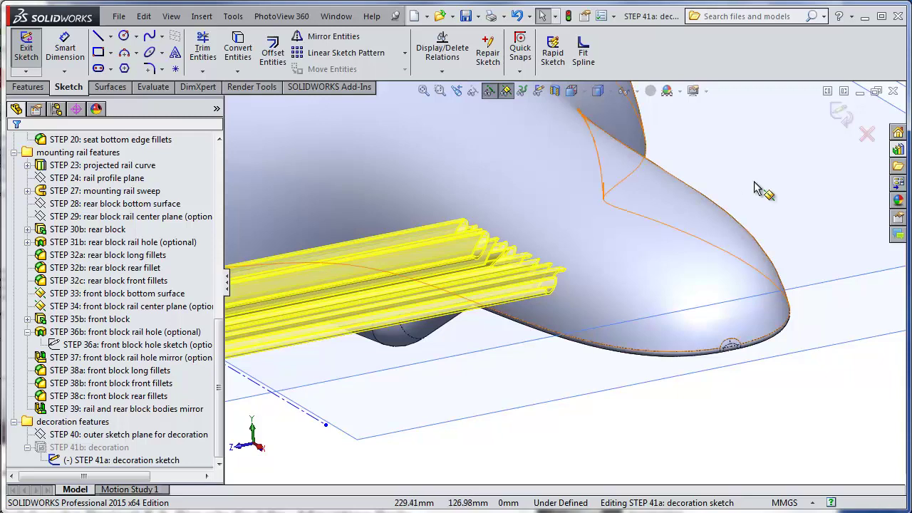
# - Leave the decoration sketch and try a blind cut 30 mm deep for the STEP 41b decoration
pyautogui.click(834, 111)
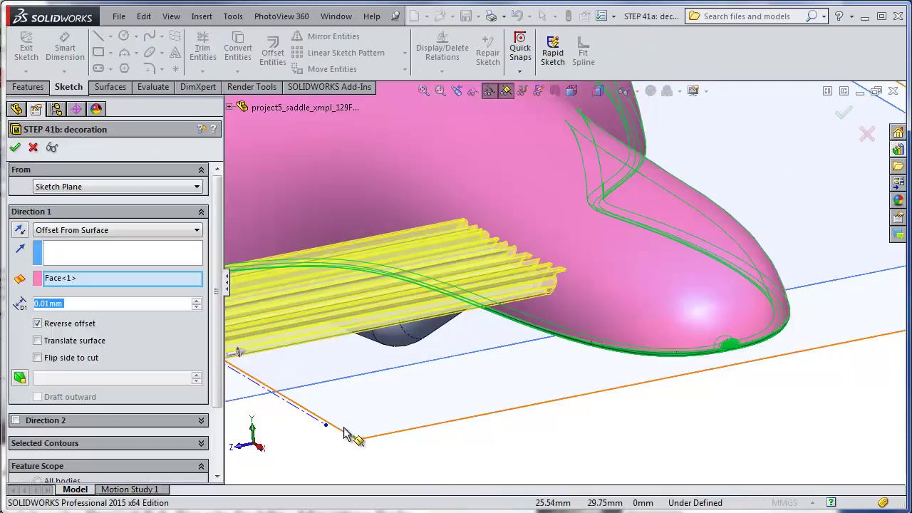
pyautogui.click(163, 230)
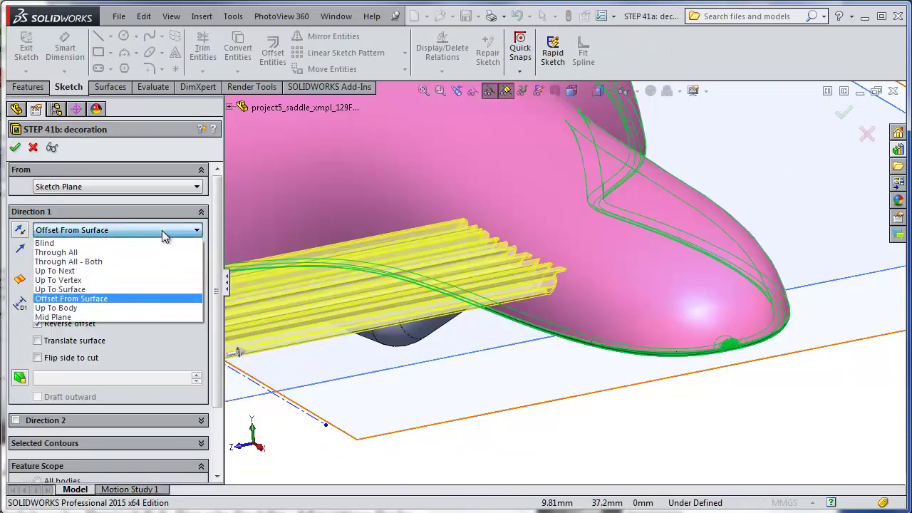
pyautogui.click(60, 243)
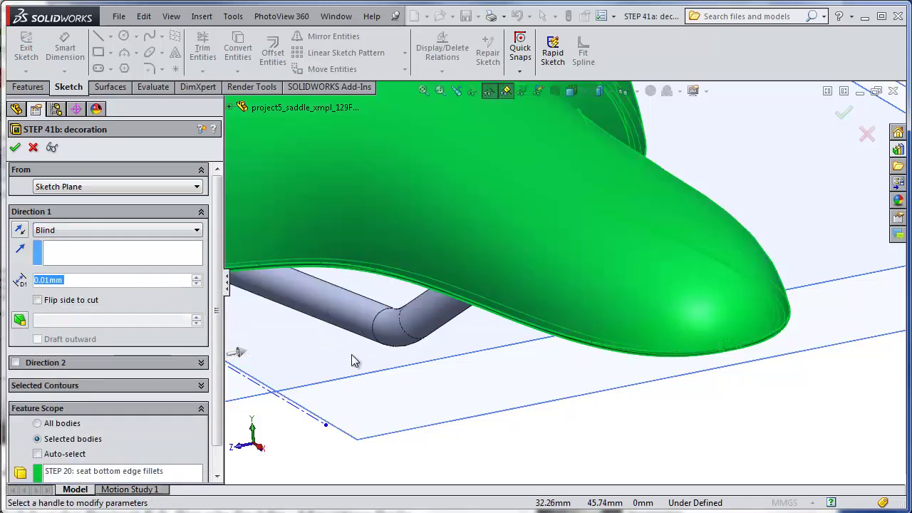
pyautogui.scroll(1, 384, 313)
pyautogui.scroll(-2, 428, 278)
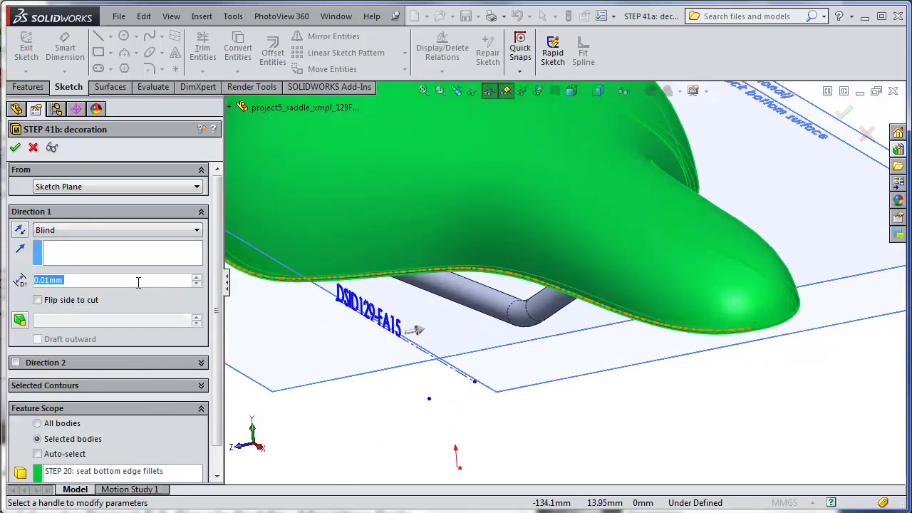
pyautogui.write('30')
pyautogui.press('Return')
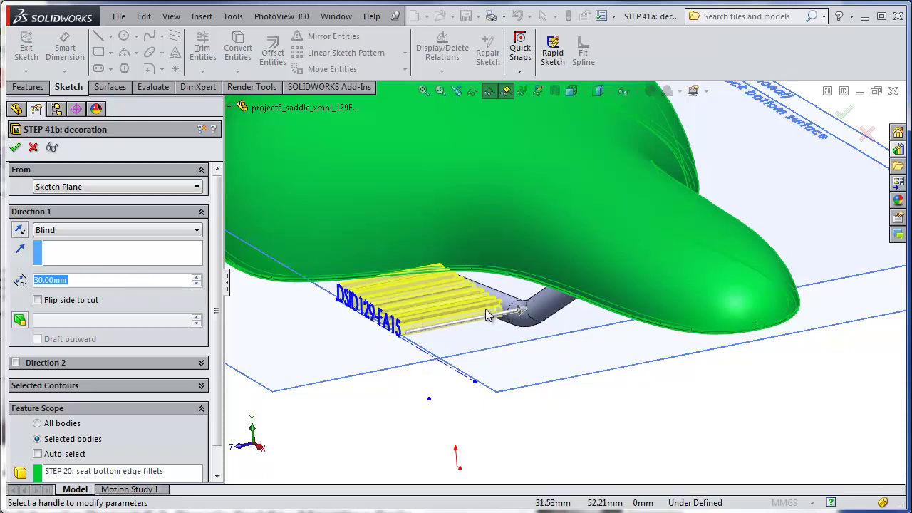
# - Set the decoration cut's end condition to Up To Surface, using the seat's outer side face
pyautogui.click(83, 230)
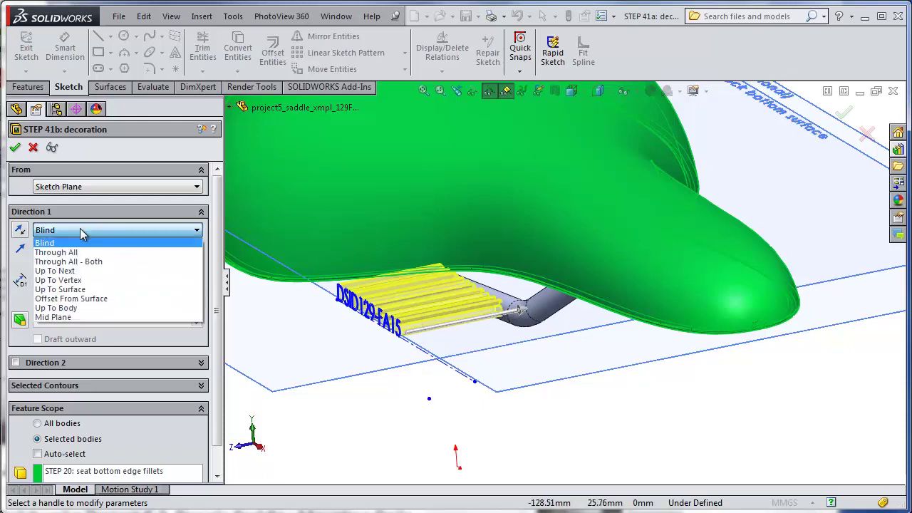
pyautogui.click(86, 290)
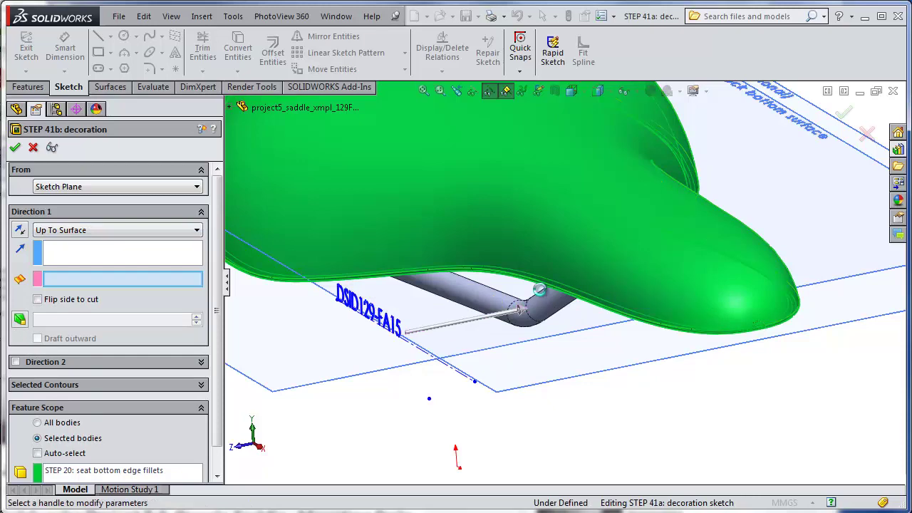
pyautogui.click(543, 301)
pyautogui.scroll(-3, 636, 281)
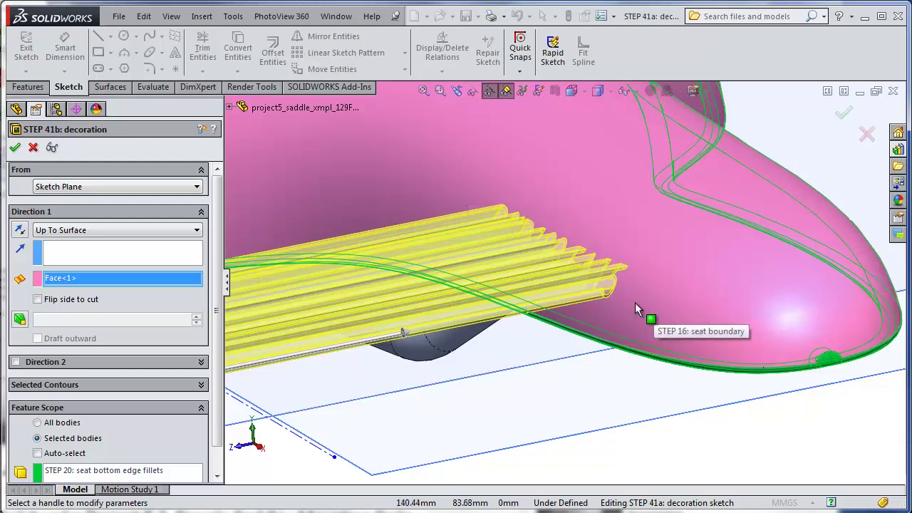
# - Change the decoration cut's end condition to Offset From Surface with a 0.01 mm offset from the seat face
pyautogui.click(92, 231)
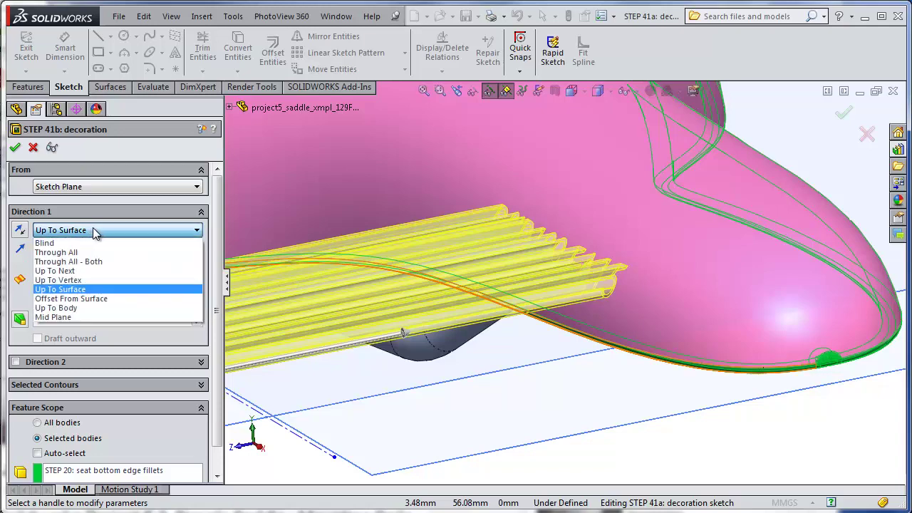
pyautogui.click(97, 299)
pyautogui.scroll(-1, 628, 308)
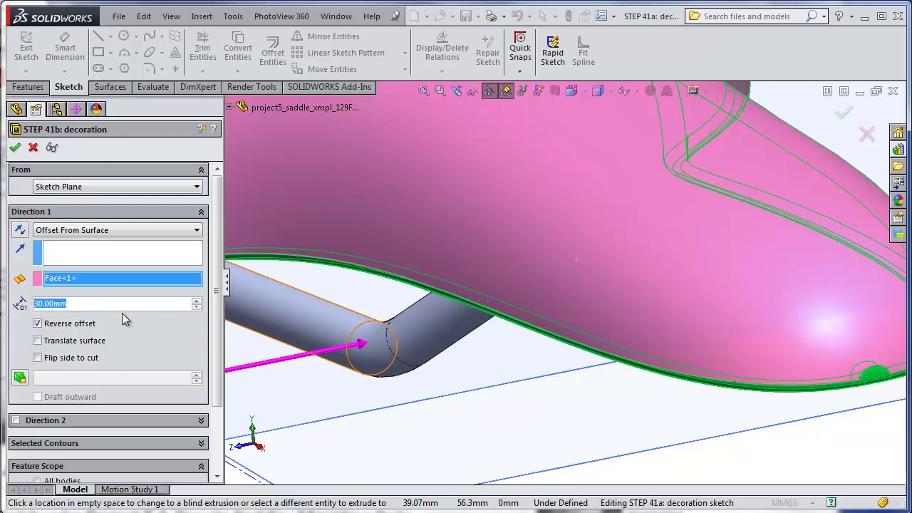
pyautogui.write('.01')
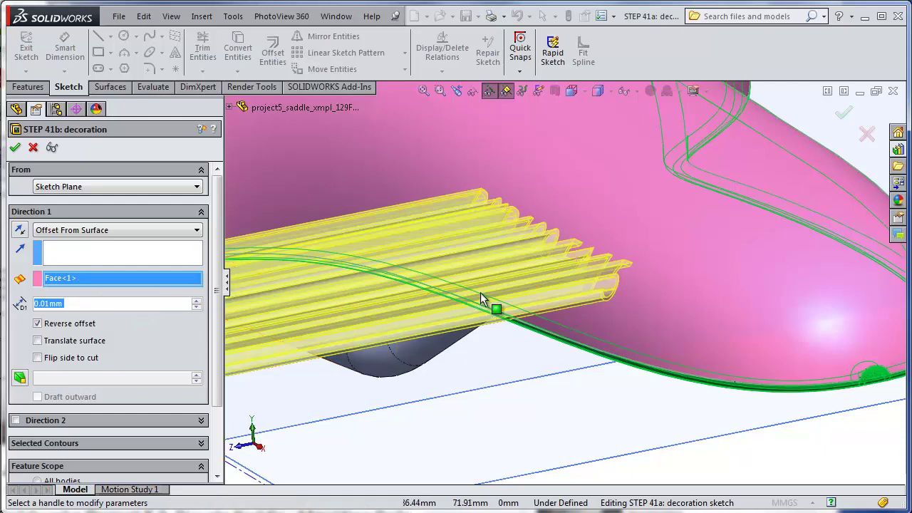
# - Try the decoration cut with a 1 mm surface offset, comparing the unreversed and reversed offset directions
pyautogui.scroll(-5, 641, 271)
pyautogui.scroll(-3, 626, 249)
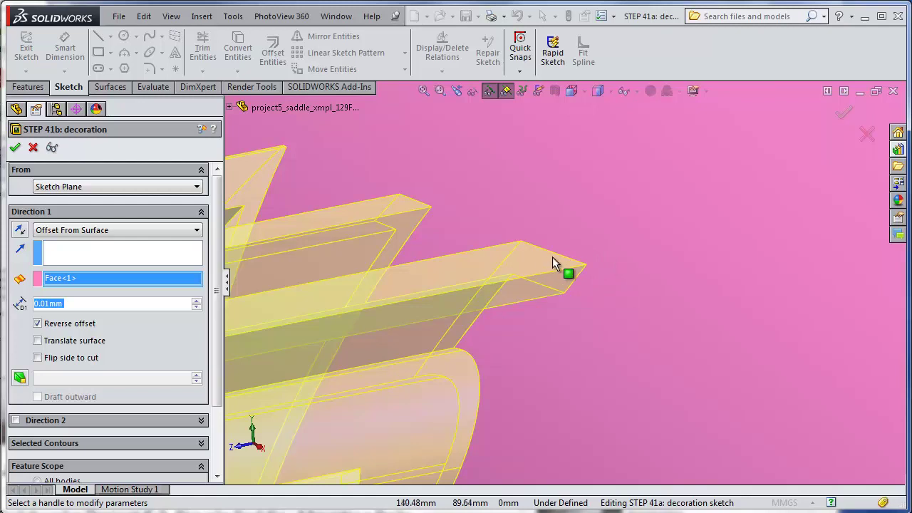
pyautogui.click(38, 323)
pyautogui.click(38, 323)
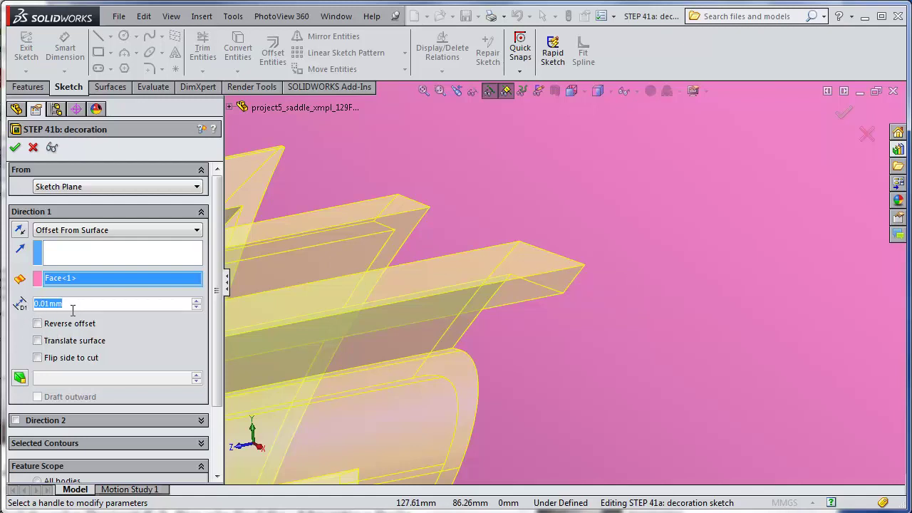
pyautogui.write('1')
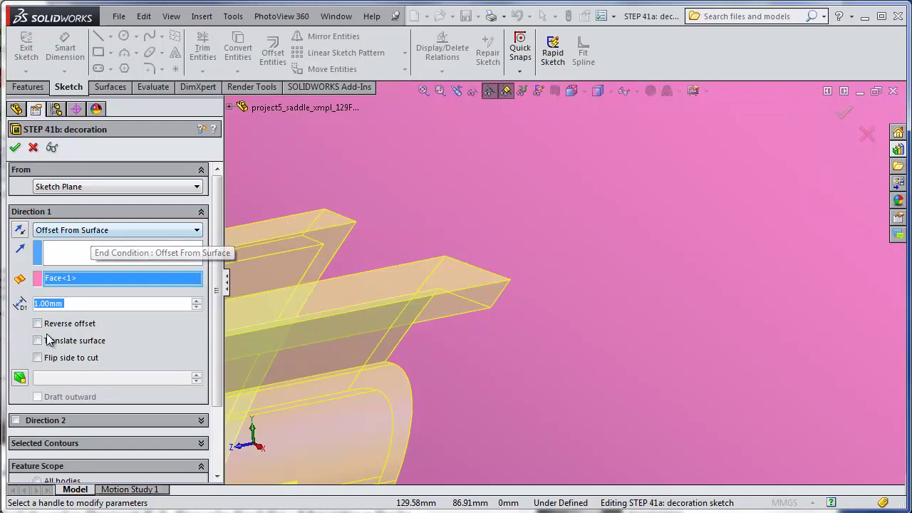
pyautogui.click(39, 323)
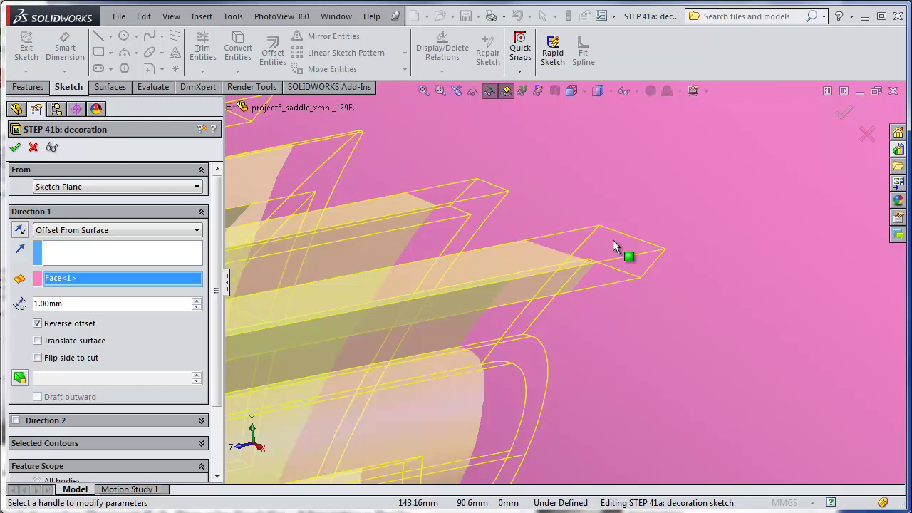
# - Set the decoration cut's reversed surface offset to 0.01 mm and accept the feature
pyautogui.moveTo(78, 305); pyautogui.dragTo(33, 304)
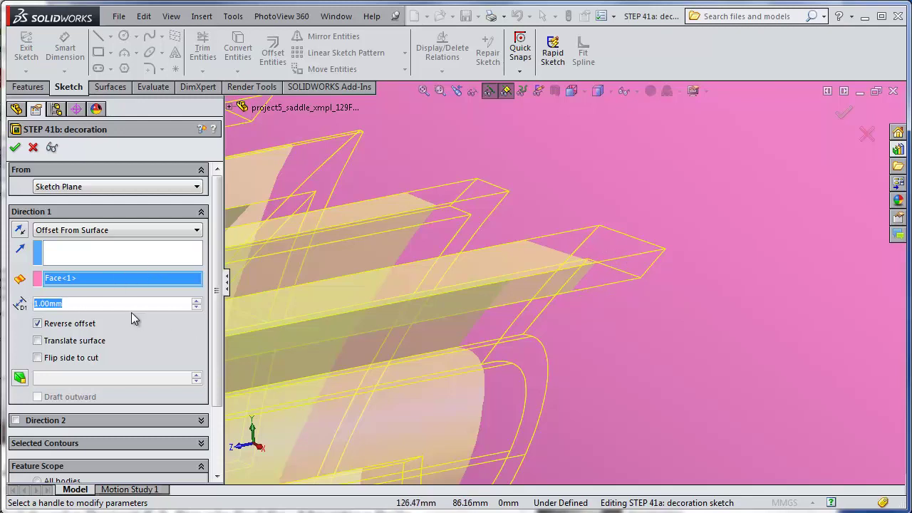
pyautogui.write('.01')
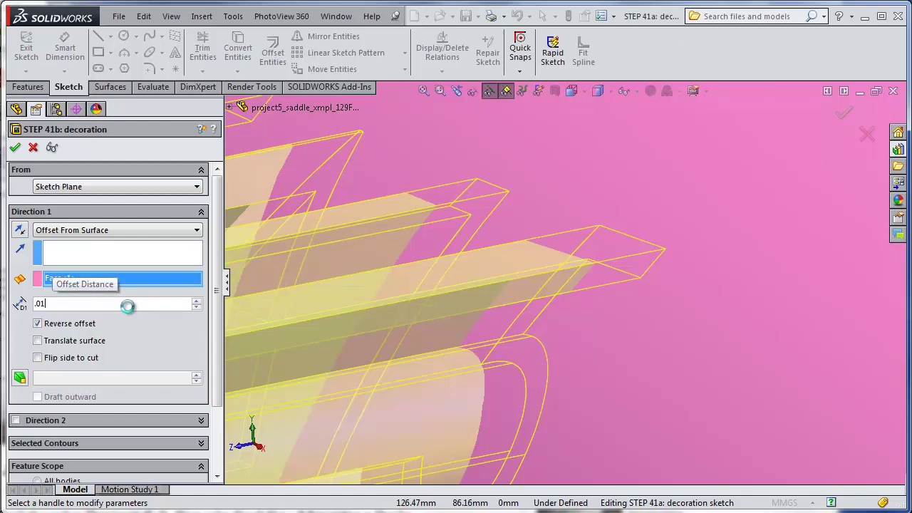
pyautogui.press('Return')
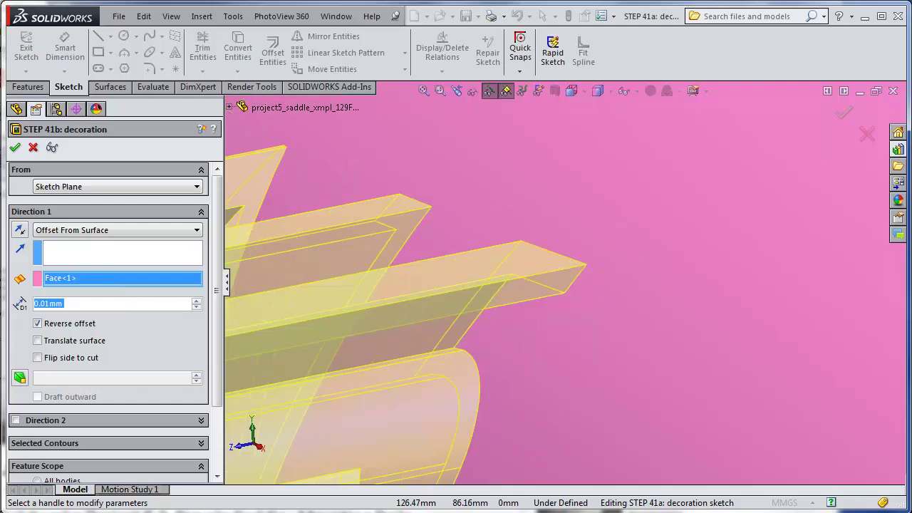
pyautogui.click(16, 146)
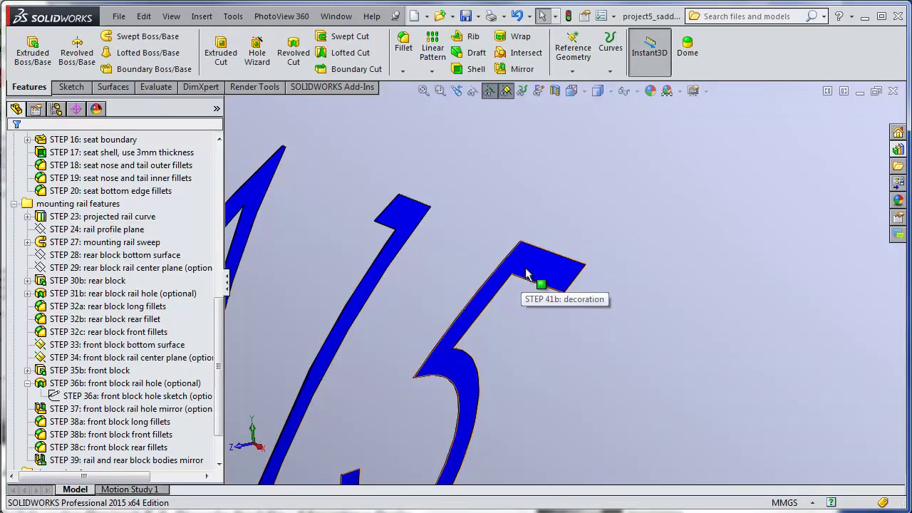
# - Remove the blue appearance from the STEP 41b decoration feature on the seat's side
pyautogui.scroll(-5, 527, 275)
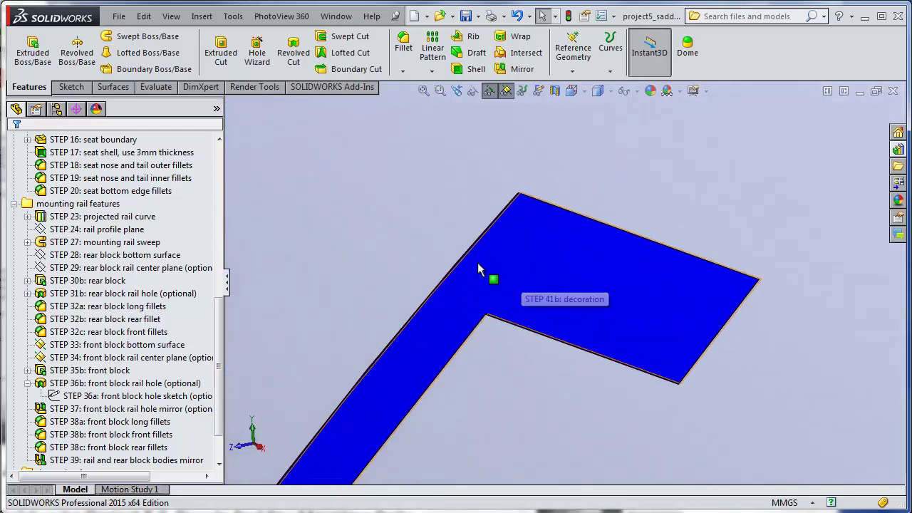
pyautogui.scroll(-2, 221, 399)
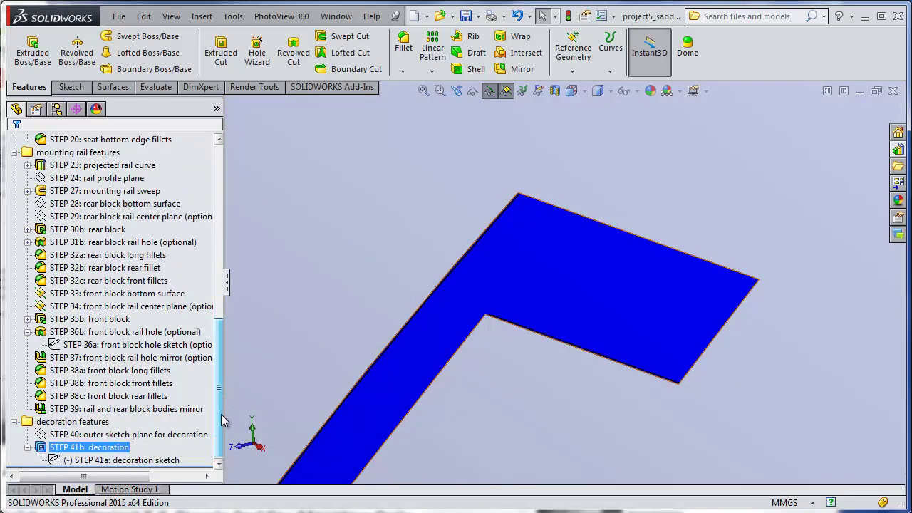
pyautogui.keyDown('ctrl'); pyautogui.click(121, 433); pyautogui.keyUp('ctrl')
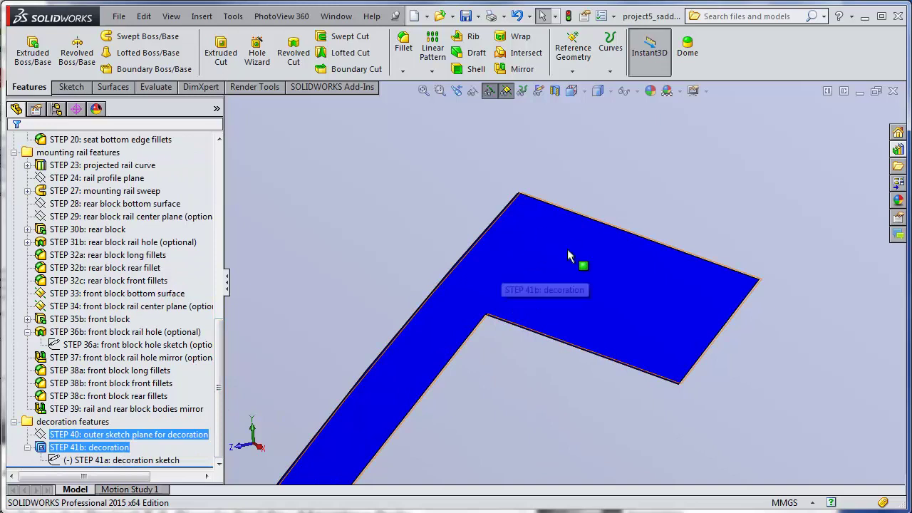
pyautogui.rightClick(150, 446)
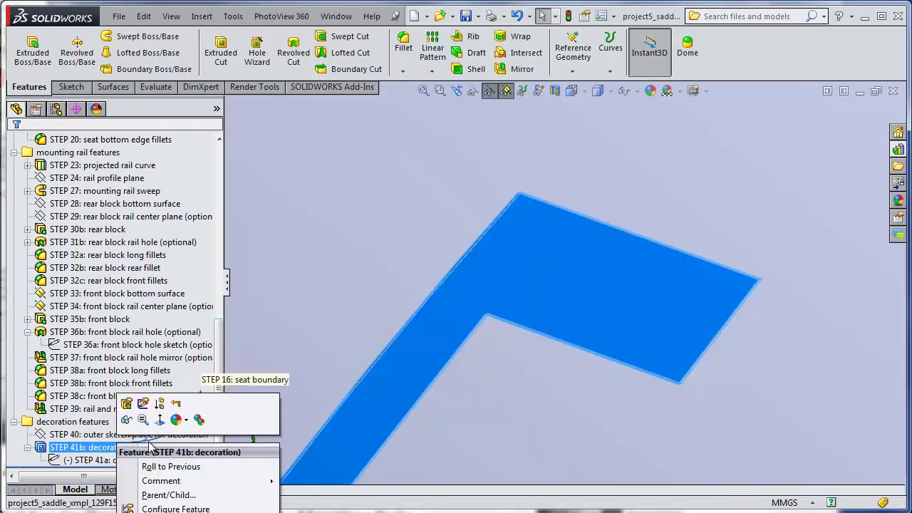
pyautogui.click(186, 420)
pyautogui.click(213, 442)
pyautogui.click(328, 318)
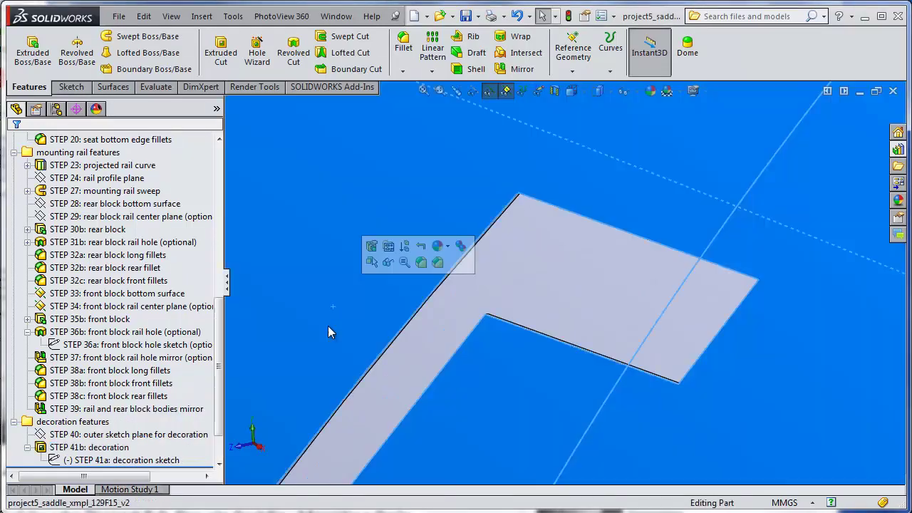
pyautogui.scroll(6, 511, 444)
pyautogui.scroll(2, 449, 465)
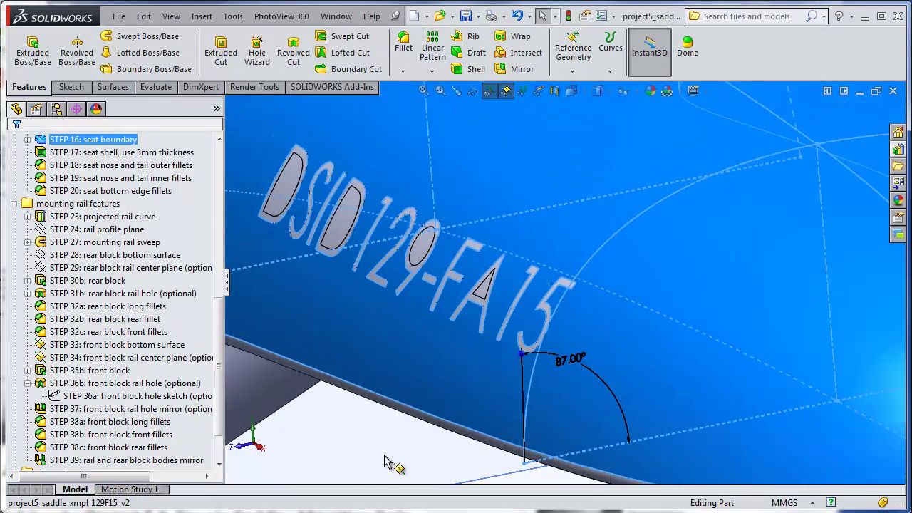
pyautogui.click(383, 462)
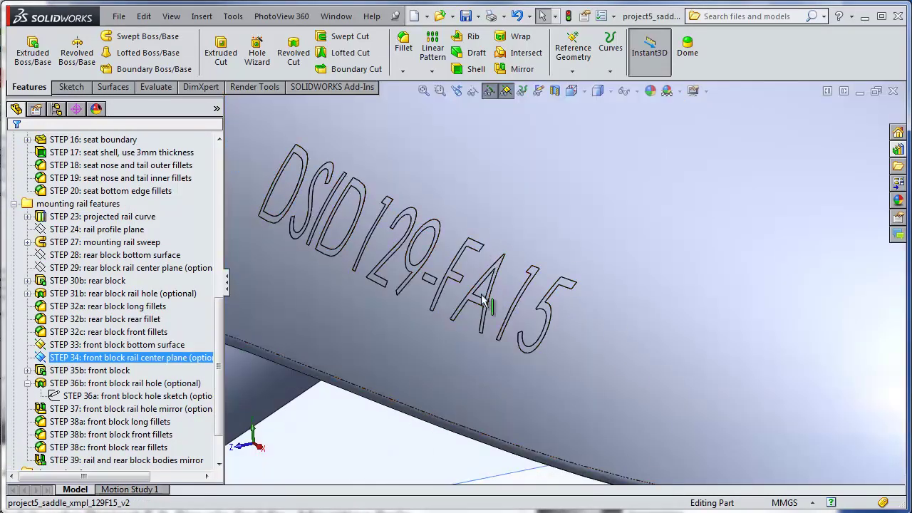
# - Apply a white color at body level to the STEP 27 mounting rail sweep solid body on the saddle's underside
pyautogui.scroll(6, 550, 381)
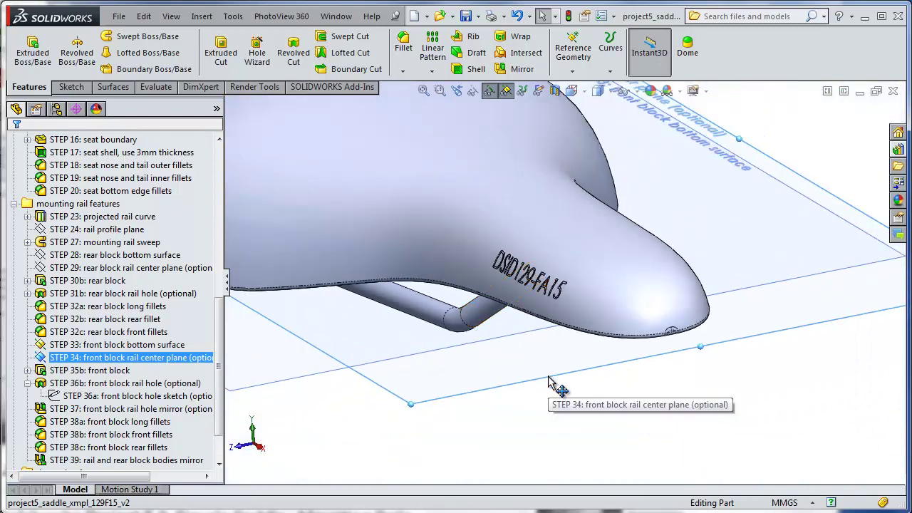
pyautogui.scroll(5, 550, 382)
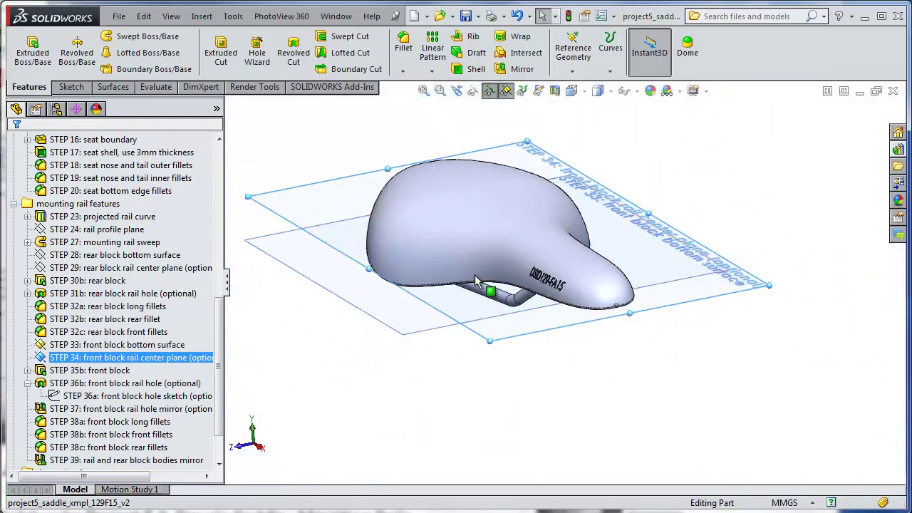
pyautogui.moveTo(489, 292); pyautogui.dragTo(533, 117, button='middle')
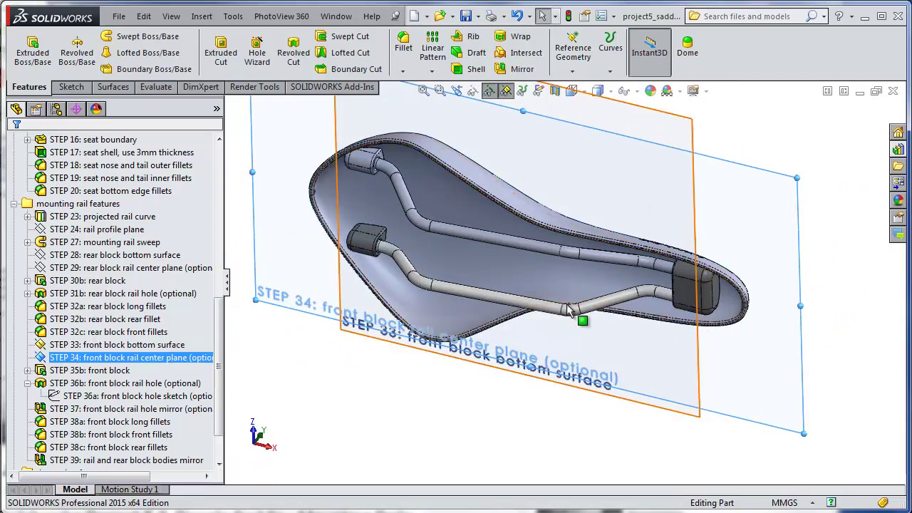
pyautogui.scroll(-2, 448, 221)
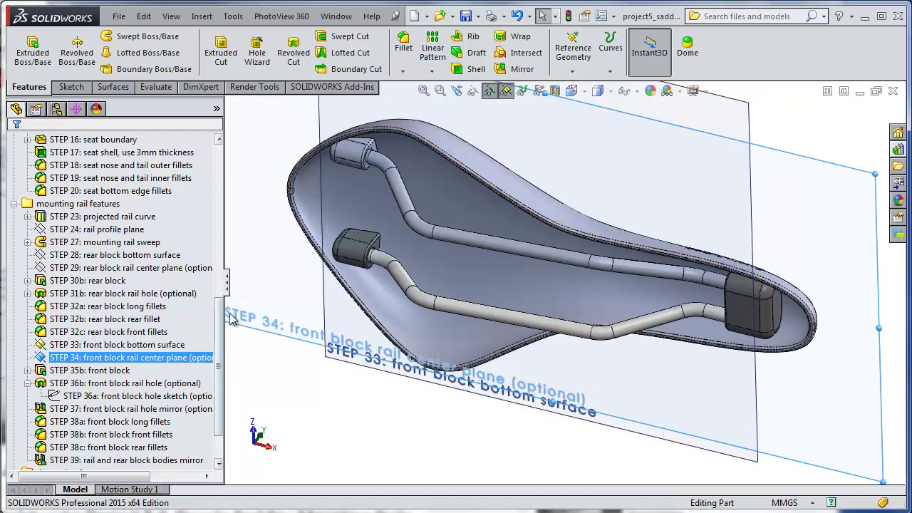
pyautogui.moveTo(421, 285); pyautogui.dragTo(414, 474, button='middle')
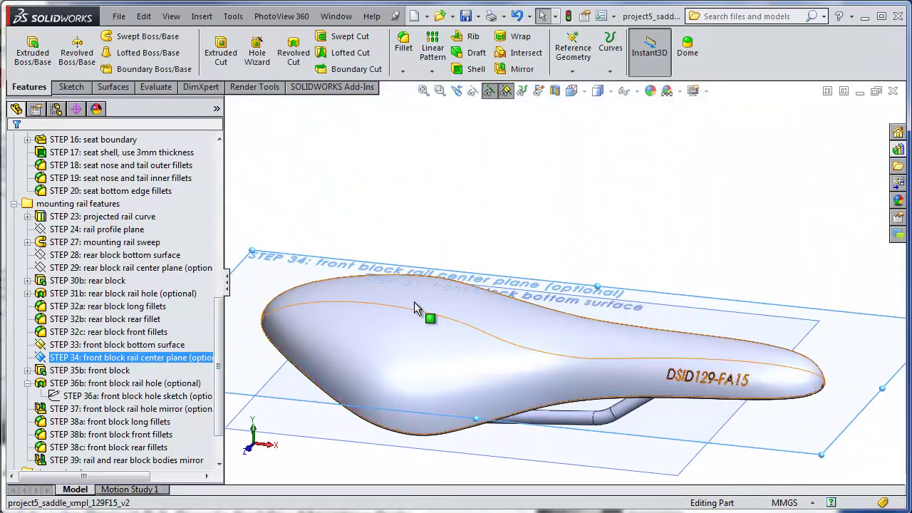
pyautogui.moveTo(606, 435); pyautogui.dragTo(566, 342, button='middle')
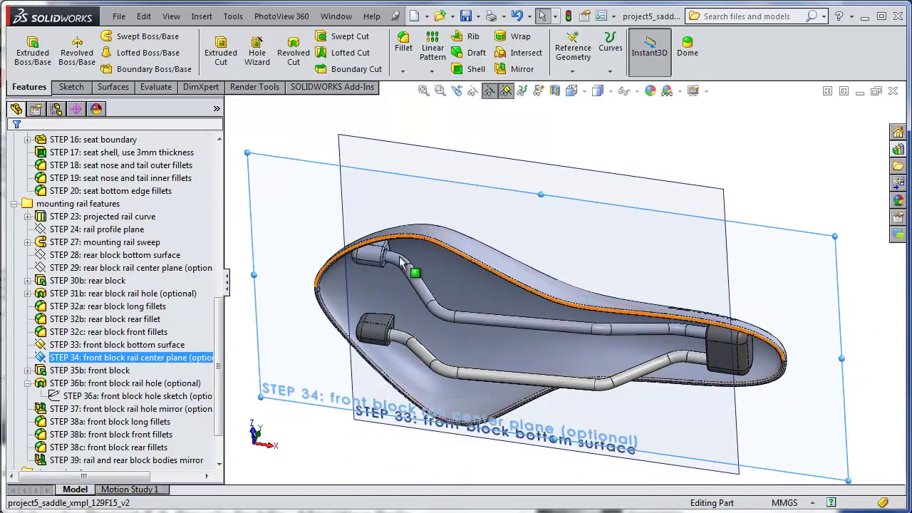
pyautogui.moveTo(219, 335); pyautogui.dragTo(216, 177)
pyautogui.click(64, 191)
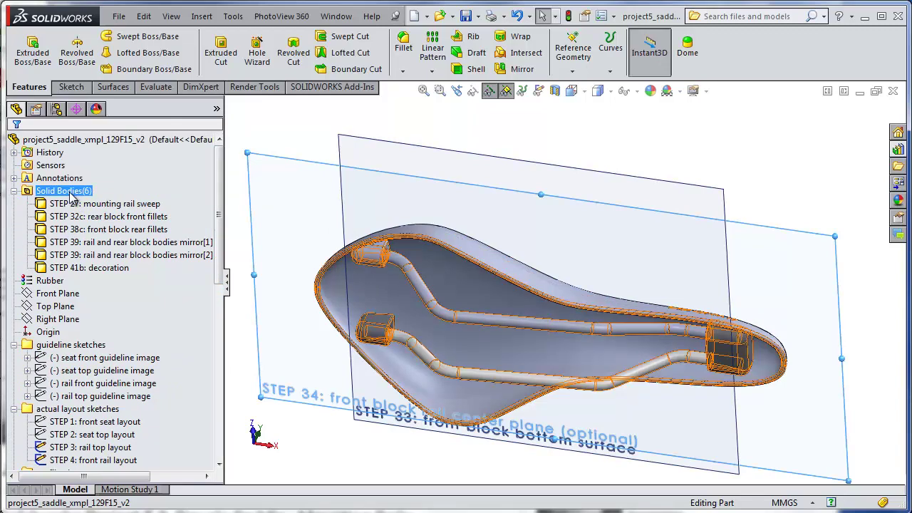
pyautogui.click(136, 205)
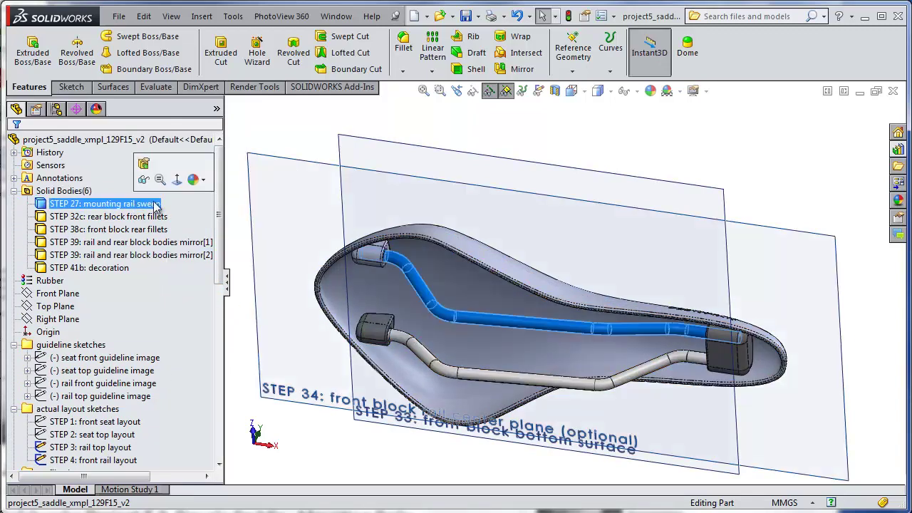
pyautogui.click(204, 182)
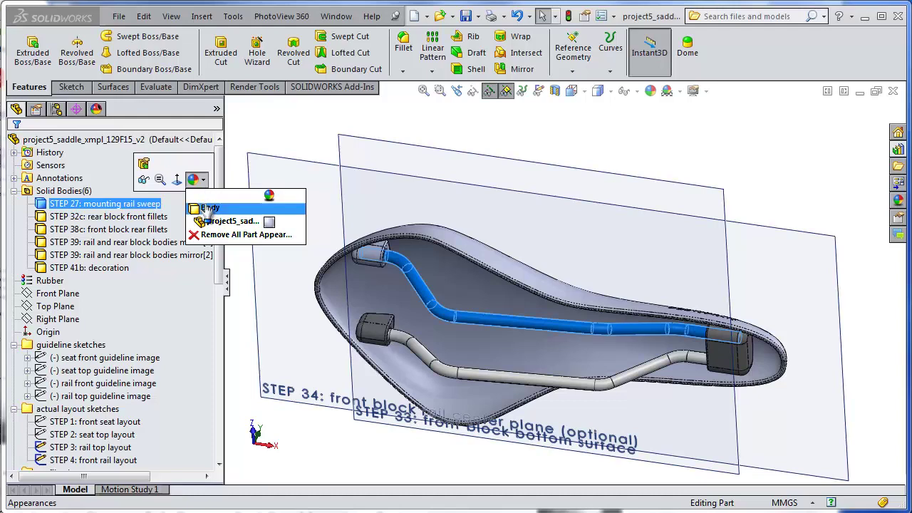
pyautogui.click(210, 208)
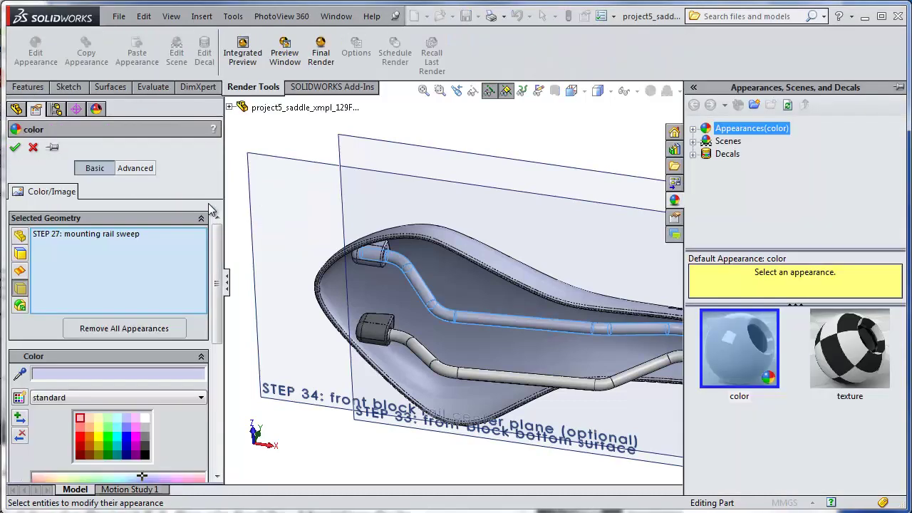
pyautogui.click(144, 418)
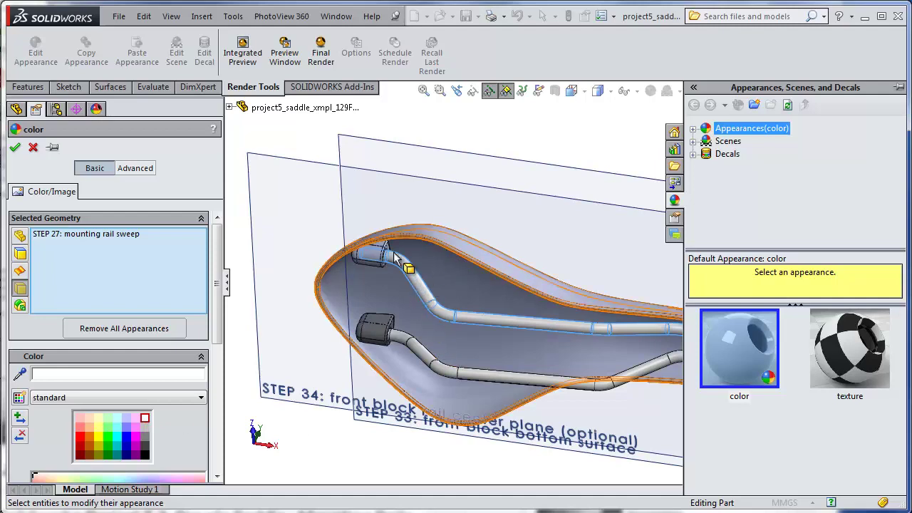
pyautogui.click(15, 147)
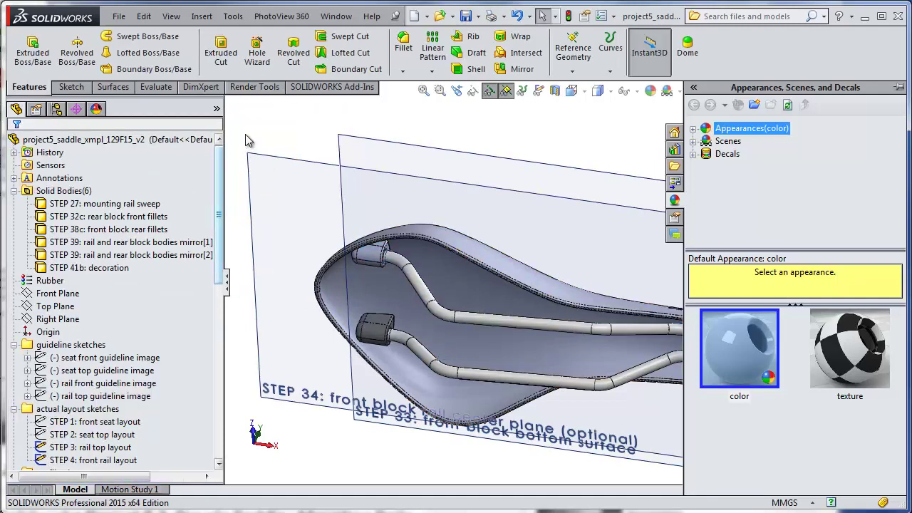
# - Identify the rail and block solid bodies and check the body-level color of the STEP 39 mirror[2] rail body
pyautogui.click(136, 205)
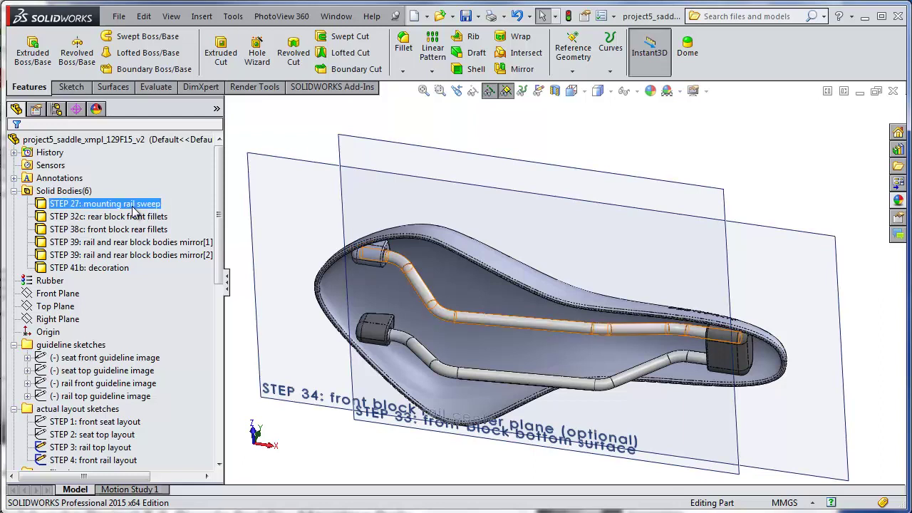
pyautogui.click(136, 217)
pyautogui.click(134, 229)
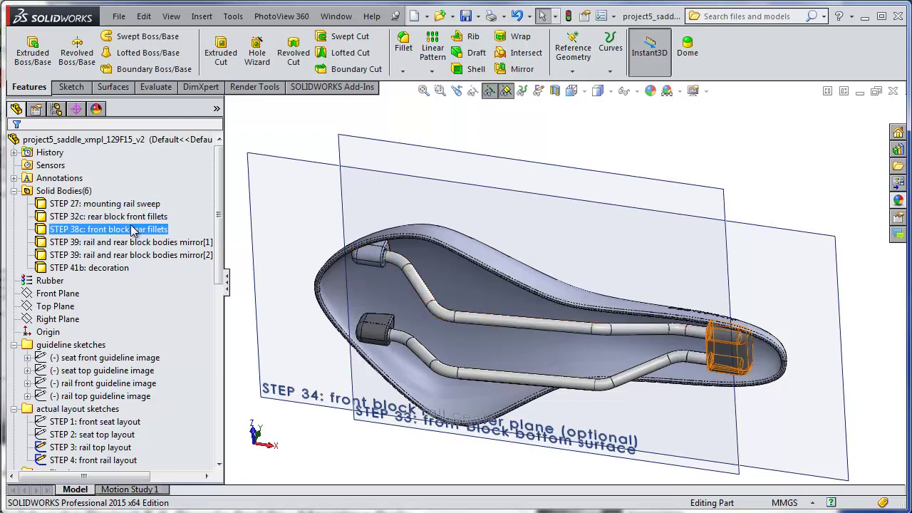
pyautogui.click(133, 242)
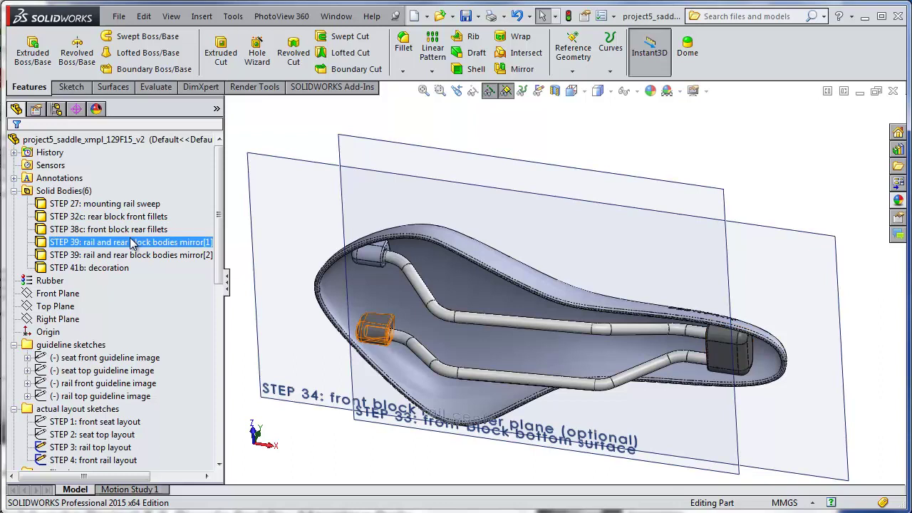
pyautogui.click(124, 254)
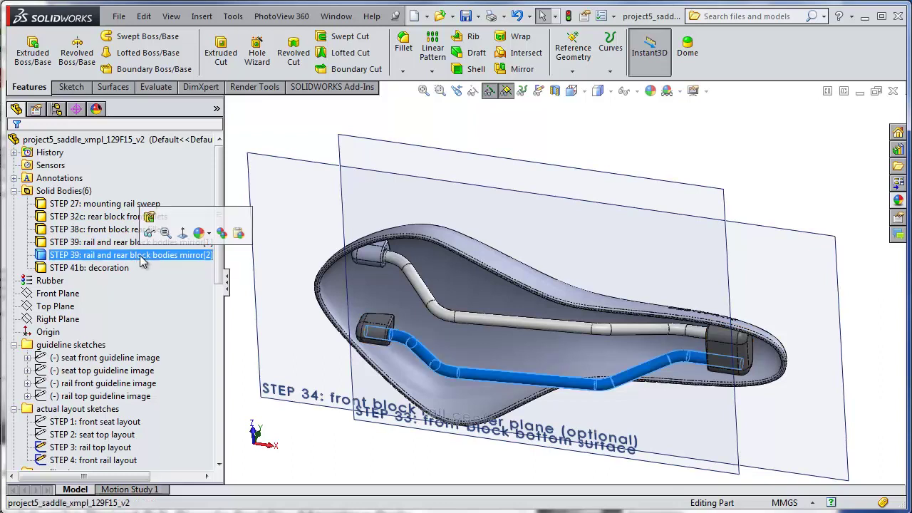
pyautogui.click(201, 235)
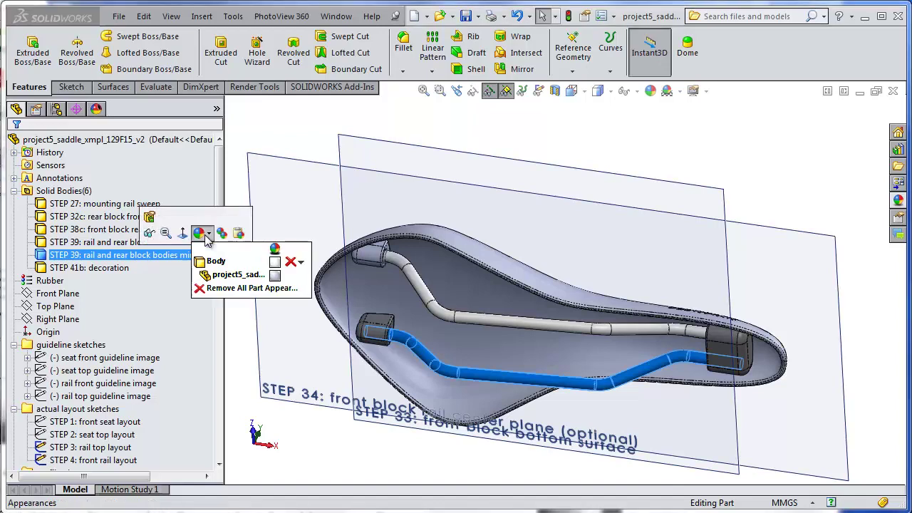
pyautogui.click(214, 260)
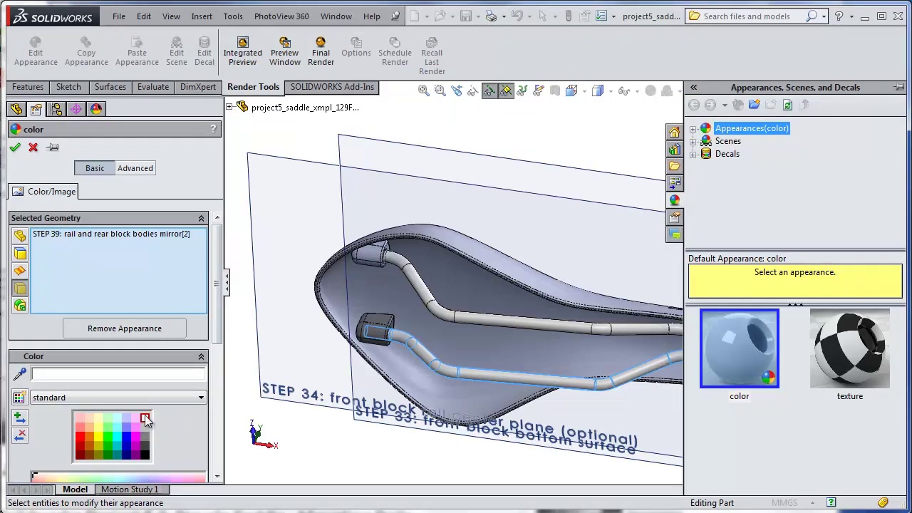
pyautogui.click(14, 146)
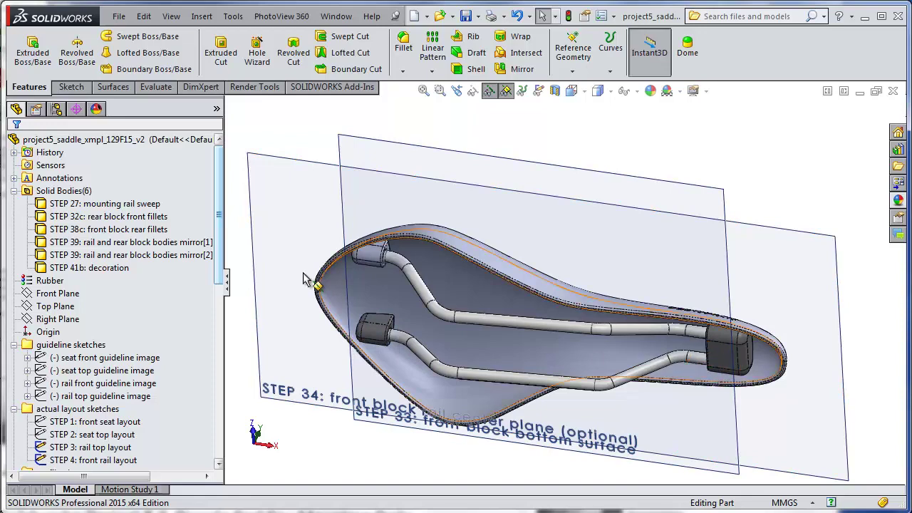
# - Apply a gray color at body level to the STEP 32c rear block front fillets solid body
pyautogui.click(116, 205)
pyautogui.click(120, 217)
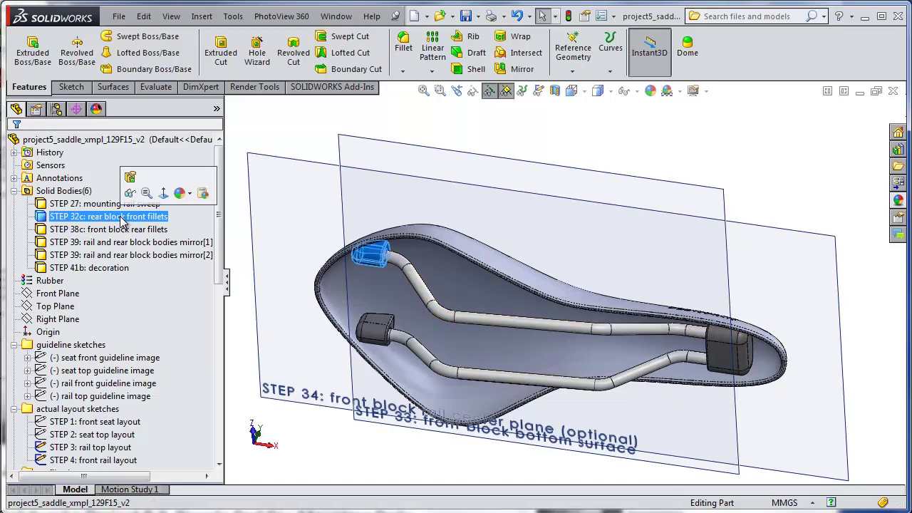
pyautogui.click(181, 193)
pyautogui.click(194, 222)
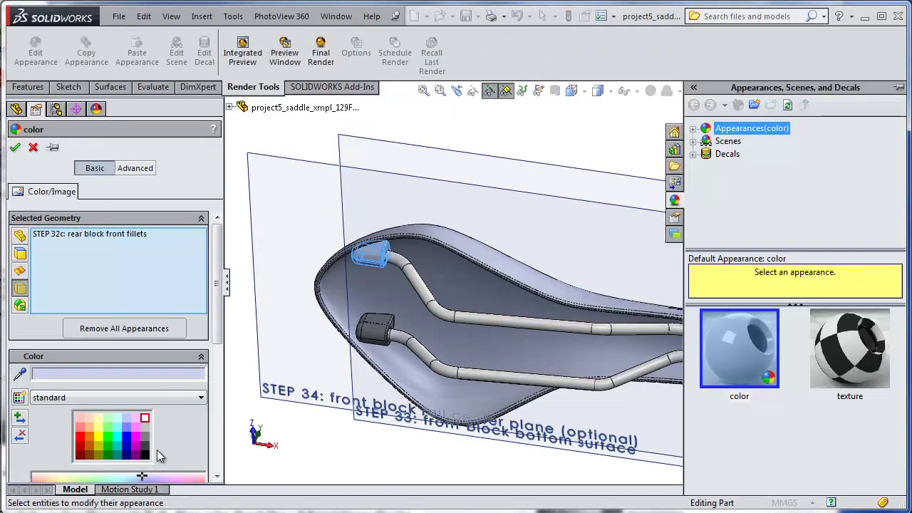
pyautogui.click(144, 436)
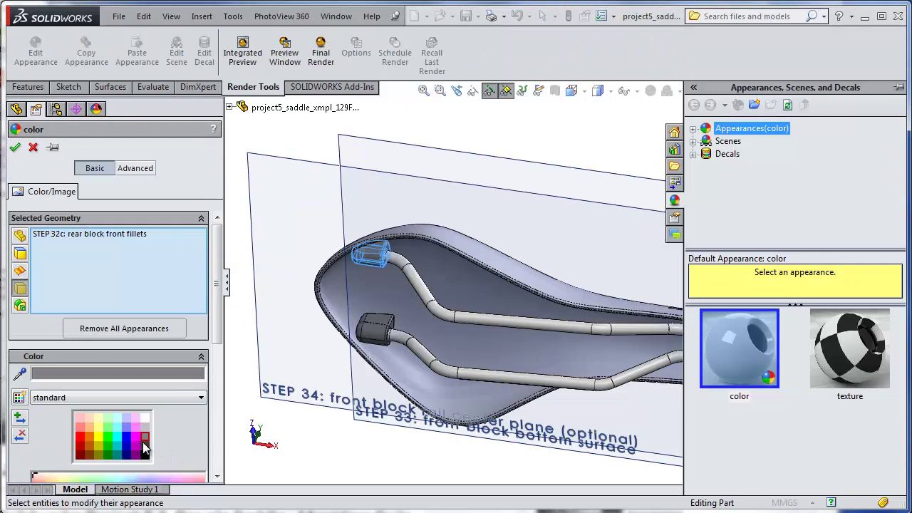
pyautogui.click(144, 444)
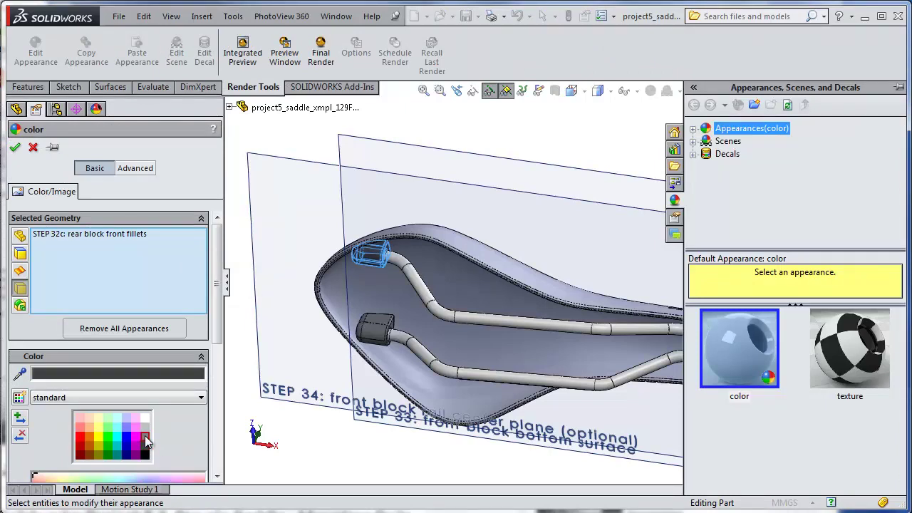
pyautogui.click(144, 435)
pyautogui.click(14, 147)
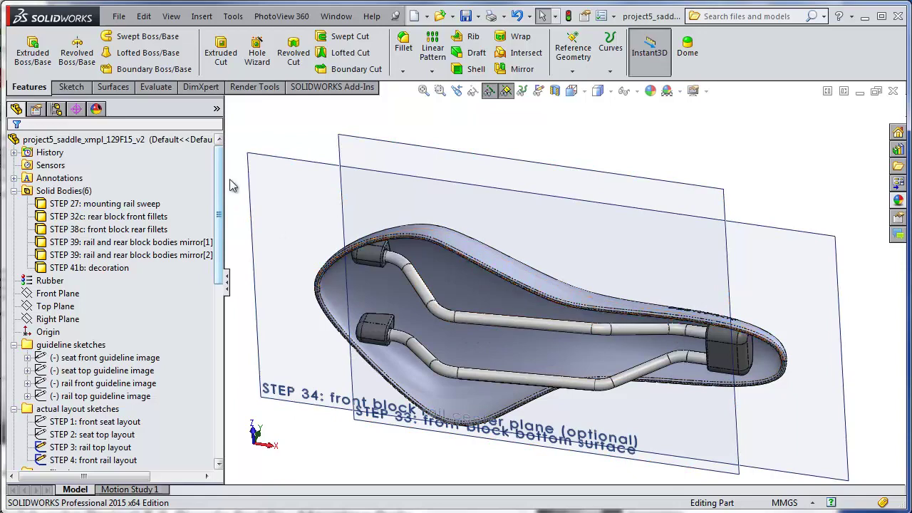
# - Expand the display pane beside the feature tree and preview the appearance assigned to the whole part
pyautogui.click(212, 140)
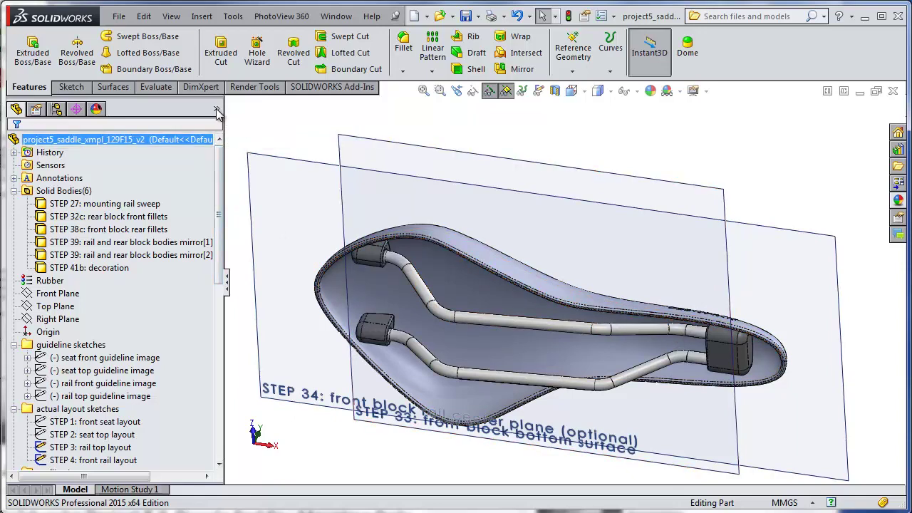
pyautogui.click(217, 112)
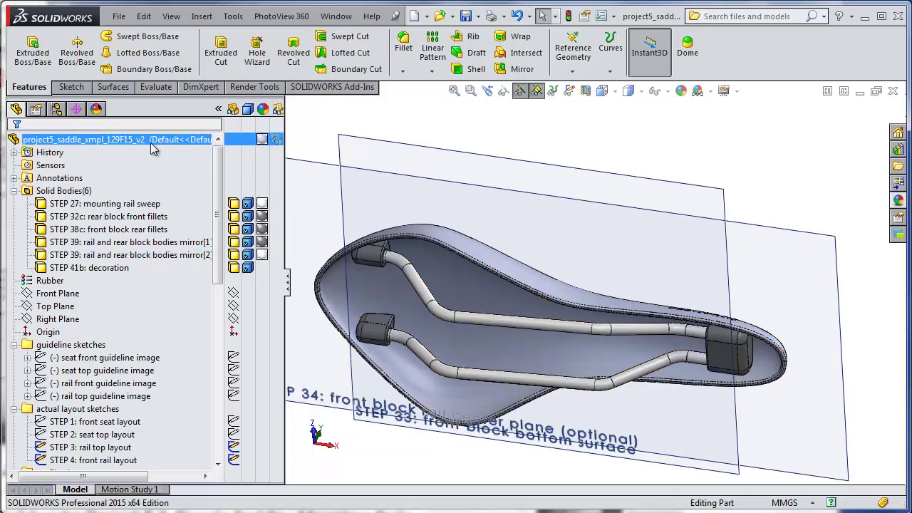
pyautogui.moveTo(262, 142)
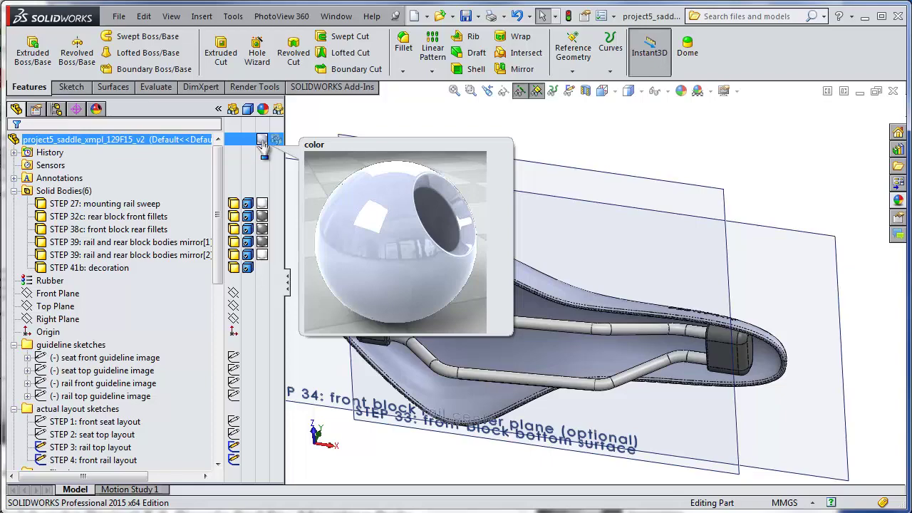
# - Apply a blue color at feature level to the STEP 41b decoration text on the seat's side
pyautogui.scroll(-1, 361, 123)
pyautogui.moveTo(606, 272); pyautogui.dragTo(577, 441, button='middle')
pyautogui.scroll(-8, 719, 476)
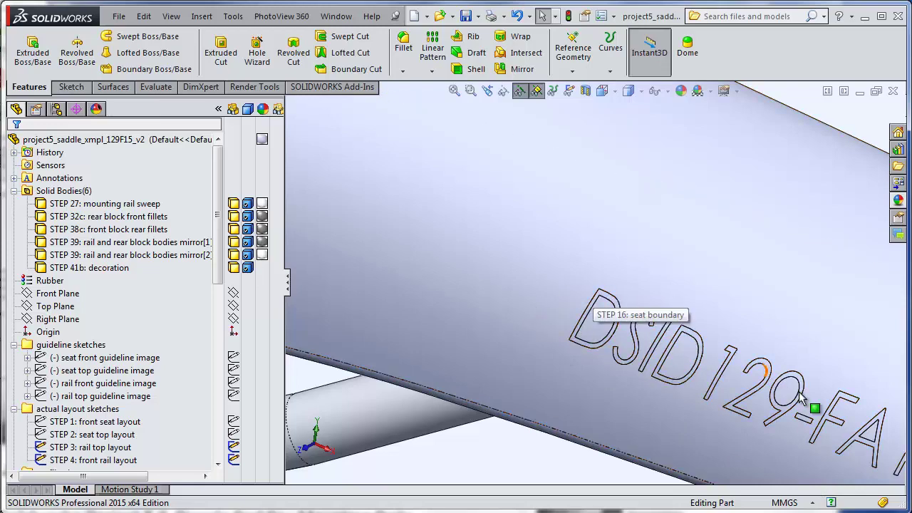
pyautogui.scroll(3, 650, 356)
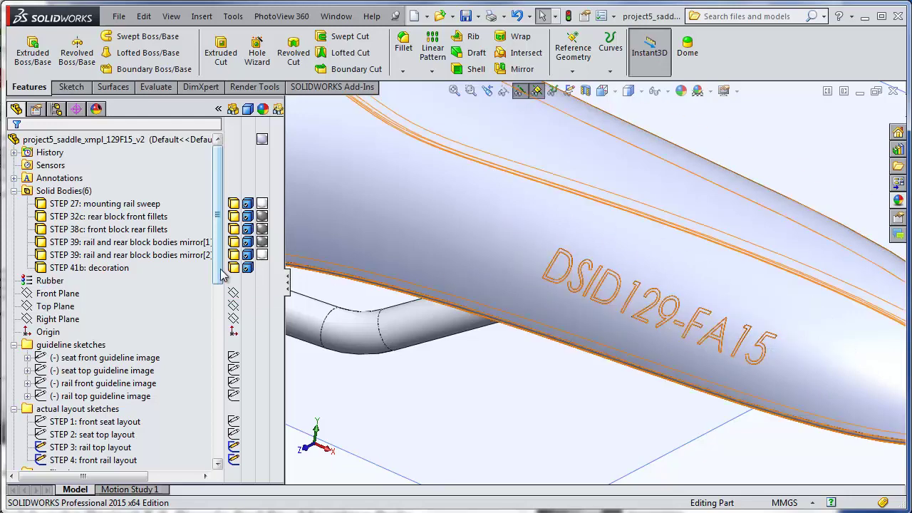
pyautogui.moveTo(219, 277); pyautogui.dragTo(232, 463)
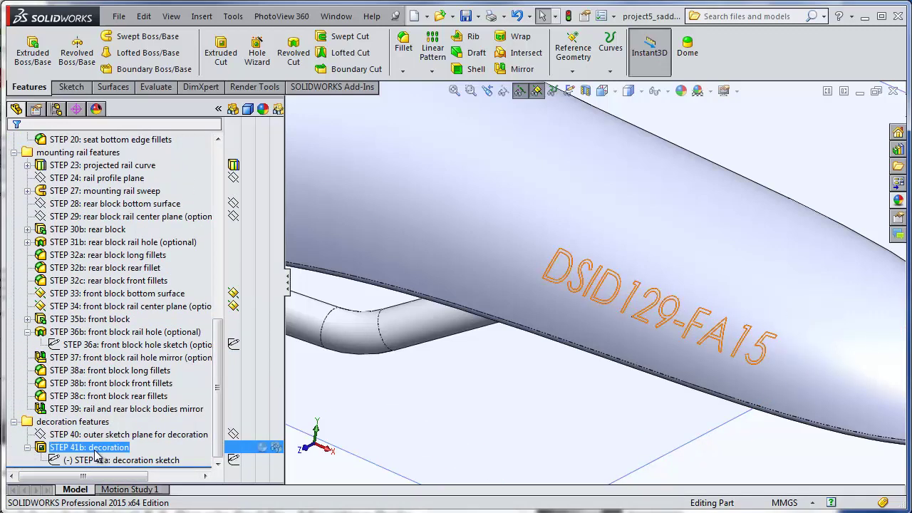
pyautogui.click(96, 448)
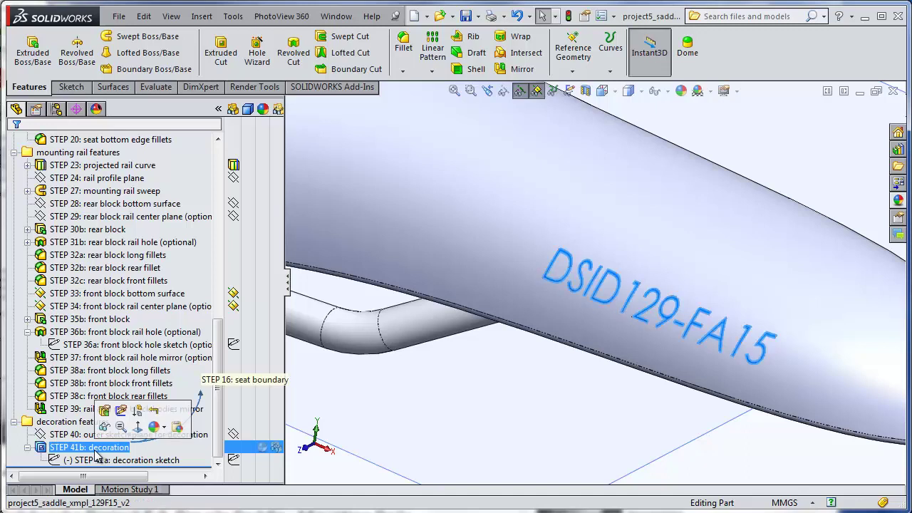
pyautogui.click(163, 431)
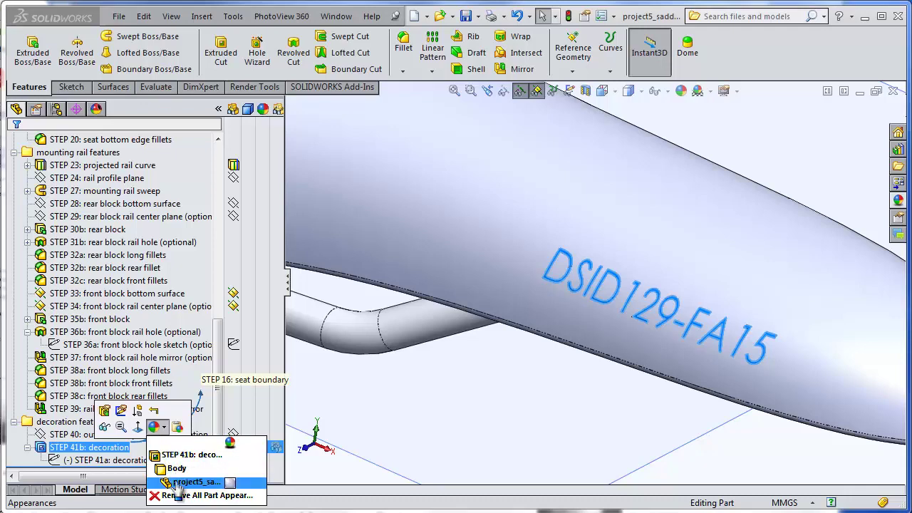
pyautogui.click(174, 456)
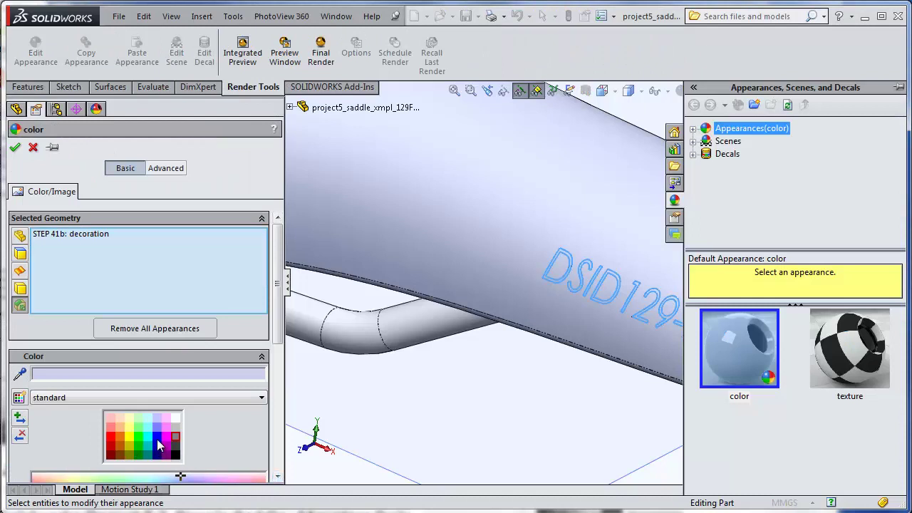
pyautogui.click(156, 440)
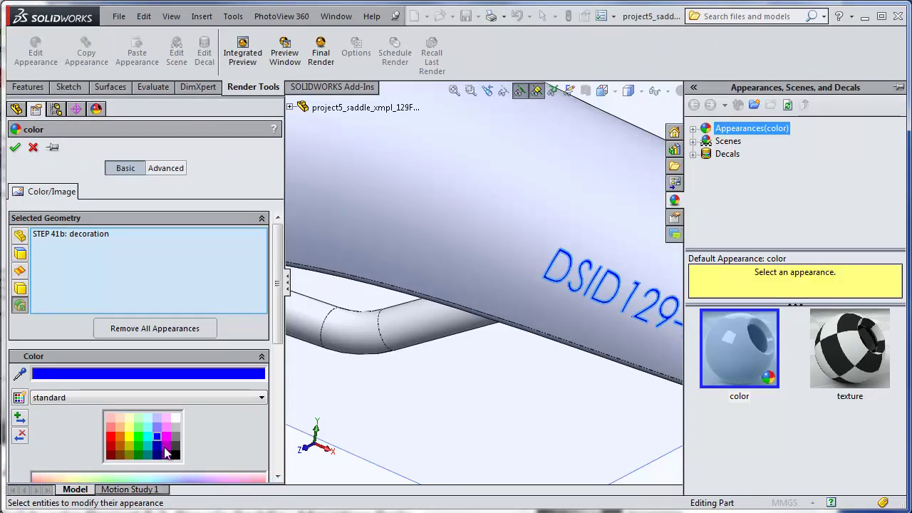
pyautogui.click(15, 148)
pyautogui.click(658, 473)
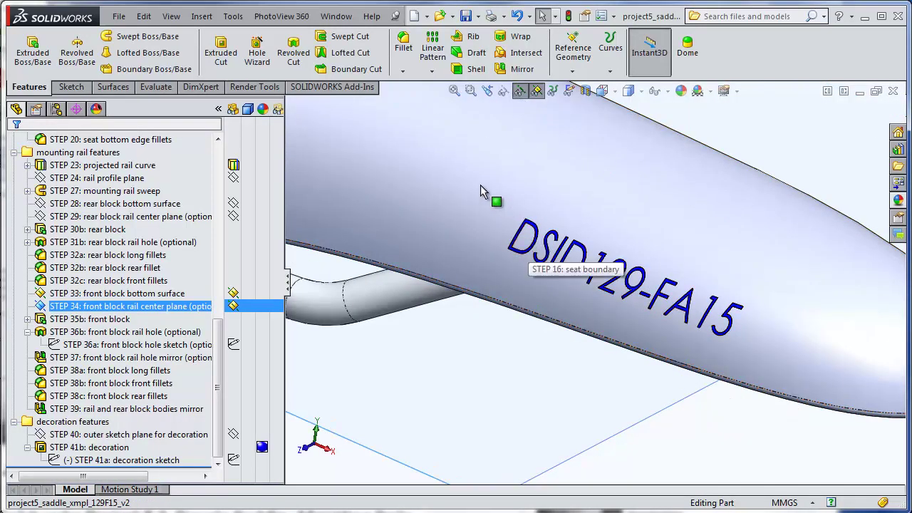
# - Clear the selection and hide all reference planes from the view of the whole saddle
pyautogui.scroll(5, 545, 319)
pyautogui.scroll(3, 545, 319)
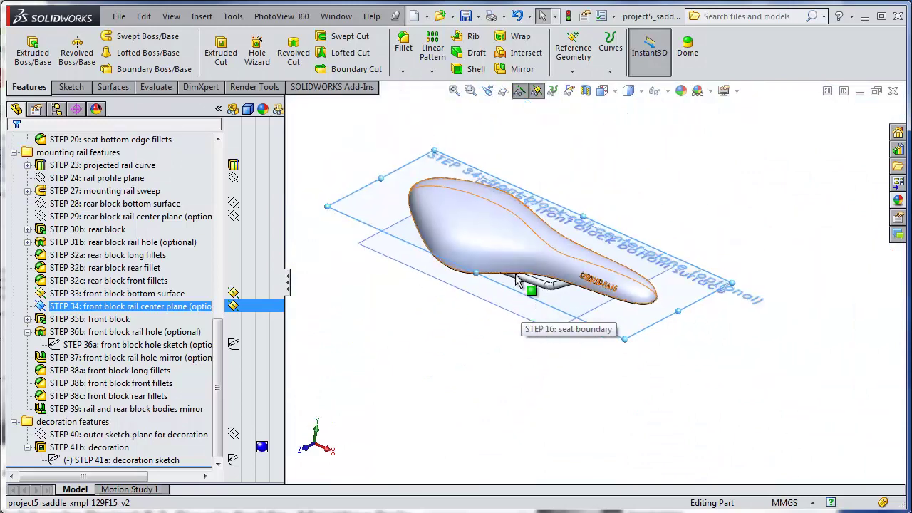
pyautogui.scroll(-2, 523, 291)
pyautogui.moveTo(515, 259); pyautogui.dragTo(539, 258, button='middle')
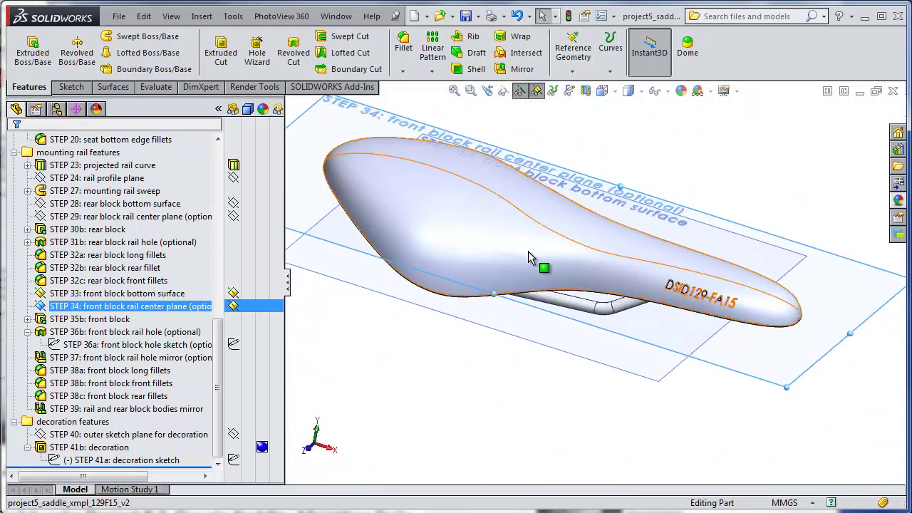
pyautogui.scroll(1, 670, 255)
pyautogui.click(602, 448)
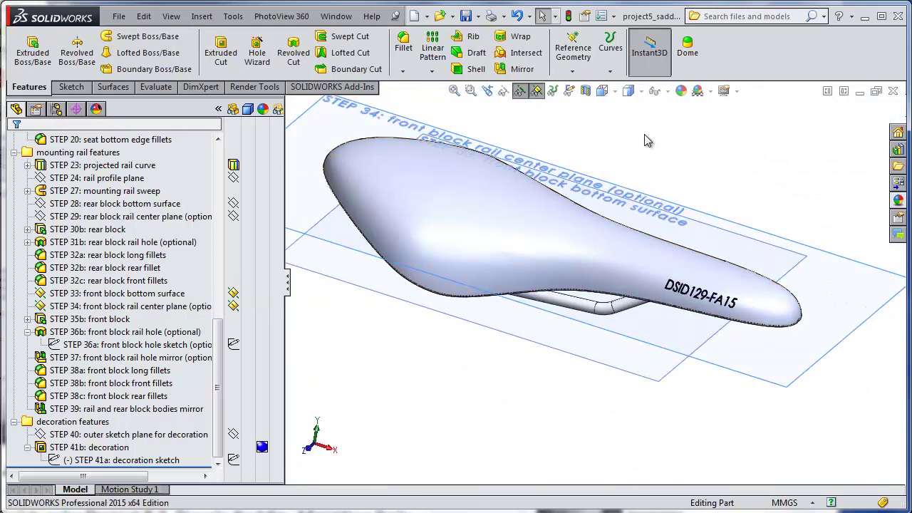
pyautogui.click(536, 92)
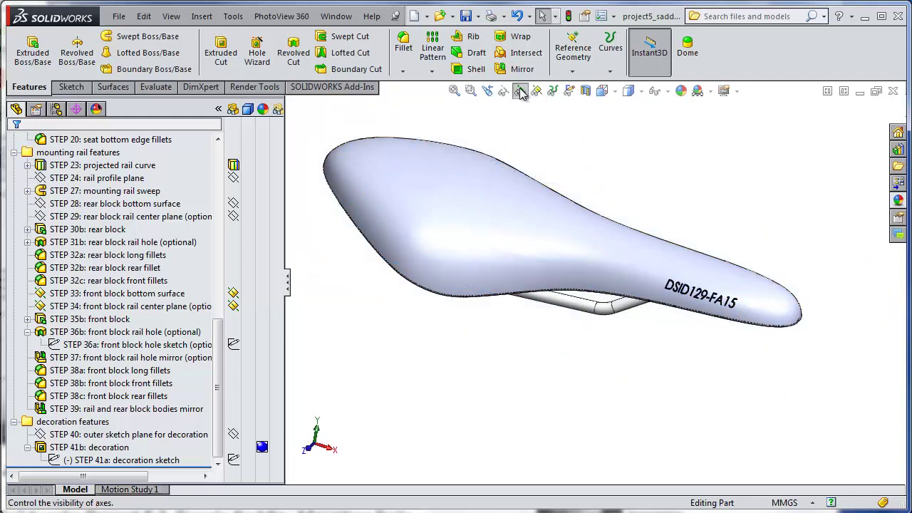